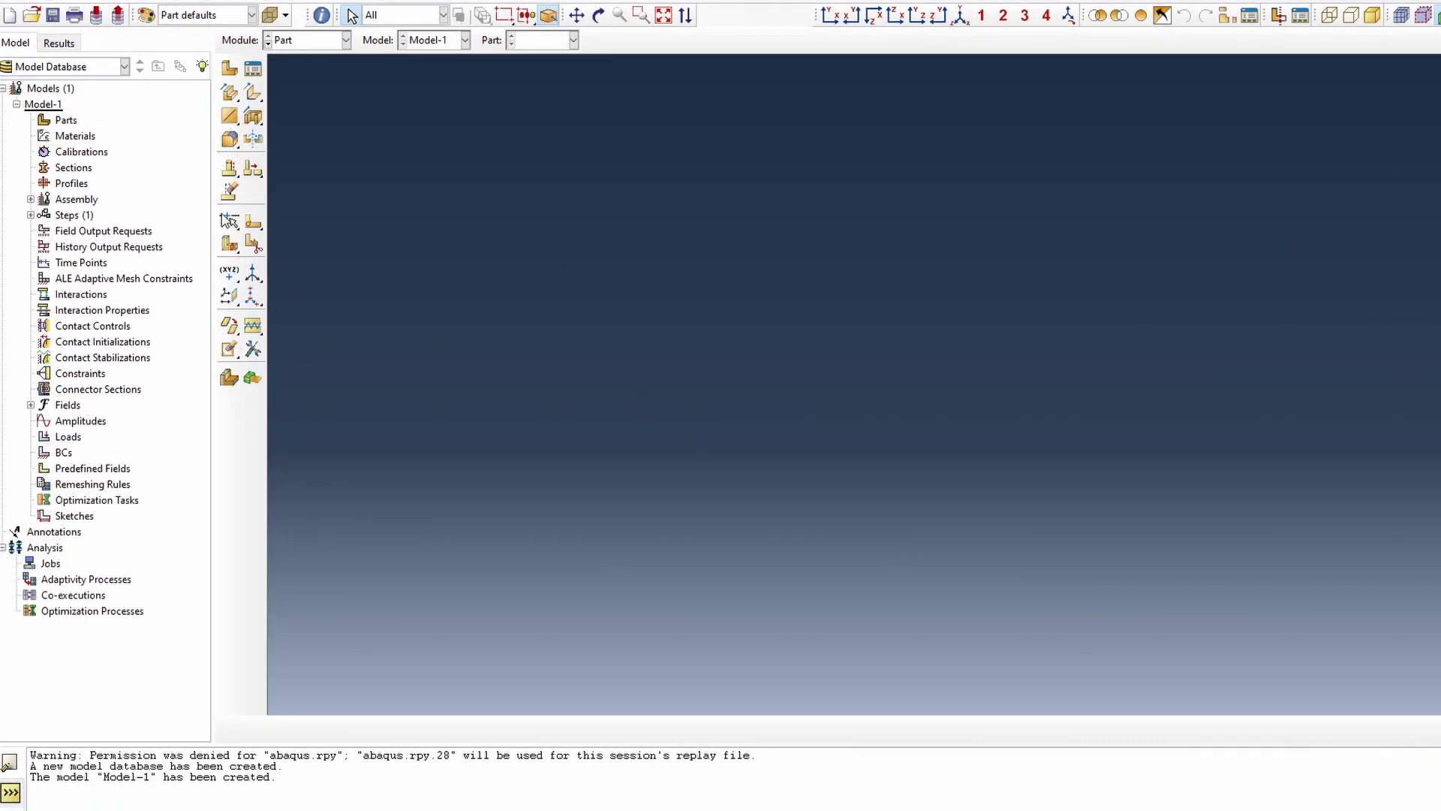
# Create a 3D deformable solid extrusion part named Matrix.
pyautogui.doubleClick(65, 120)
pyautogui.write('Plate')
pyautogui.click(471, 390)
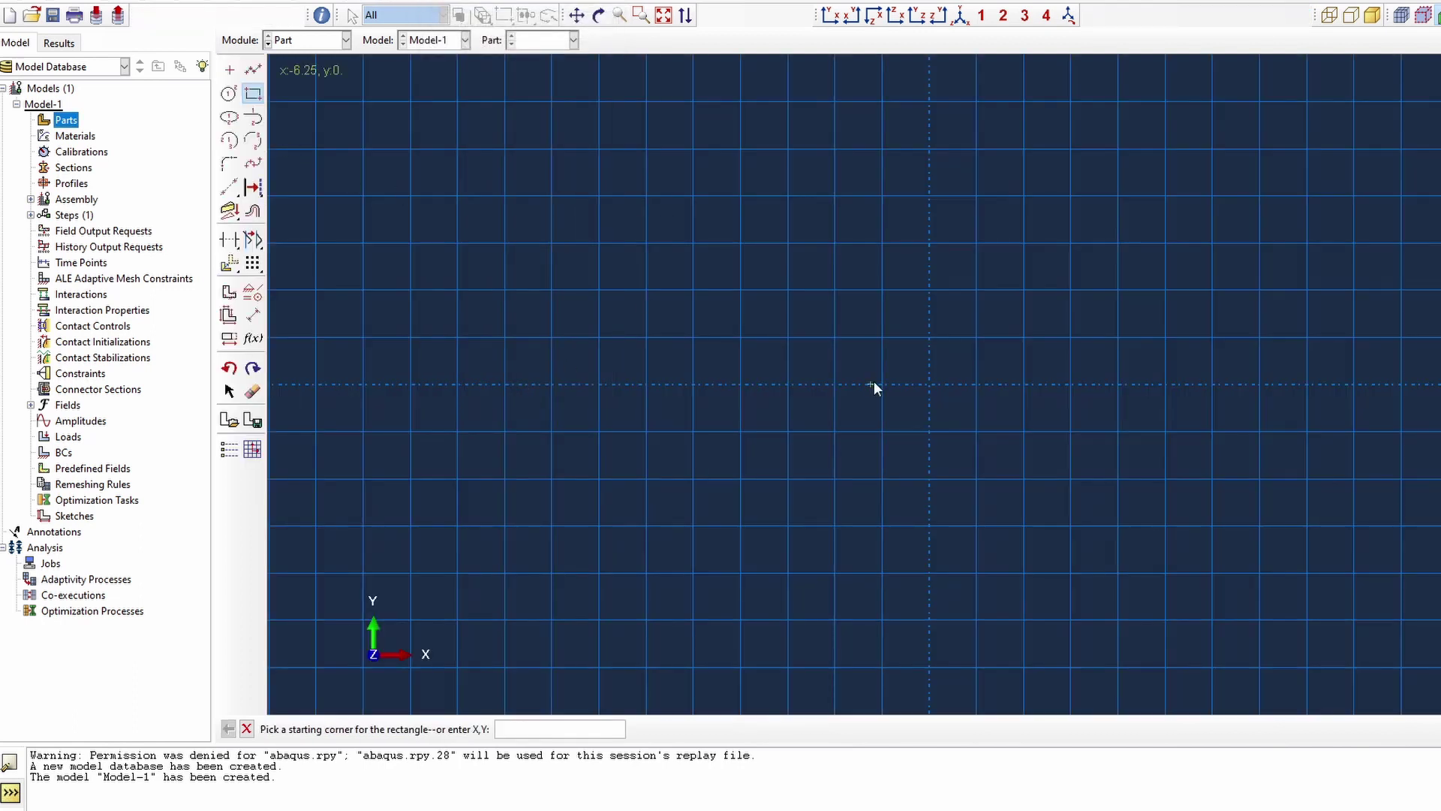
# Sketch a 240 by 240 square with its starting corner at 0,0 and end the rectangle command.
pyautogui.write('0,0')
pyautogui.press('Return')
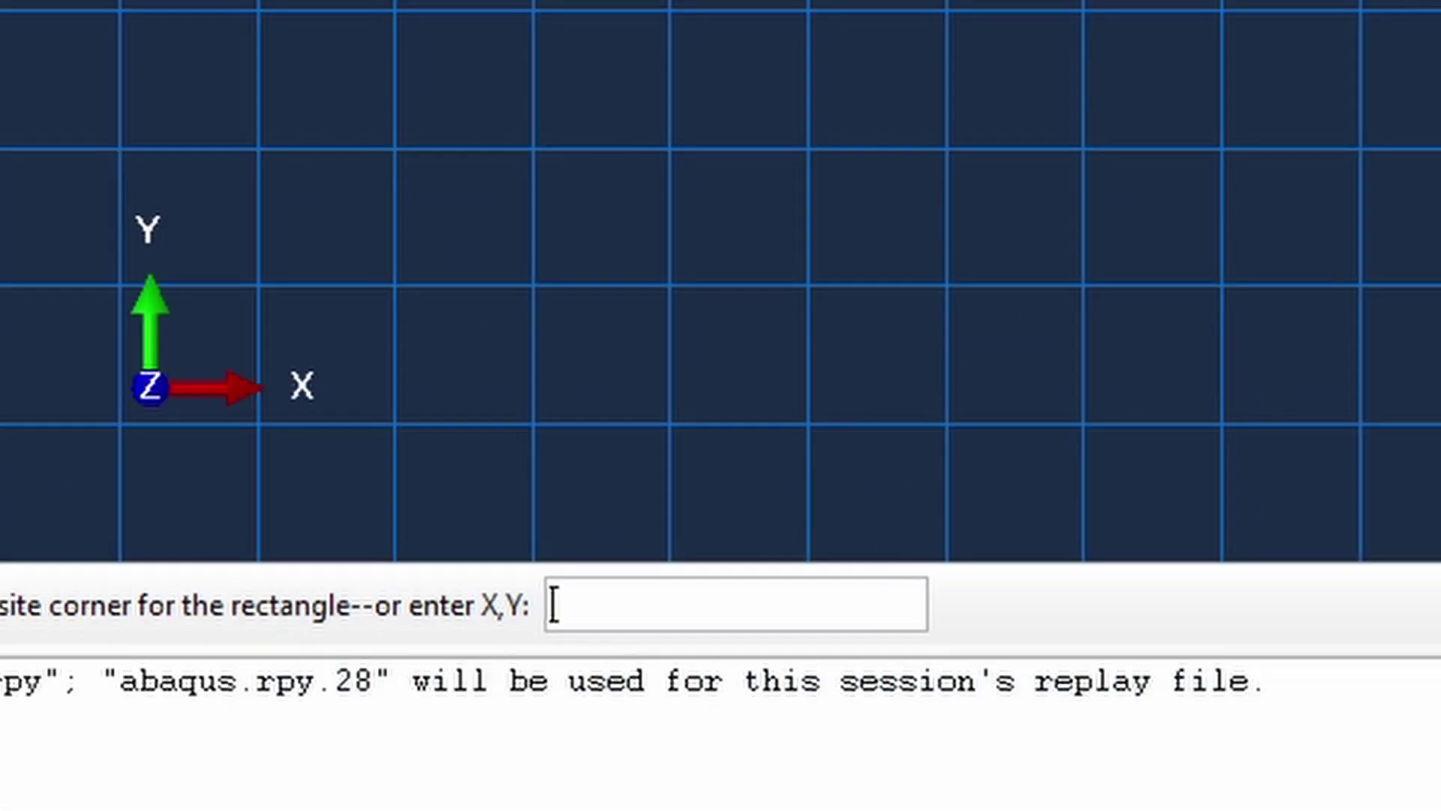
pyautogui.write('240,20')
pyautogui.press('BackSpace')
pyautogui.write('00')
pyautogui.press('Return')
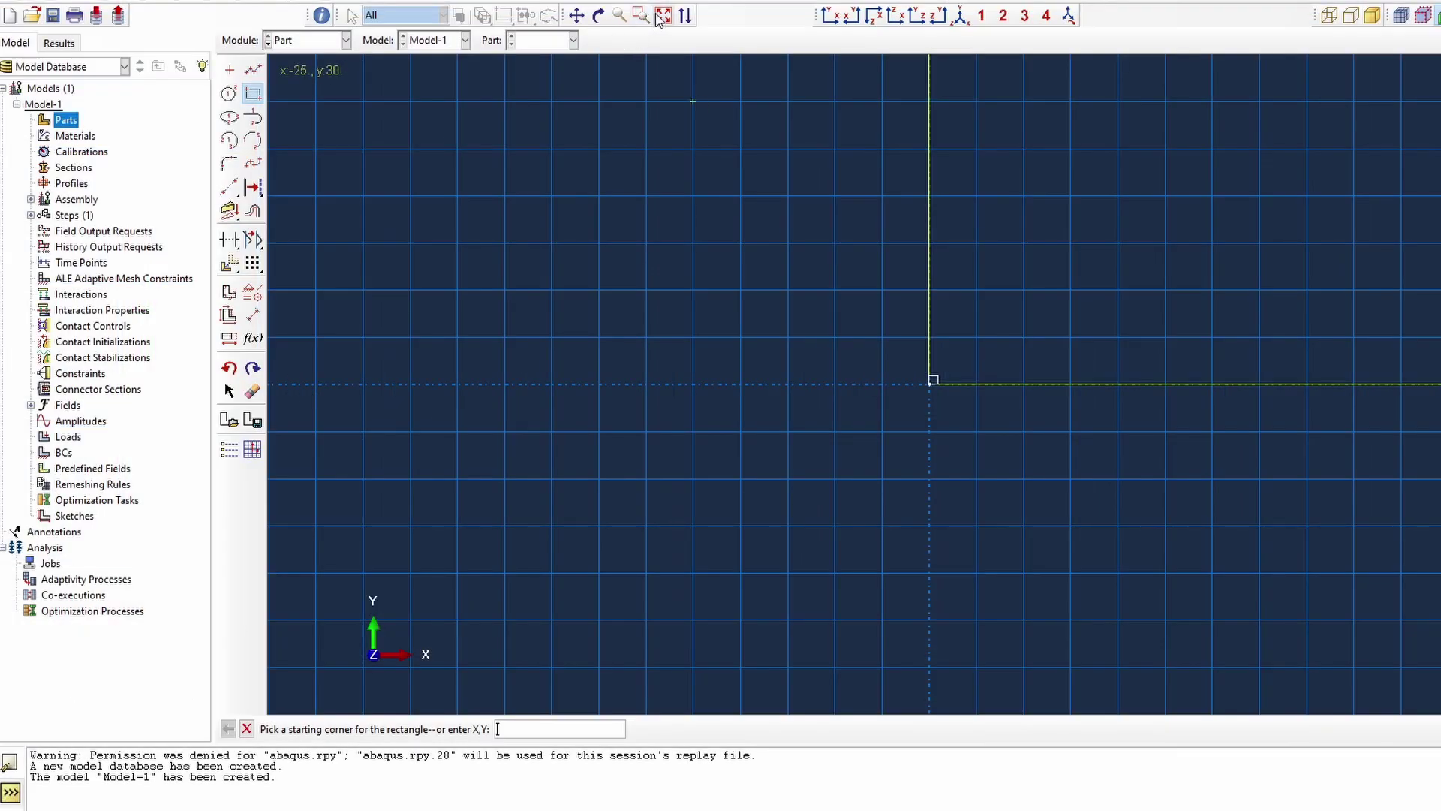
pyautogui.click(664, 15)
pyautogui.rightClick(679, 190)
pyautogui.click(694, 268)
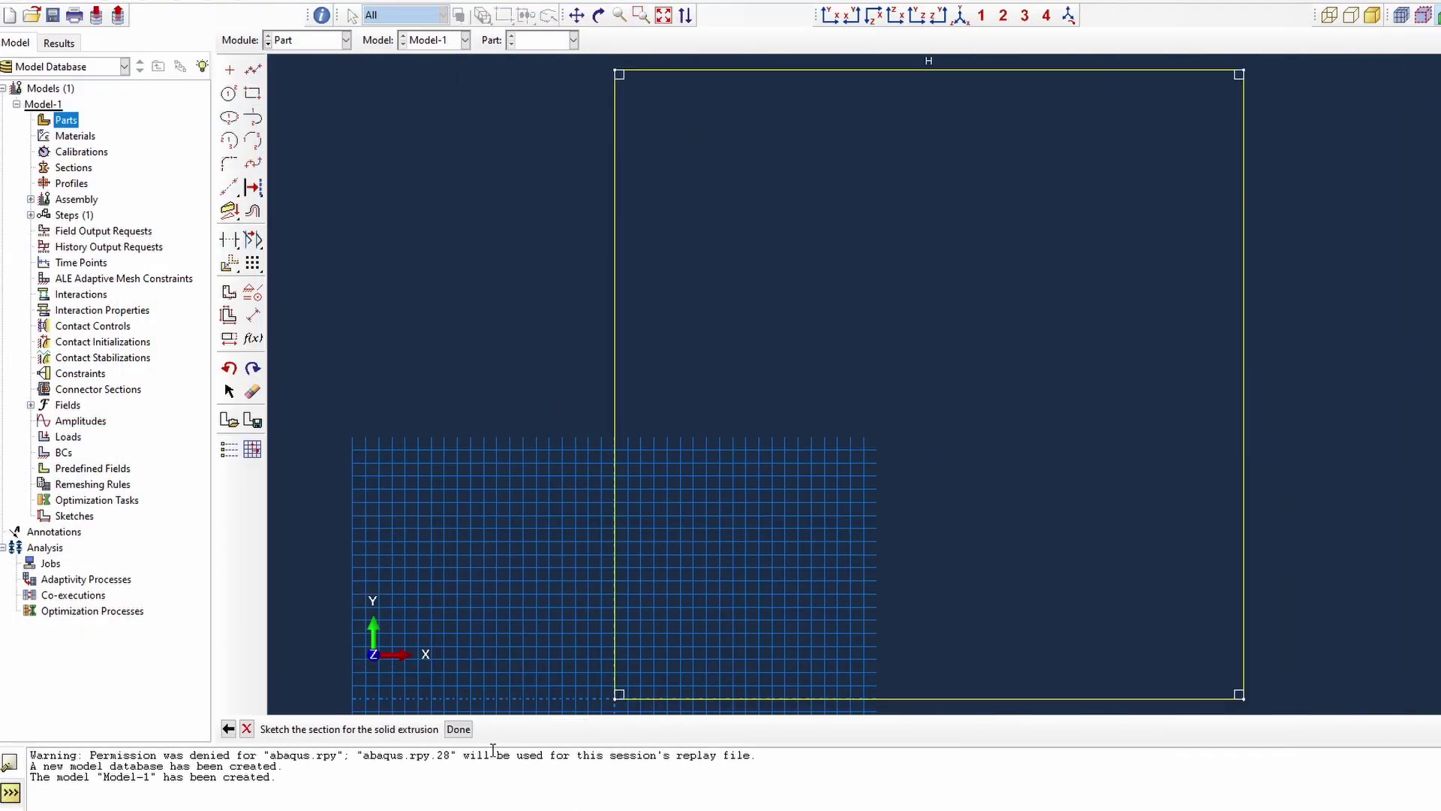
# Finish the square section and extrude it to a depth of 240.
pyautogui.click(458, 729)
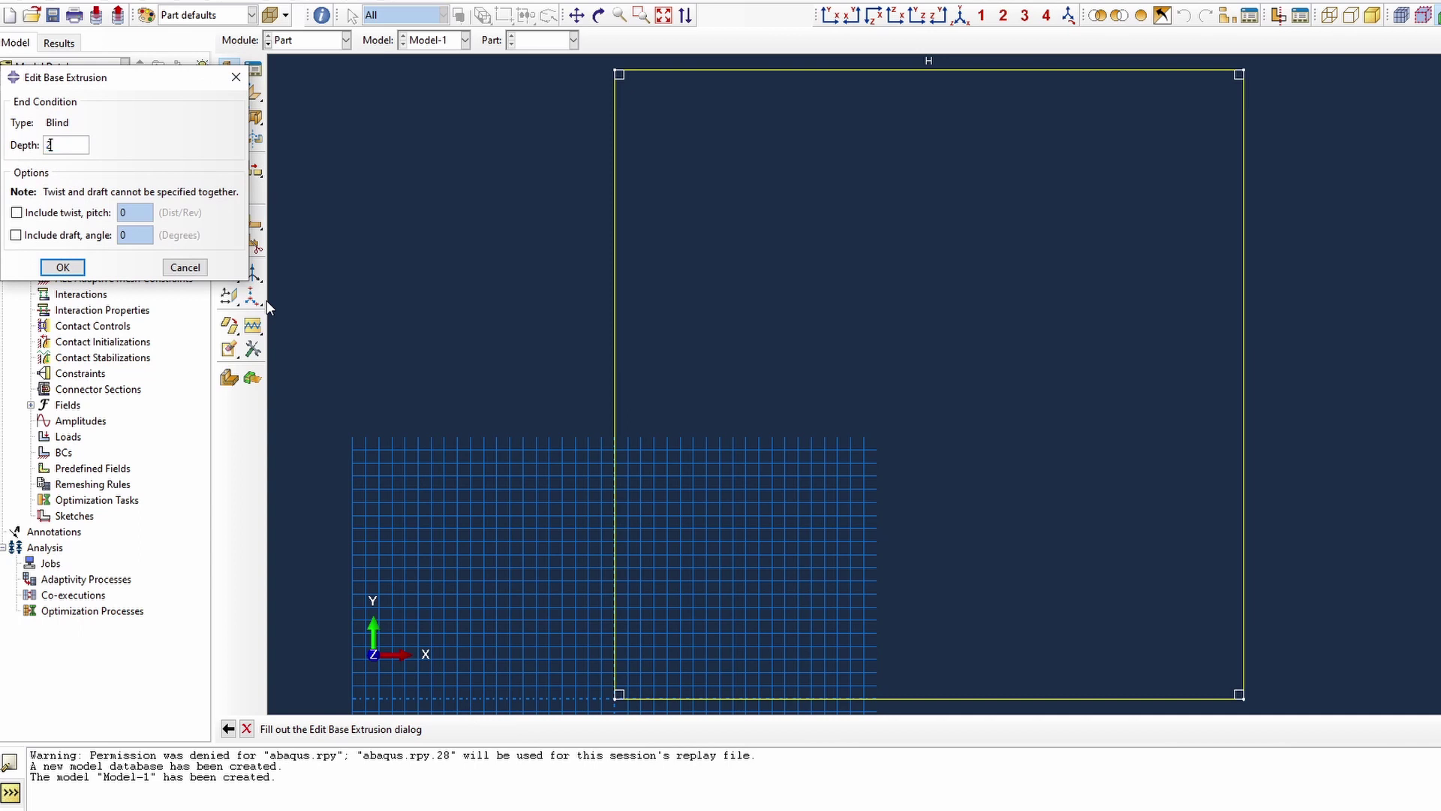
pyautogui.write('240')
pyautogui.press('Return')
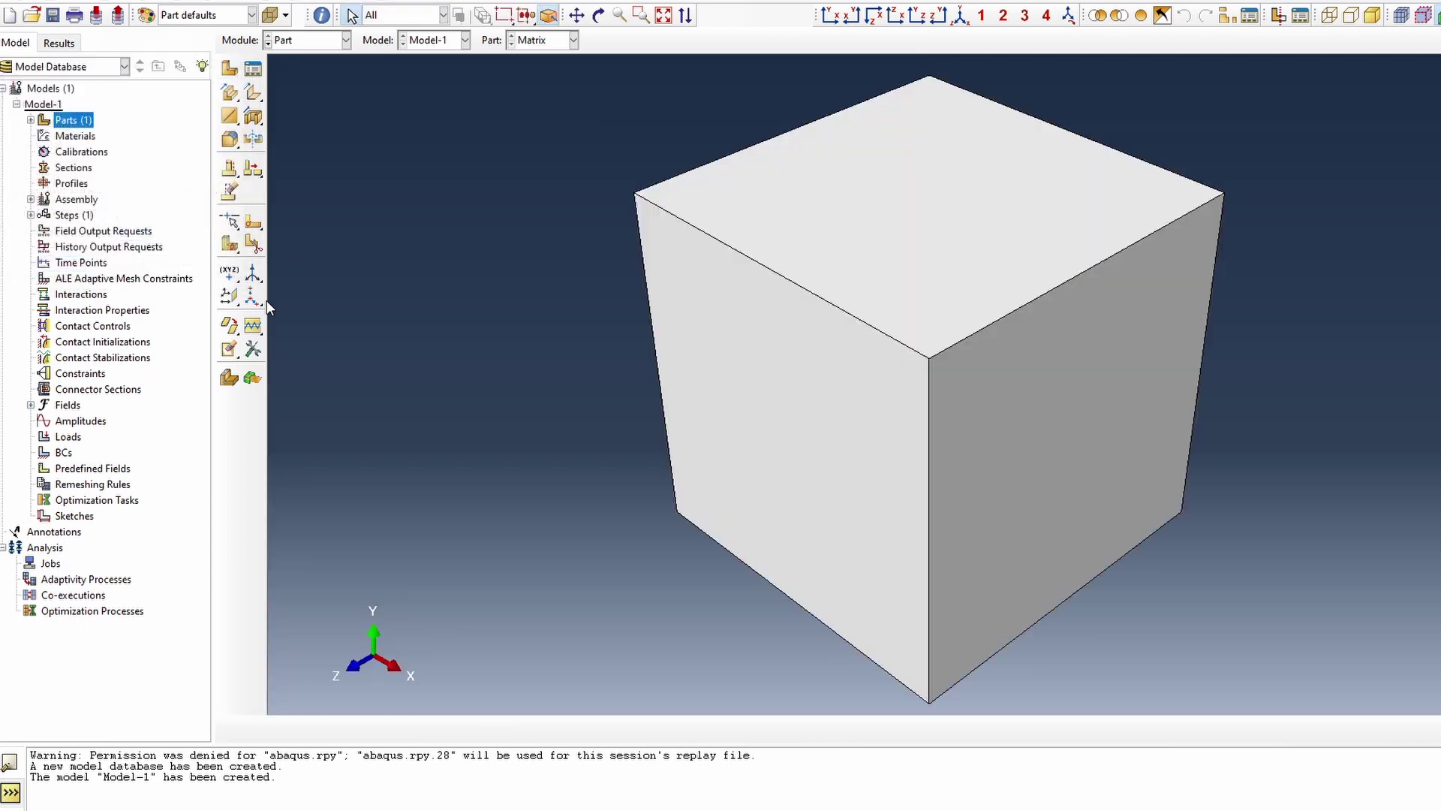
# Create a second 3D deformable solid extrusion part named Fibre_Eglass.
pyautogui.click(30, 120)
pyautogui.doubleClick(73, 120)
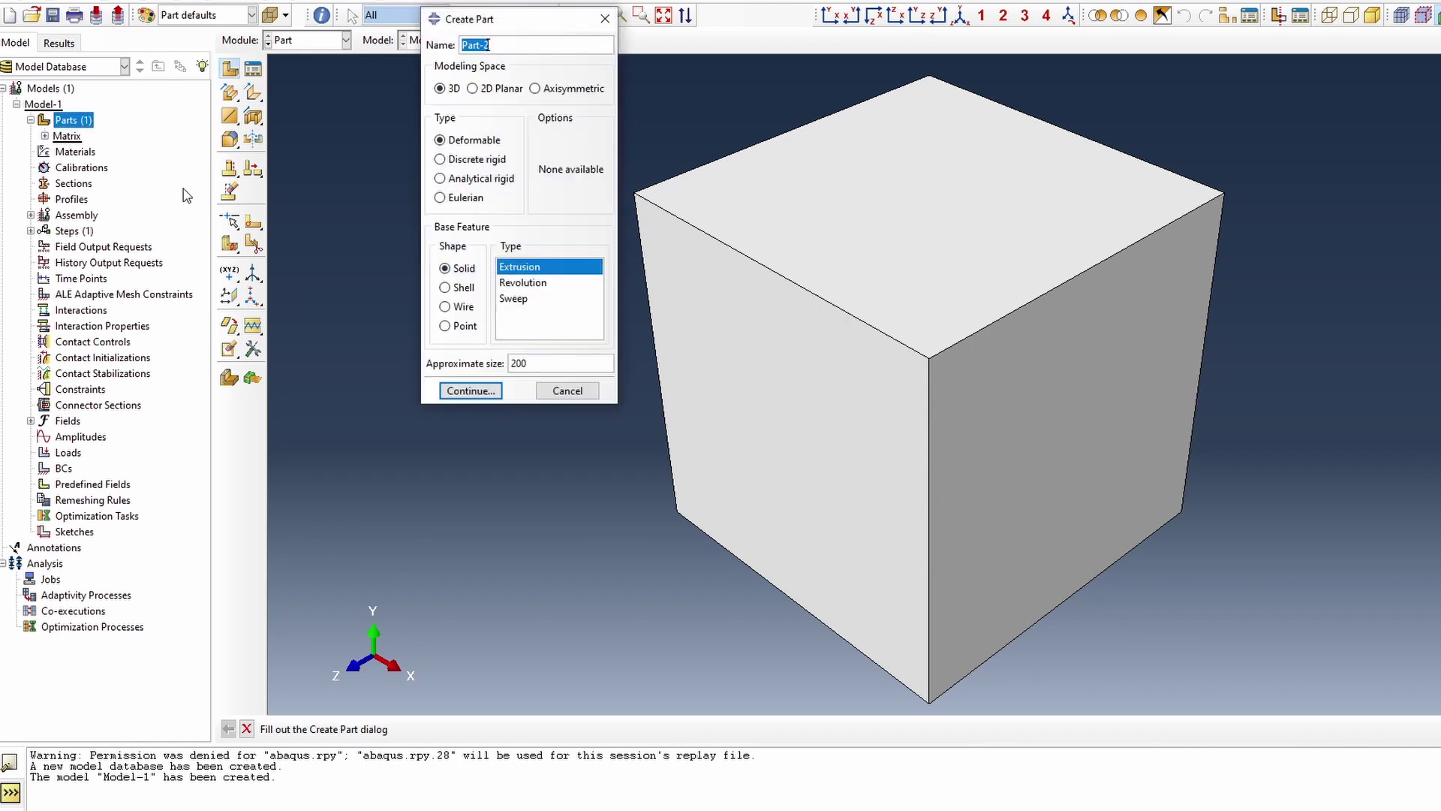
pyautogui.write('Fibre_Eglass')
pyautogui.click(467, 391)
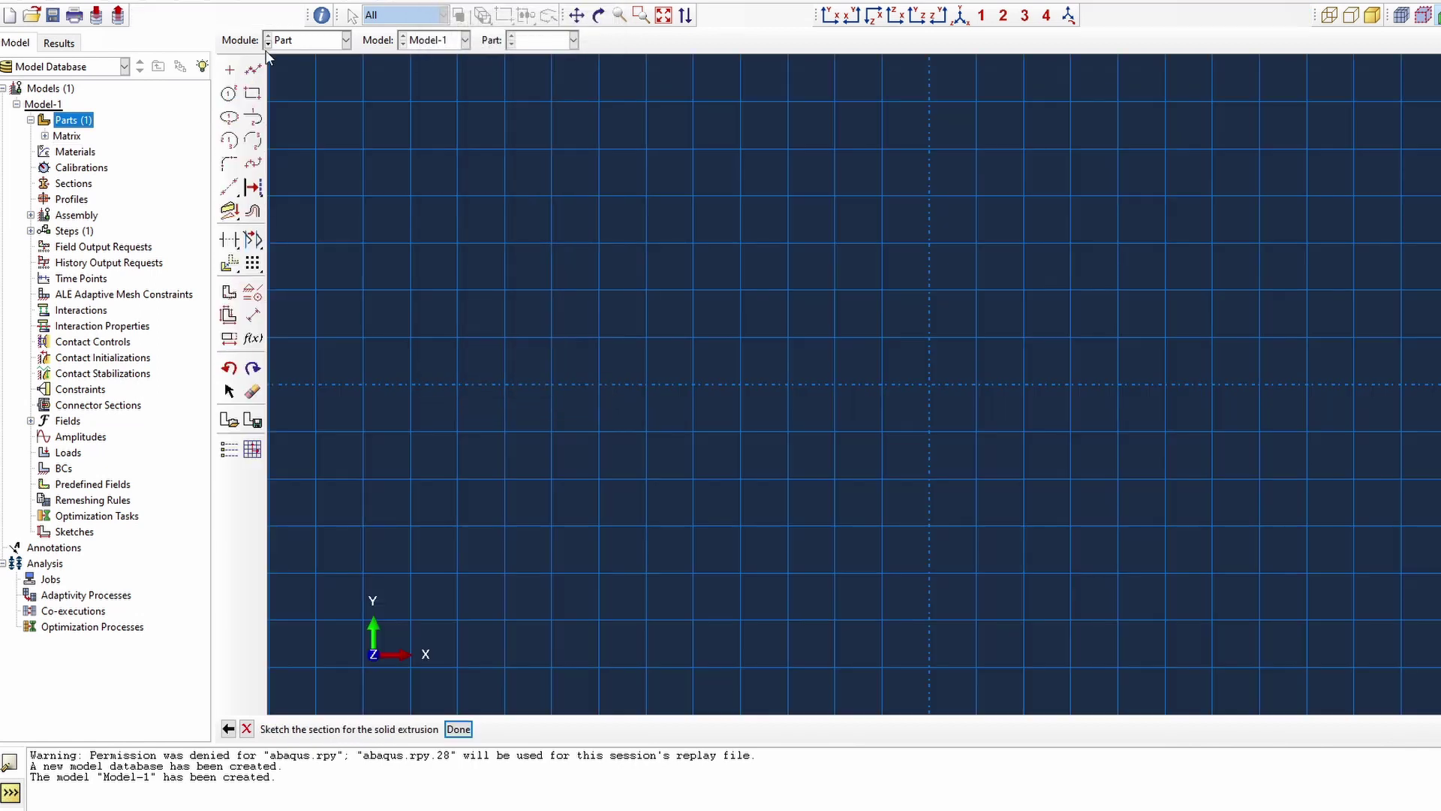
# Sketch a guide rectangle from 0,0 to 240,80 in the fibre section.
pyautogui.click(254, 99)
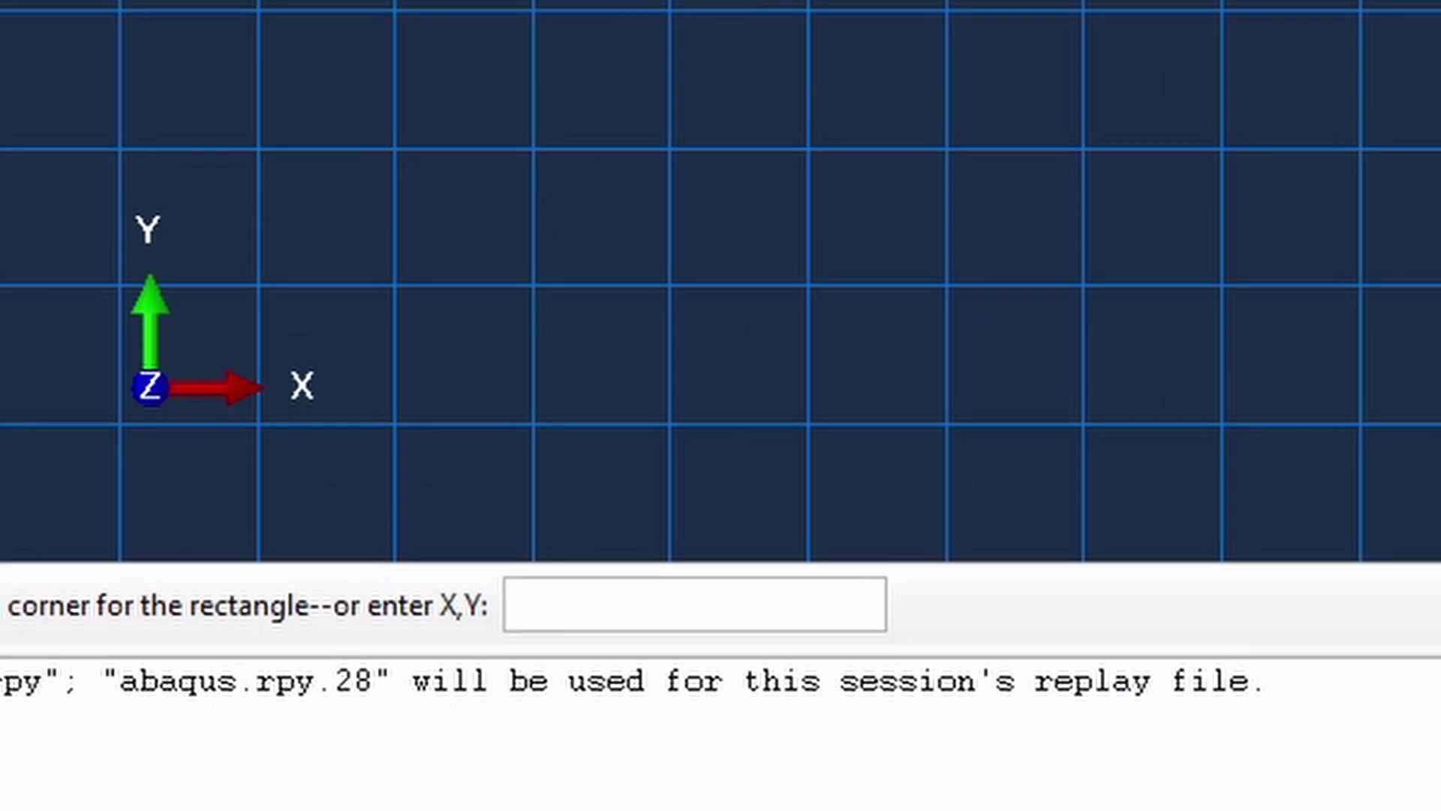
pyautogui.write('0,0')
pyautogui.press('Return')
pyautogui.write('240,80')
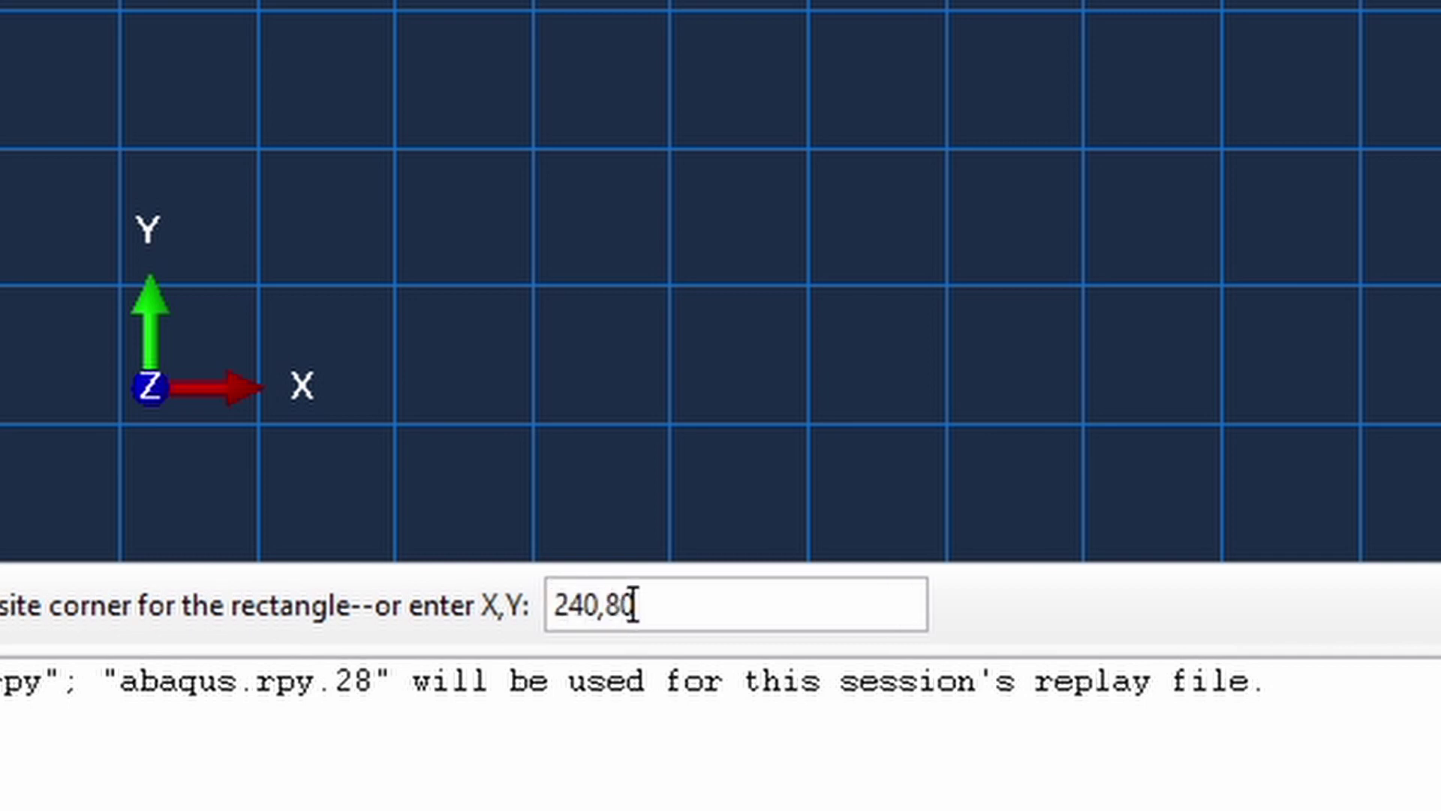
pyautogui.press('Return')
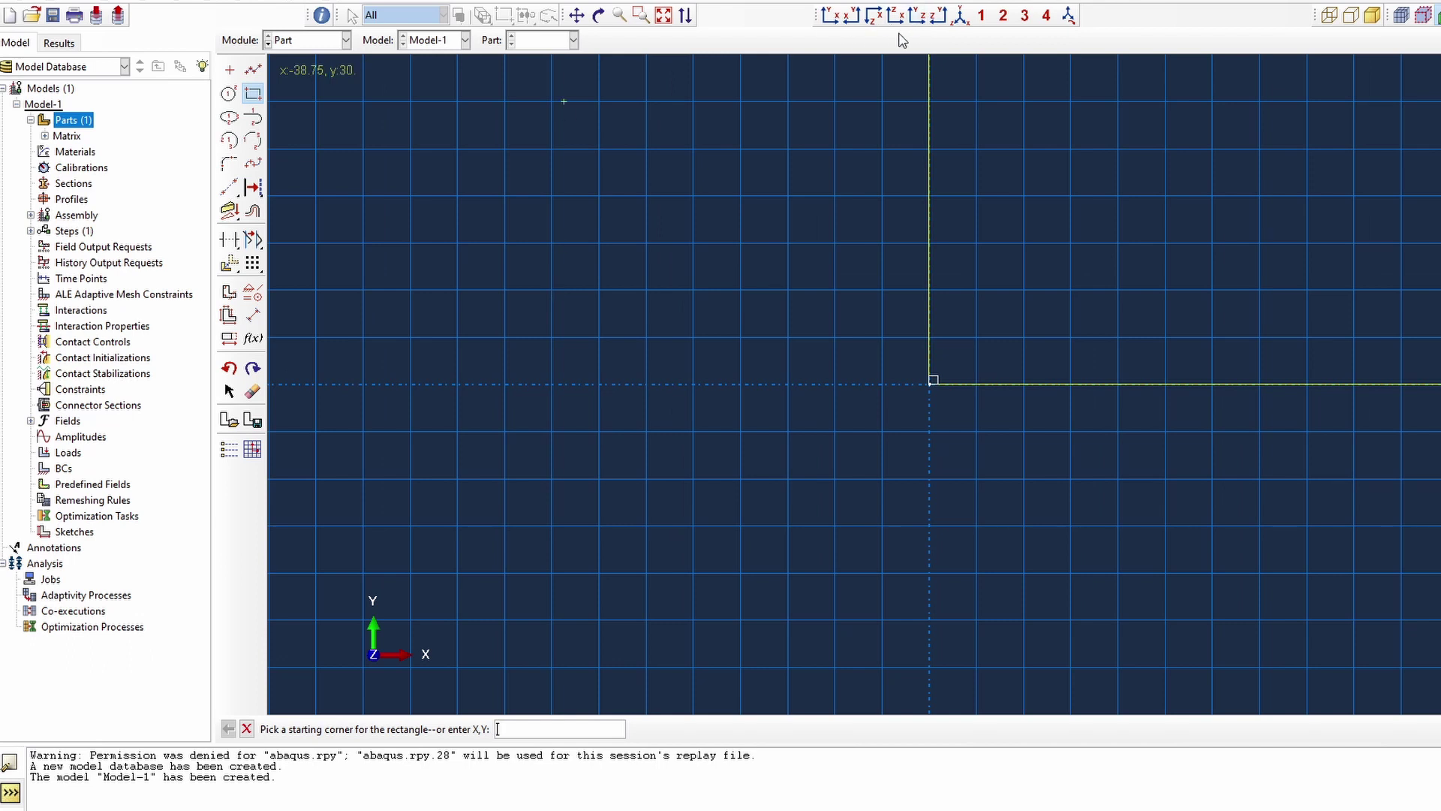
pyautogui.click(664, 15)
pyautogui.rightClick(656, 313)
pyautogui.click(719, 385)
# Turn off the automatic sheet size and set the sketch sheet size to 600.
pyautogui.click(229, 449)
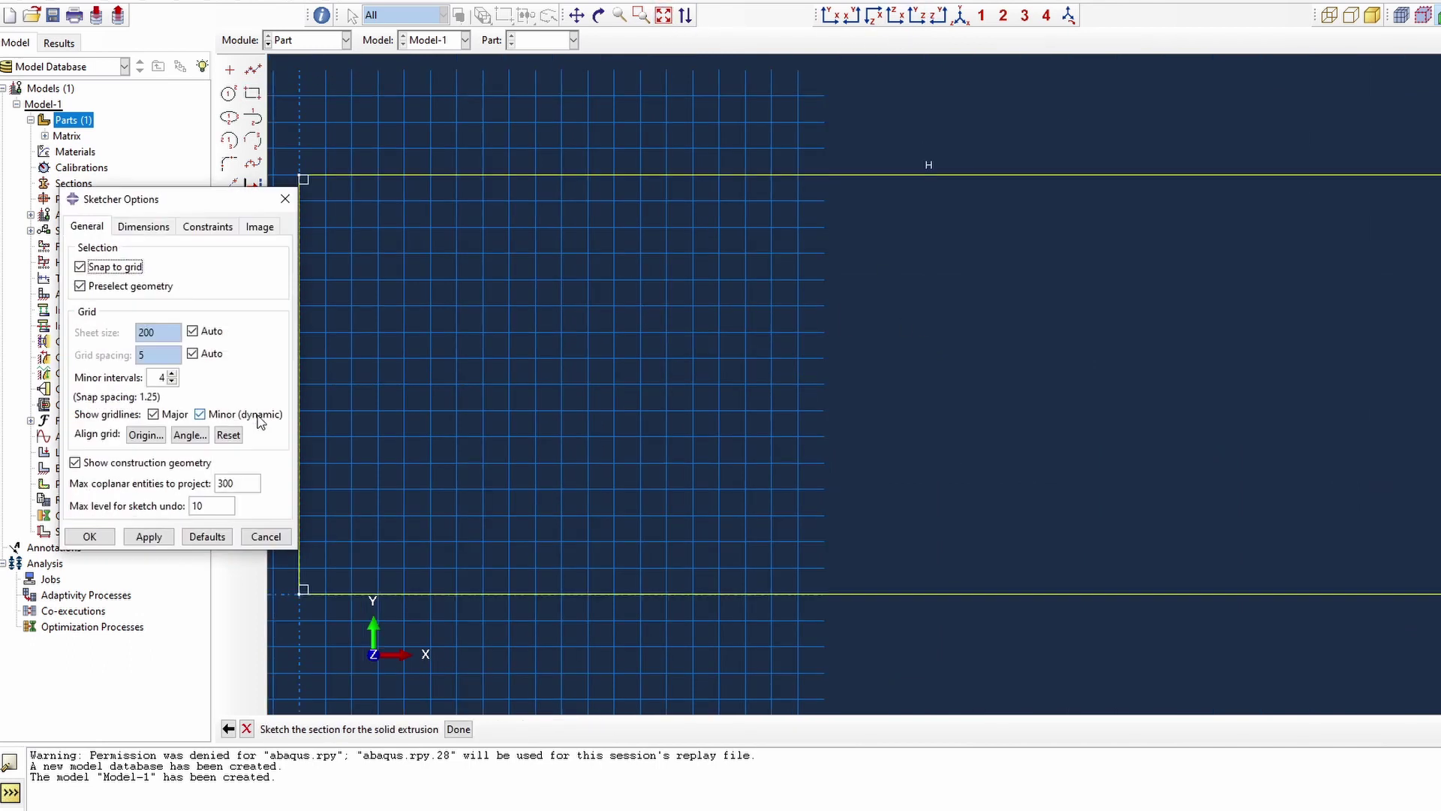
pyautogui.click(192, 331)
pyautogui.moveTo(143, 332); pyautogui.dragTo(133, 333)
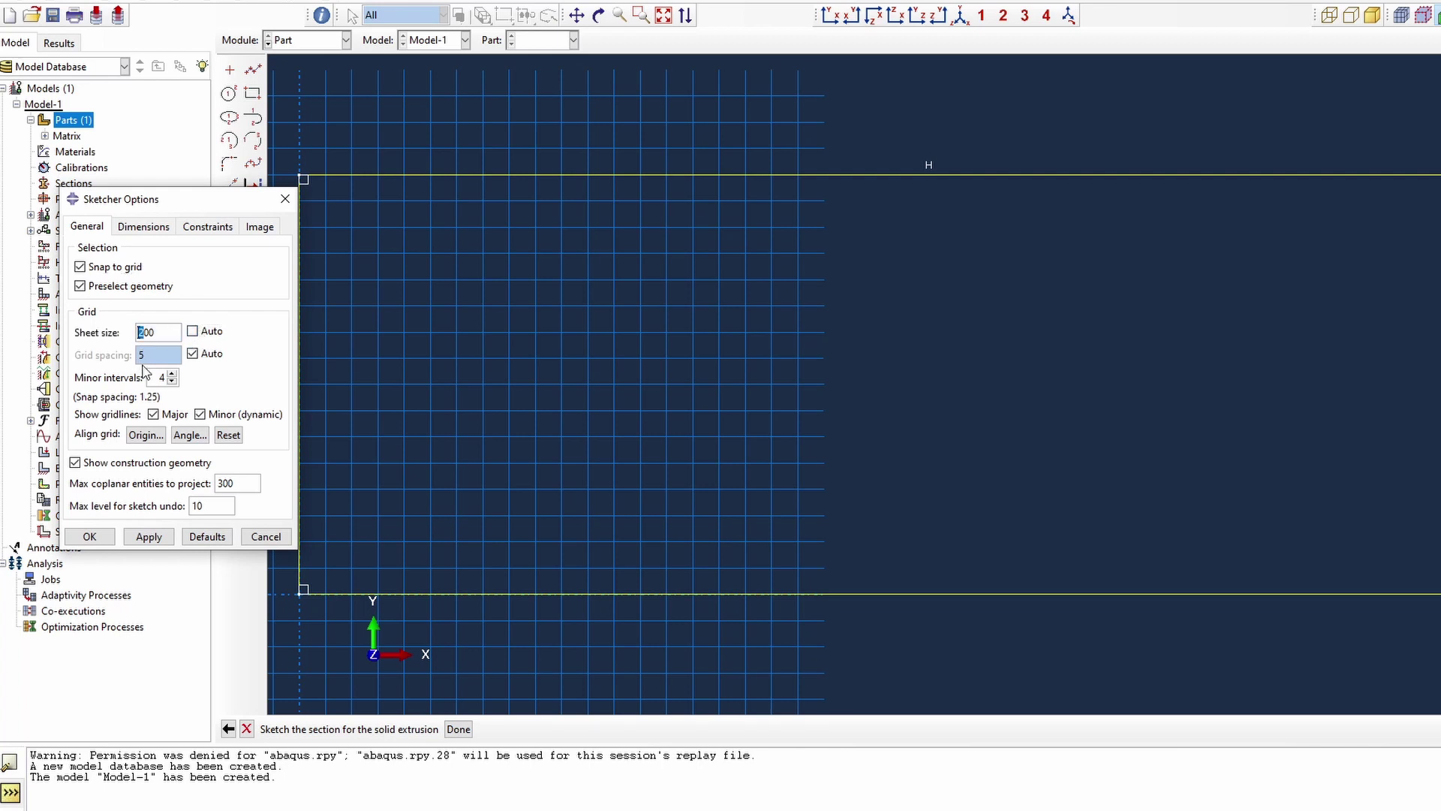
pyautogui.write('6')
pyautogui.click(155, 539)
pyautogui.click(101, 538)
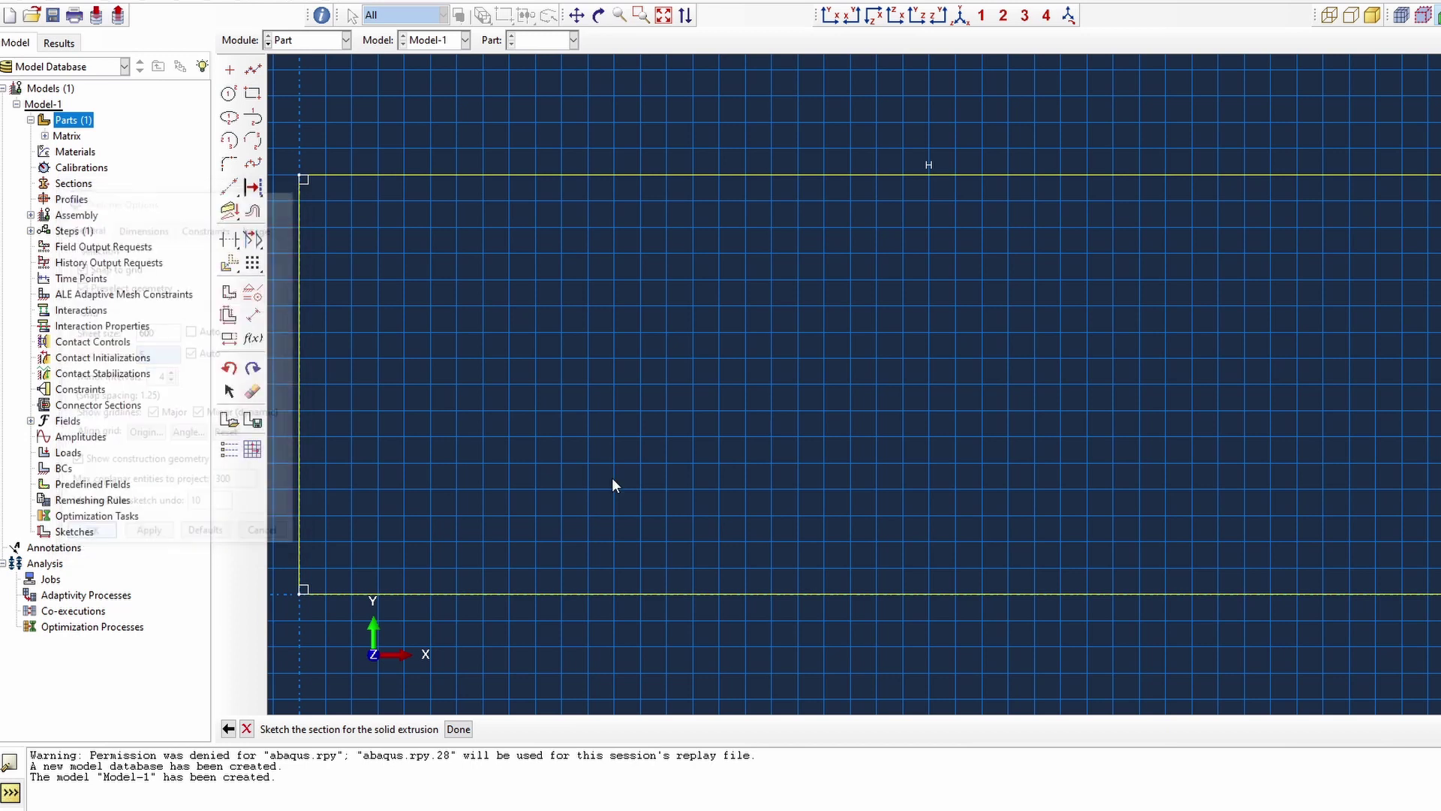
pyautogui.scroll(-1, 842, 471)
pyautogui.scroll(1, 555, 609)
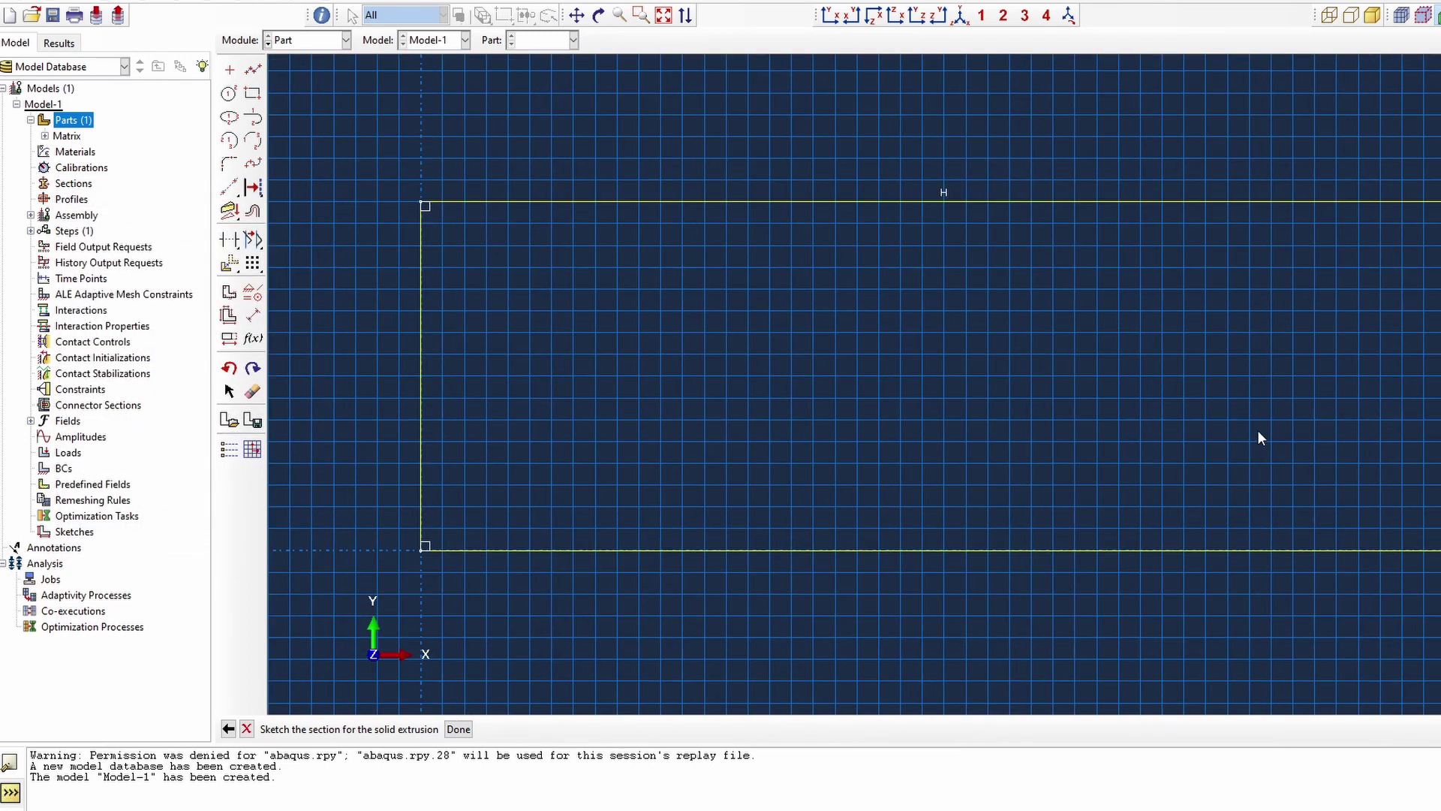
# Sketch a fibre circle centred on the rectangle's origin corner with its perimeter point at 10,0.
pyautogui.click(229, 94)
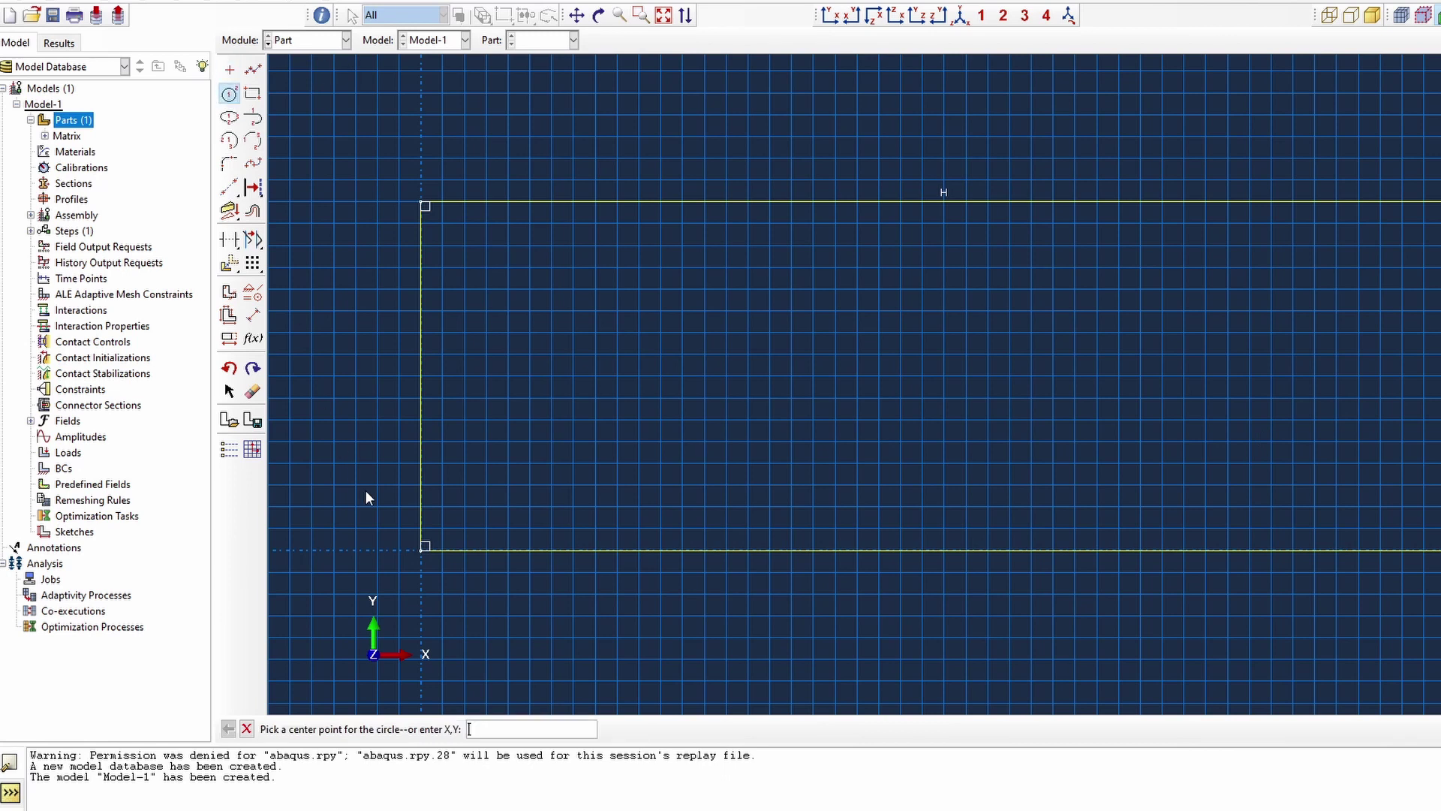
pyautogui.click(420, 551)
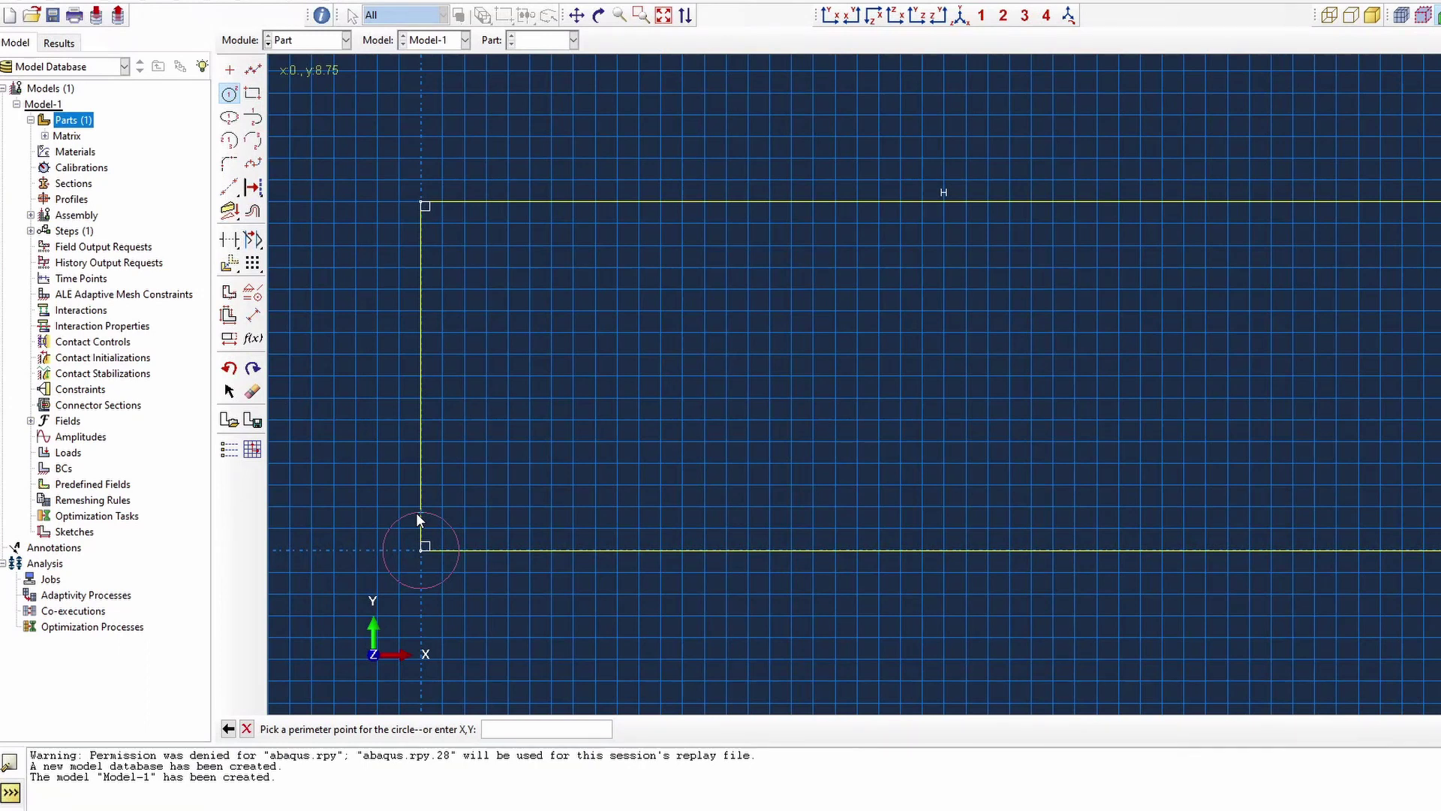
pyautogui.write('10,0')
pyautogui.press('Return')
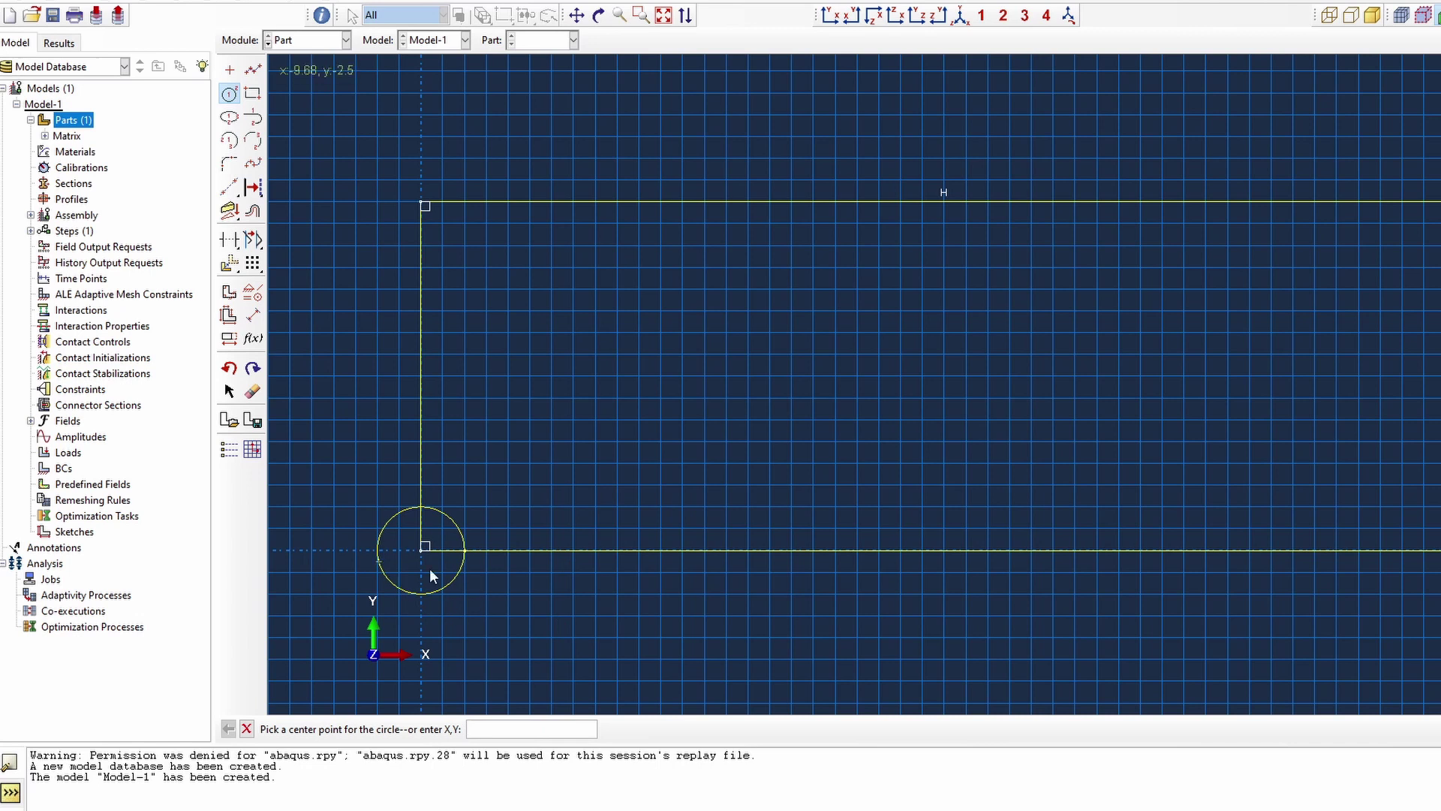
pyautogui.click(229, 93)
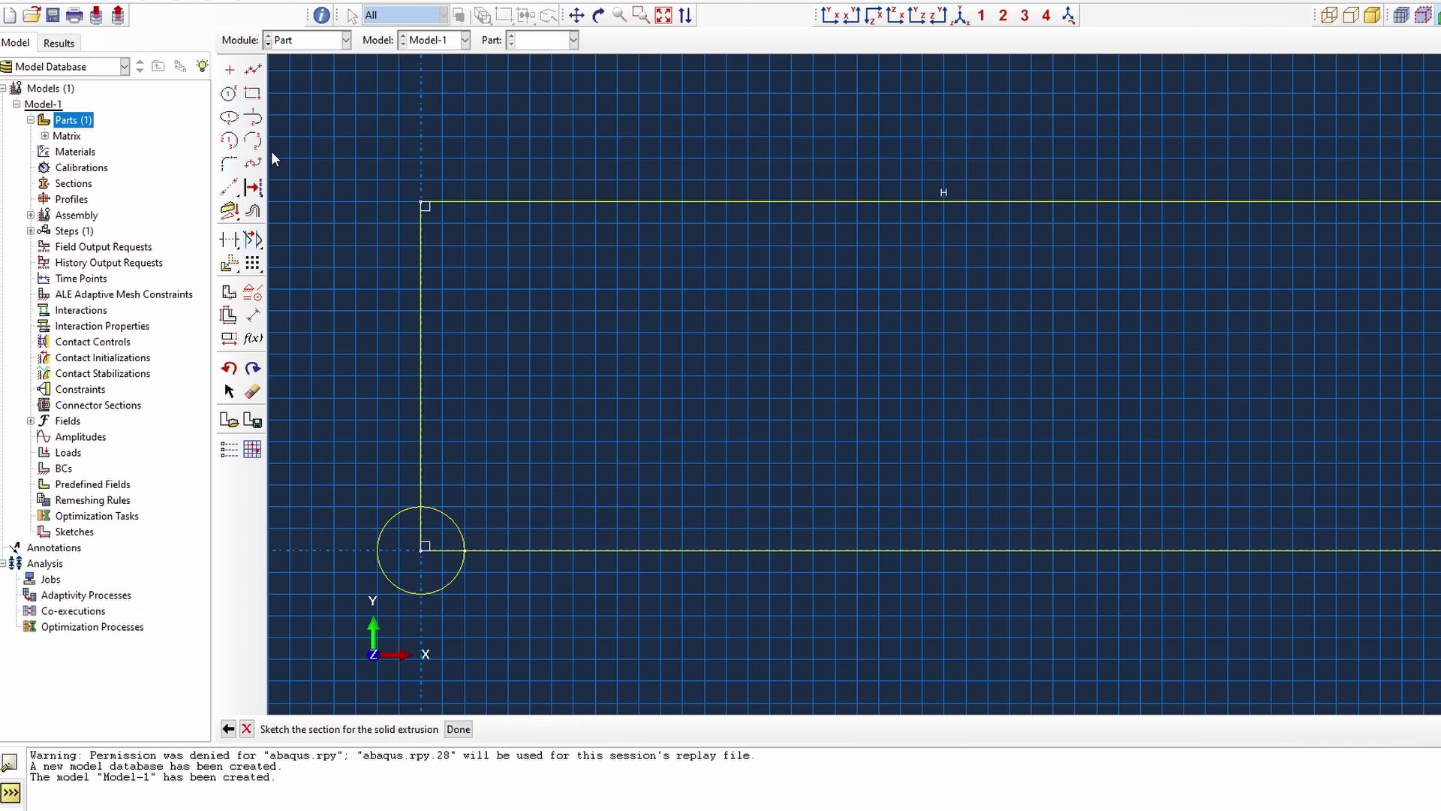
# Copy the origin circle with a translation vector from 0,0 to 184,64.
pyautogui.scroll(-3, 636, 434)
pyautogui.scroll(-2, 644, 443)
pyautogui.press('Delete')
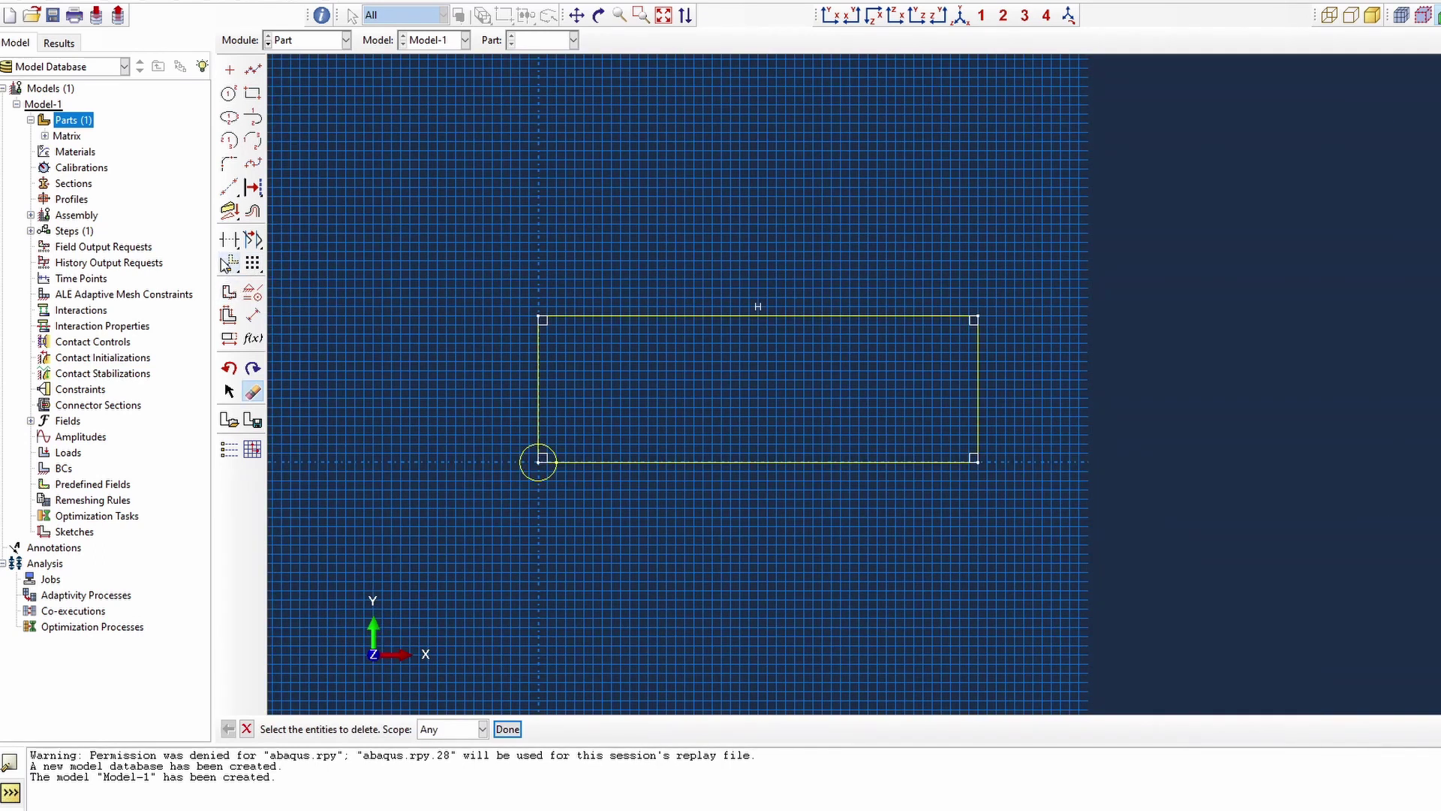
pyautogui.click(229, 264)
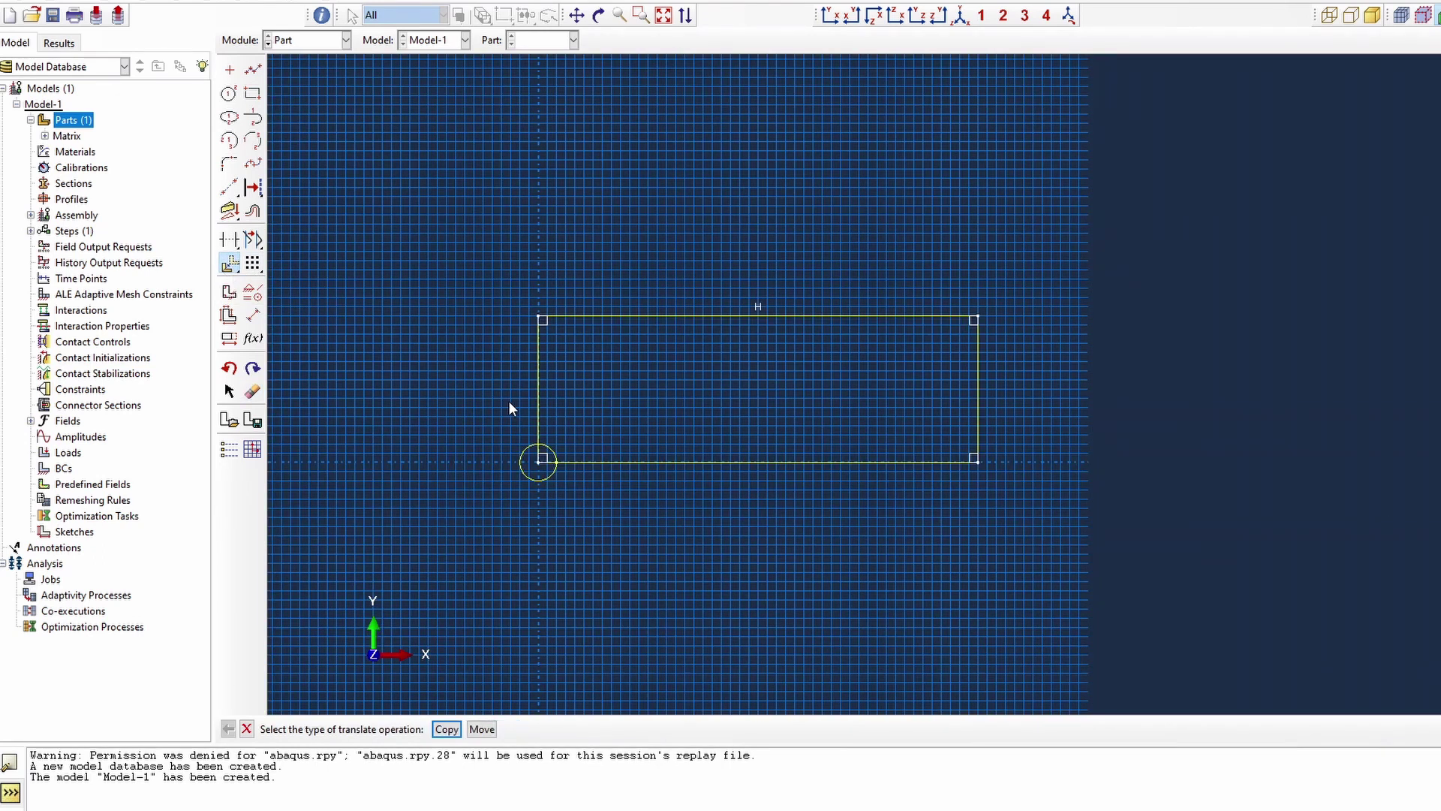
pyautogui.scroll(1, 596, 445)
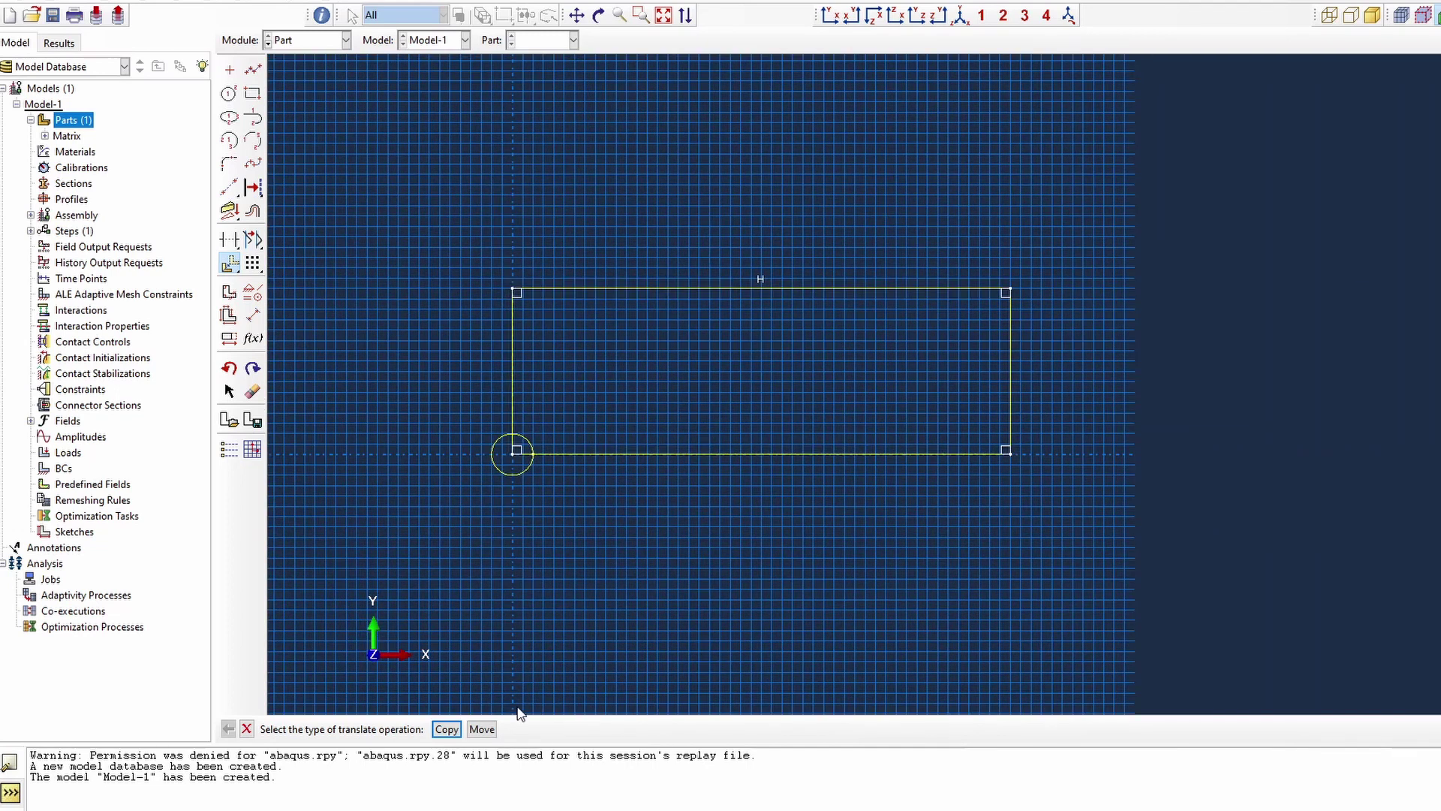
pyautogui.click(446, 728)
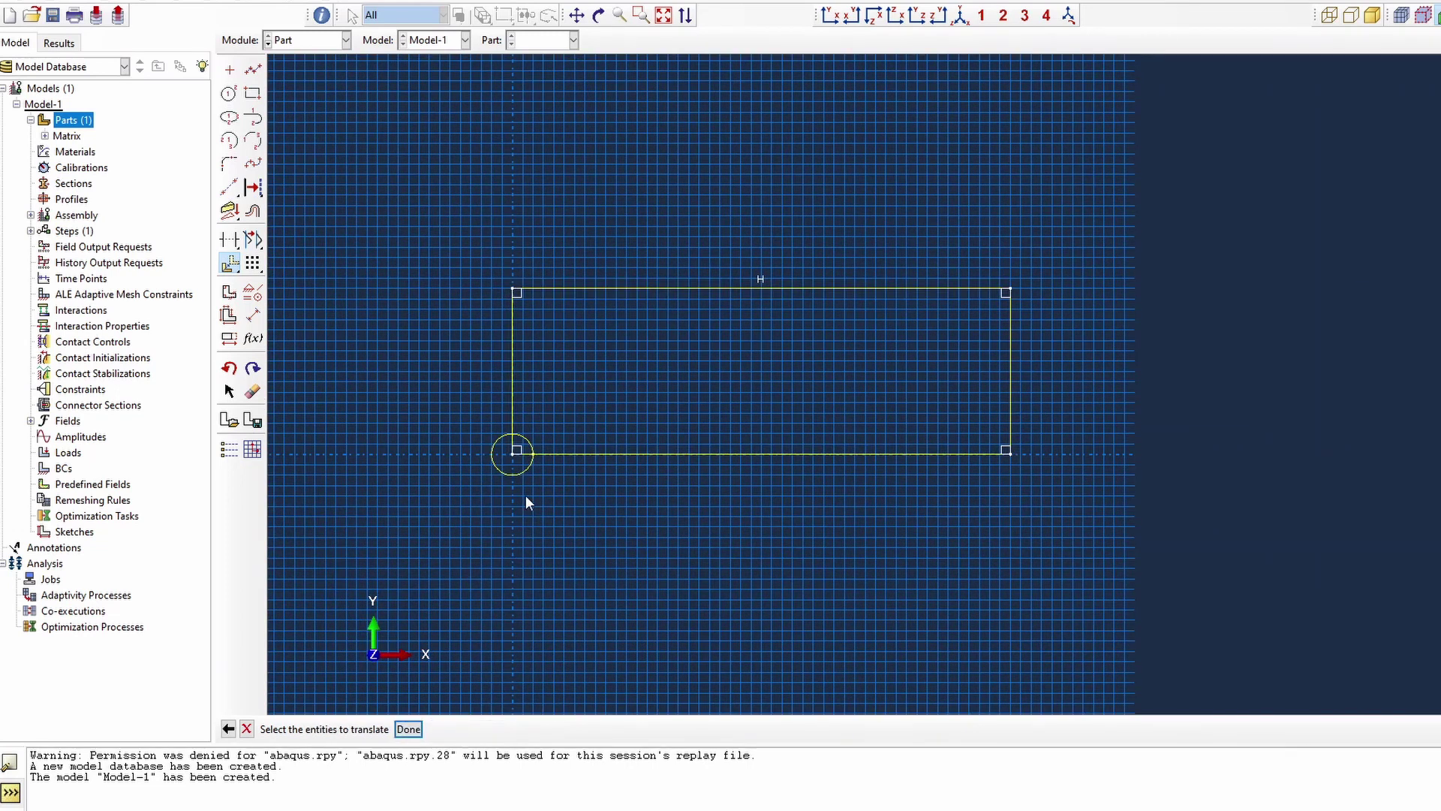
pyautogui.click(513, 450)
pyautogui.click(409, 729)
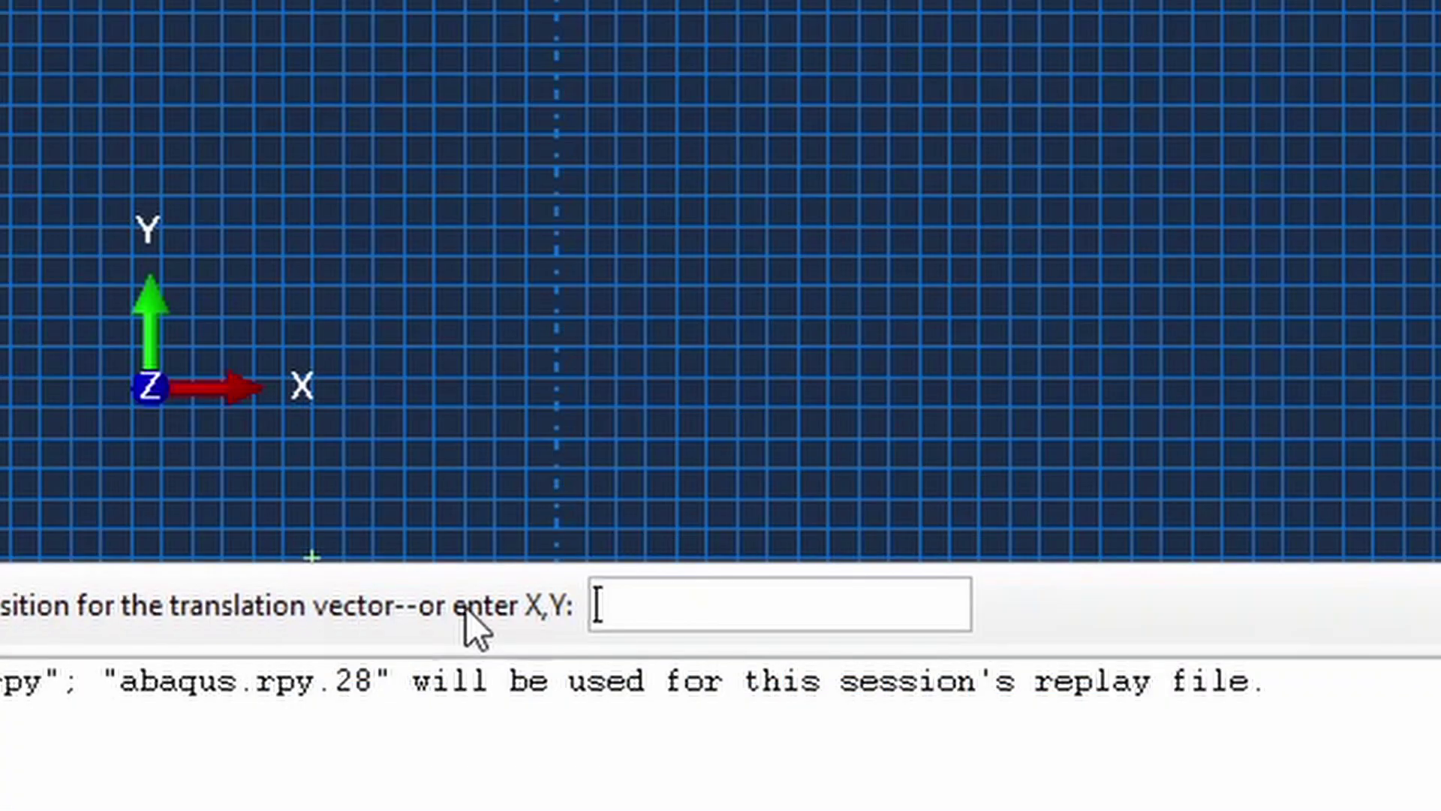
pyautogui.write('0,0')
pyautogui.press('Return')
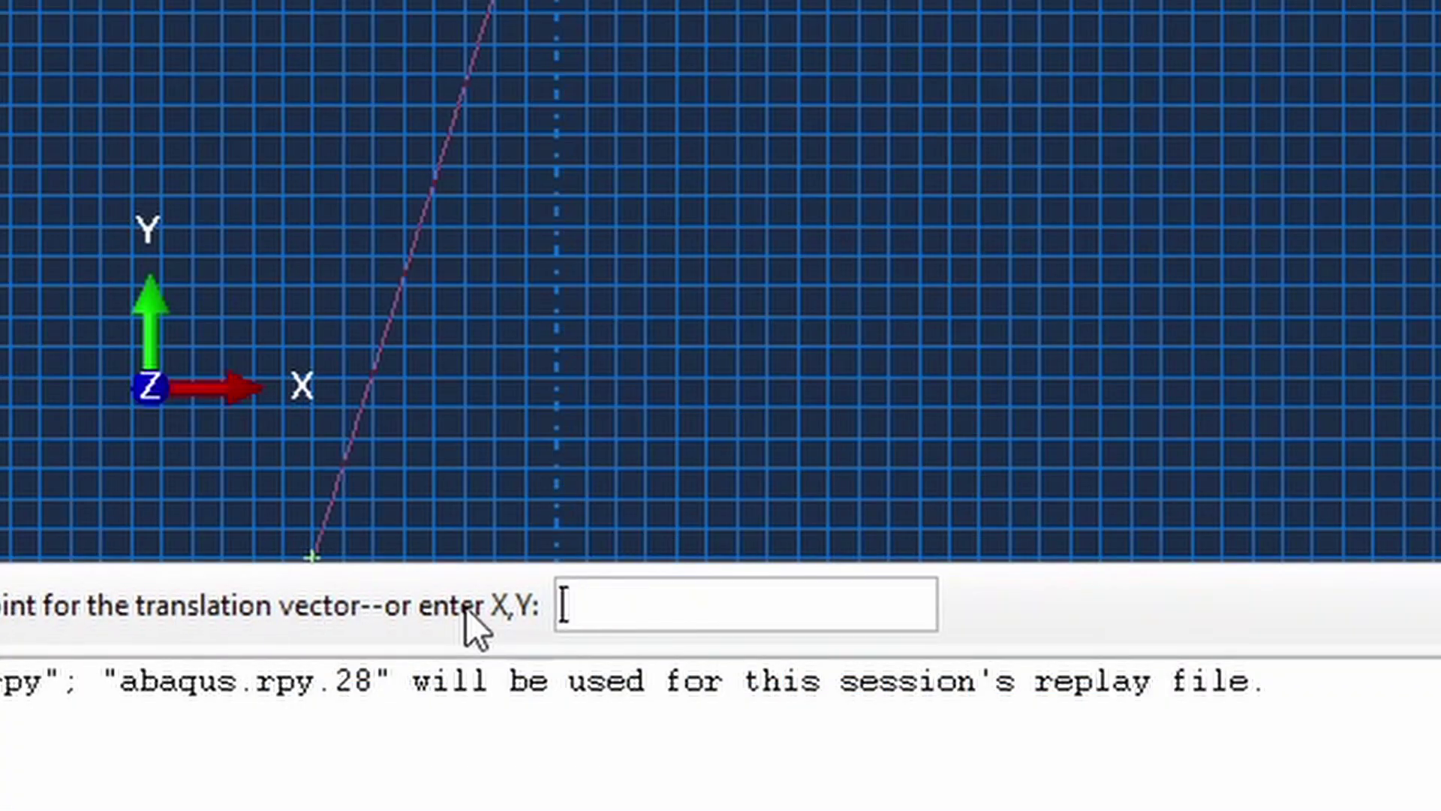
pyautogui.write('184,64')
pyautogui.press('Return')
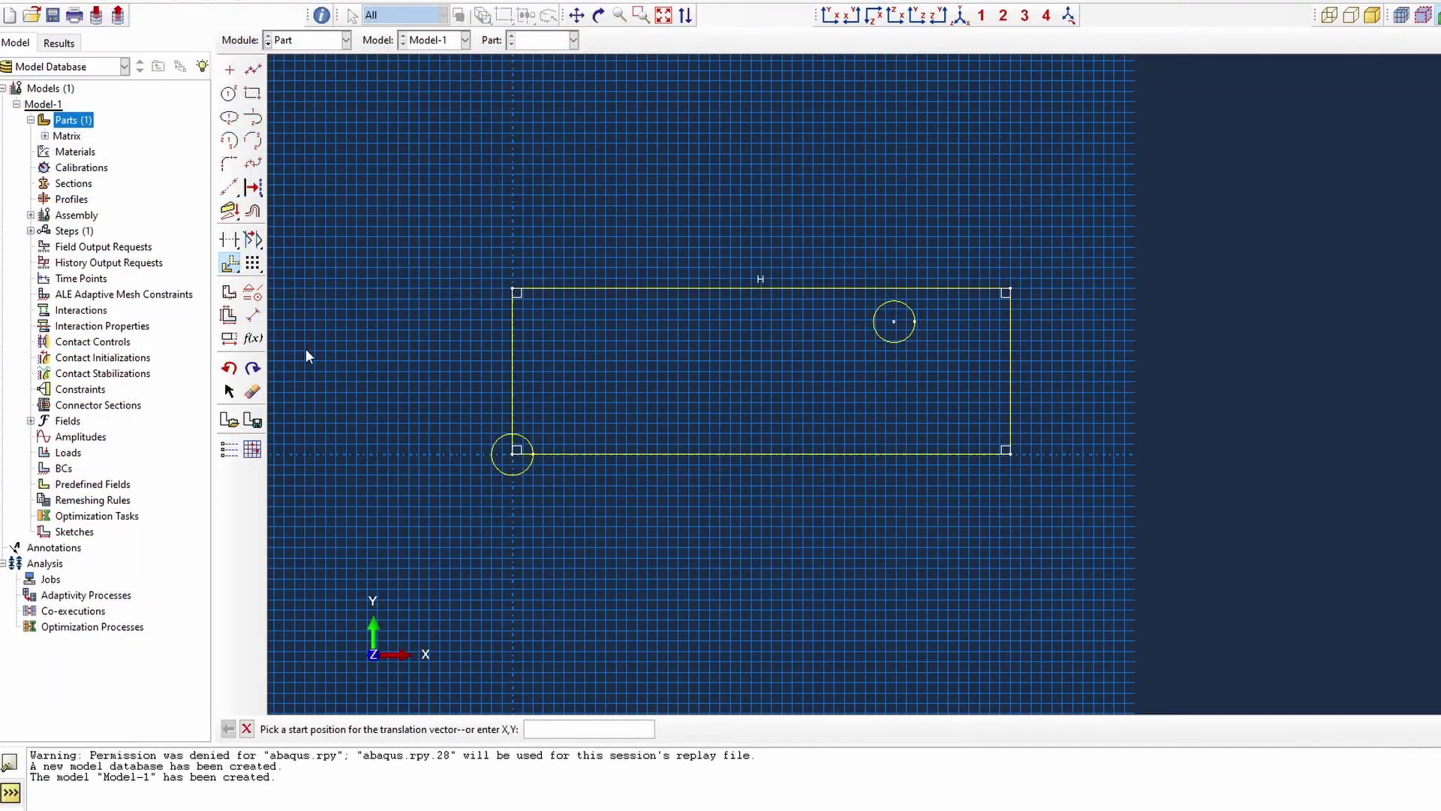
# Copy the origin circle with a translation vector from 0,0 to 45,39.
pyautogui.click(225, 260)
pyautogui.click(225, 260)
pyautogui.click(450, 729)
pyautogui.click(409, 729)
pyautogui.write('0,0')
pyautogui.press('Return')
pyautogui.write('45,39')
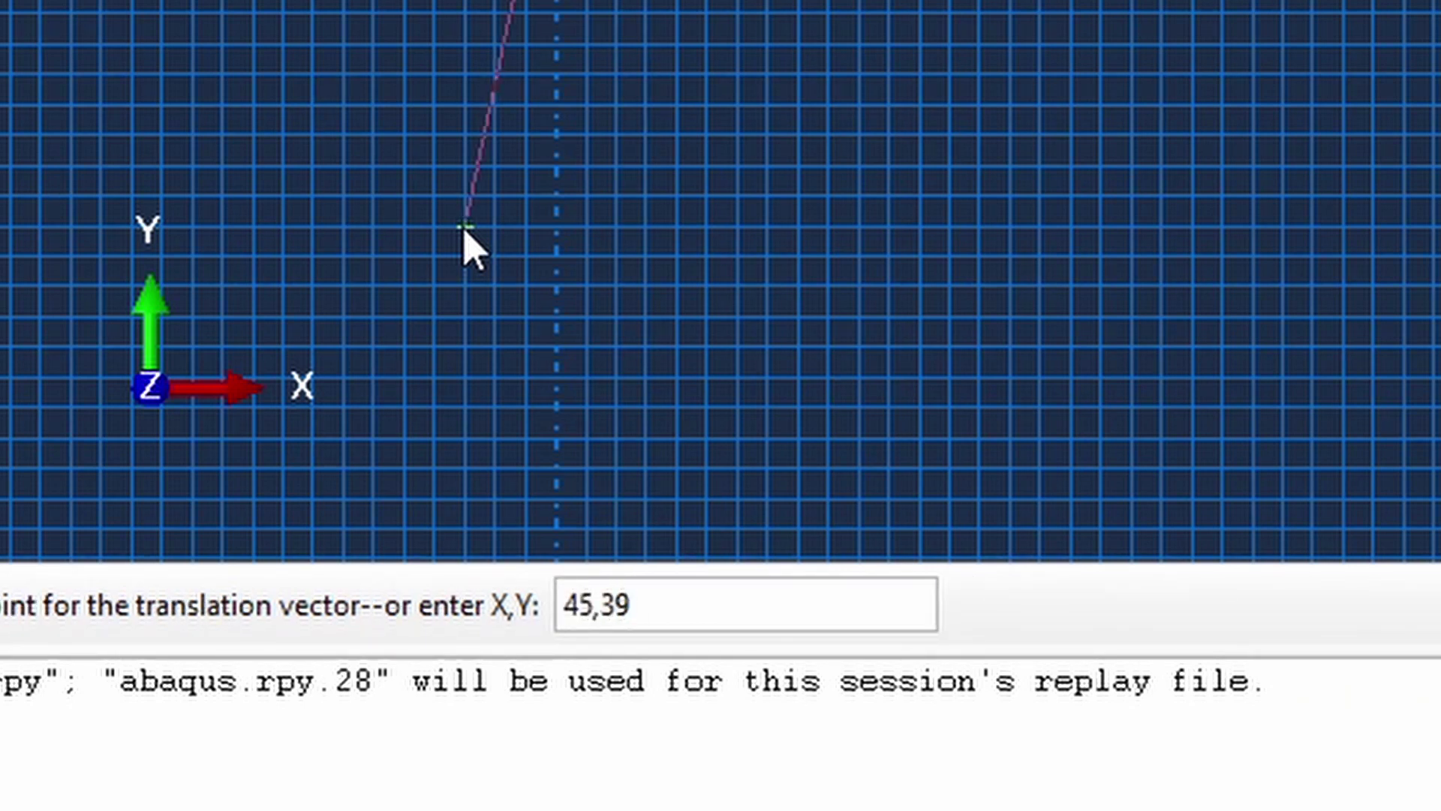
pyautogui.press('Return')
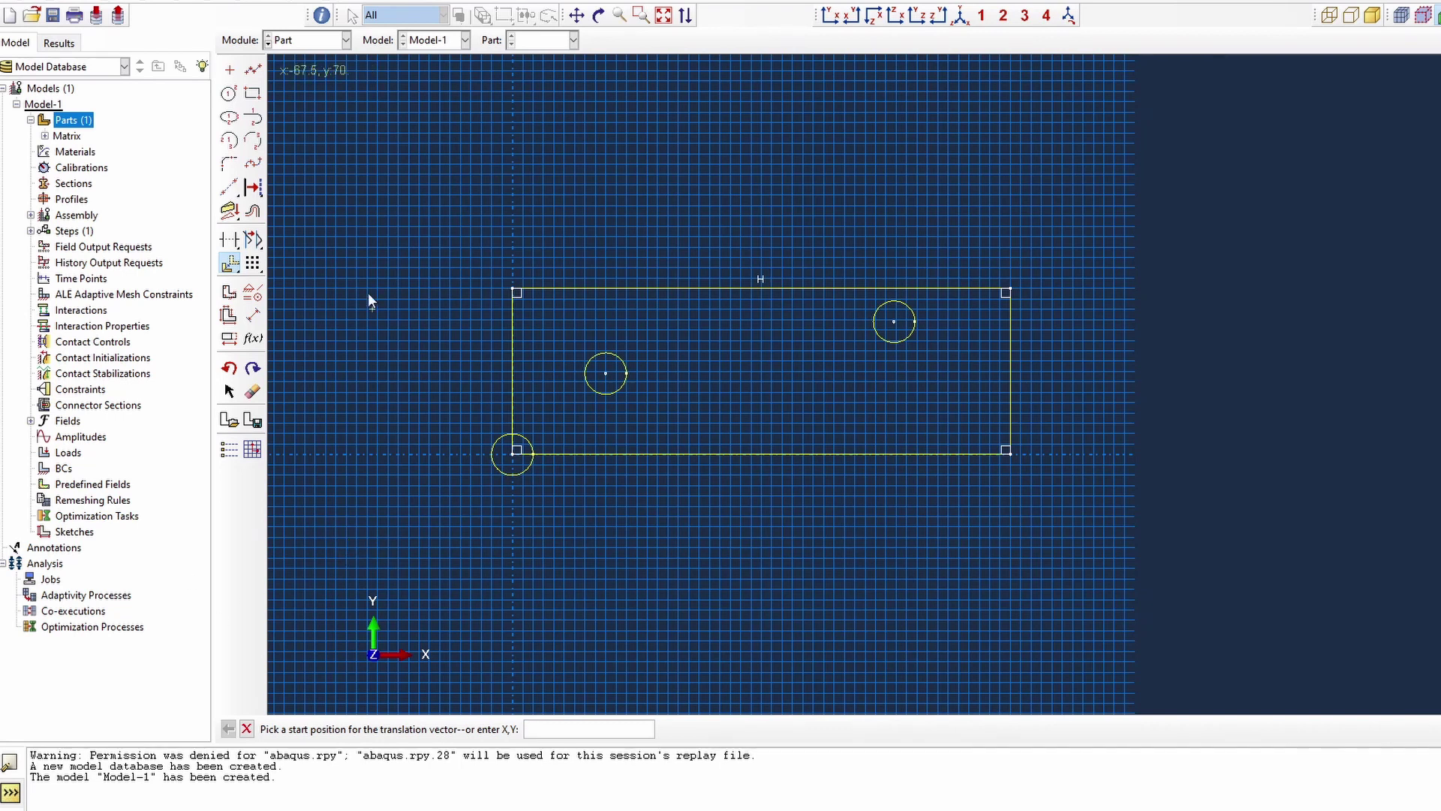
# Copy the origin circle with a translation vector from its centre to 107,52.
pyautogui.click(234, 271)
pyautogui.click(497, 466)
pyautogui.click(460, 728)
pyautogui.click(512, 453)
pyautogui.write('107,52')
pyautogui.press('Return')
# Copy the origin circle with a translation vector from 0,0 to 66,54.
pyautogui.click(234, 270)
pyautogui.click(497, 466)
pyautogui.click(408, 728)
pyautogui.write('0,0')
pyautogui.press('Return')
pyautogui.write('66,54')
pyautogui.press('Return')
# Copy the origin circle to a point just inside the rectangle's lower edge, right of its middle.
pyautogui.click(233, 269)
pyautogui.click(459, 728)
pyautogui.click(497, 467)
pyautogui.click(409, 730)
pyautogui.write('0,0')
pyautogui.press('Return')
# Copy the origin circle with a translation vector from its centre to 235,27.
pyautogui.click(235, 270)
pyautogui.click(453, 728)
pyautogui.click(512, 474)
pyautogui.click(410, 729)
pyautogui.click(513, 453)
pyautogui.write('235,27')
pyautogui.press('Return')
# Copy the origin circle with a translation vector from 0,0 to 180,20.
pyautogui.click(234, 269)
pyautogui.click(451, 726)
pyautogui.click(518, 474)
pyautogui.click(410, 729)
pyautogui.write('0,0')
pyautogui.press('Return')
pyautogui.write('180,20')
pyautogui.press('Return')
# Copy the origin circle with a translation vector from 0,0 to 214,77.
pyautogui.click(234, 270)
pyautogui.click(525, 468)
pyautogui.click(409, 728)
pyautogui.write('0,0')
pyautogui.press('Return')
pyautogui.write('214,77')
pyautogui.press('Return')
# Copy the origin circle with a translation vector from 0,0 to 131,11.
pyautogui.click(234, 269)
pyautogui.click(450, 728)
pyautogui.click(519, 473)
pyautogui.click(409, 729)
pyautogui.write('0,0')
pyautogui.press('Return')
pyautogui.write('131,11')
pyautogui.press('Return')
# Copy the origin circle with a translation vector from 0,0 to -5,27.
pyautogui.click(234, 270)
pyautogui.click(521, 473)
pyautogui.click(409, 729)
pyautogui.write('0,0')
pyautogui.press('Return')
pyautogui.write('-5,27')
pyautogui.press('Return')
# Copy the origin circle with a translation vector from 0,0 to 214,-3.
pyautogui.click(235, 269)
pyautogui.click(451, 728)
pyautogui.click(521, 476)
pyautogui.click(409, 728)
pyautogui.write('0,0')
pyautogui.press('Return')
pyautogui.write('214,-3')
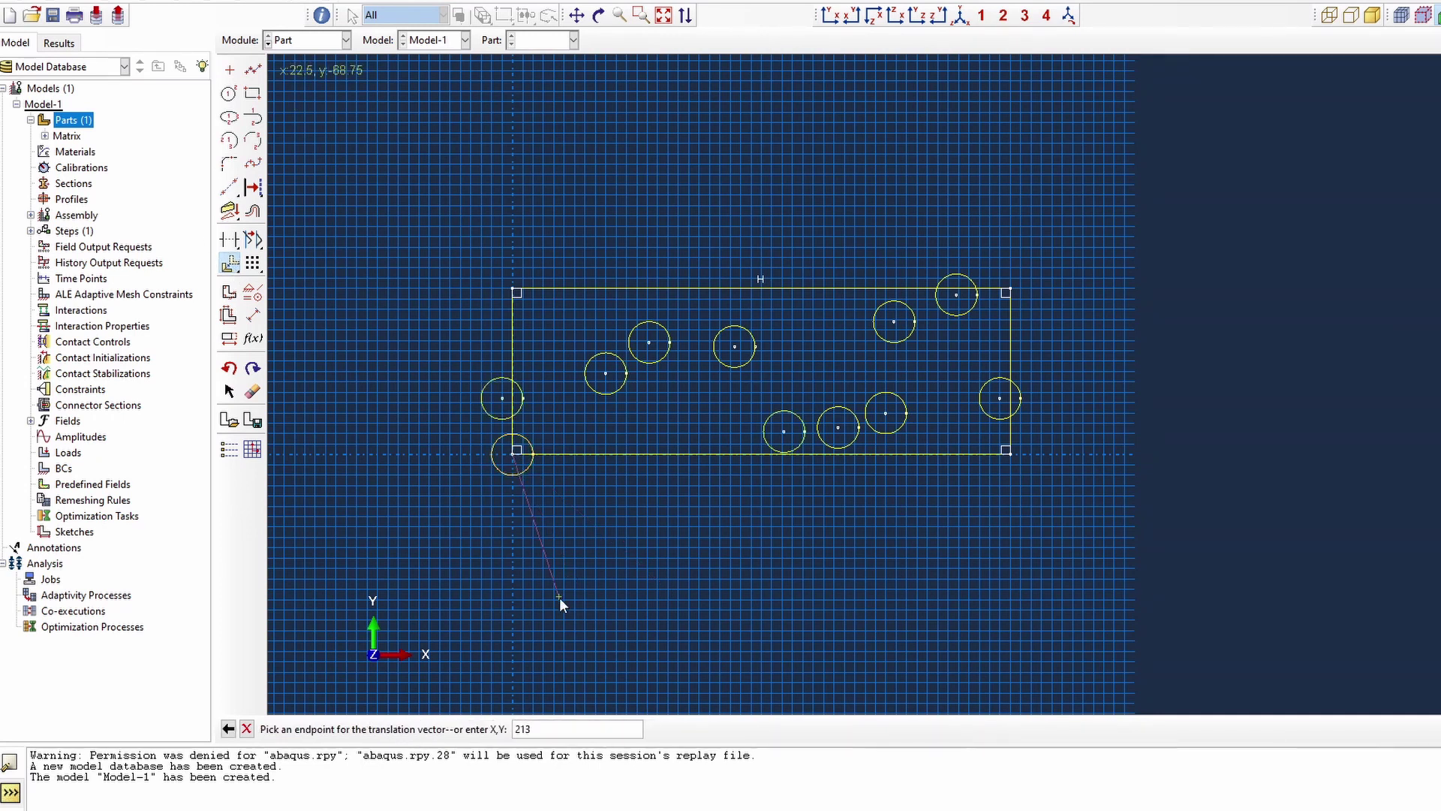
pyautogui.press('Return')
# Delete the original circle centred on the rectangle's origin corner.
pyautogui.click(252, 391)
pyautogui.click(515, 476)
pyautogui.click(519, 728)
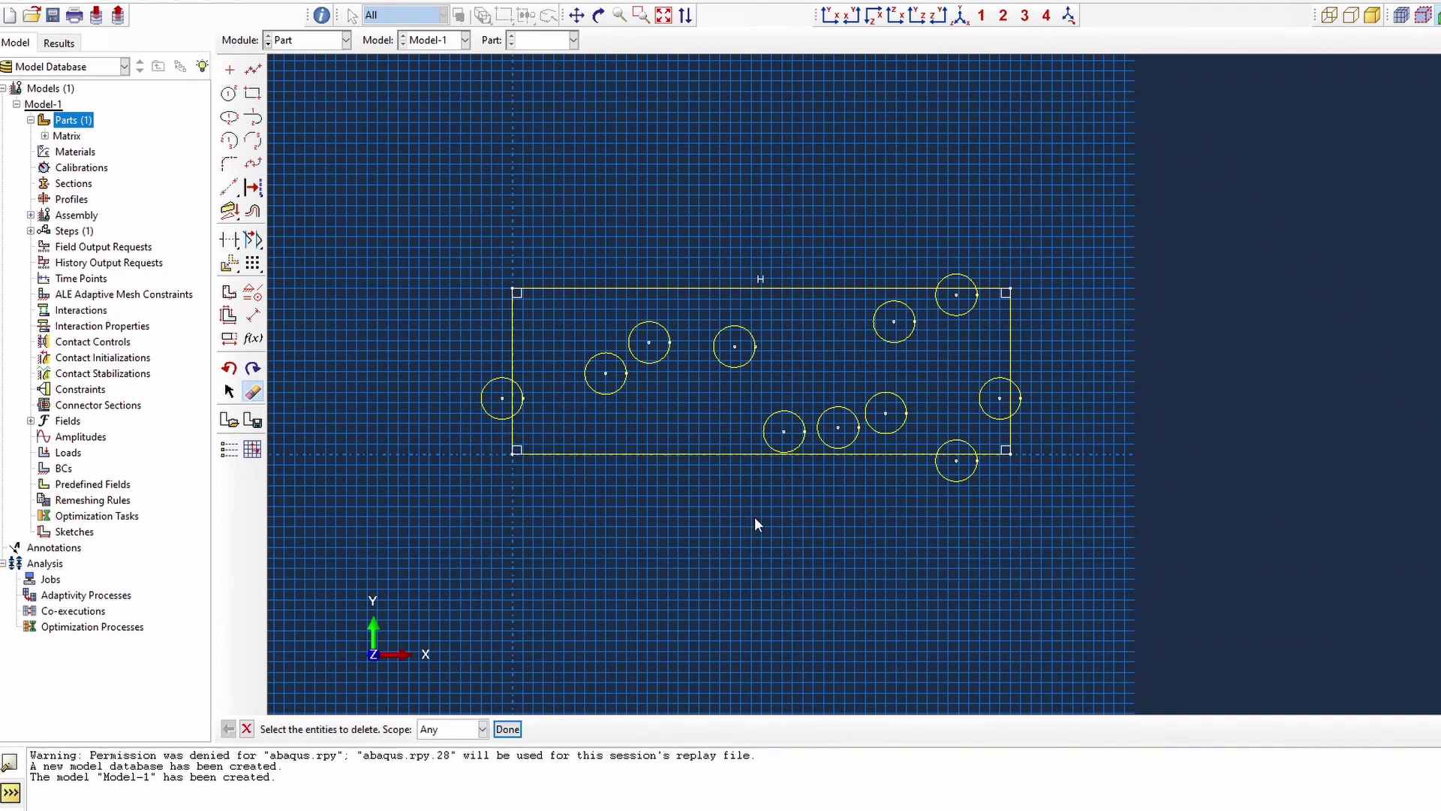
# Delete all four sides of the guide rectangle, keeping only the fibre circles.
pyautogui.click(253, 393)
pyautogui.click(253, 391)
pyautogui.moveTo(461, 263); pyautogui.dragTo(552, 304)
pyautogui.keyDown('shift'); pyautogui.moveTo(1032, 447); pyautogui.dragTo(993, 463); pyautogui.keyUp('shift')
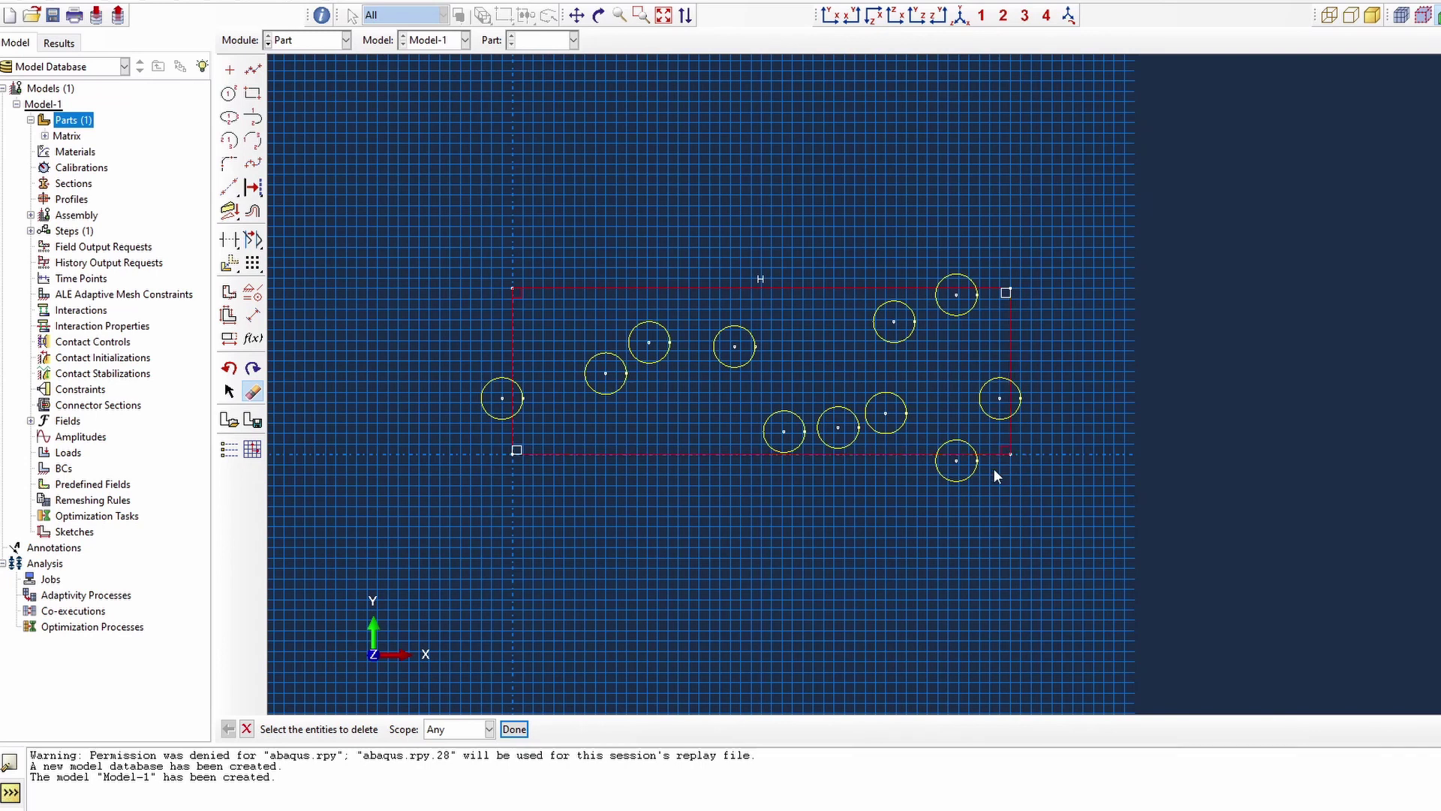
pyautogui.click(514, 729)
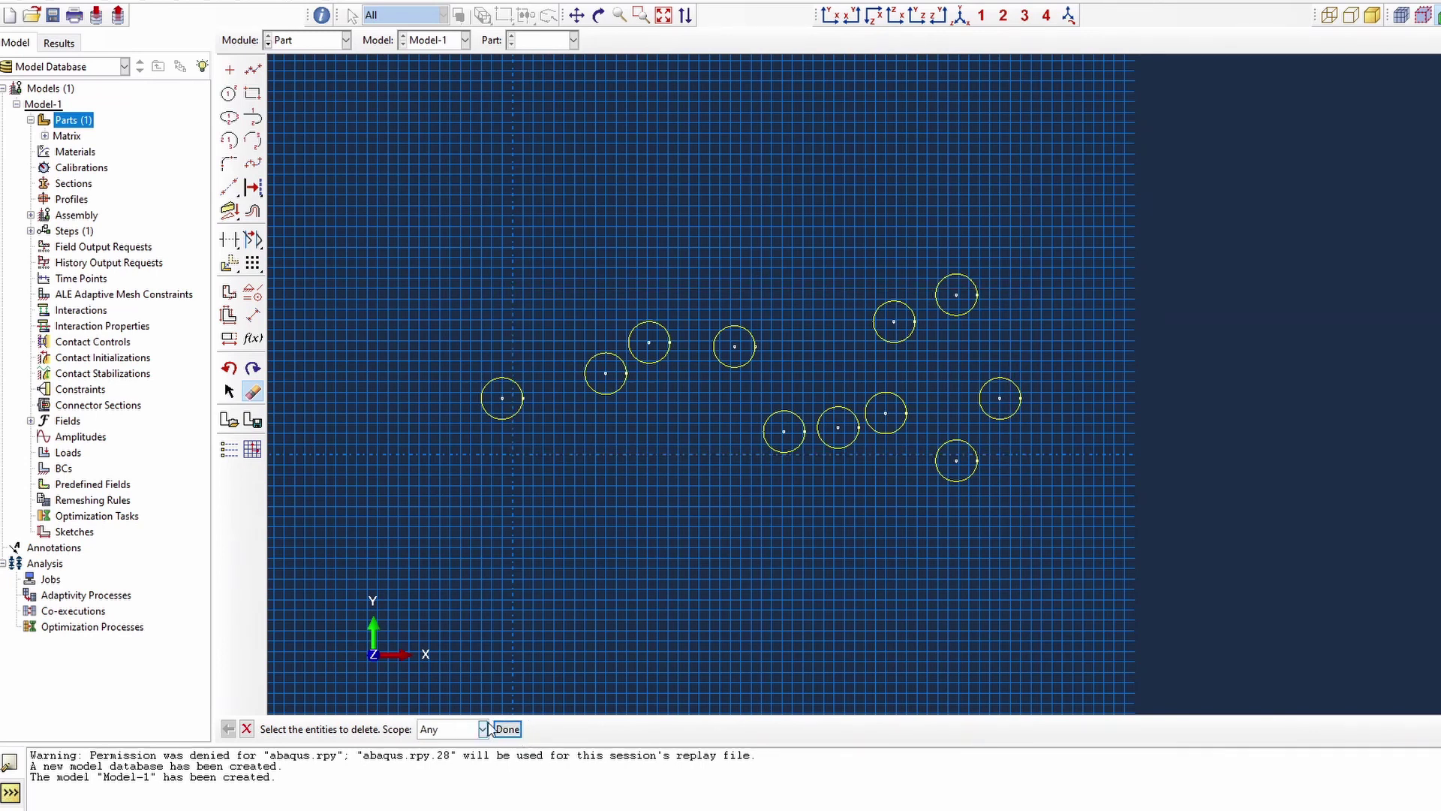
pyautogui.click(508, 729)
# Finish the section and extrude the fibre circles to a depth of 240.
pyautogui.click(460, 728)
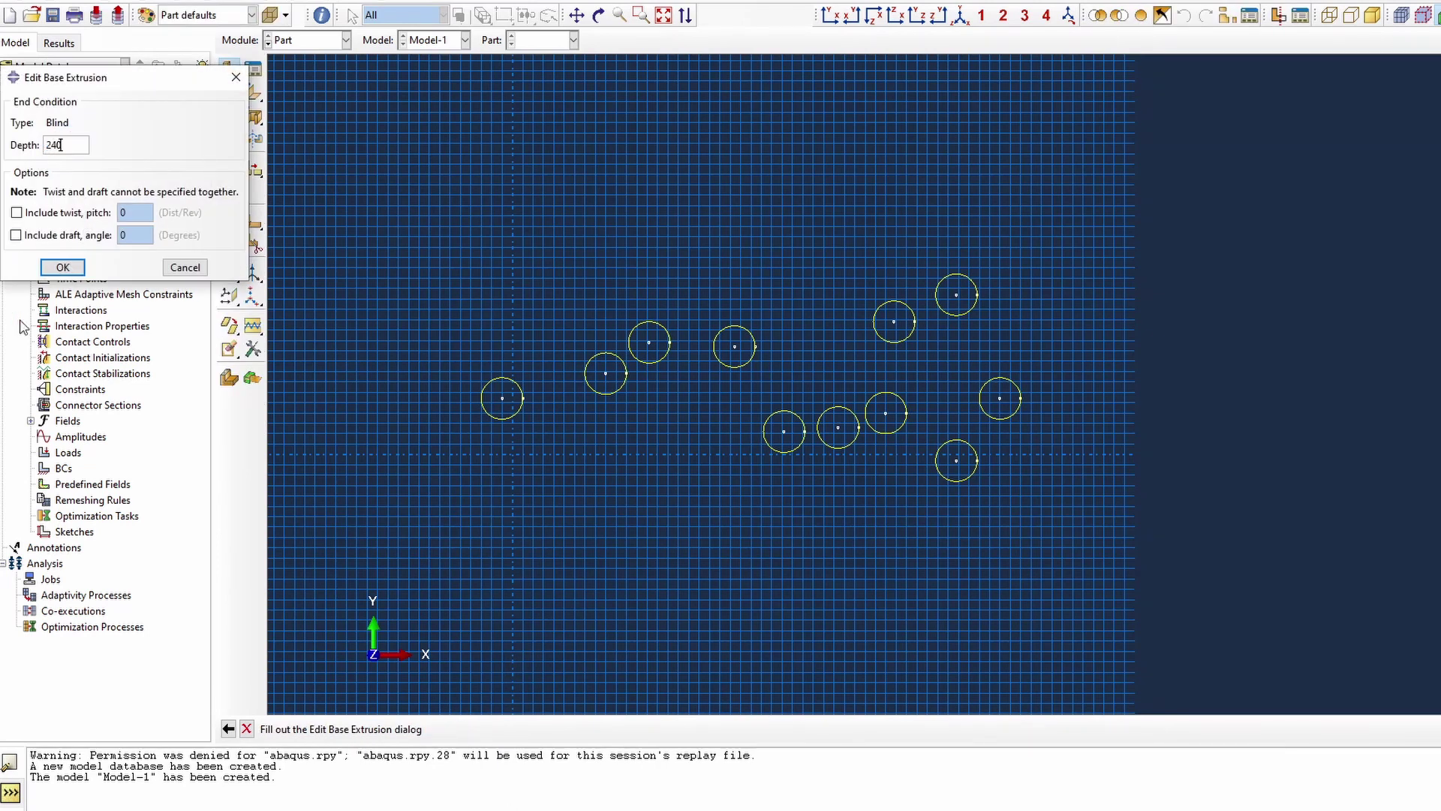
pyautogui.click(62, 268)
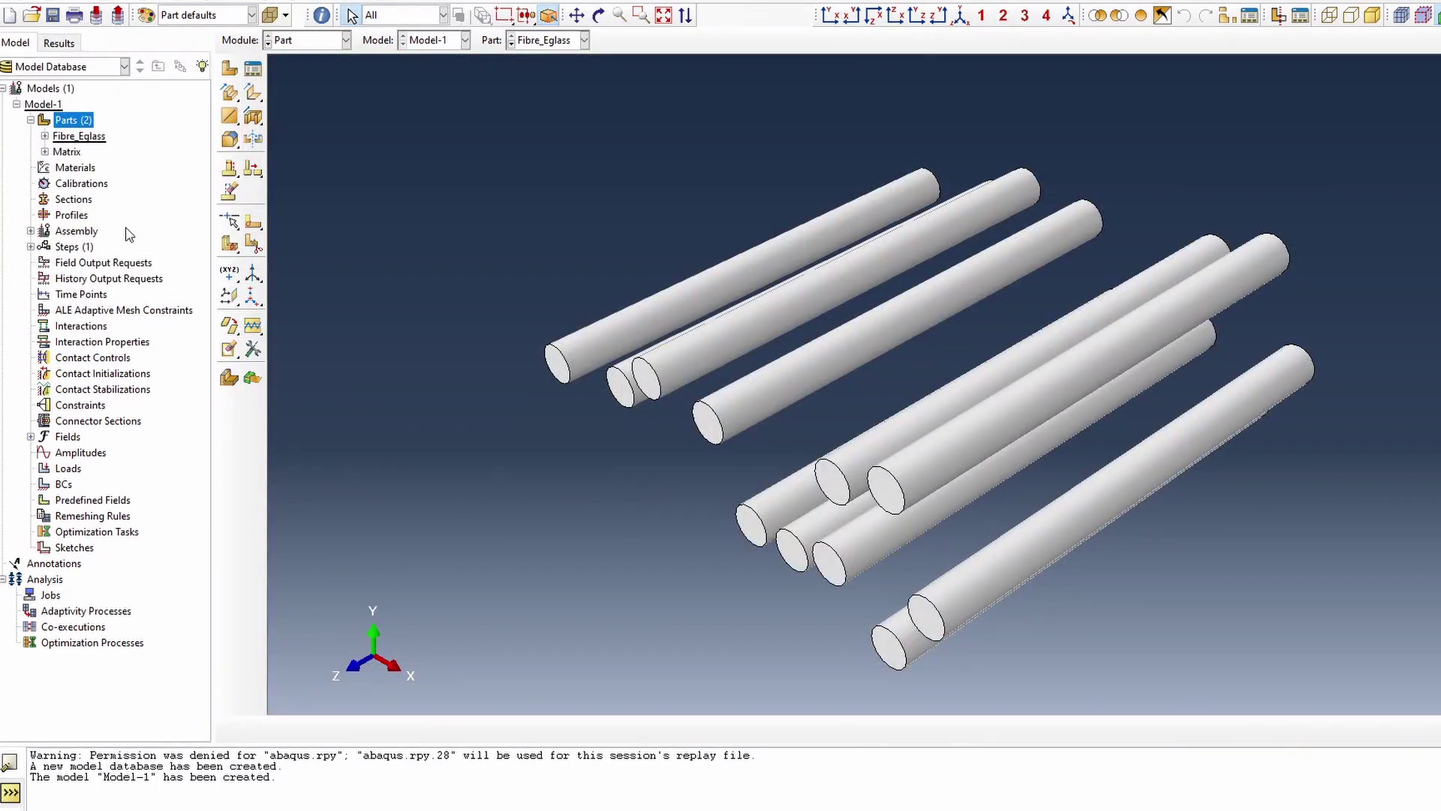
# Create a 3D deformable solid extrusion part named Fibre_Pineapple and open its section sketch.
pyautogui.doubleClick(73, 122)
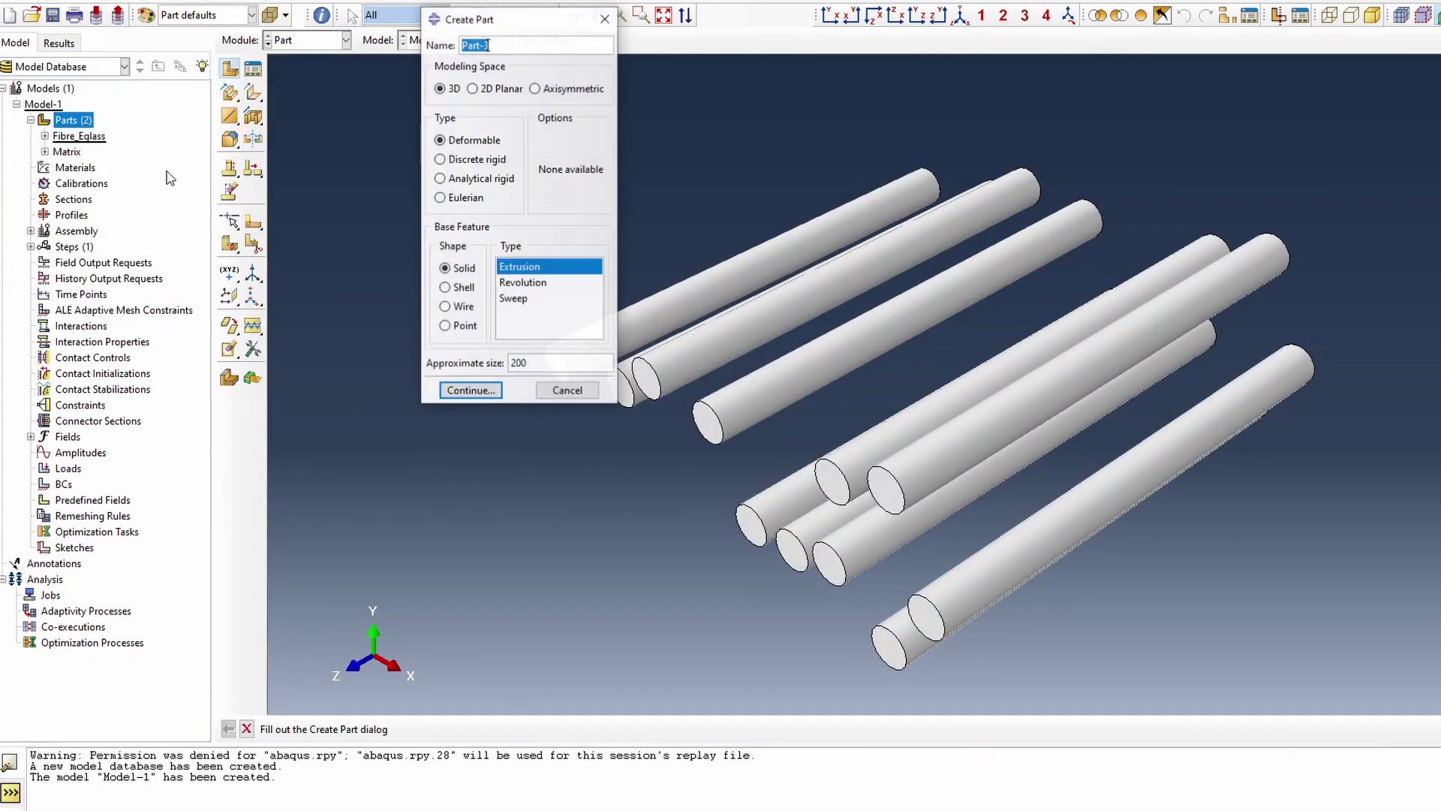
pyautogui.write('Fib')
pyautogui.write('re_Polyester')
pyautogui.click(470, 390)
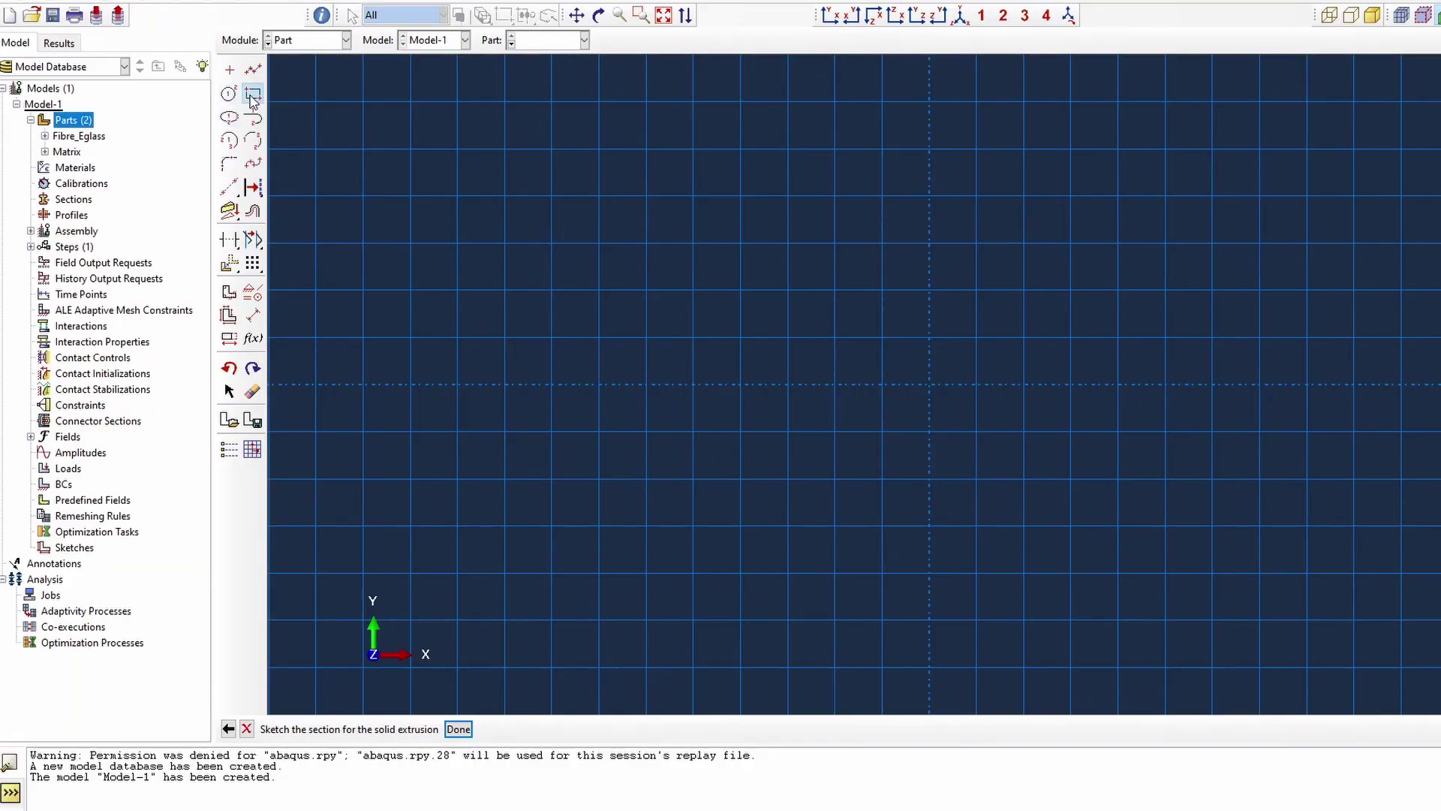
# Sketch a guide rectangle with opposite corners at 0,0 and 240,80.
pyautogui.click(253, 93)
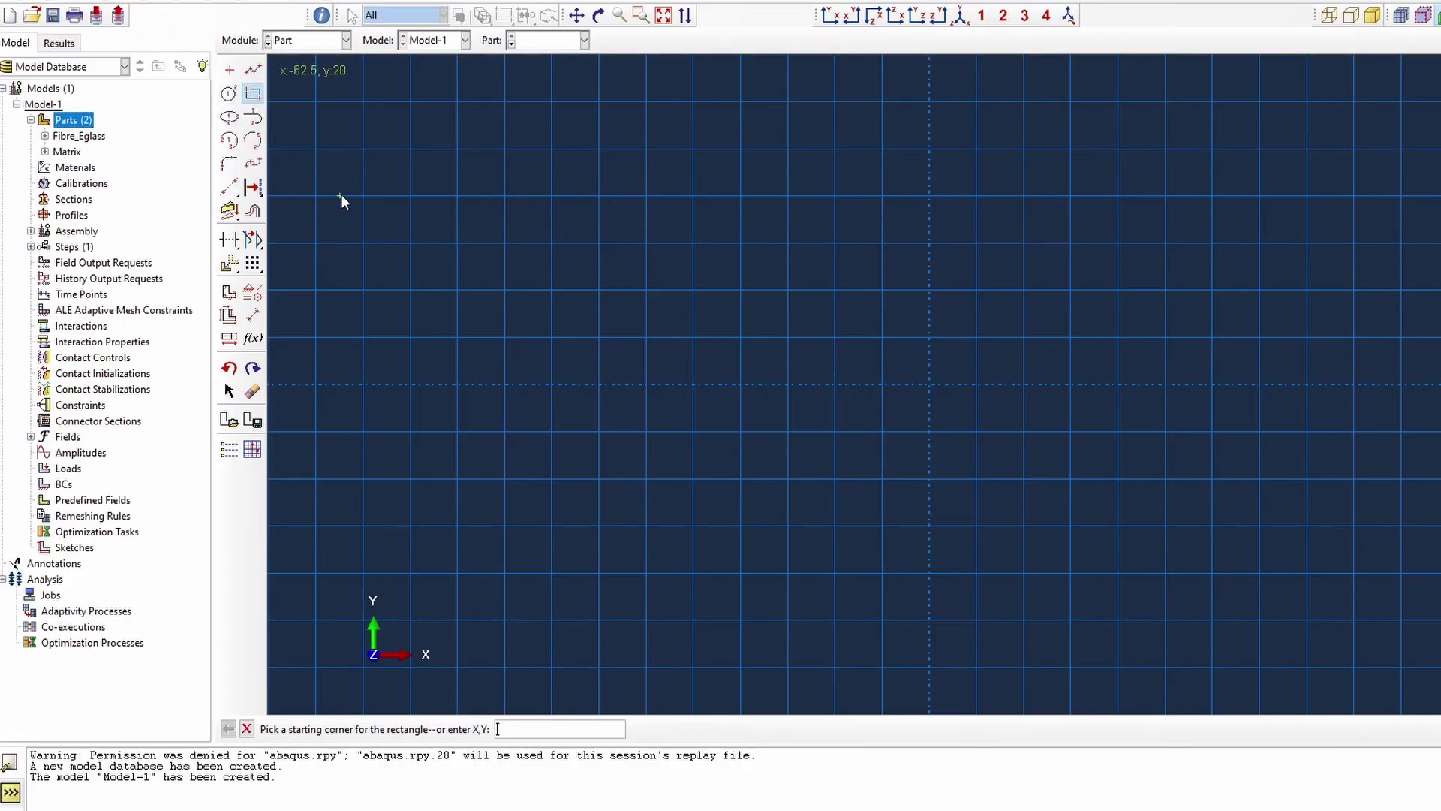
pyautogui.write('0,0')
pyautogui.press('Return')
pyautogui.write('240')
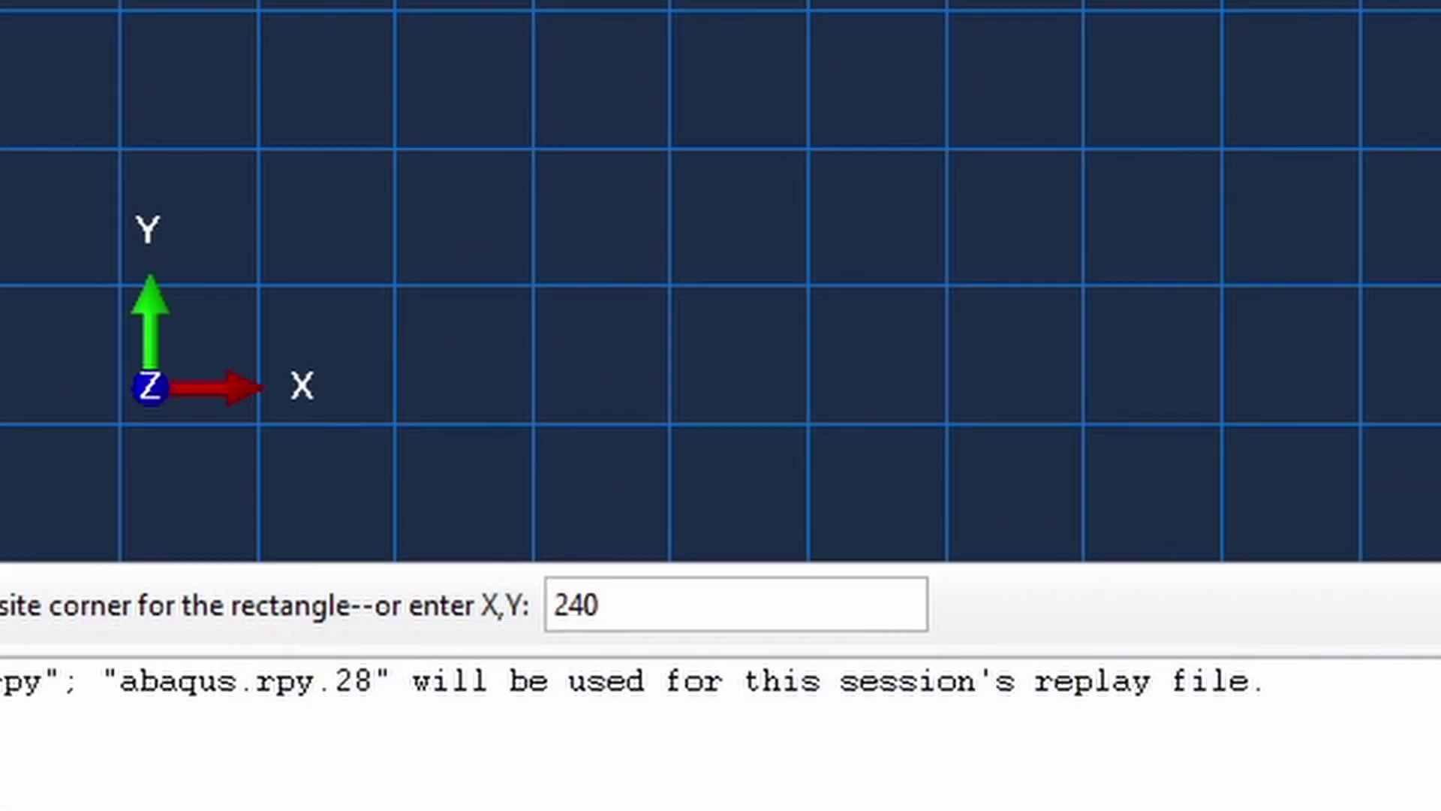
pyautogui.write(',80')
pyautogui.press('Return')
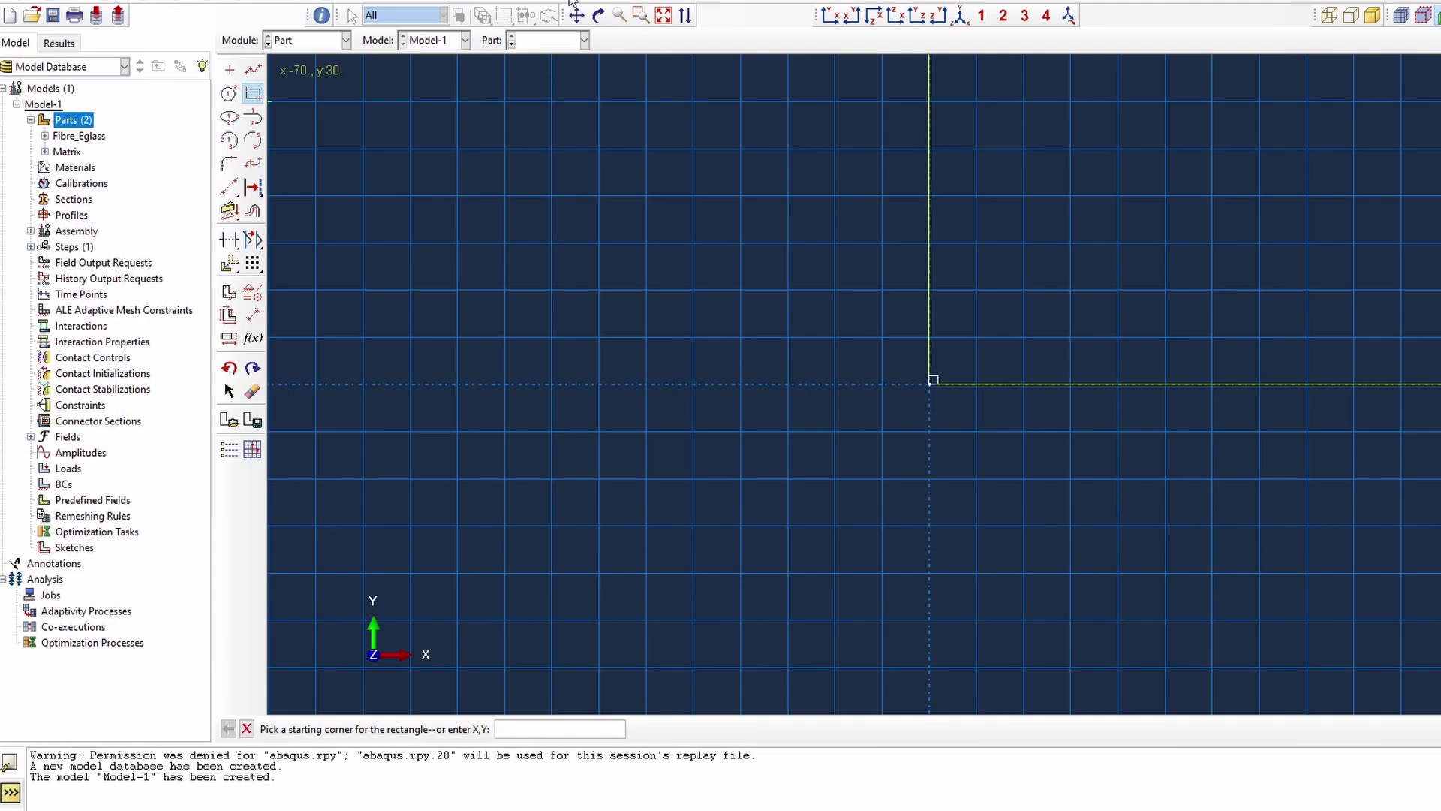
pyautogui.click(663, 15)
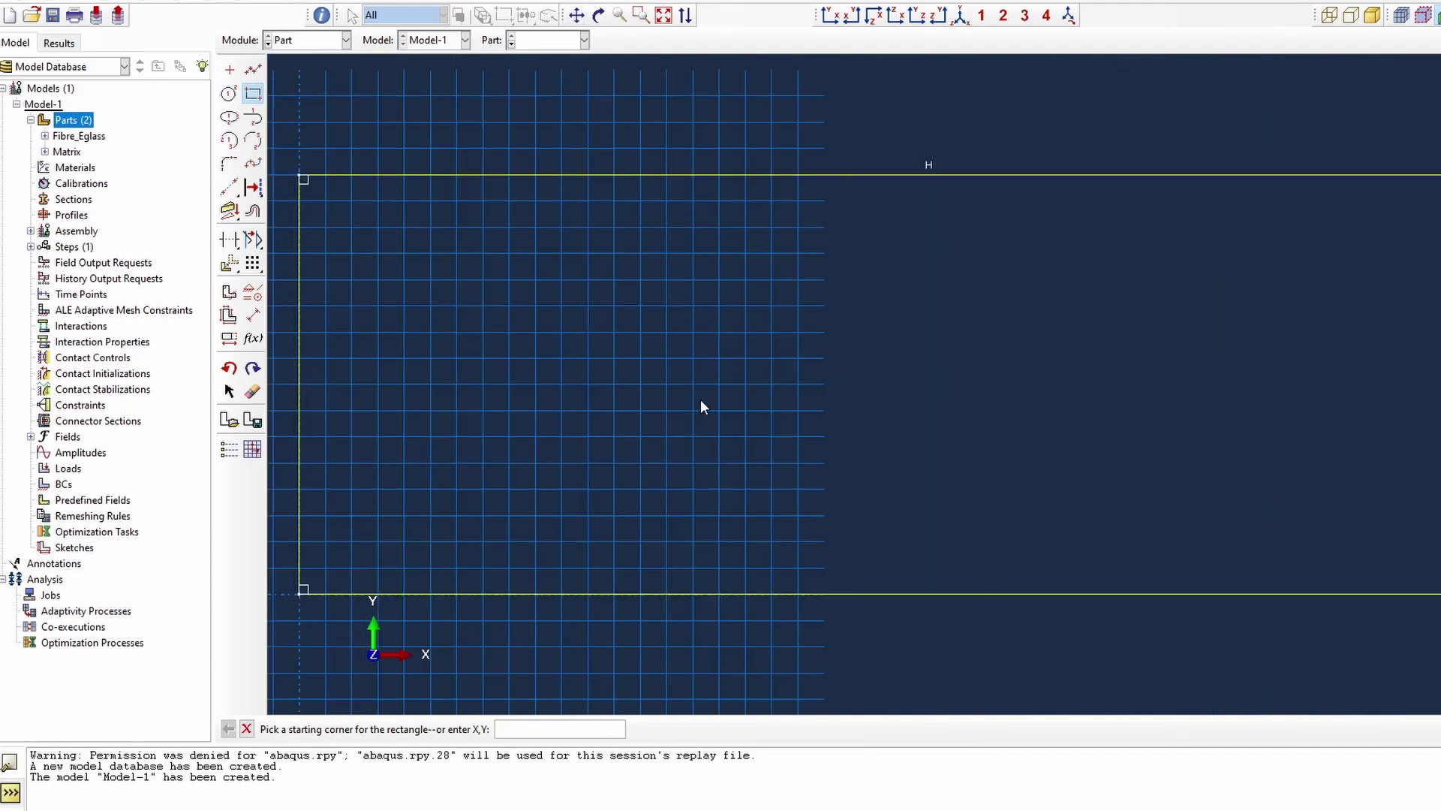
# Turn off automatic sheet sizing in the sketcher options and set the sheet size to 600.
pyautogui.click(229, 449)
pyautogui.click(193, 331)
pyautogui.click(139, 331)
pyautogui.write('600')
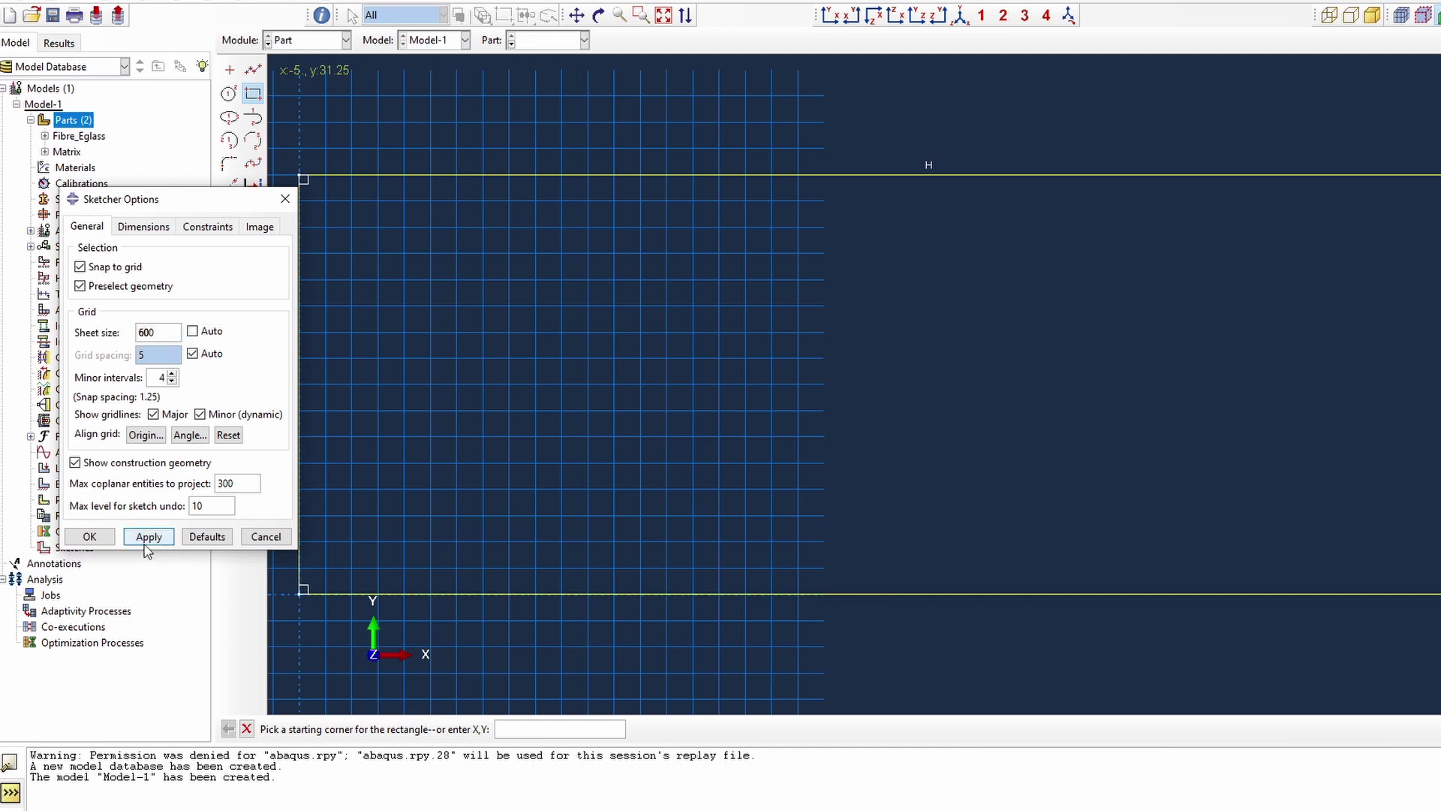
pyautogui.click(105, 540)
pyautogui.scroll(-1, 517, 376)
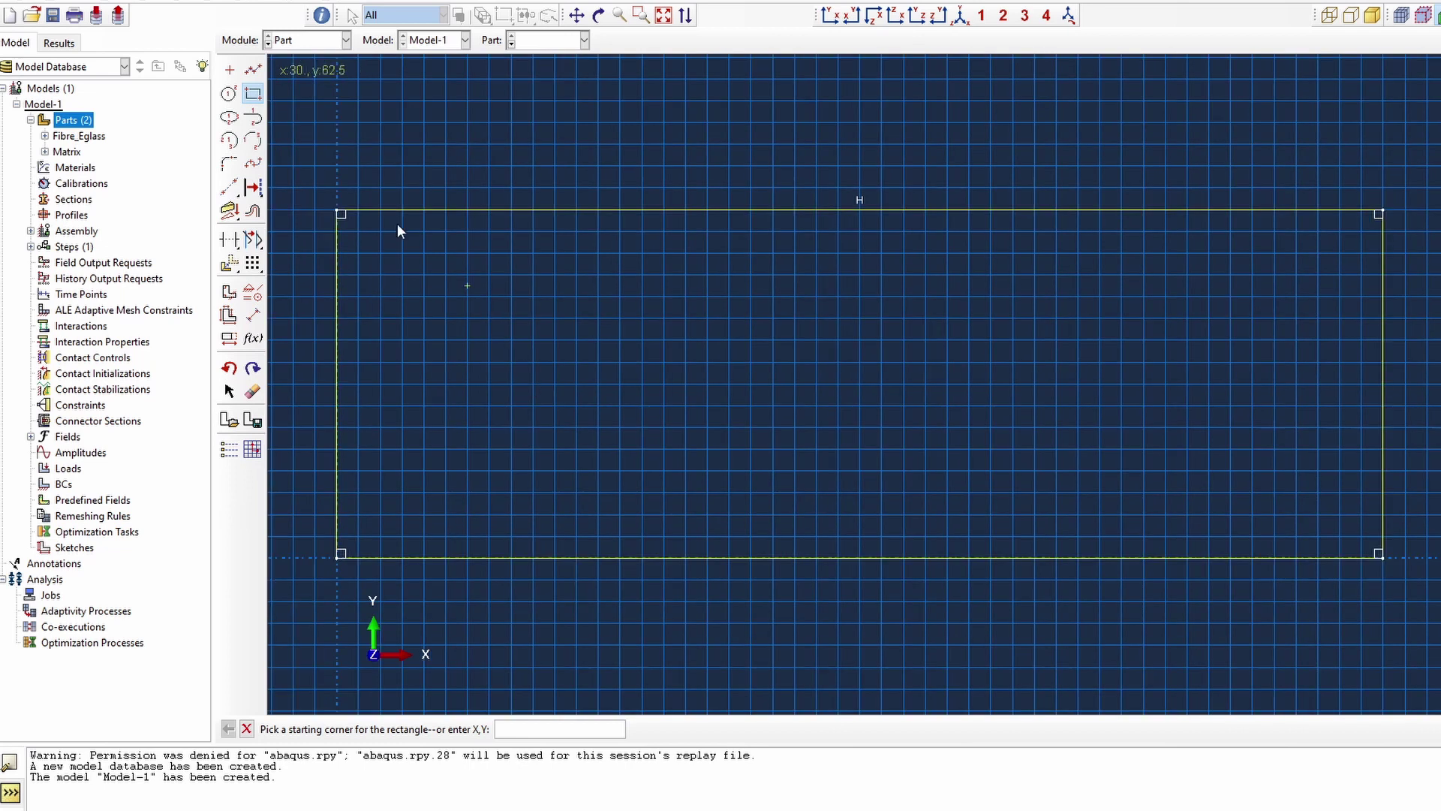
# Sketch a fibre circle centred on the rectangle's origin corner with its perimeter point at 15,0.
pyautogui.click(229, 93)
pyautogui.click(336, 557)
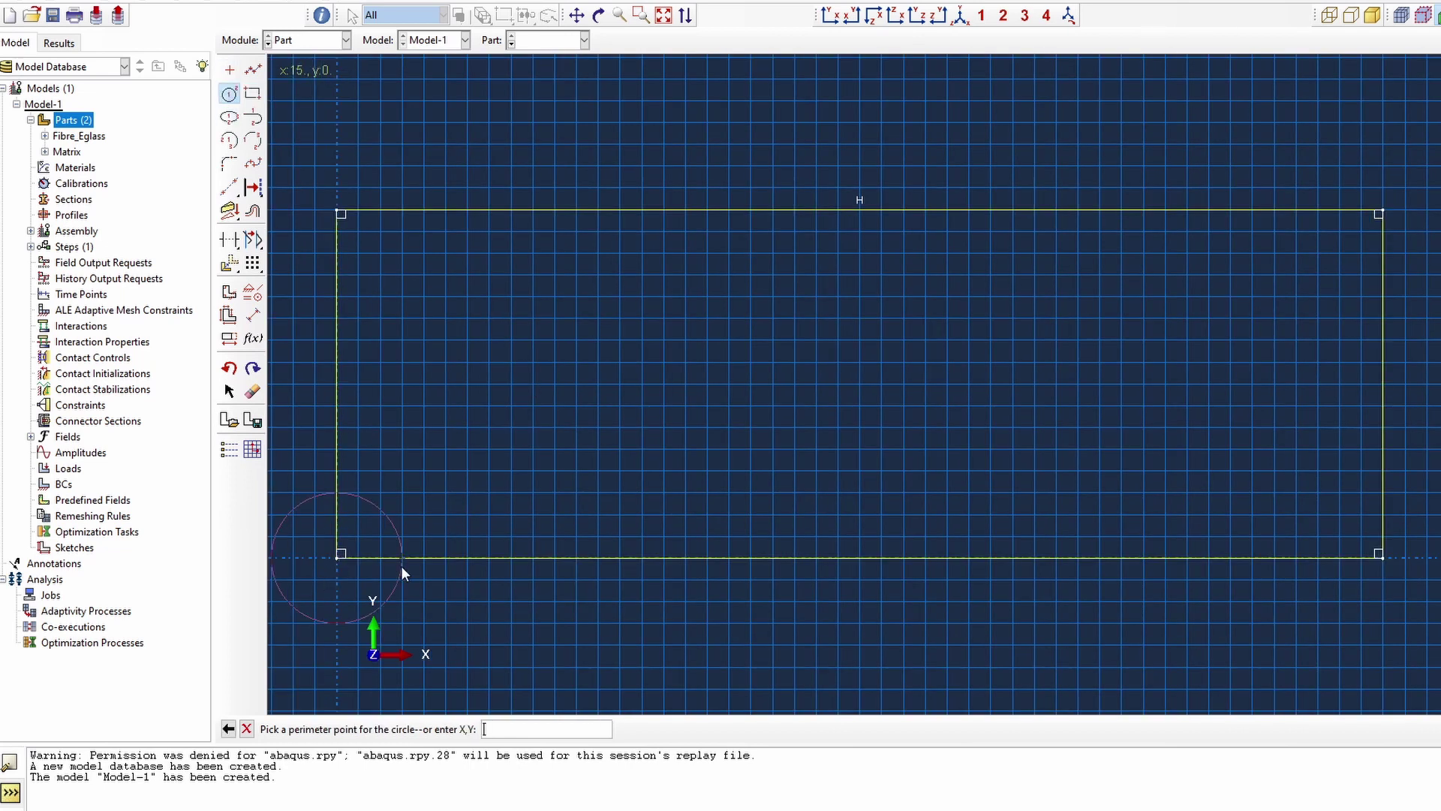
pyautogui.write('15,0')
pyautogui.press('Return')
pyautogui.scroll(-2, 552, 538)
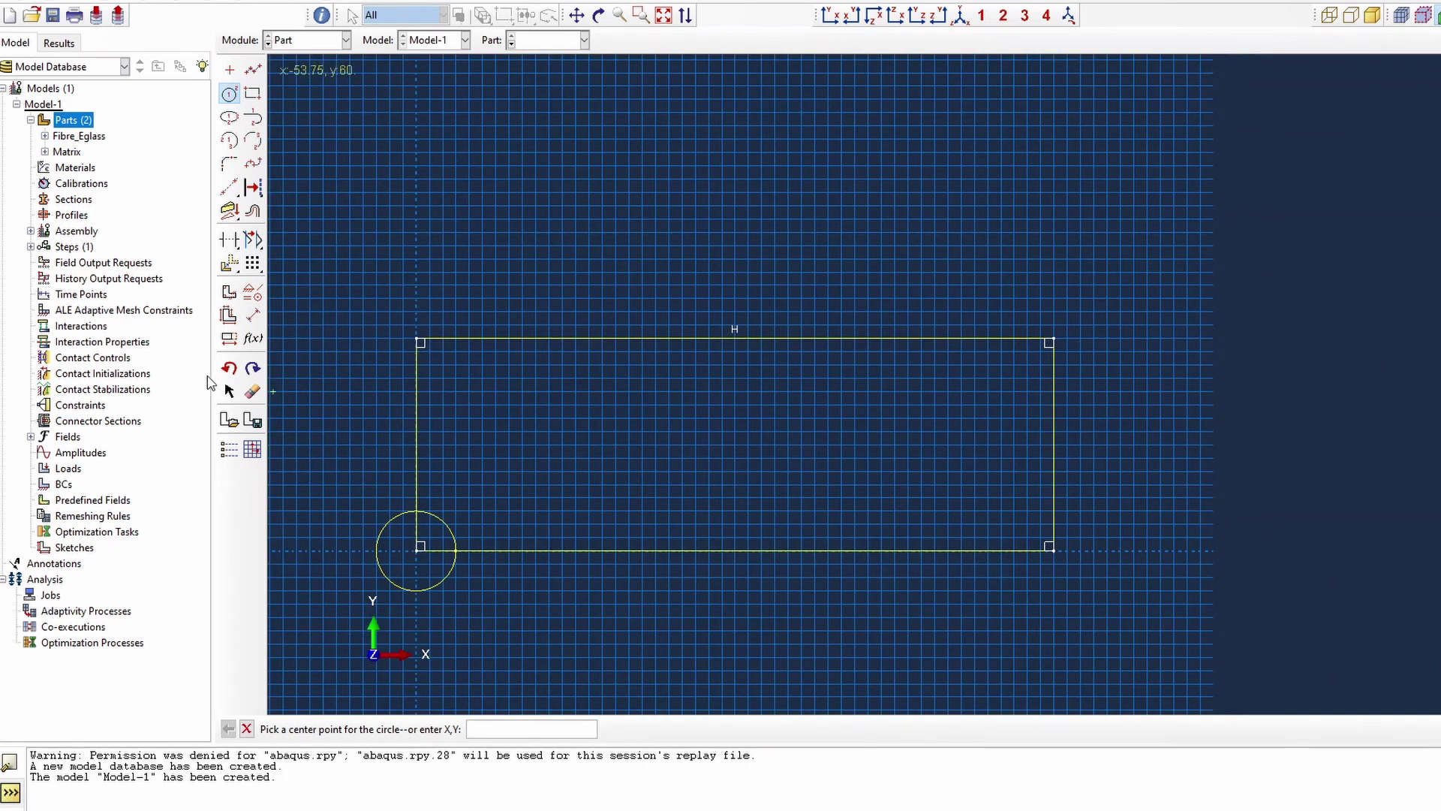
pyautogui.click(228, 93)
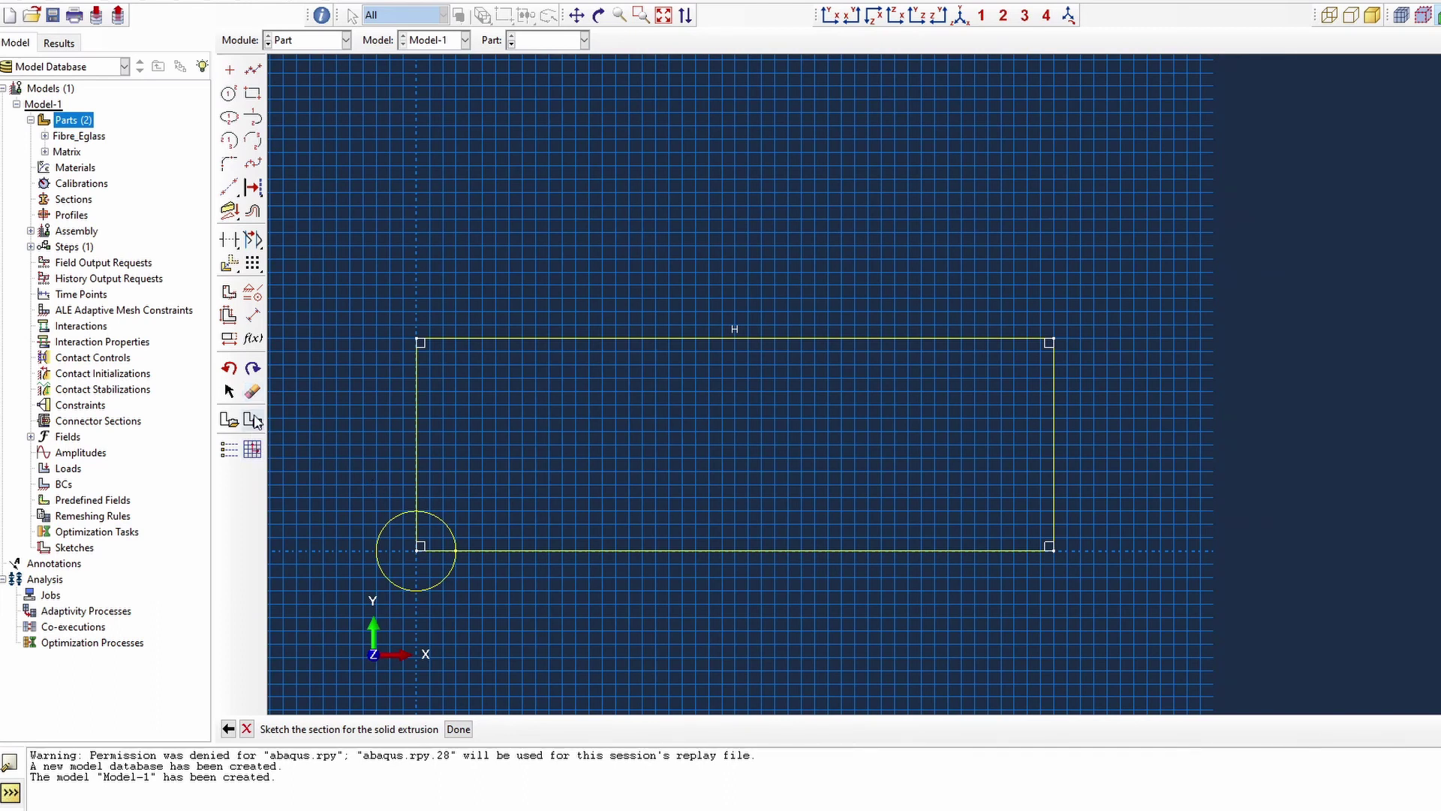
# Copy the origin circle with a translation vector from the origin to about 40,48.
pyautogui.click(229, 264)
pyautogui.click(377, 556)
pyautogui.click(437, 729)
pyautogui.write('48')
pyautogui.press('Return')
# Copy the origin circle with a translation vector from the origin to 165,60.
pyautogui.click(377, 555)
pyautogui.click(451, 729)
pyautogui.click(416, 550)
pyautogui.write('165,60')
pyautogui.press('Return')
# Copy the origin circle with a translation vector from the origin to about 74,7.
pyautogui.click(229, 266)
pyautogui.click(378, 555)
pyautogui.click(410, 729)
pyautogui.click(416, 550)
pyautogui.click(613, 532)
# Copy the origin circle with a translation vector from the origin to 1,40.
pyautogui.click(443, 729)
pyautogui.click(378, 556)
pyautogui.click(412, 728)
pyautogui.click(416, 551)
pyautogui.write('1,40')
pyautogui.press('Return')
# Copy the origin circle with a translation vector from the origin to 241,40.
pyautogui.click(229, 264)
pyautogui.click(378, 556)
pyautogui.click(409, 730)
pyautogui.click(415, 551)
pyautogui.write('241,40')
pyautogui.press('Return')
# Copy the origin circle with a translation vector from the origin to 74,87.
pyautogui.click(378, 556)
pyautogui.click(410, 730)
pyautogui.click(416, 550)
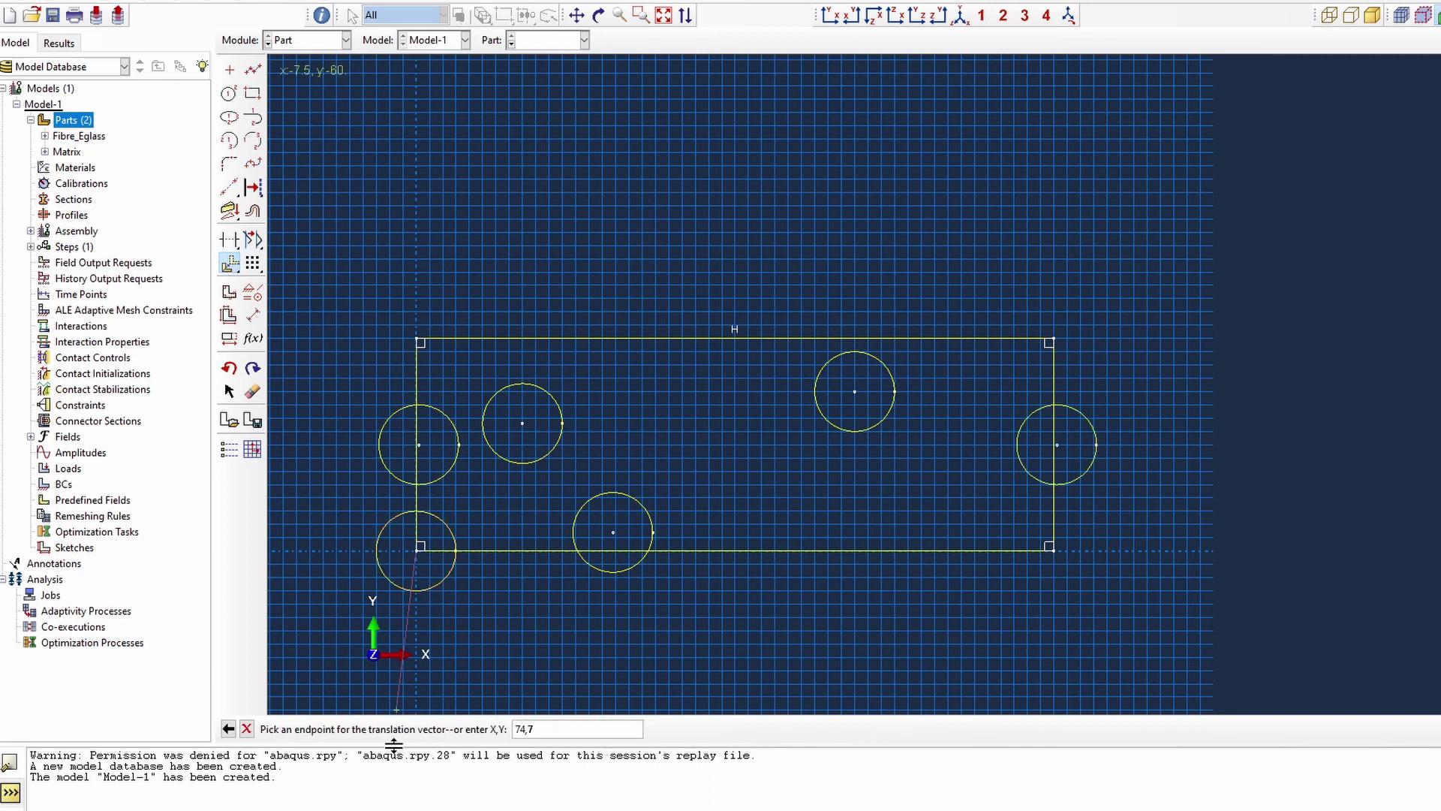
pyautogui.write('74,87')
pyautogui.press('Return')
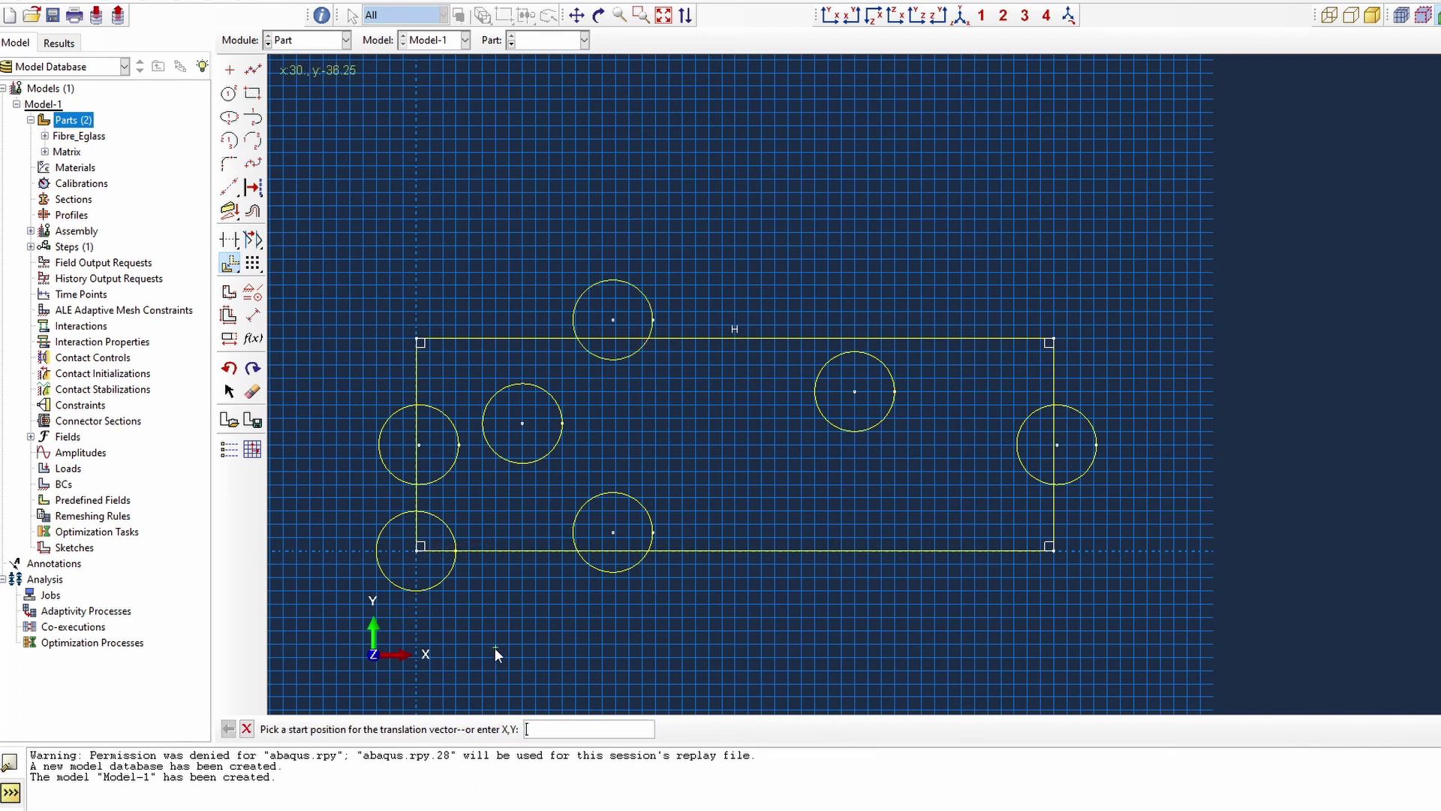
# Delete the original circle centred on the guide rectangle's origin corner.
pyautogui.click(252, 391)
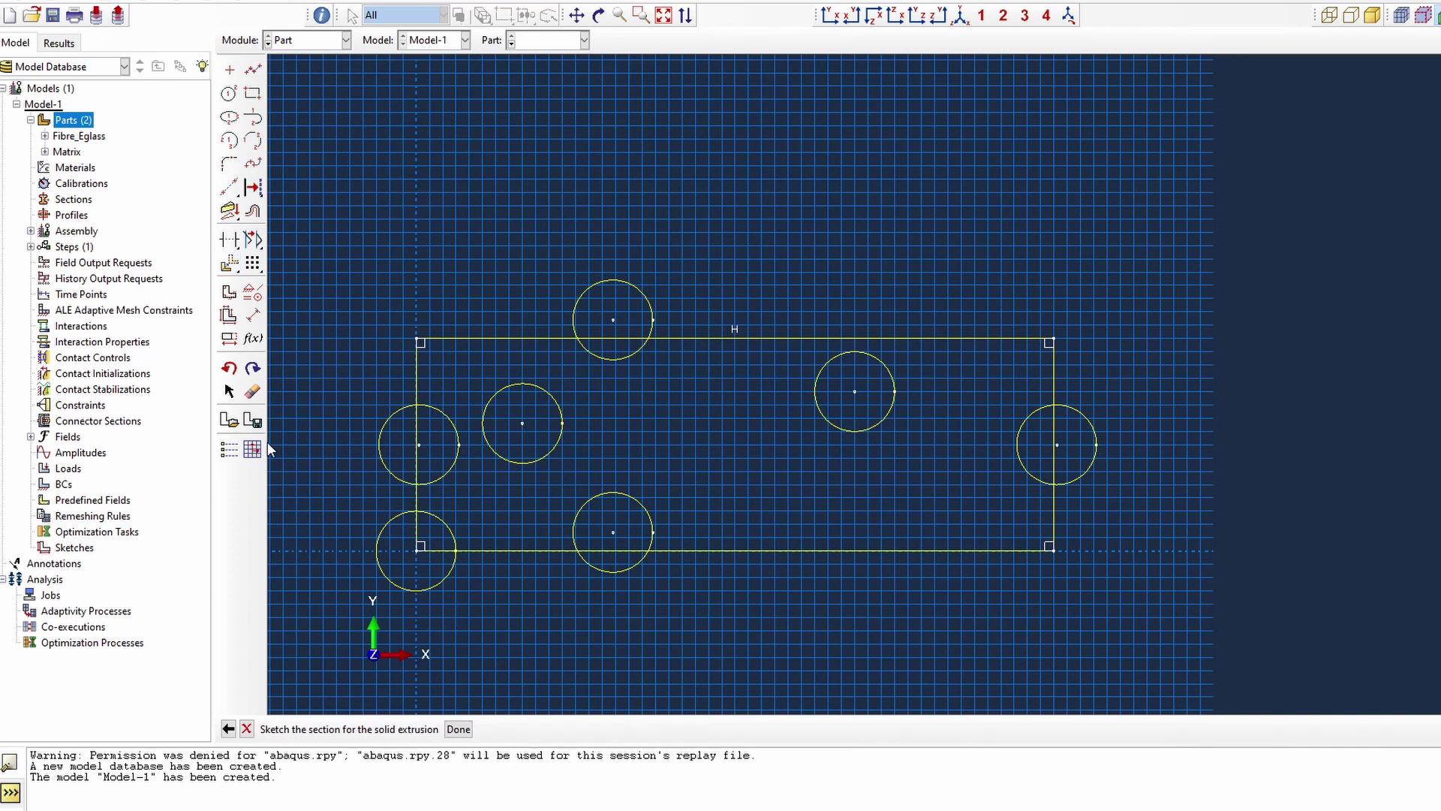
pyautogui.click(387, 587)
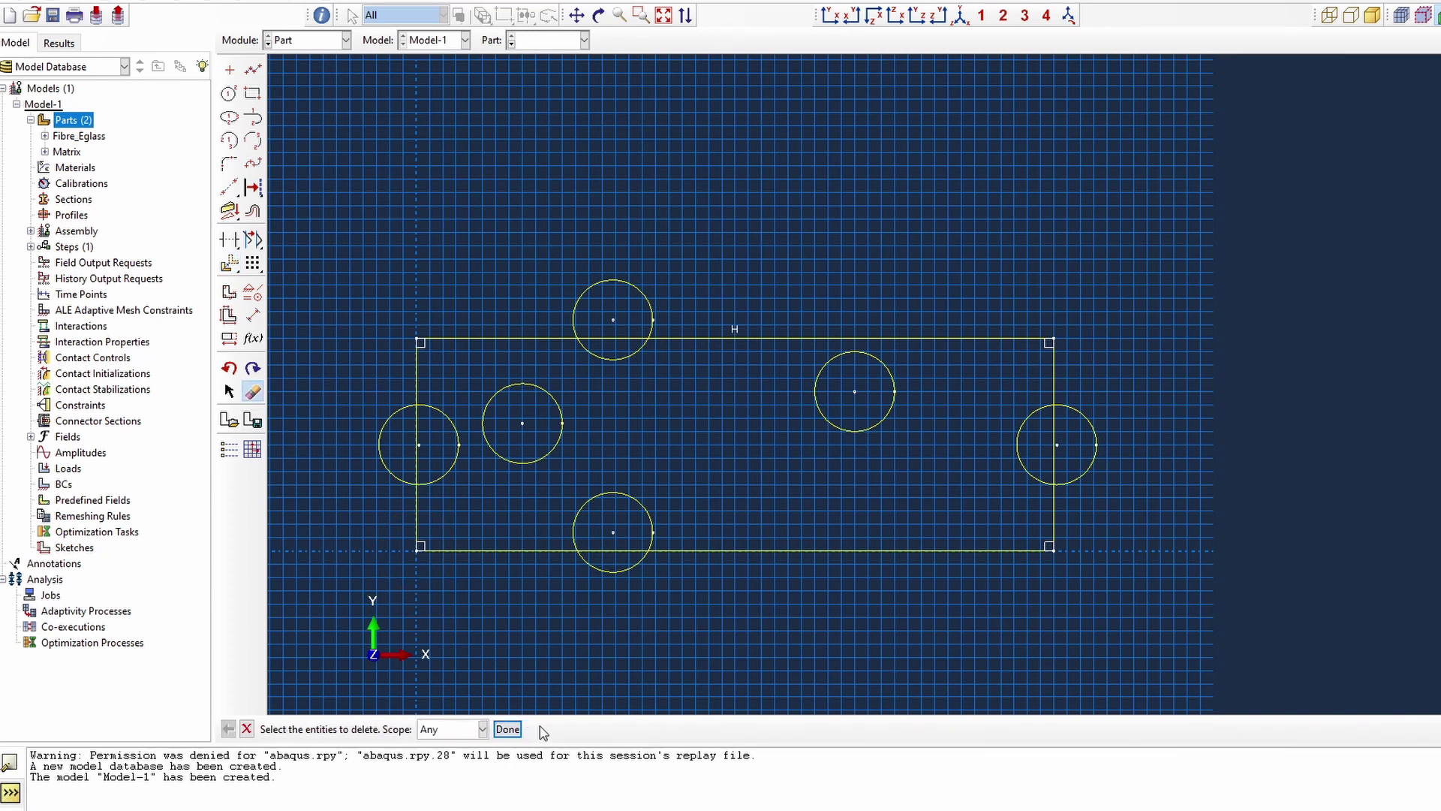
pyautogui.scroll(-1, 532, 650)
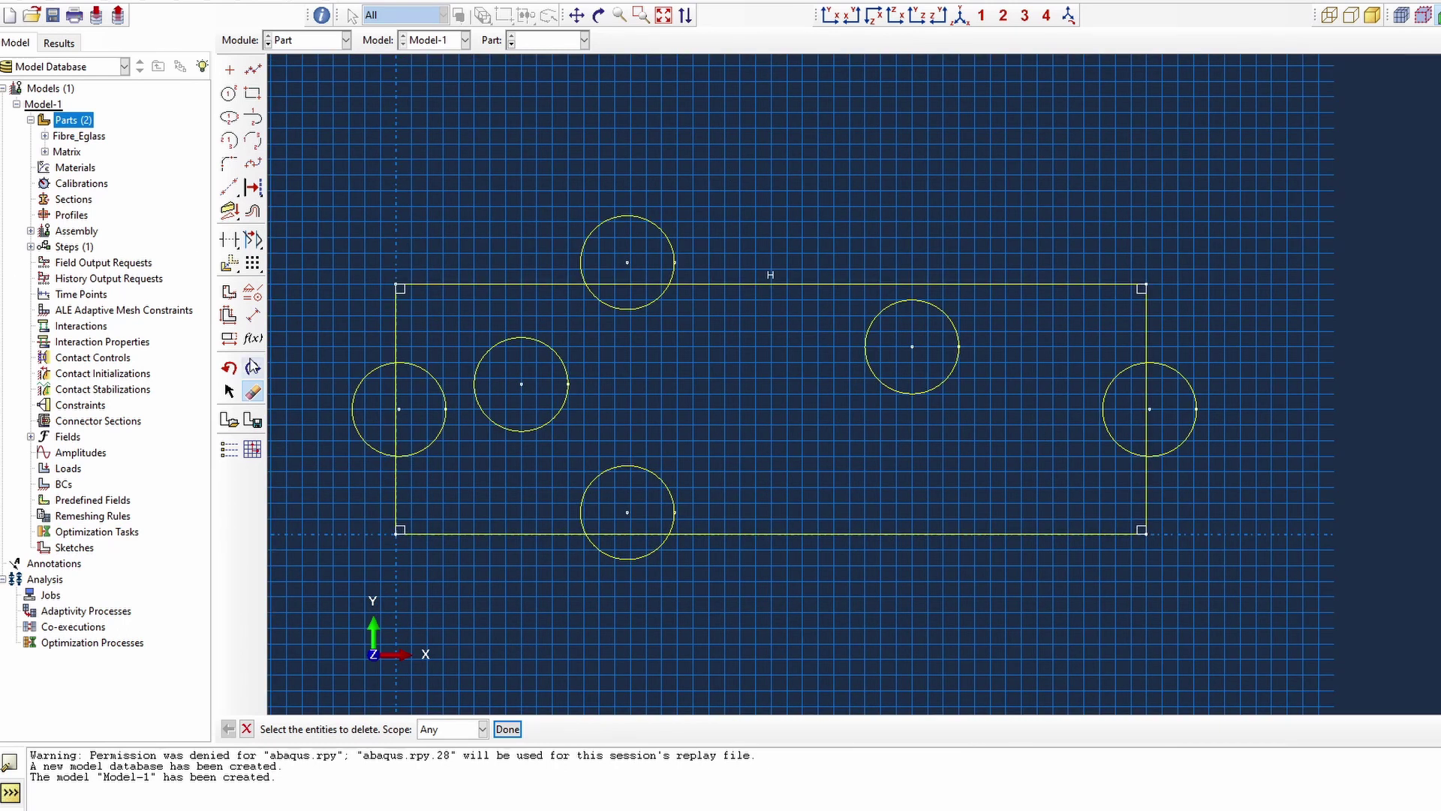
# Move the whole sketch upward by the rectangle's height, from its lower-left corner to its upper-left corner.
pyautogui.click(230, 264)
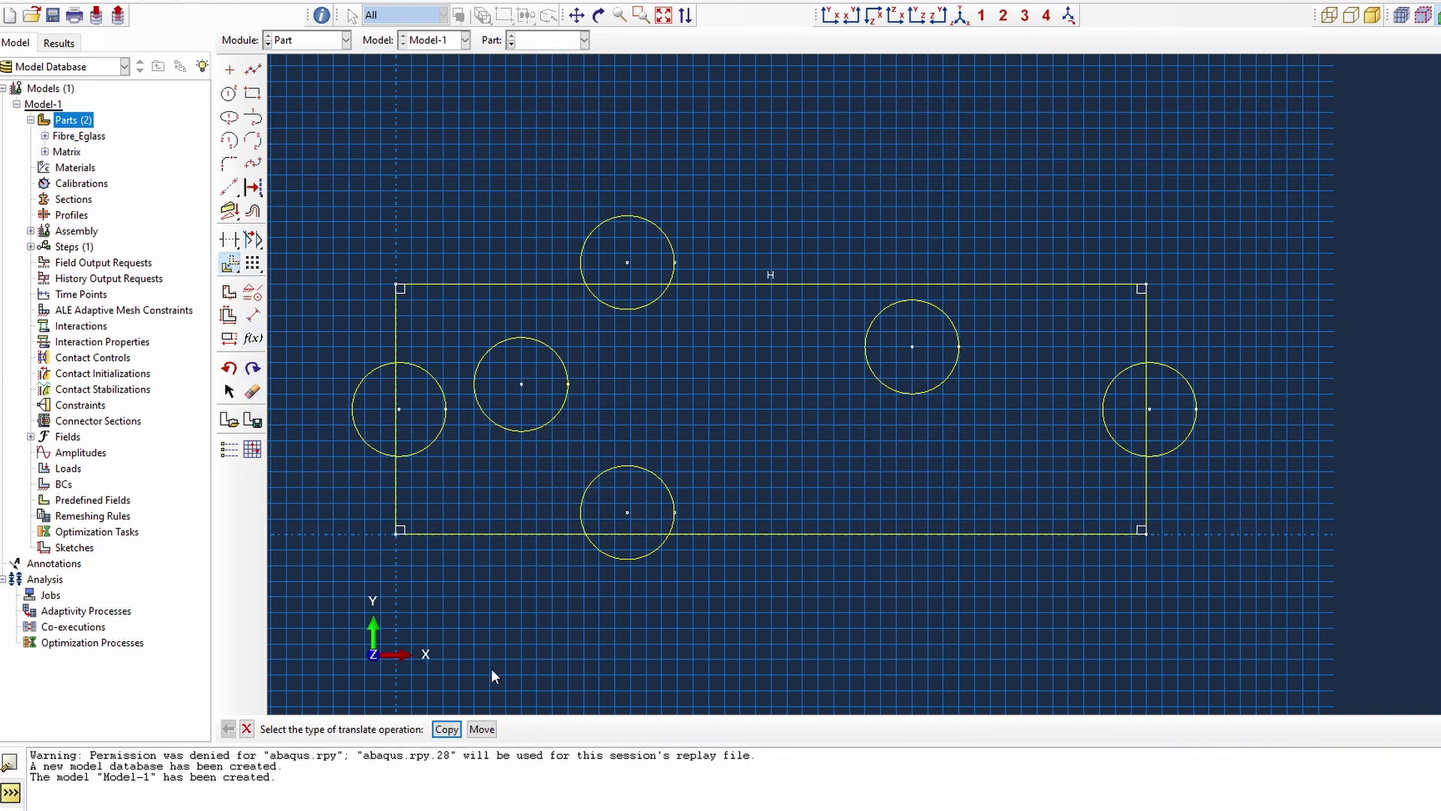
pyautogui.click(481, 729)
pyautogui.moveTo(341, 114)
pyautogui.mouseDown()
pyautogui.moveTo(588, 421)
pyautogui.moveTo(1194, 650)
pyautogui.mouseUp()
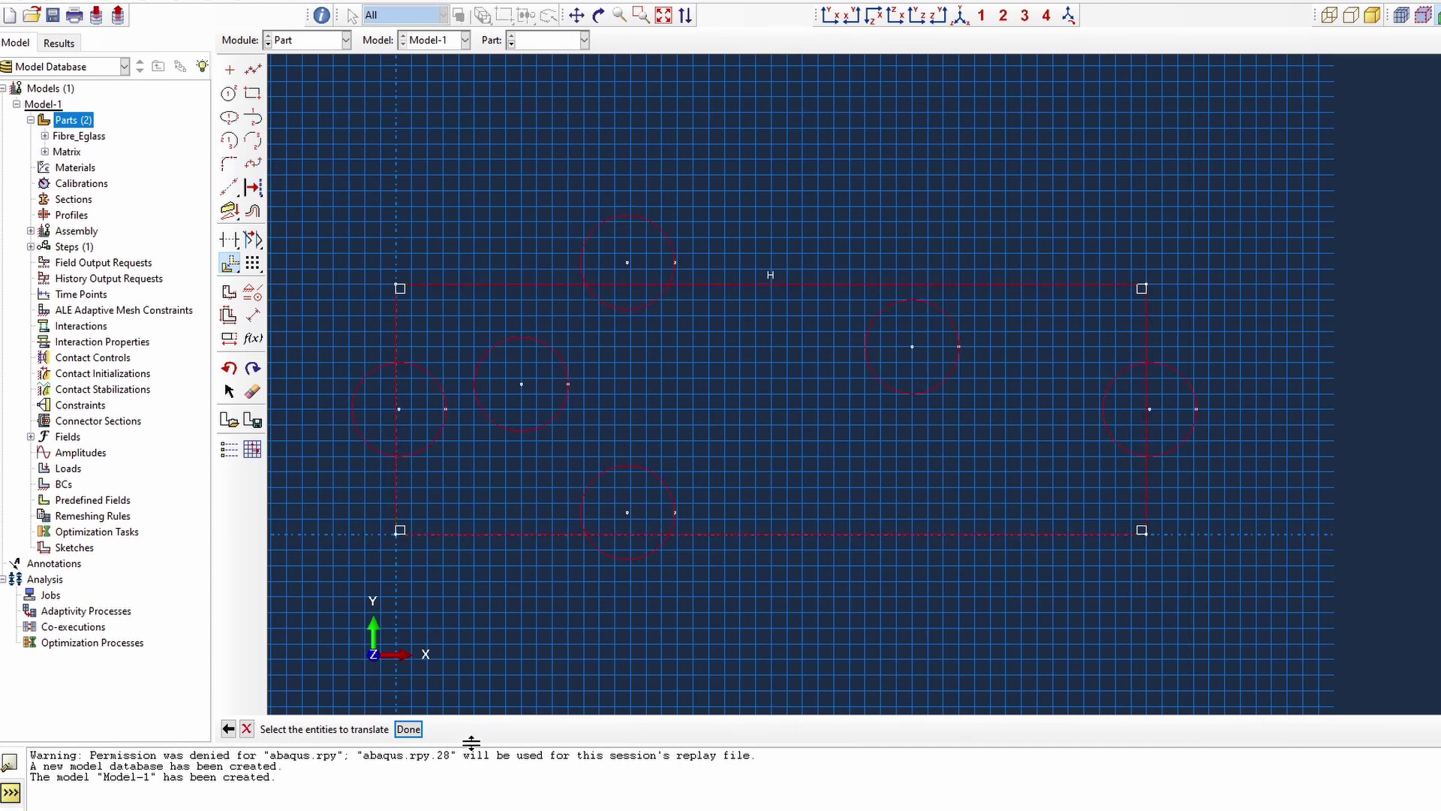
pyautogui.click(408, 728)
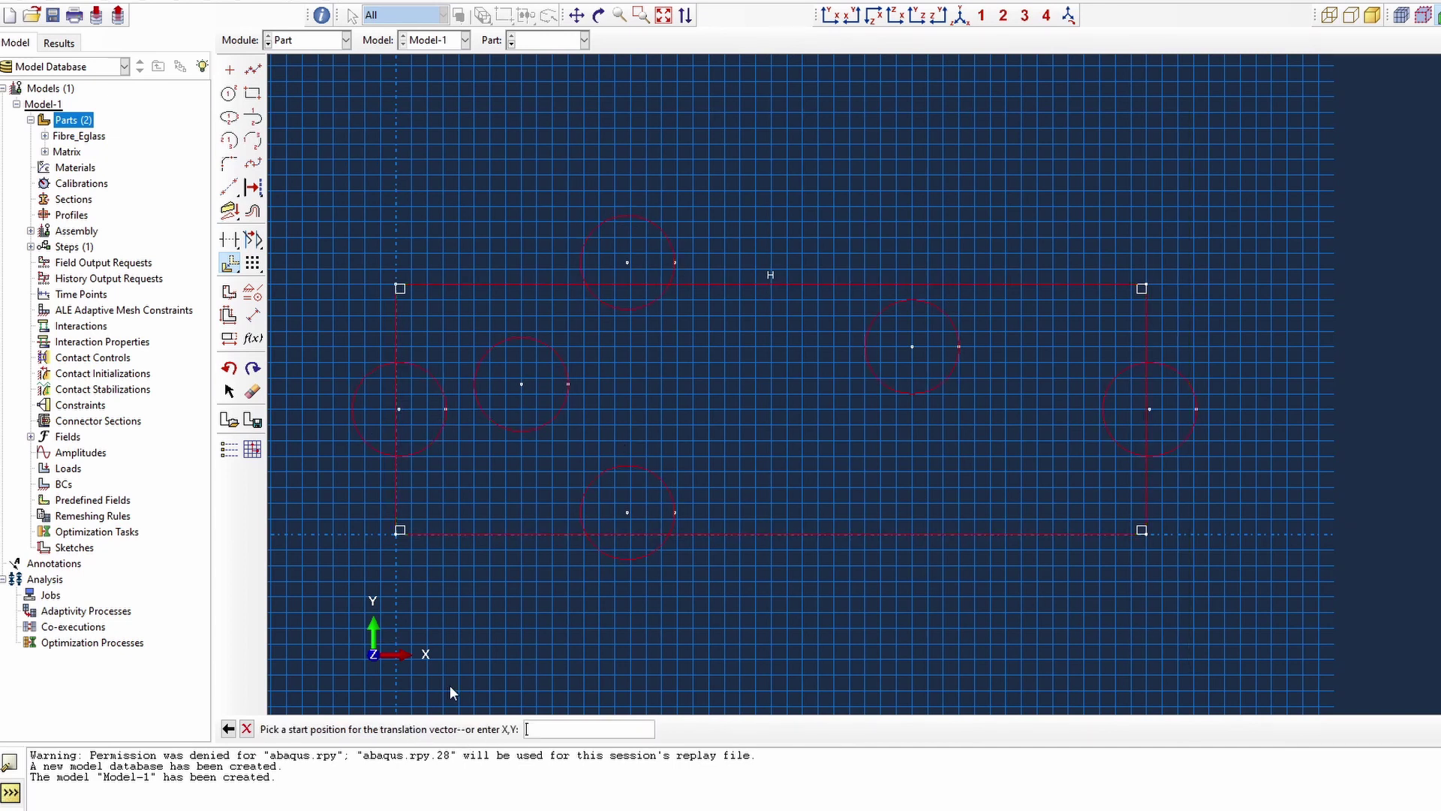
pyautogui.click(398, 532)
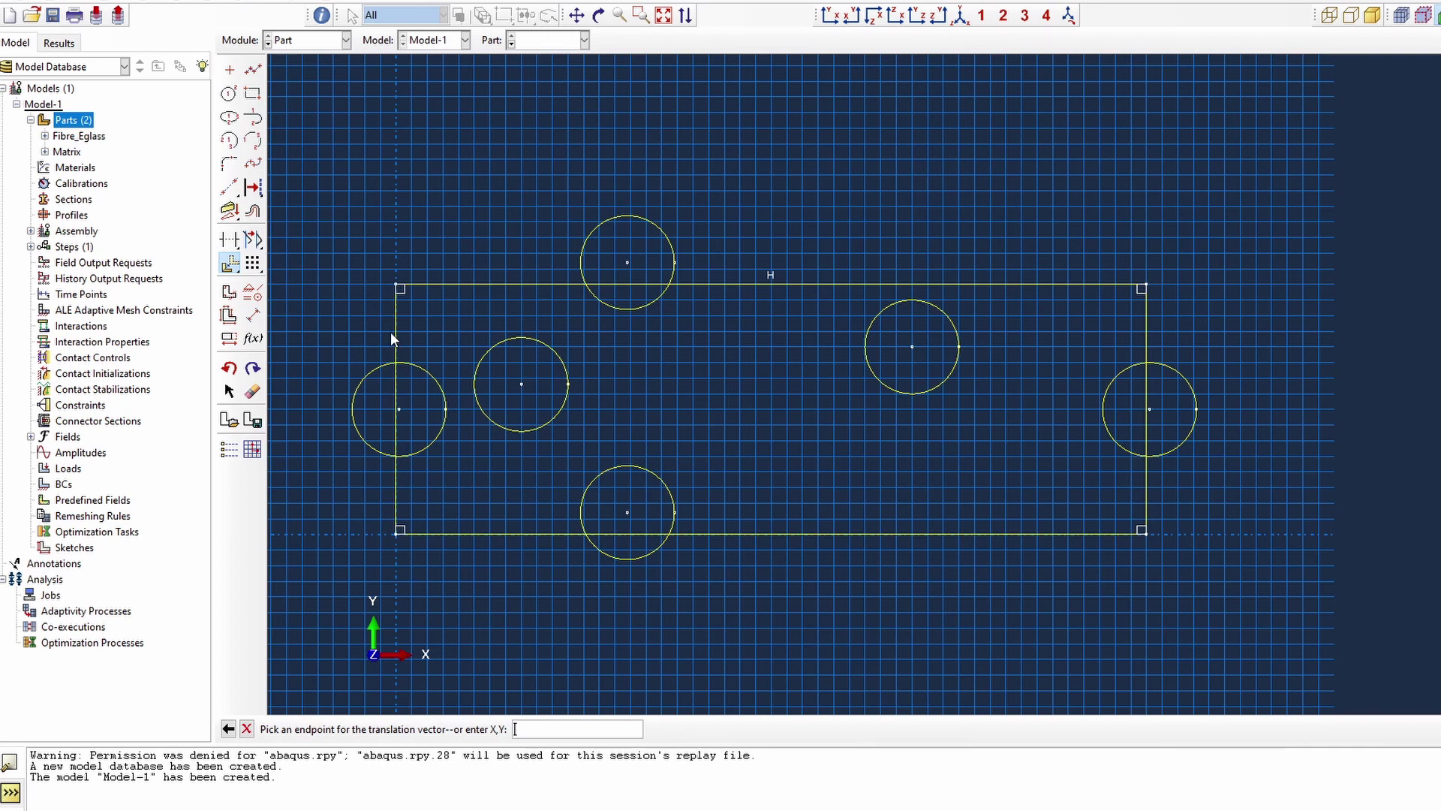
pyautogui.click(396, 284)
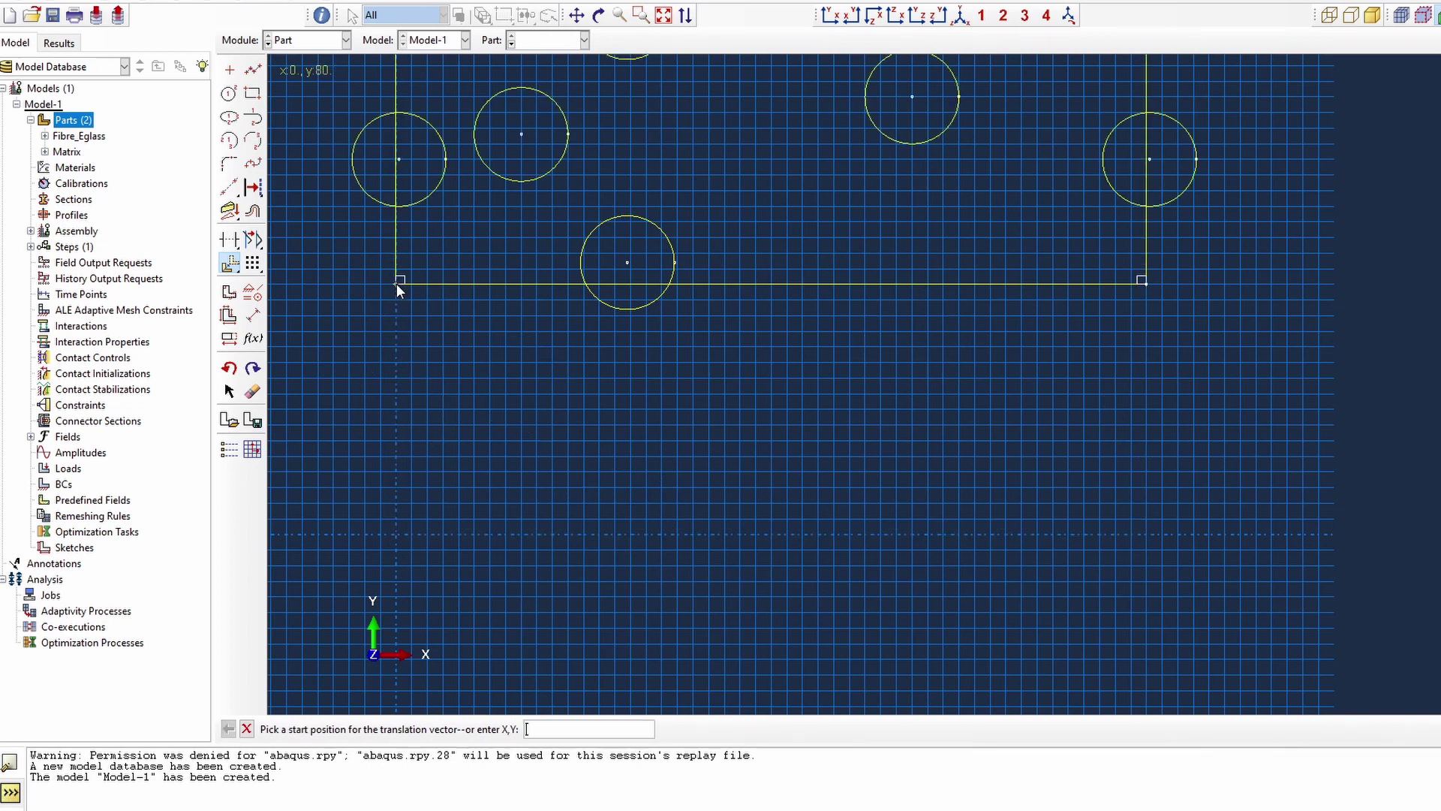
pyautogui.scroll(-2, 747, 375)
pyautogui.scroll(-1, 755, 412)
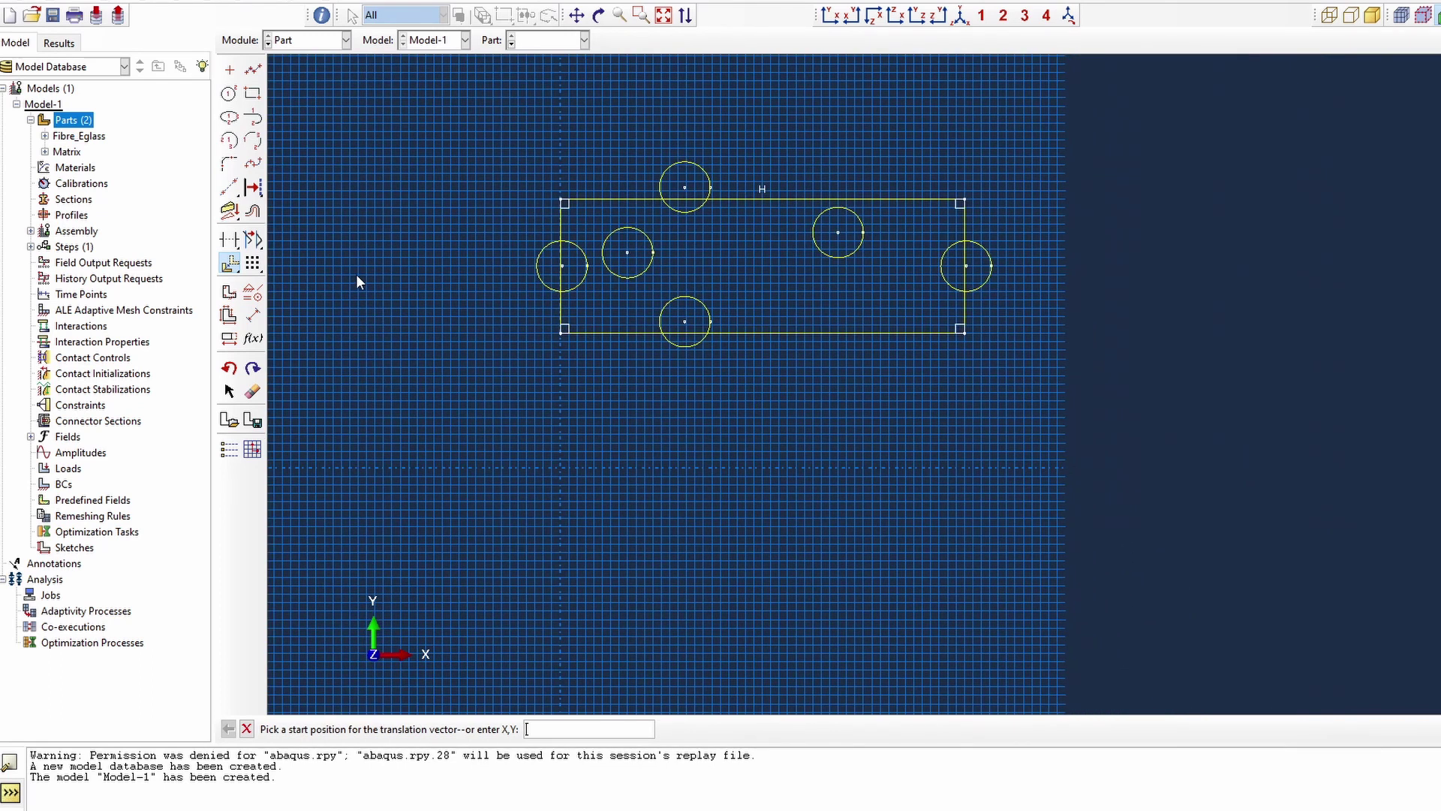
pyautogui.click(230, 263)
# Delete all four sides of the guide rectangle, keeping only the six pineapple fibre circles.
pyautogui.click(258, 396)
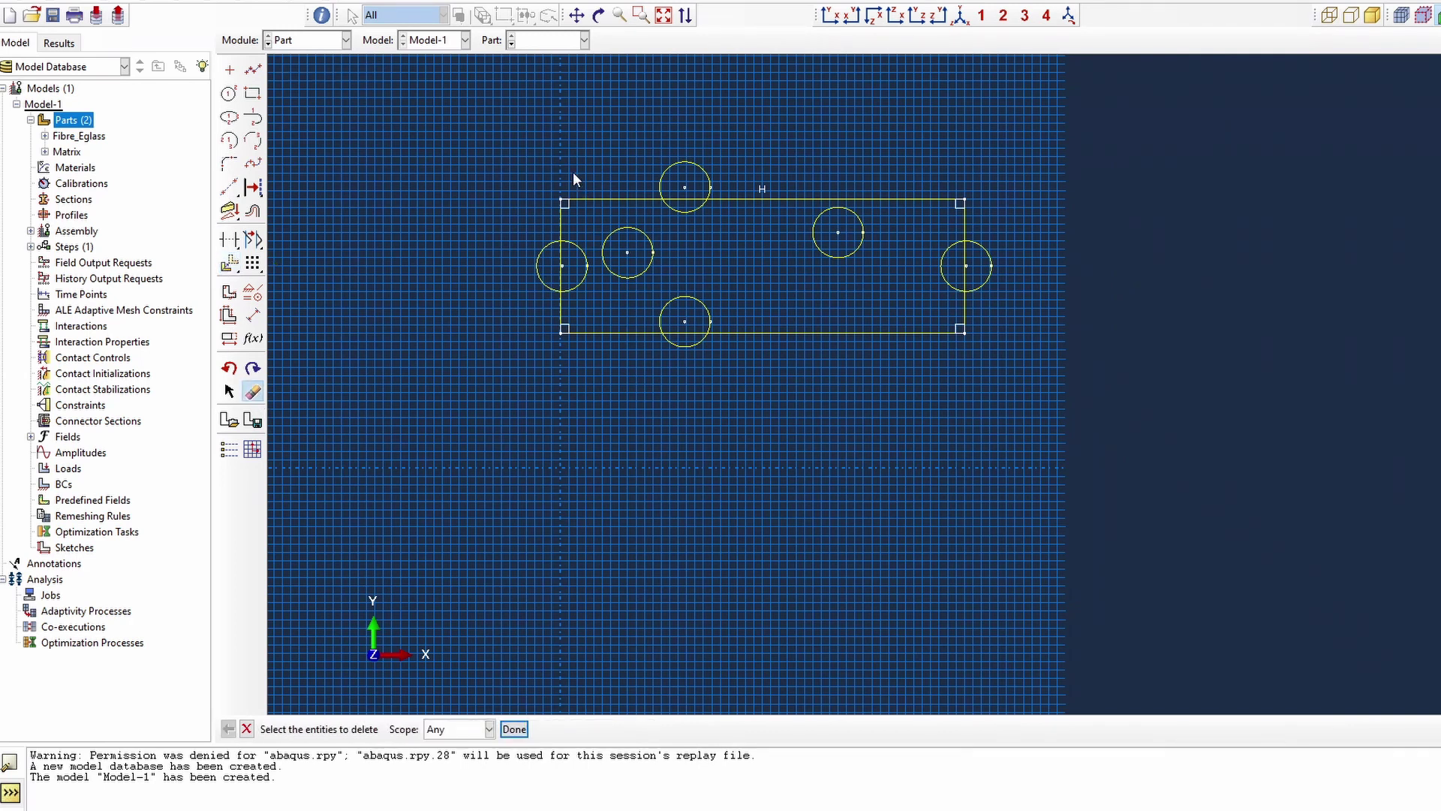
pyautogui.moveTo(592, 219); pyautogui.dragTo(593, 220)
pyautogui.keyDown('shift'); pyautogui.moveTo(998, 324); pyautogui.dragTo(867, 460); pyautogui.keyUp('shift')
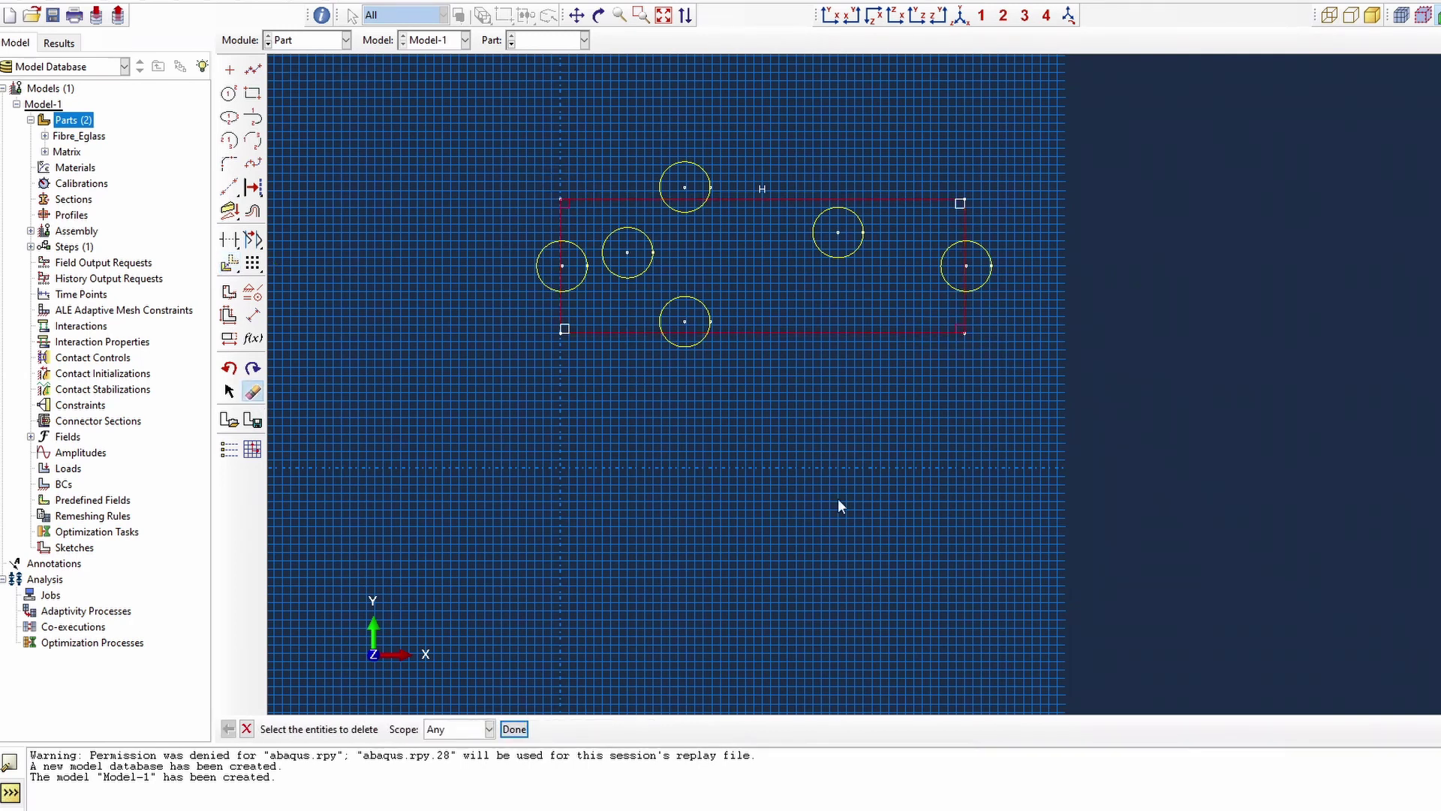
pyautogui.click(514, 729)
pyautogui.press('Escape')
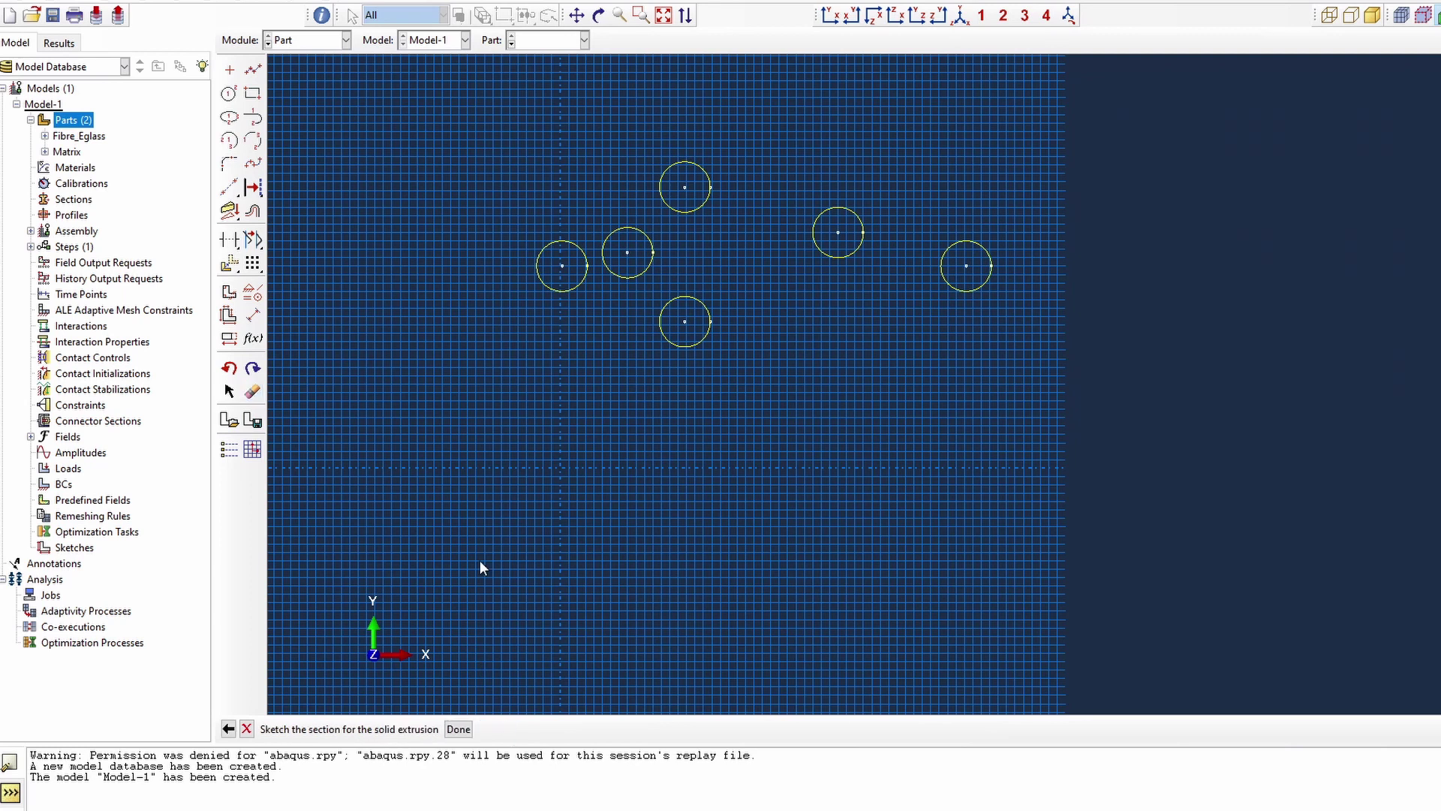
# Finish the Fibre_Pineapple section and extrude its circles to a depth of 240.
pyautogui.click(457, 729)
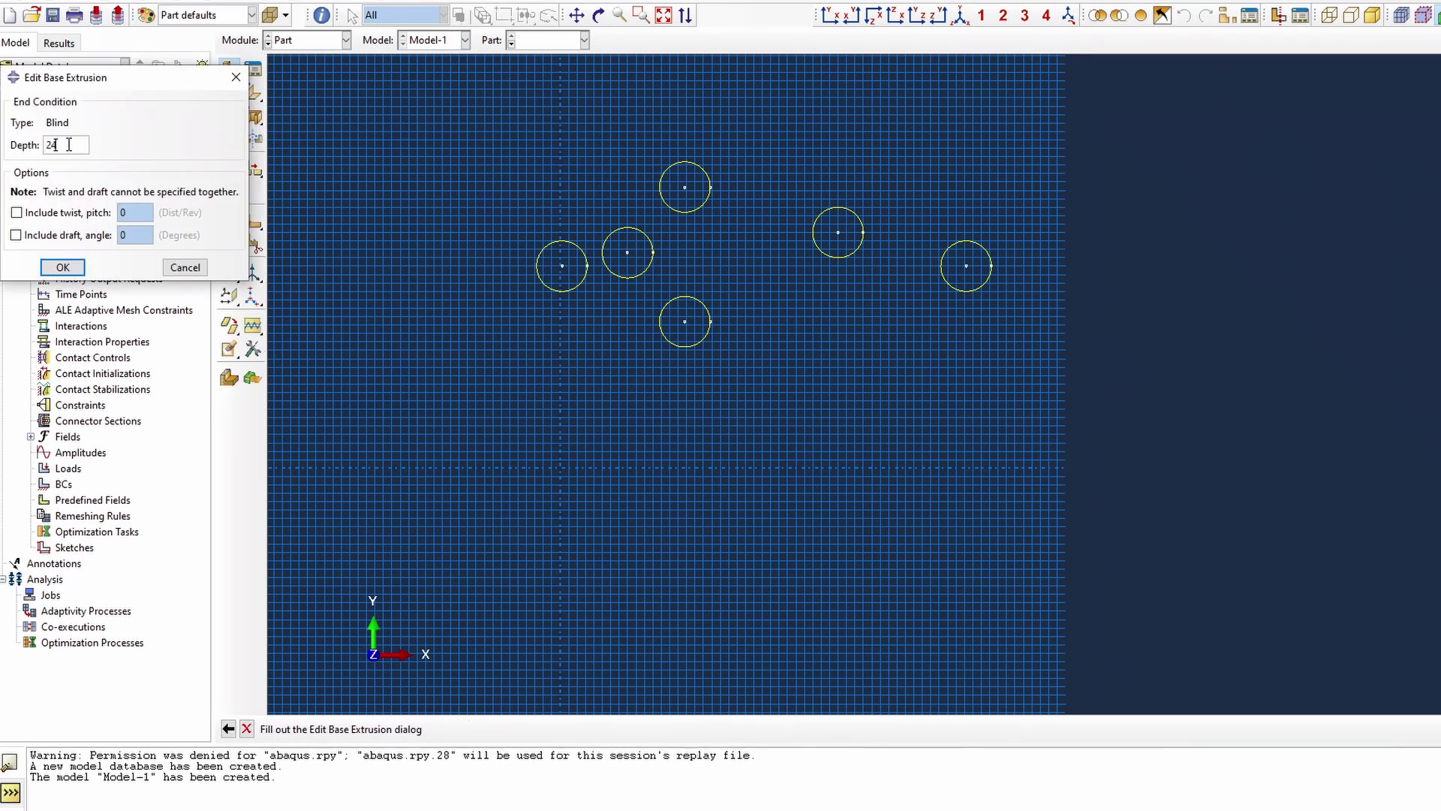
pyautogui.click(63, 267)
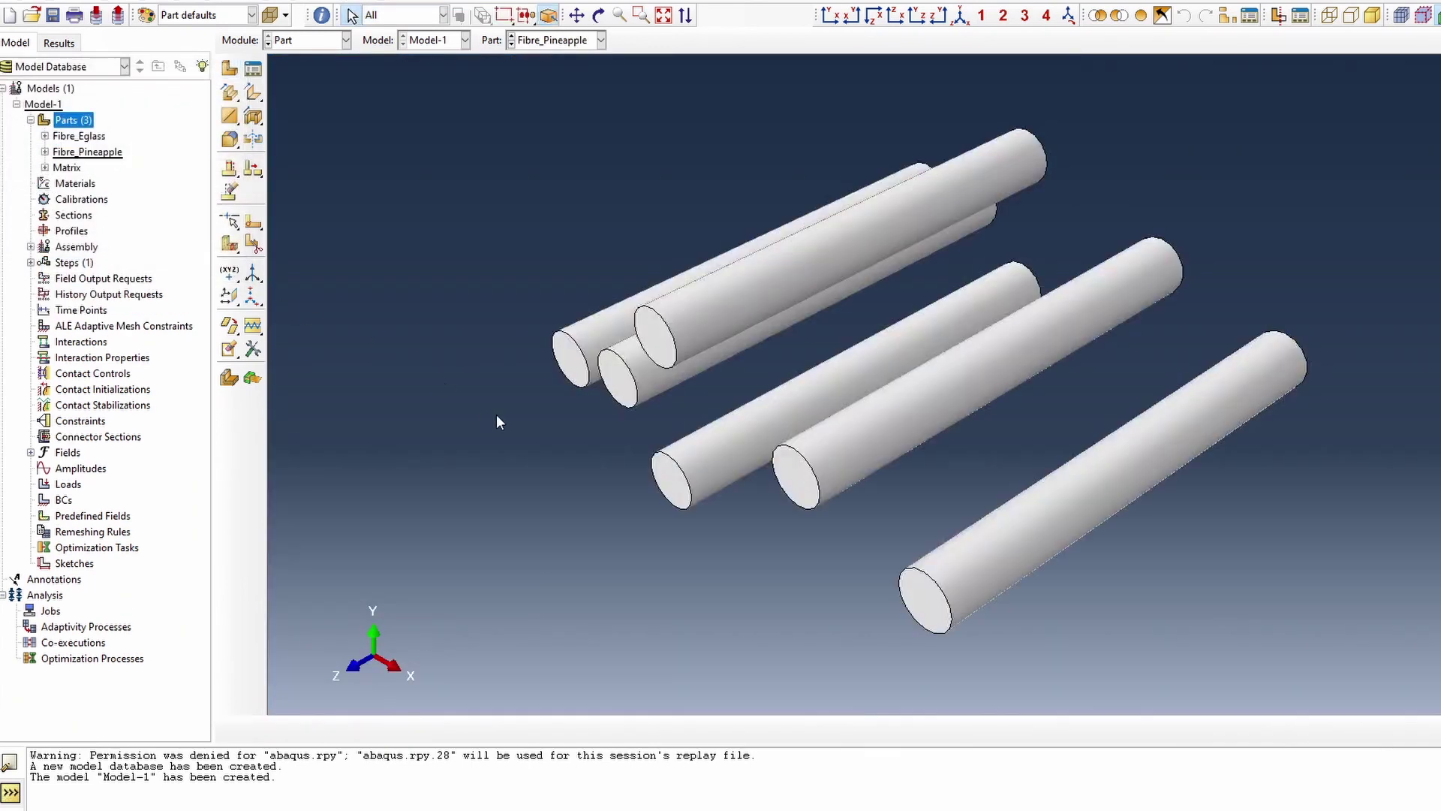
# Create a 3D deformable solid extrusion part named Fibre_Jute and open its section sketch.
pyautogui.doubleClick(73, 123)
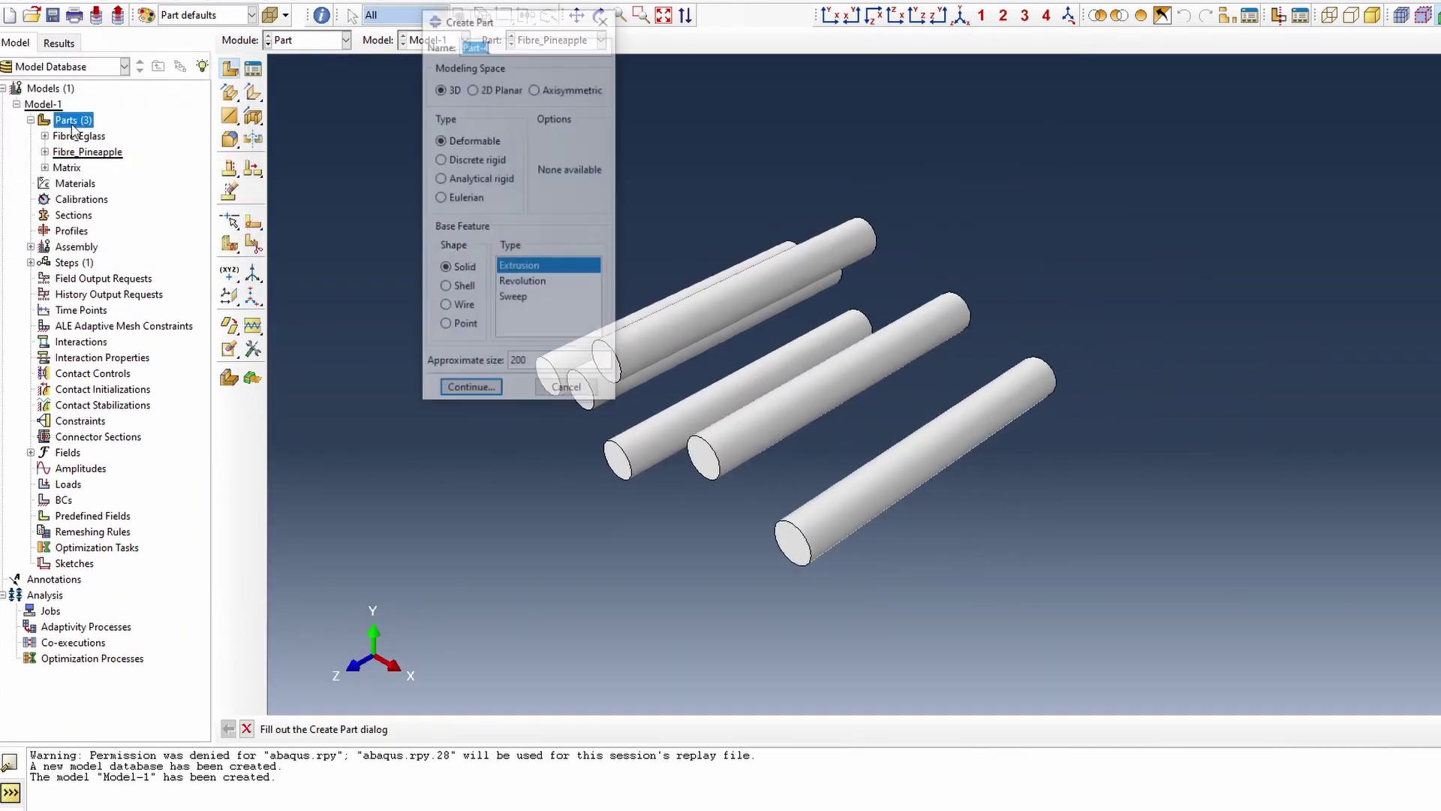
pyautogui.write('Fibre_')
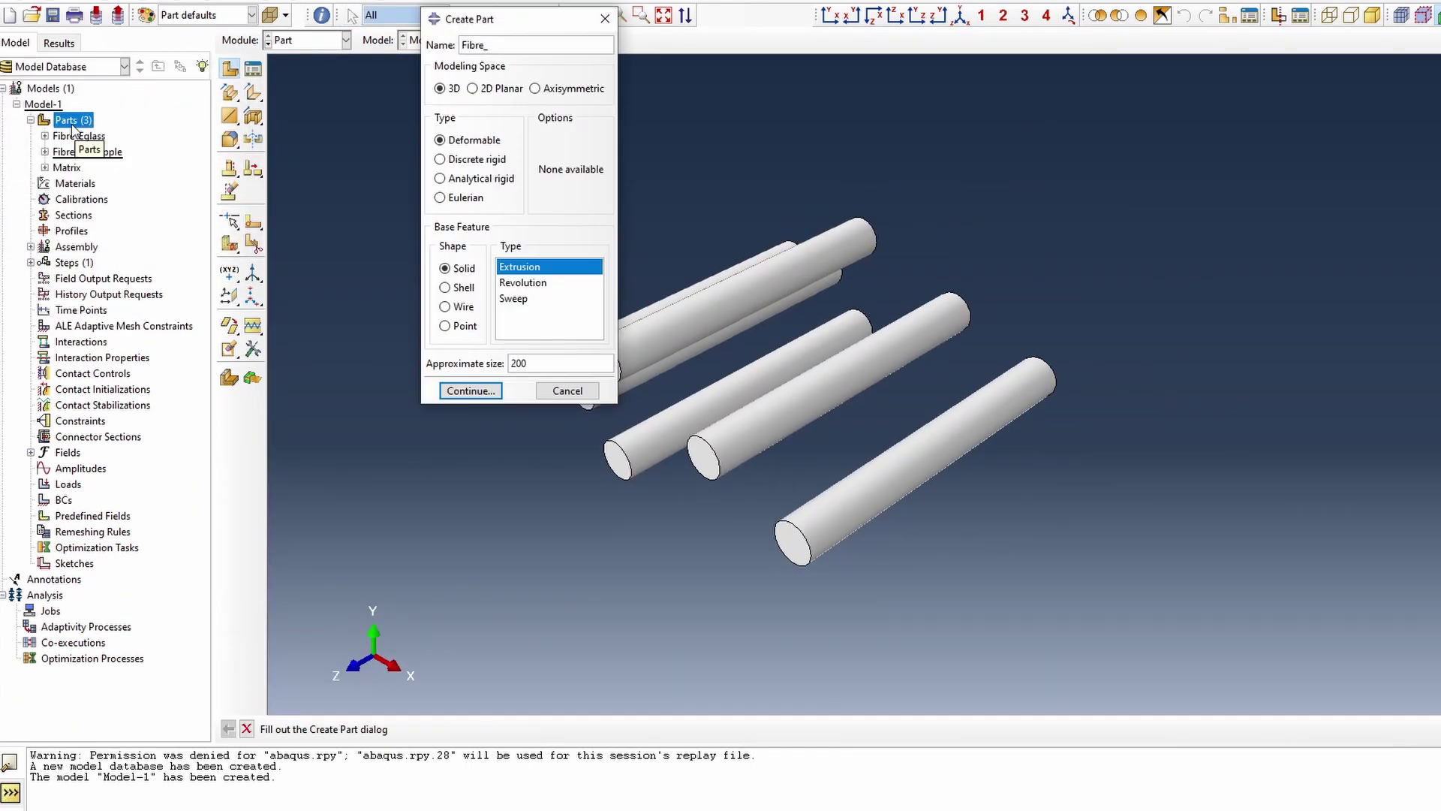
pyautogui.write('Jute')
pyautogui.click(471, 391)
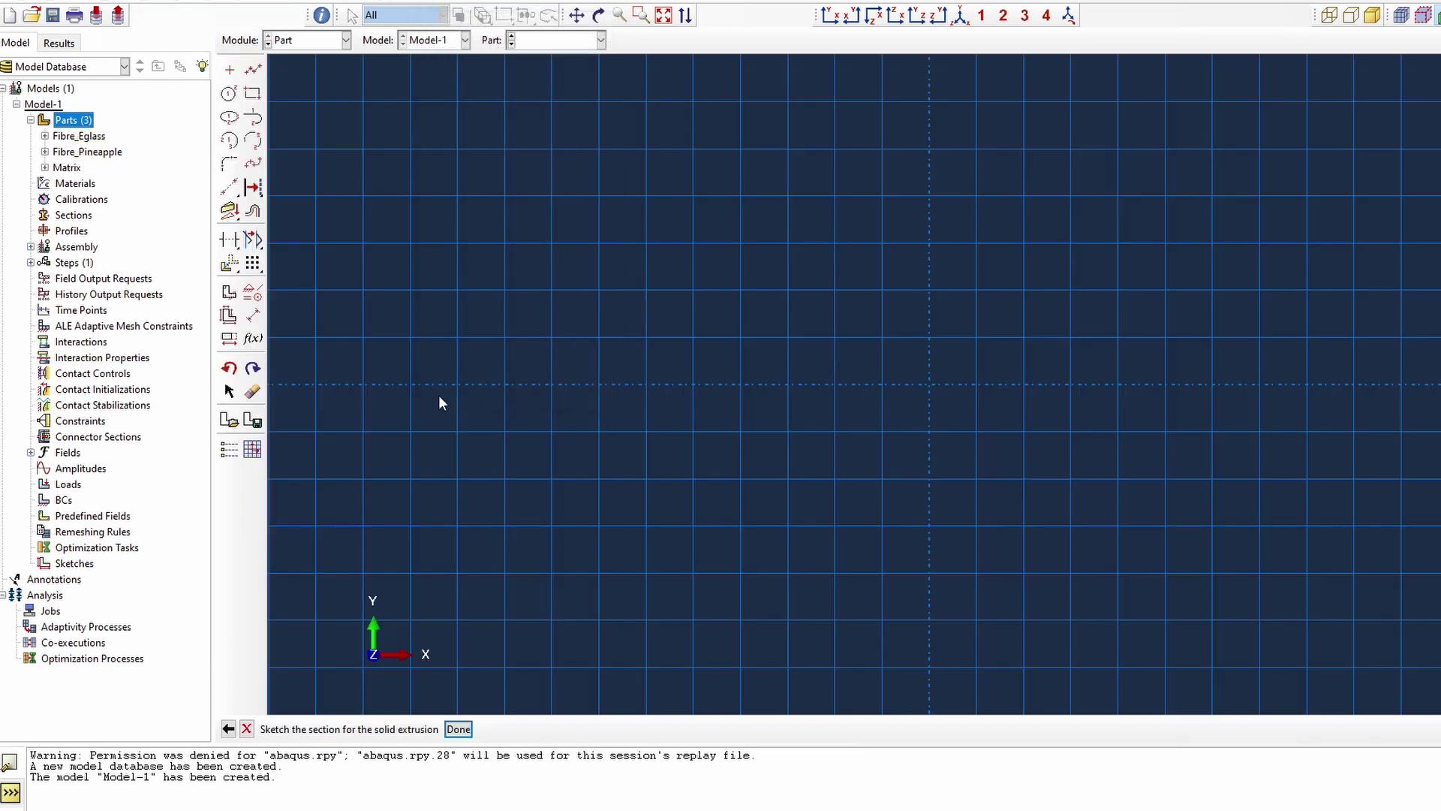
# Disable automatic sheet sizing for the Fibre_Jute sketch and set its sheet size to 600.
pyautogui.click(228, 450)
pyautogui.click(192, 331)
pyautogui.doubleClick(147, 332)
pyautogui.write('600')
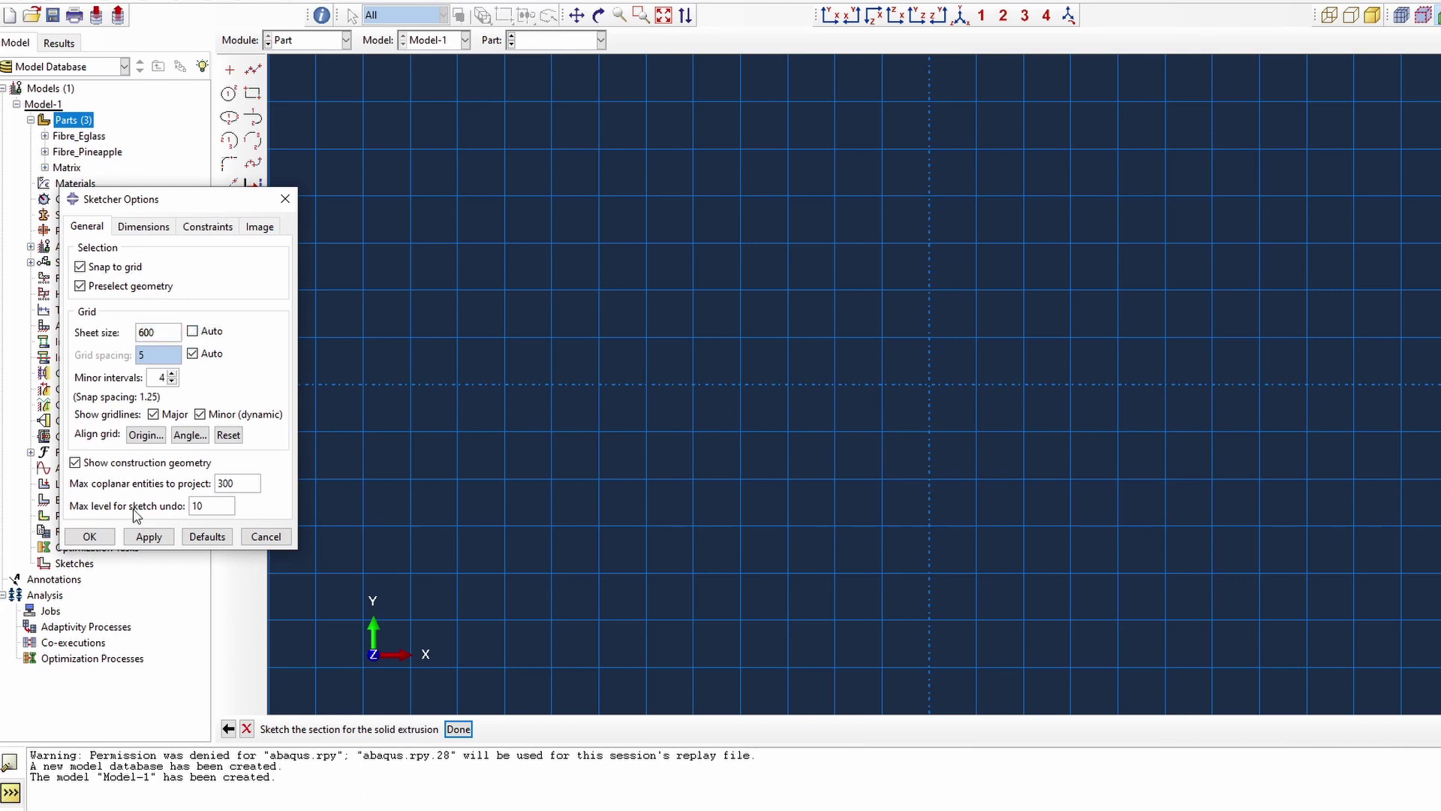
pyautogui.click(90, 536)
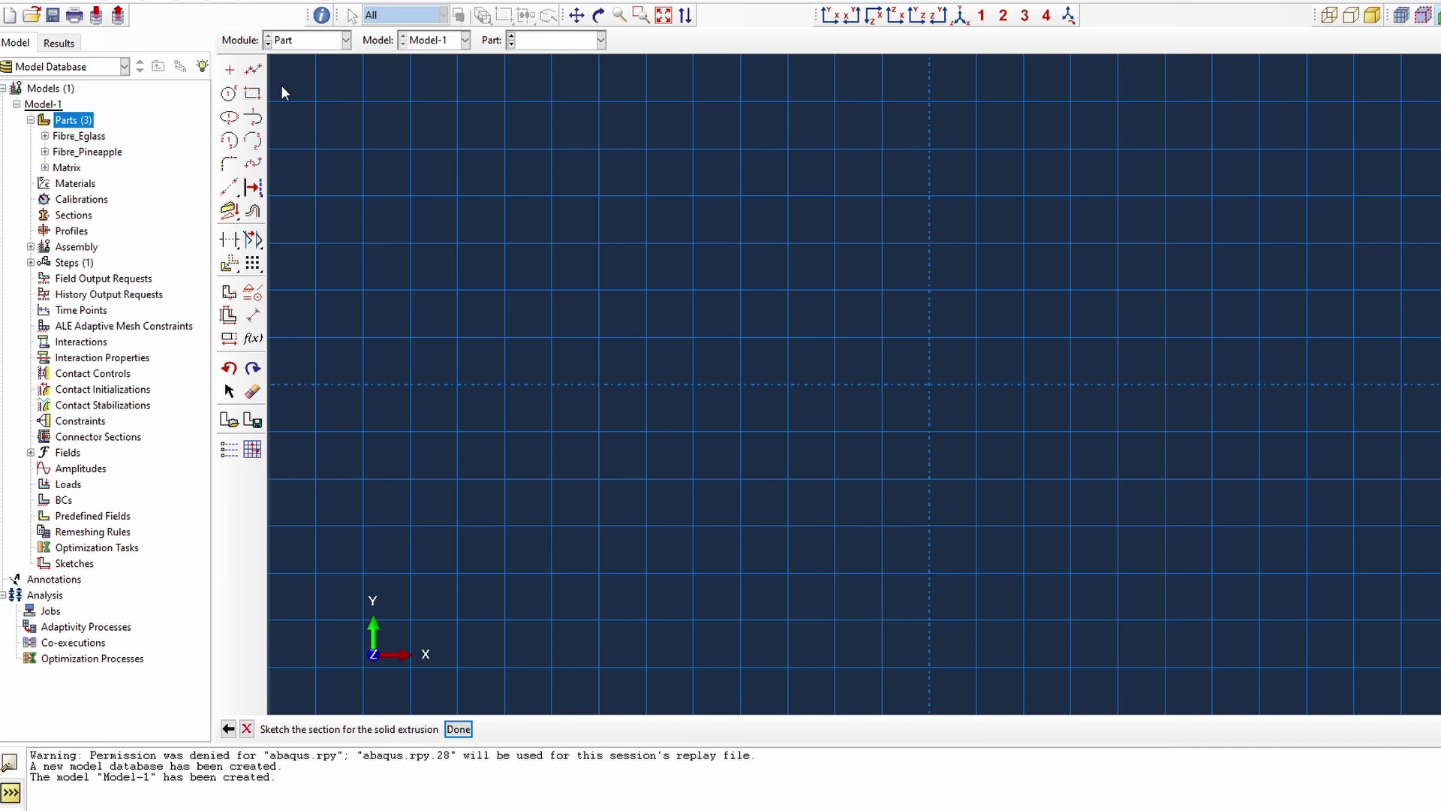
# Sketch a guide rectangle from 0,0 to 240,80 for the jute fibres and end the rectangle command.
pyautogui.click(252, 93)
pyautogui.write('0,0')
pyautogui.press('Return')
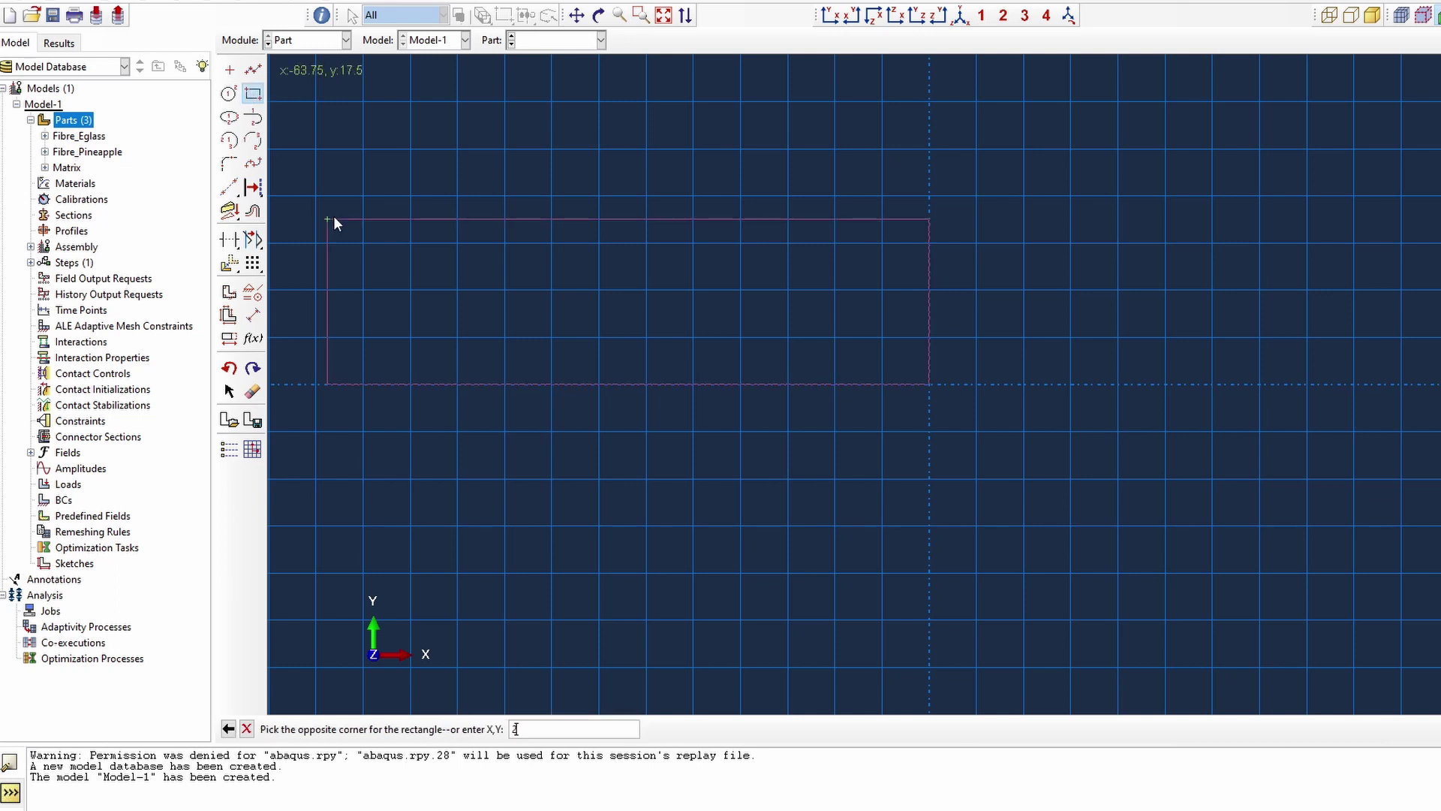
pyautogui.write('240,80')
pyautogui.press('Return')
pyautogui.click(665, 16)
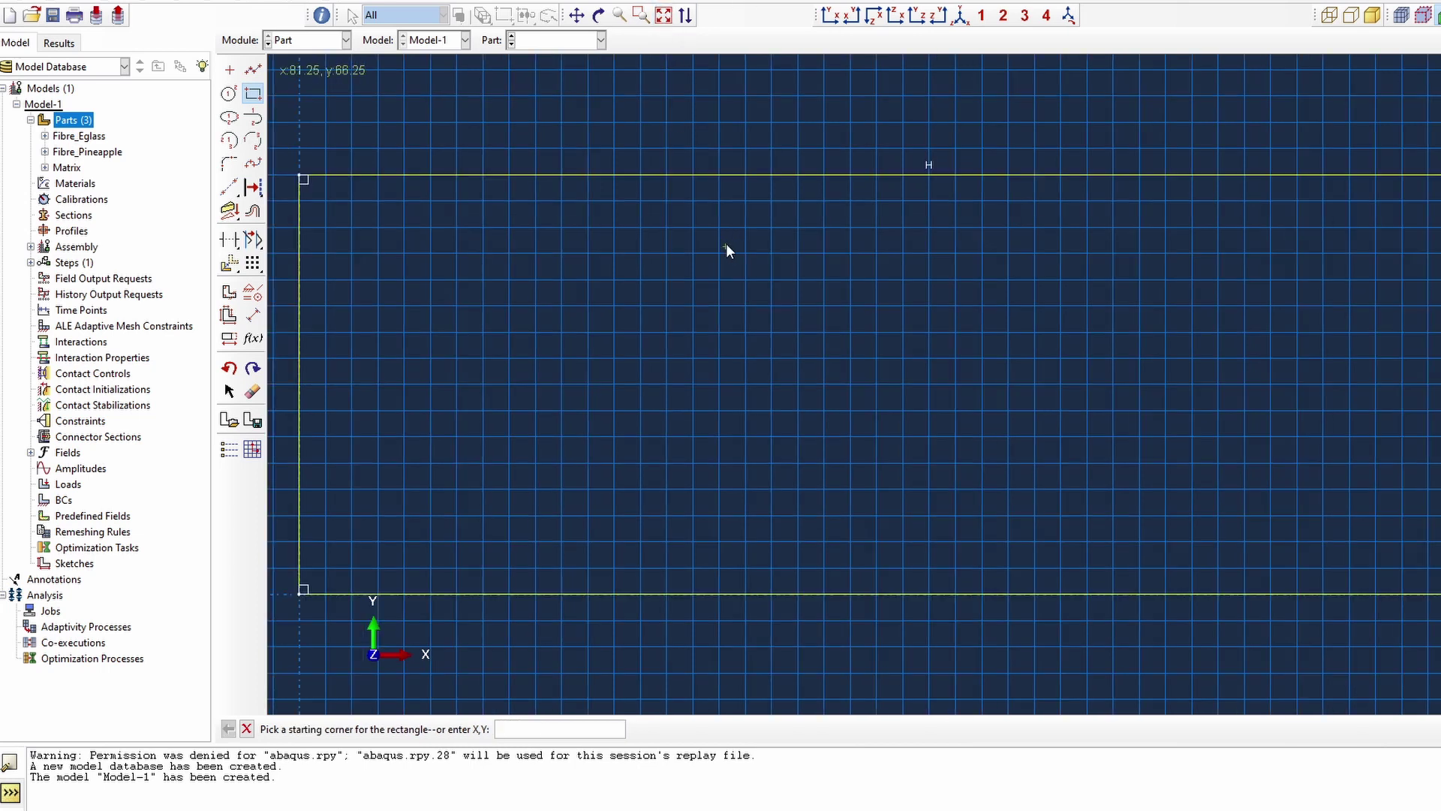
pyautogui.rightClick(724, 242)
pyautogui.click(763, 317)
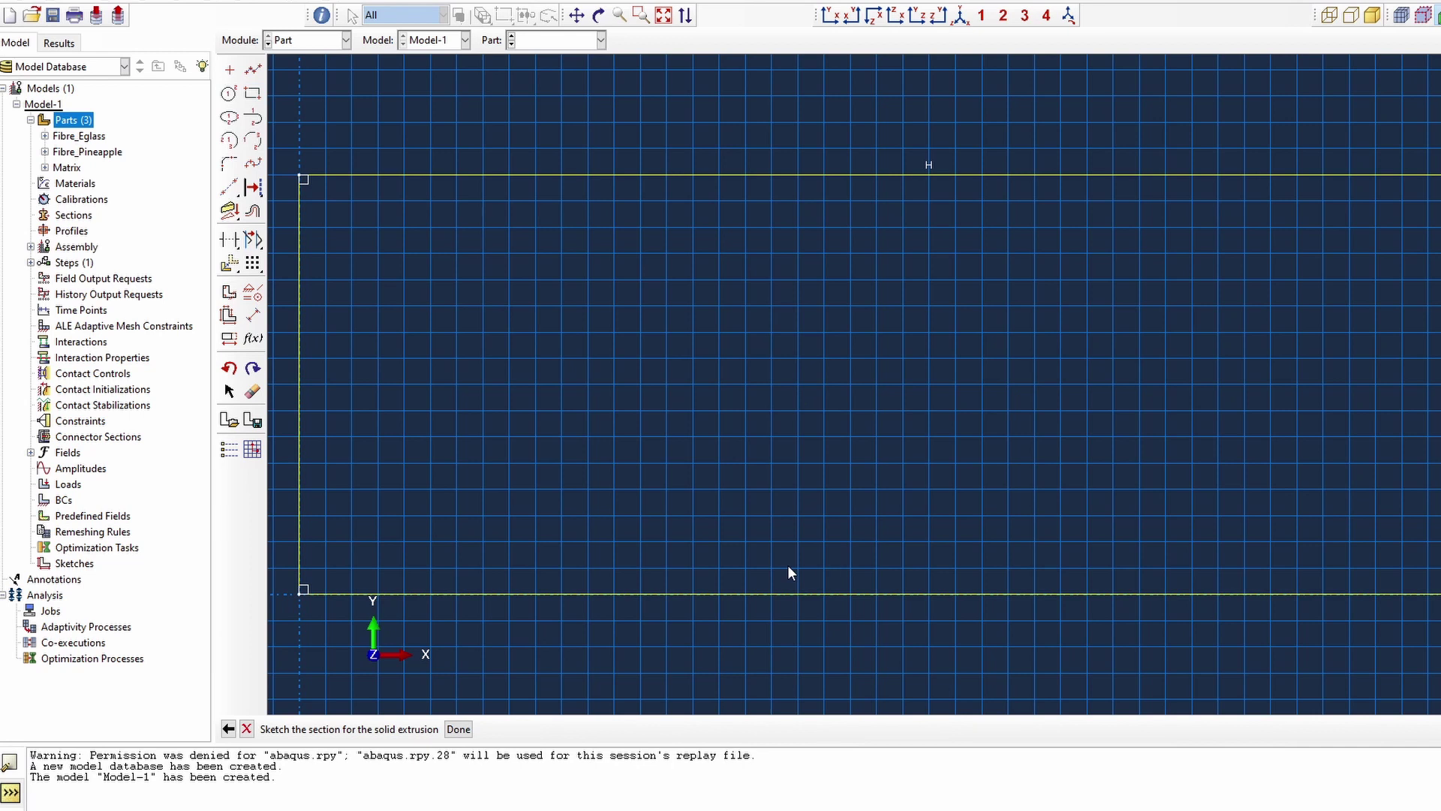
# Sketch a circle centred at the origin with its perimeter point at 7.5,0 and end the circle command.
pyautogui.click(229, 93)
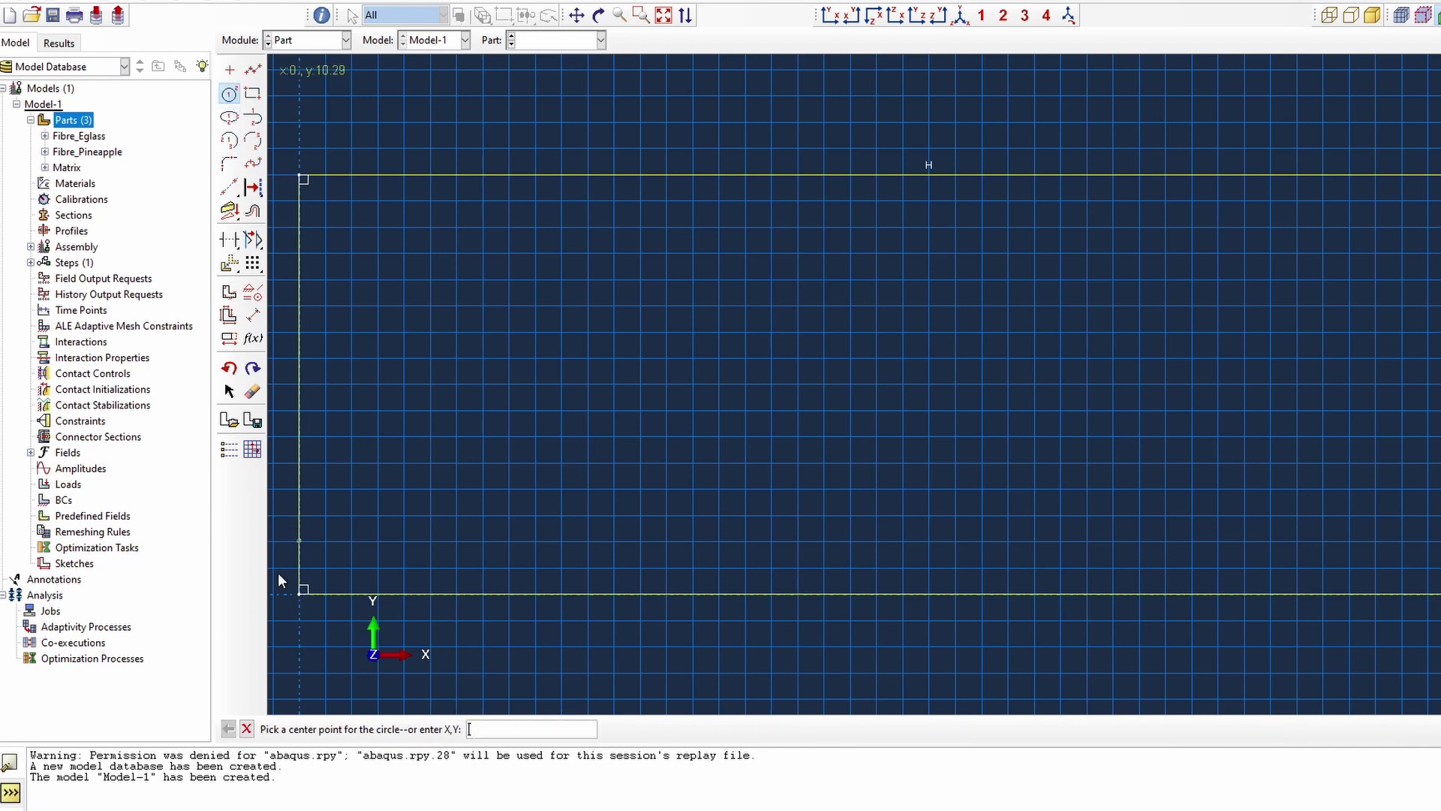
pyautogui.click(302, 595)
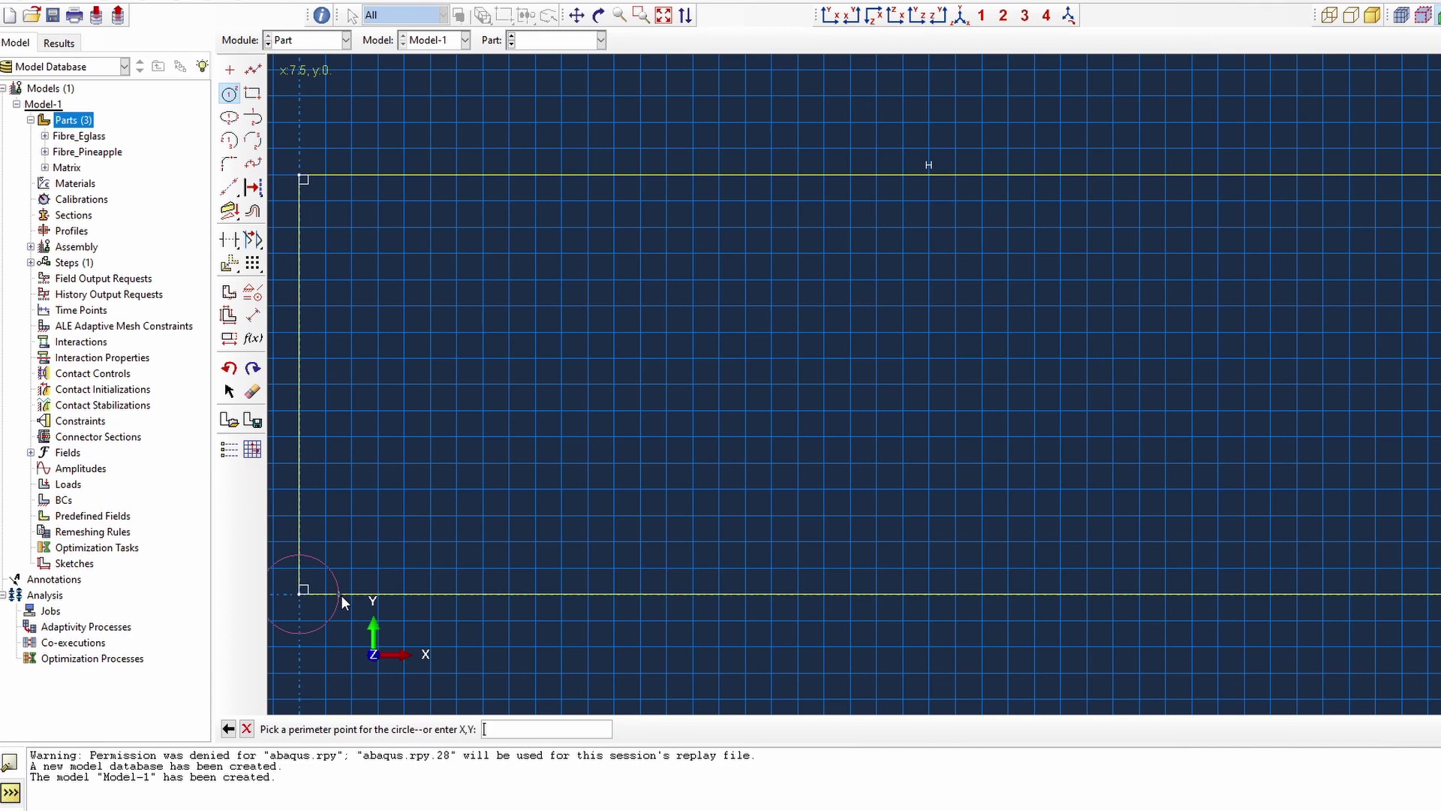
pyautogui.write('7.5,0')
pyautogui.press('Return')
pyautogui.scroll(-1, 690, 434)
pyautogui.scroll(-1, 691, 434)
pyautogui.rightClick(484, 643)
pyautogui.click(540, 718)
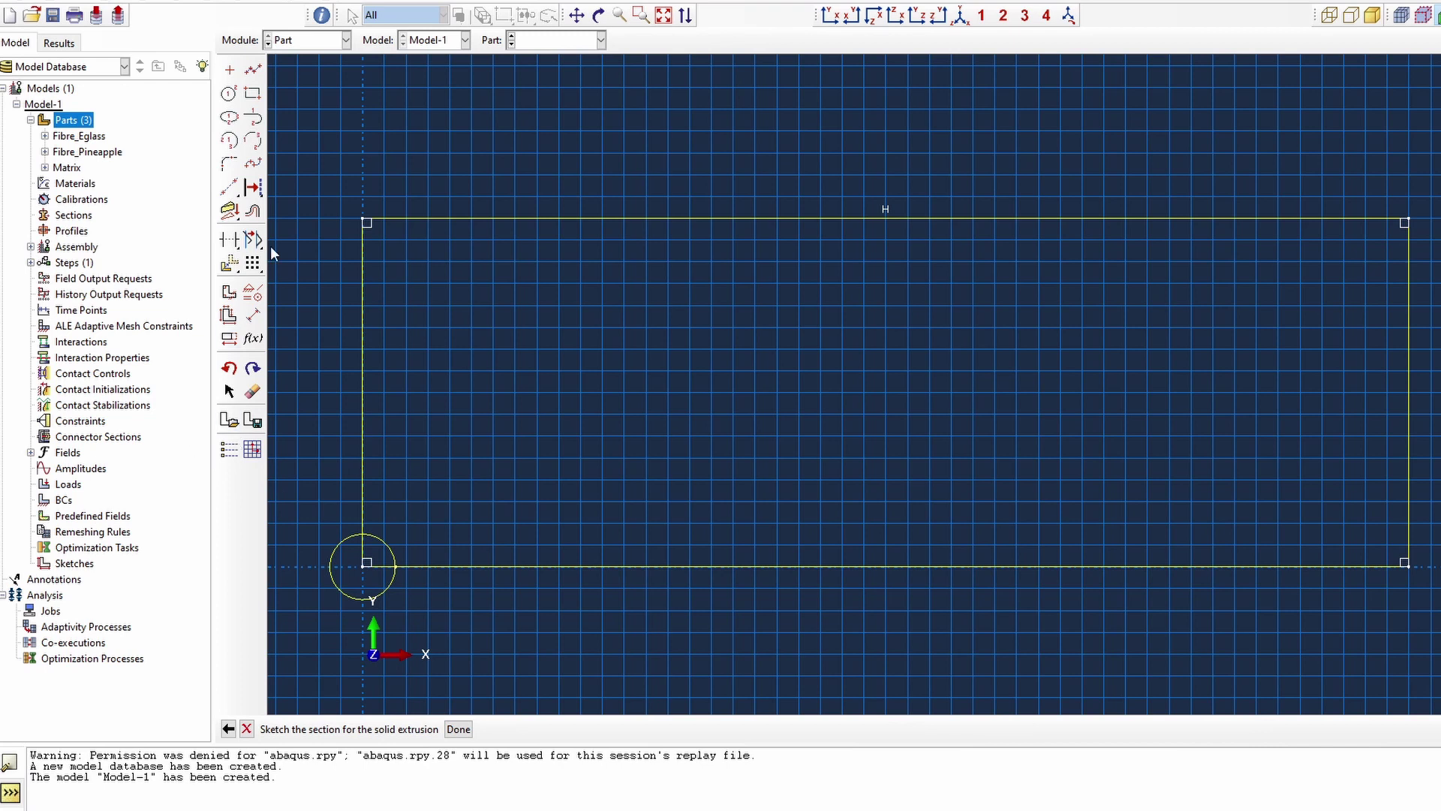
# Copy the origin circle by translation from its centre to 118,27 and to 228,74.
pyautogui.click(233, 262)
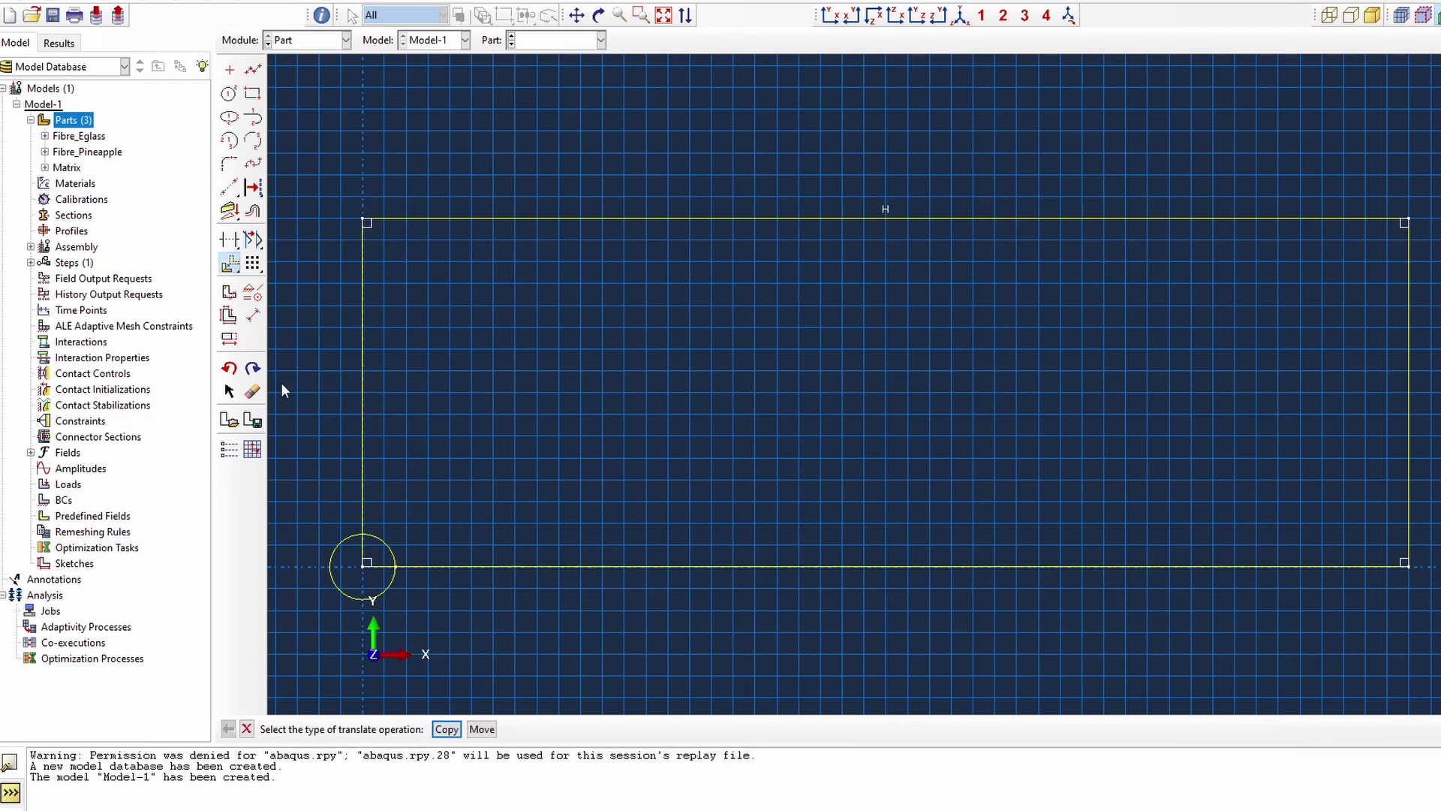
pyautogui.click(448, 730)
pyautogui.click(354, 598)
pyautogui.click(406, 731)
pyautogui.press('Return')
pyautogui.write('118,27')
pyautogui.press('Return')
pyautogui.click(353, 597)
pyautogui.write('228,74')
pyautogui.press('Return')
# Place further translated copies of the origin circle at 13,59 and 65,34.
pyautogui.click(448, 729)
pyautogui.click(353, 597)
pyautogui.write('13,59')
pyautogui.press('Return')
pyautogui.click(449, 730)
pyautogui.click(354, 597)
pyautogui.write('65,34')
pyautogui.press('Return')
# Add translated copies of the origin circle at 131,75 and 100,79.
pyautogui.moveTo(318, 524); pyautogui.dragTo(343, 615)
pyautogui.click(407, 731)
pyautogui.write('131,75')
pyautogui.press('Return')
pyautogui.write('100,79')
pyautogui.press('Return')
# Copy the origin circle by translation to 72,56 and 160,43.
pyautogui.click(237, 268)
pyautogui.click(447, 729)
pyautogui.click(354, 598)
pyautogui.click(407, 730)
pyautogui.press('Return')
pyautogui.write(',56')
pyautogui.press('Return')
pyautogui.click(354, 597)
pyautogui.click(407, 729)
pyautogui.write('160,43')
pyautogui.press('Return')
# Copy the origin circle to 43,10 and to 240,14 on the guide rectangle's edge.
pyautogui.write('43,10')
pyautogui.press('Return')
pyautogui.click(354, 598)
pyautogui.click(407, 729)
pyautogui.click(363, 568)
pyautogui.write('240,14')
pyautogui.press('Return')
# Place translated copies of the origin circle at 212,54 and 46,30.
pyautogui.click(447, 729)
pyautogui.write('212,54')
pyautogui.press('Return')
pyautogui.write('46,30')
pyautogui.press('Return')
# Place translated copies of the origin circle at 38,68 and 116,10.
pyautogui.click(353, 597)
pyautogui.write('38,68')
pyautogui.press('Return')
pyautogui.click(353, 597)
pyautogui.write('116,10')
pyautogui.press('Return')
# Copy the origin circle to 141,18 and to 0,14 on the guide rectangle's edge.
pyautogui.click(353, 597)
pyautogui.click(407, 729)
pyautogui.write('141,18')
pyautogui.press('Return')
pyautogui.click(354, 598)
pyautogui.write('0,14')
pyautogui.press('Return')
# Copy the origin circle to 228,-6, 131,-5 and 100,-1 along the guide rectangle's lower edge.
pyautogui.click(354, 597)
pyautogui.click(405, 727)
pyautogui.write('228,-6')
pyautogui.press('Return')
pyautogui.click(353, 598)
pyautogui.click(407, 729)
pyautogui.write('131,-5')
pyautogui.press('Return')
pyautogui.click(354, 597)
pyautogui.click(407, 729)
pyautogui.write('100,-1')
pyautogui.press('Return')
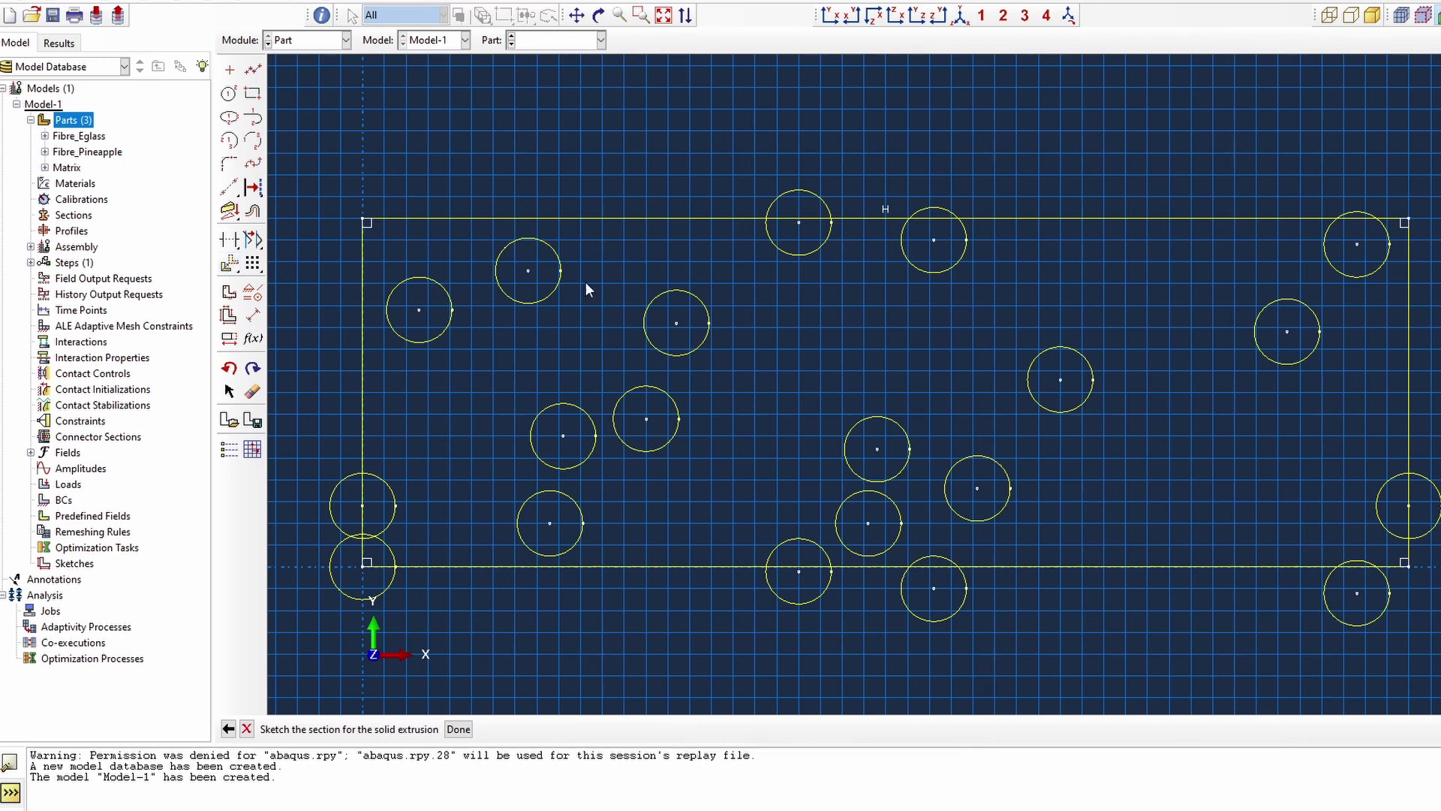
# Delete the original circle centred at the origin.
pyautogui.click(252, 391)
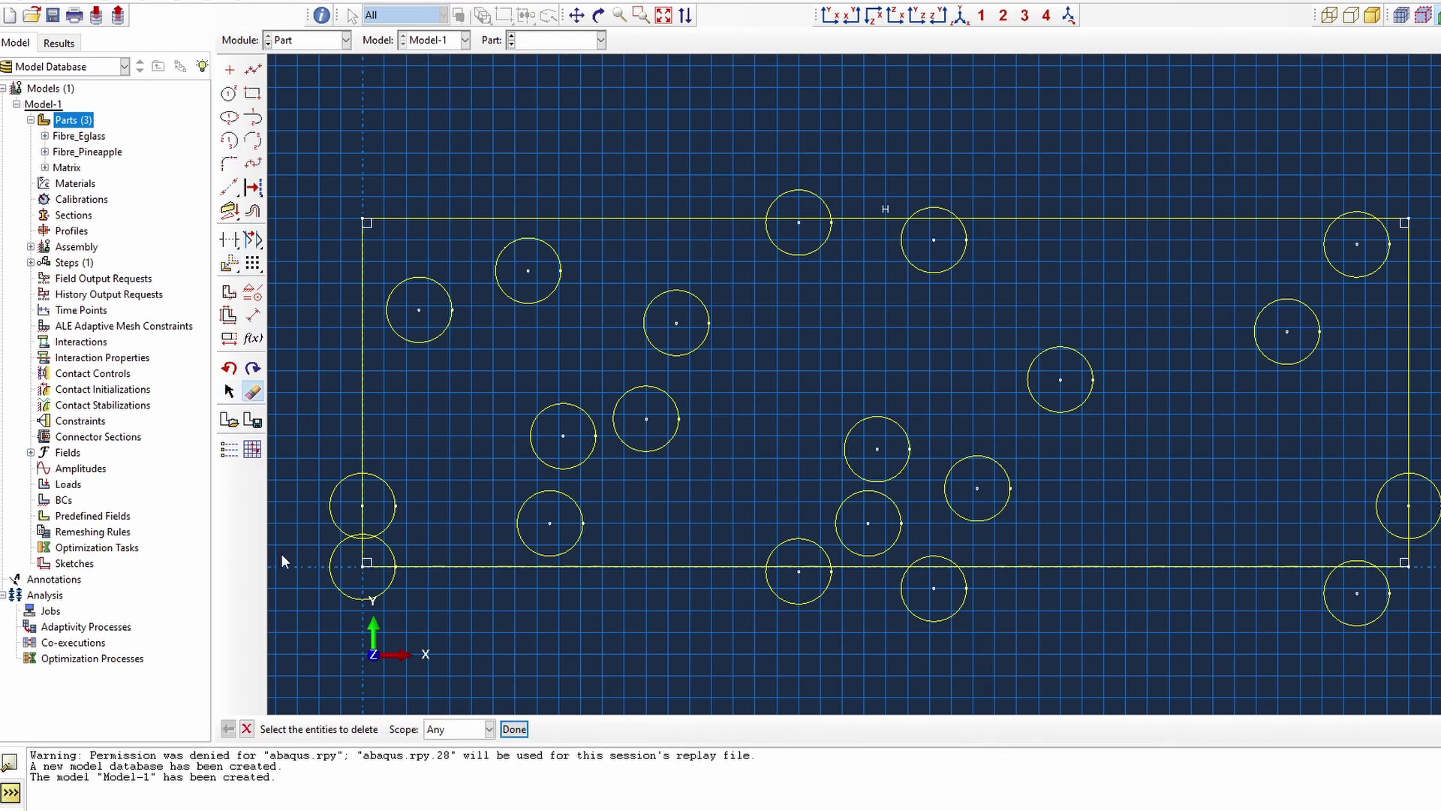
pyautogui.click(331, 565)
pyautogui.middleClick(362, 644)
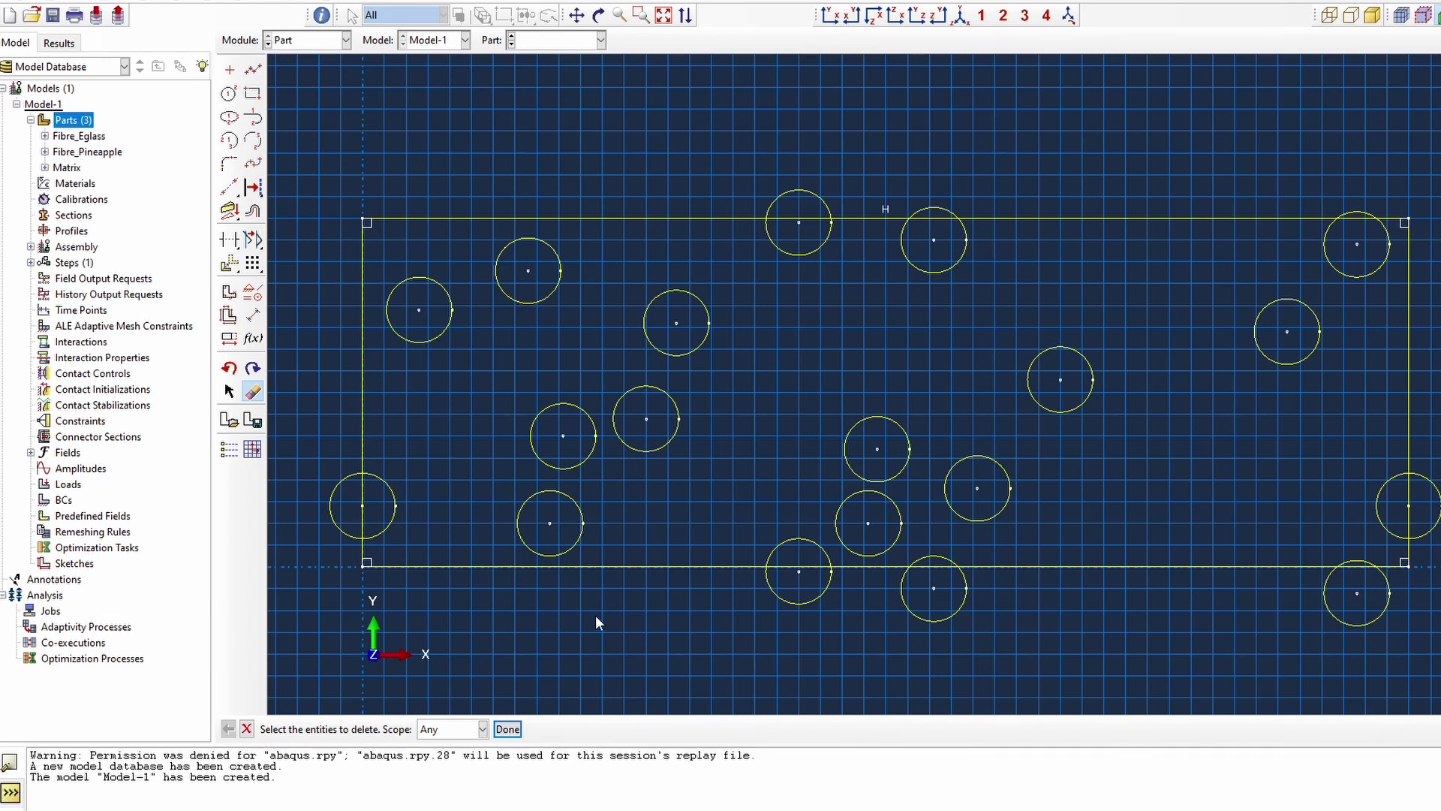
# Translate the guide rectangle and all jute circles from the origin to 0,160 without leaving a copy, and end the command.
pyautogui.scroll(-5, 635, 616)
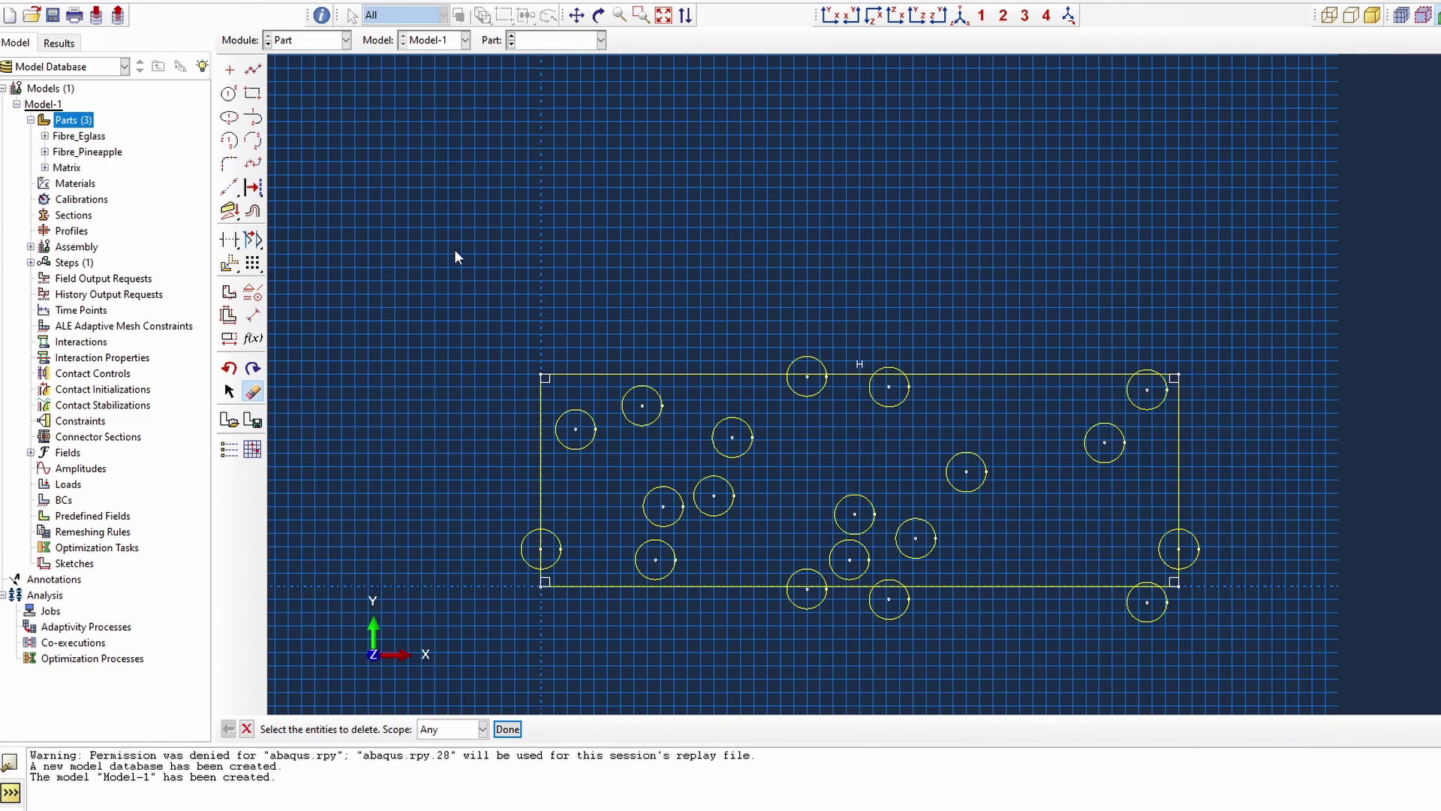
pyautogui.click(230, 263)
pyautogui.click(446, 729)
pyautogui.moveTo(418, 267)
pyautogui.mouseDown()
pyautogui.moveTo(1246, 721)
pyautogui.moveTo(1269, 713)
pyautogui.mouseUp()
pyautogui.click(409, 729)
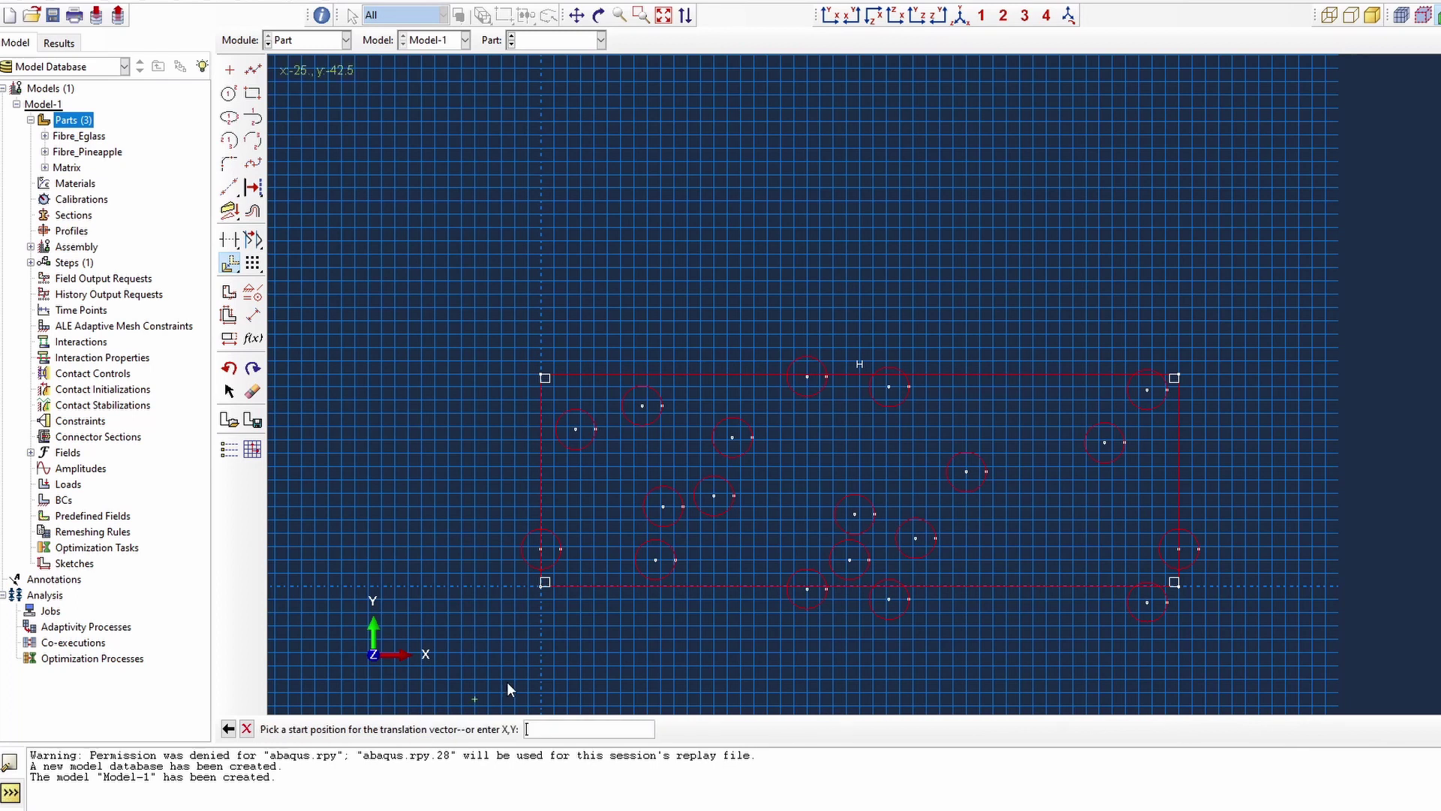
pyautogui.click(540, 584)
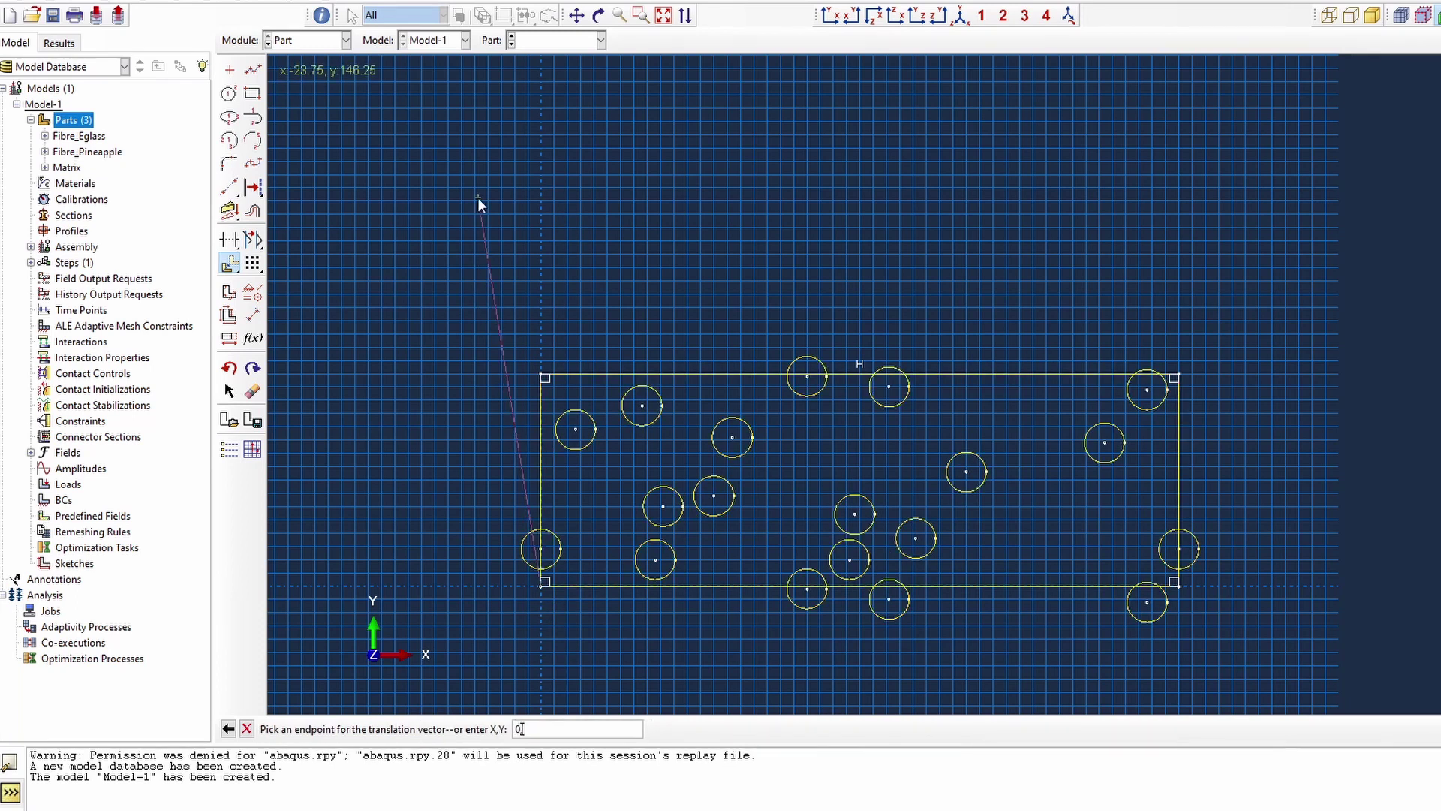
pyautogui.write('0,160')
pyautogui.press('Return')
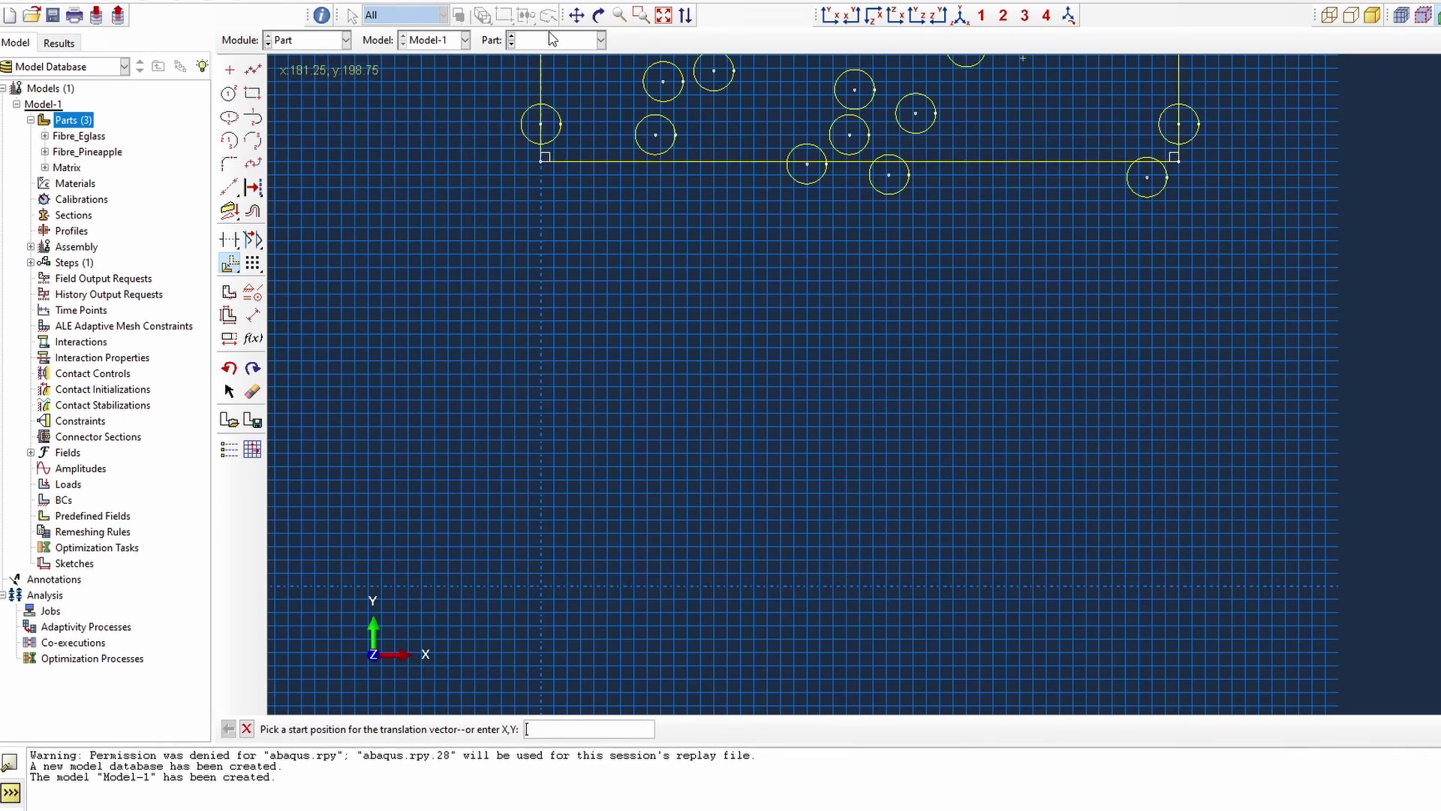
pyautogui.scroll(-4, 735, 317)
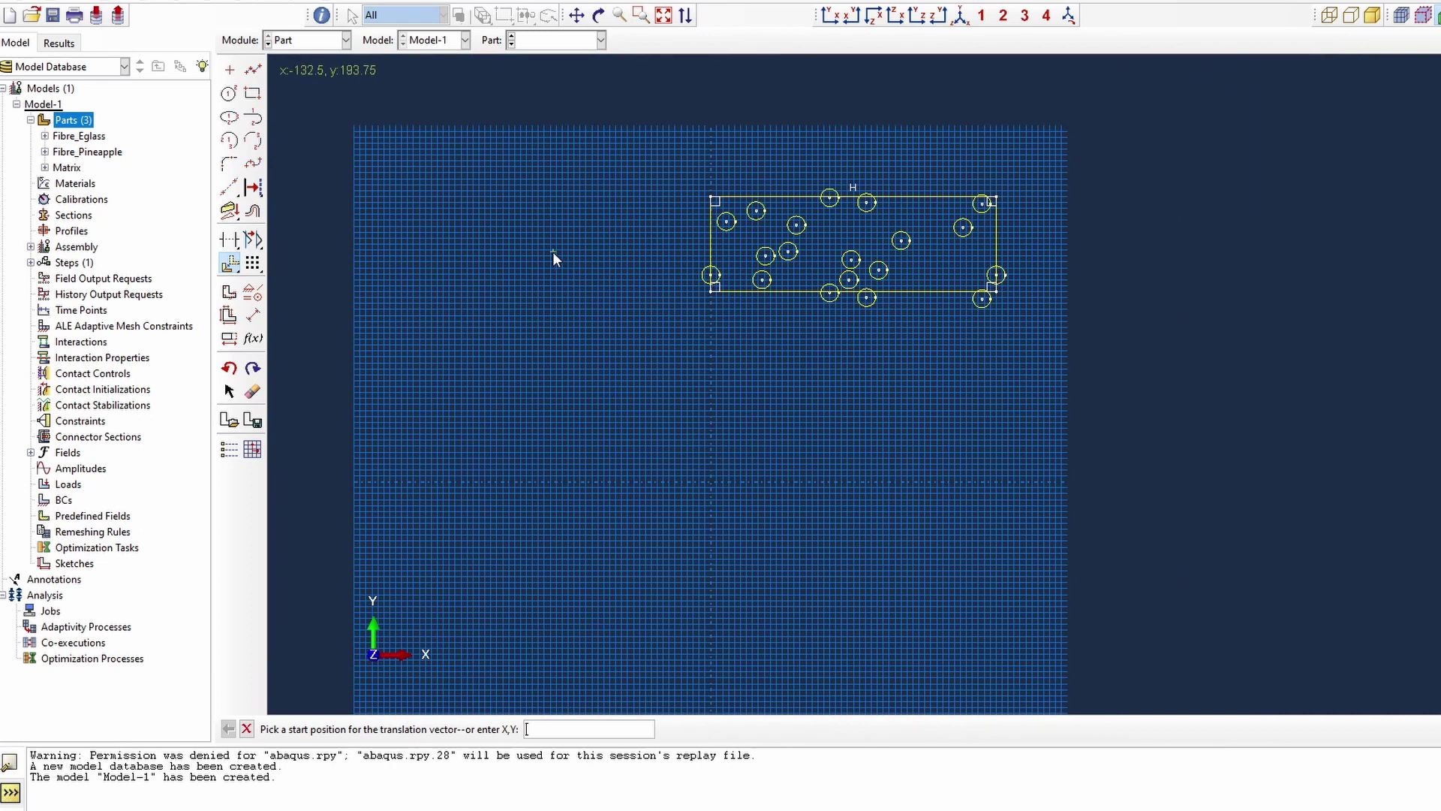
pyautogui.scroll(4, 921, 206)
pyautogui.rightClick(656, 475)
pyautogui.click(710, 552)
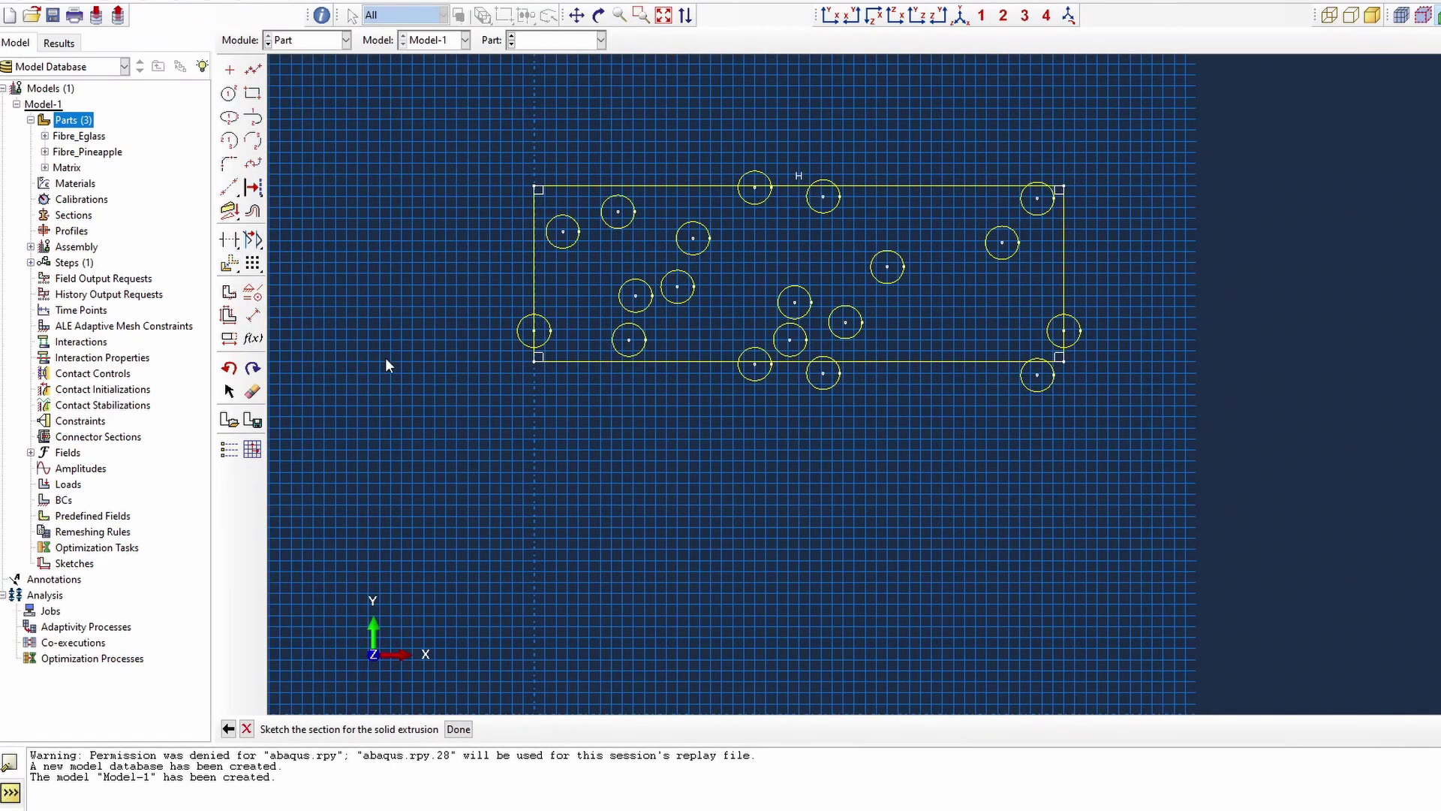
# Delete the four lines of the guide rectangle around the jute circles.
pyautogui.click(253, 391)
pyautogui.click(530, 361)
pyautogui.keyDown('shift'); pyautogui.click(953, 185); pyautogui.keyUp('shift')
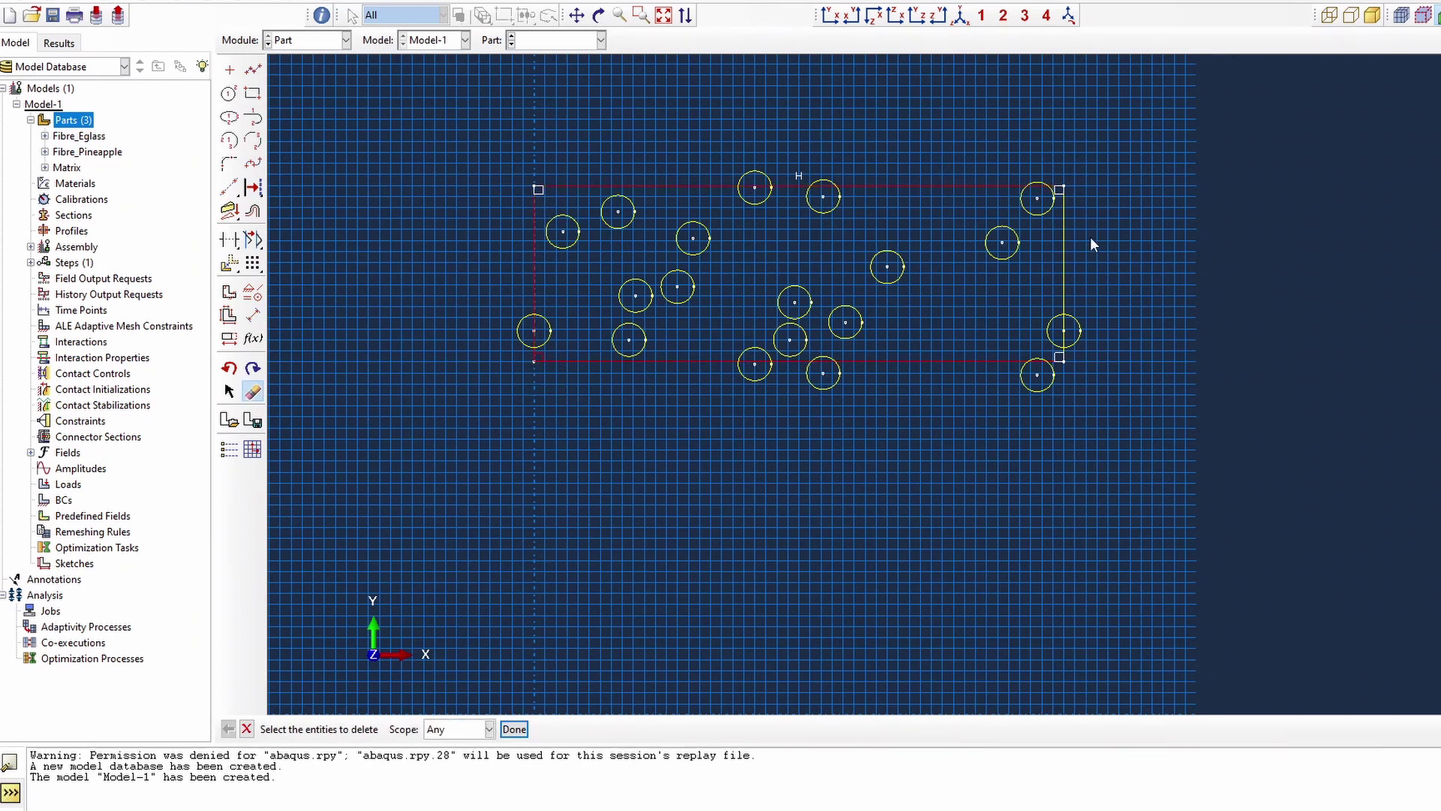
pyautogui.keyDown('shift'); pyautogui.click(1049, 278); pyautogui.keyUp('shift')
pyautogui.click(517, 729)
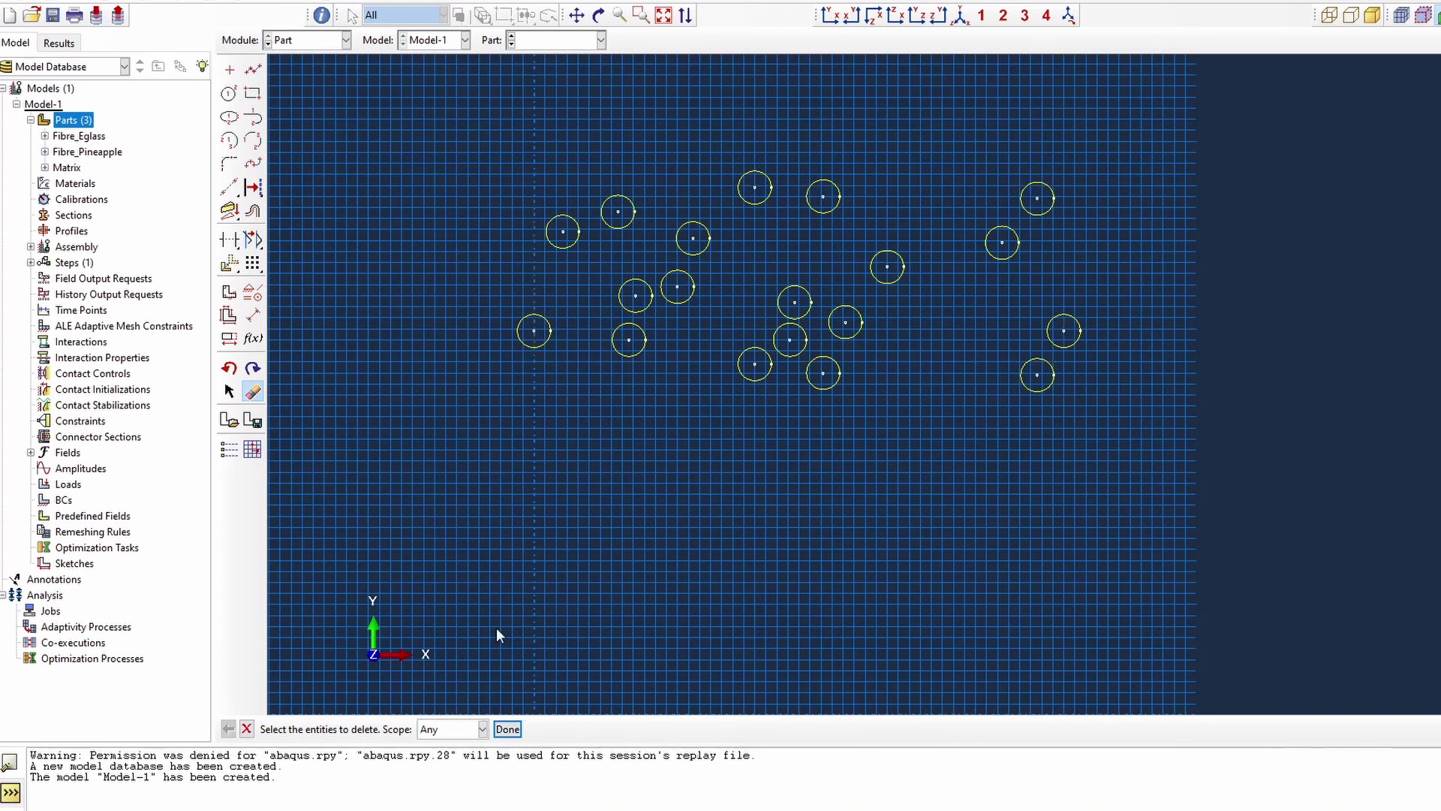
# Finish the Fibre_Jute section and extrude its circles to a depth of 240.
pyautogui.click(513, 729)
pyautogui.click(458, 729)
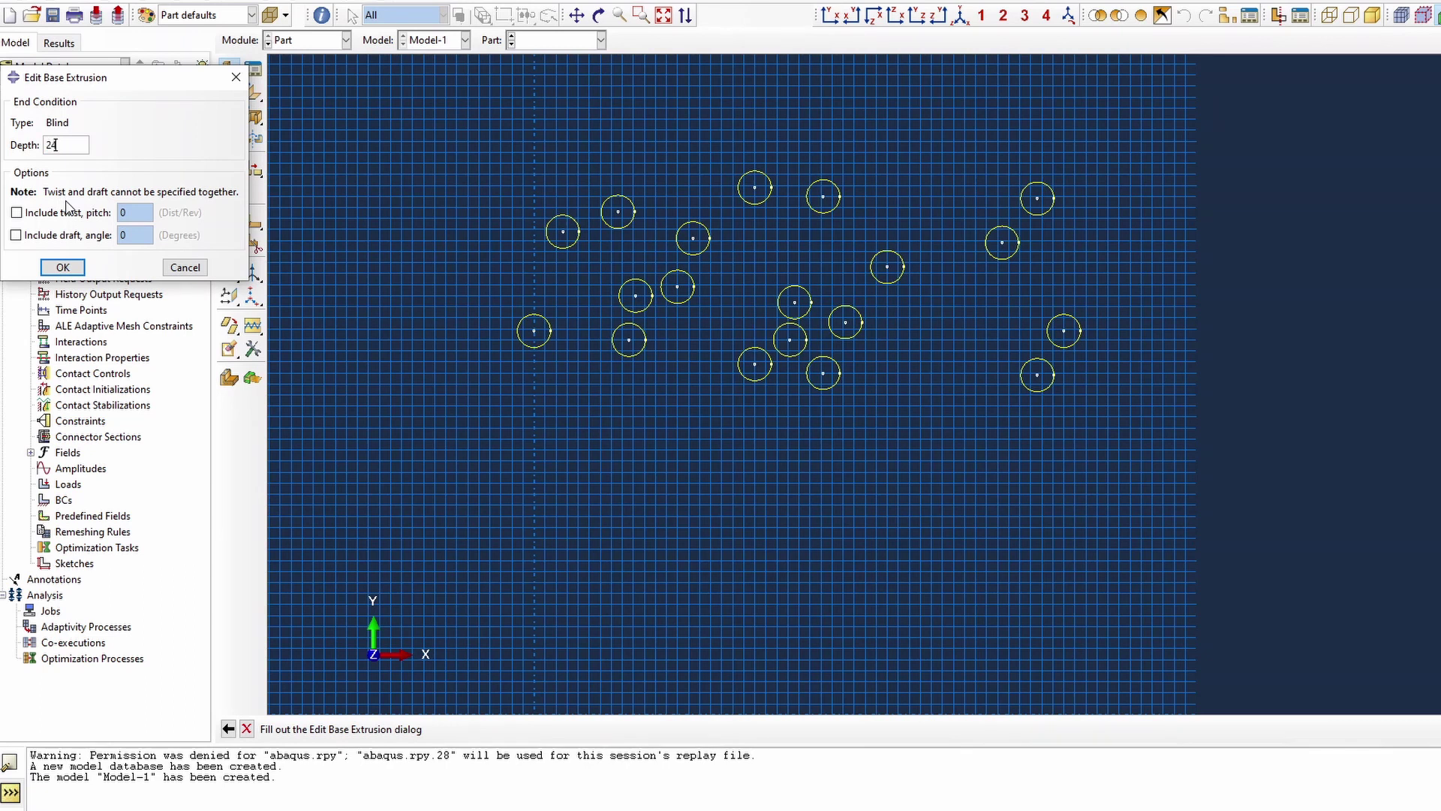
pyautogui.click(62, 267)
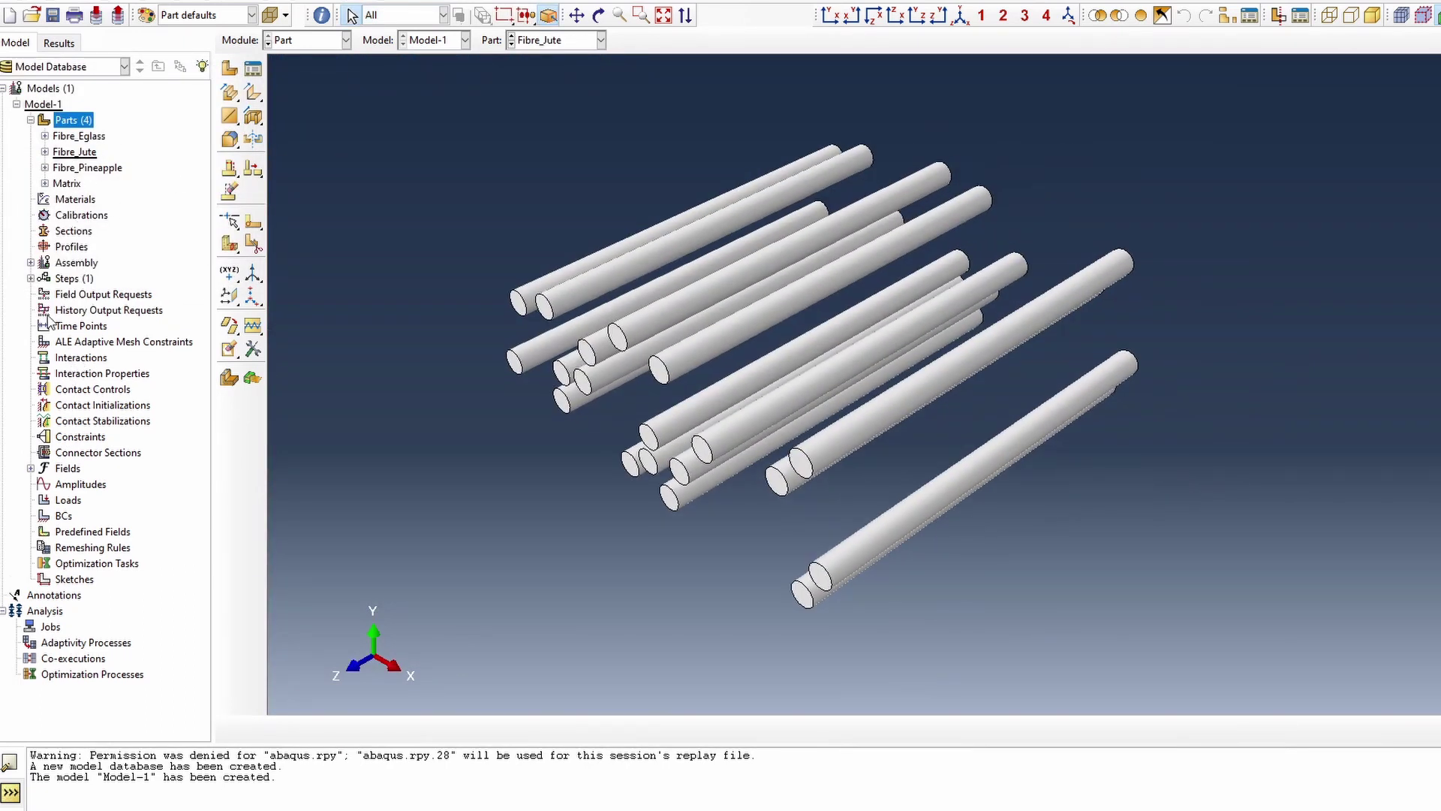
# Create dependent assembly instances of Fibre_Eglass, Fibre_Jute, Fibre_Pineapple and Matrix, checking their alignment from the front.
pyautogui.click(31, 263)
pyautogui.doubleClick(79, 278)
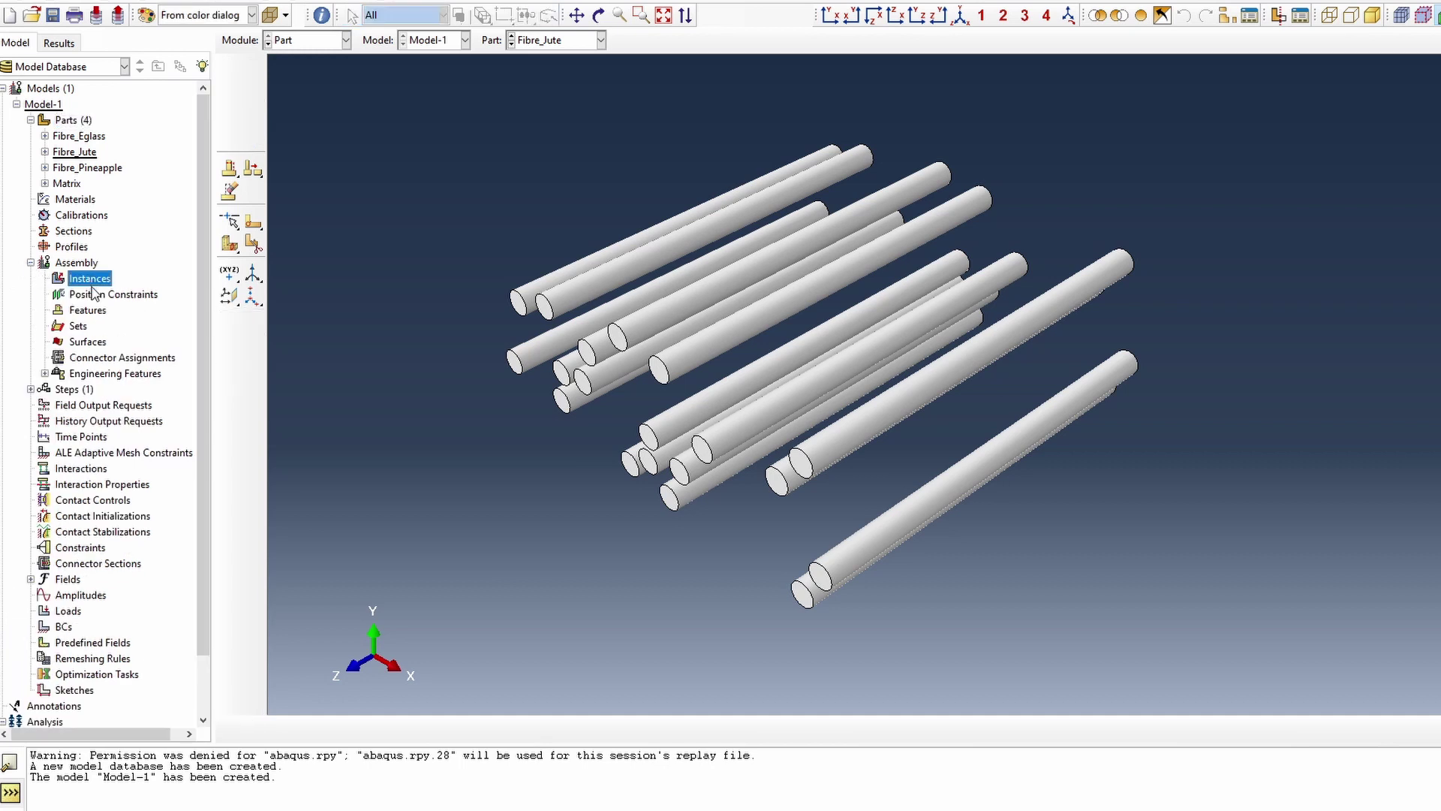
pyautogui.moveTo(75, 213); pyautogui.dragTo(71, 250)
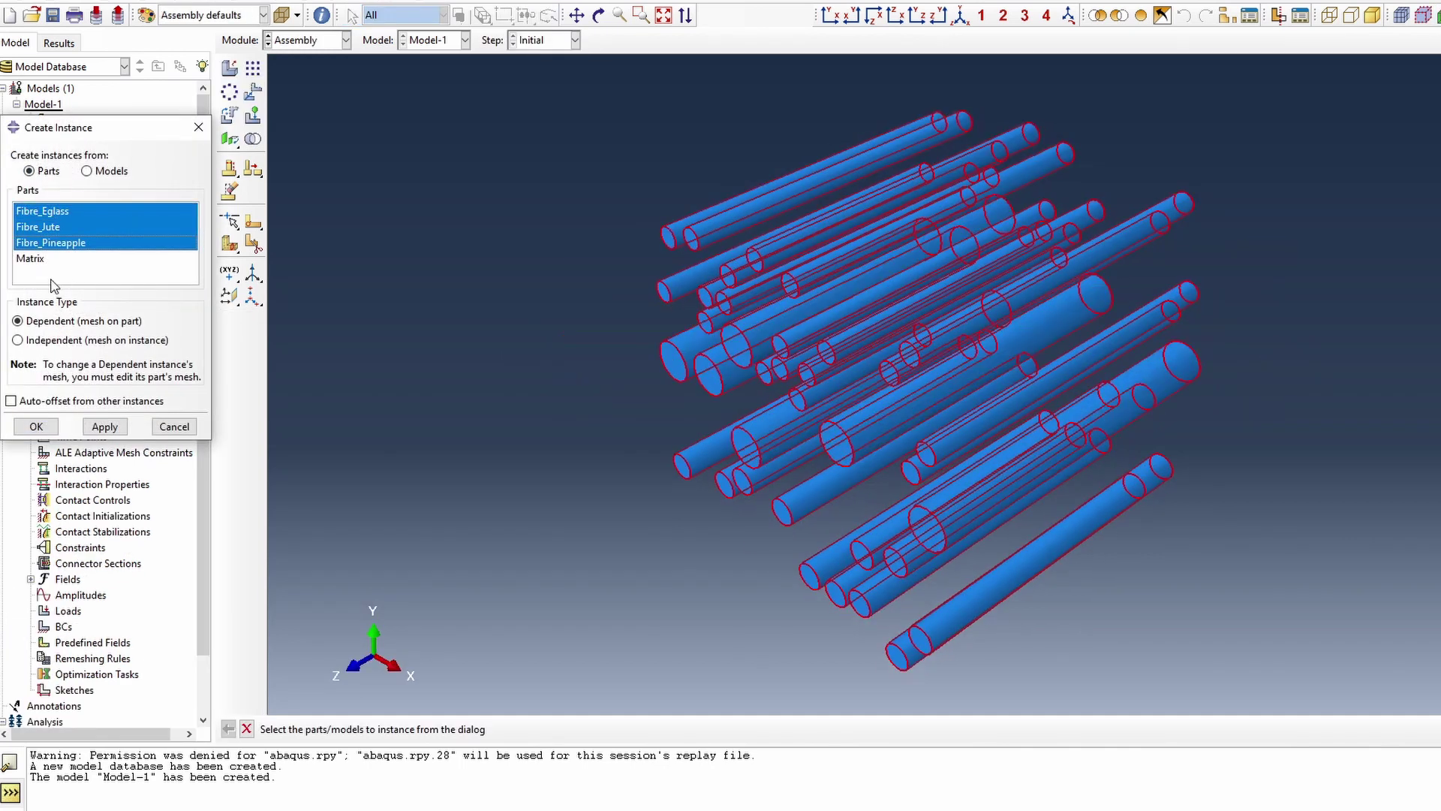
pyautogui.keyDown('shift'); pyautogui.click(42, 258); pyautogui.keyUp('shift')
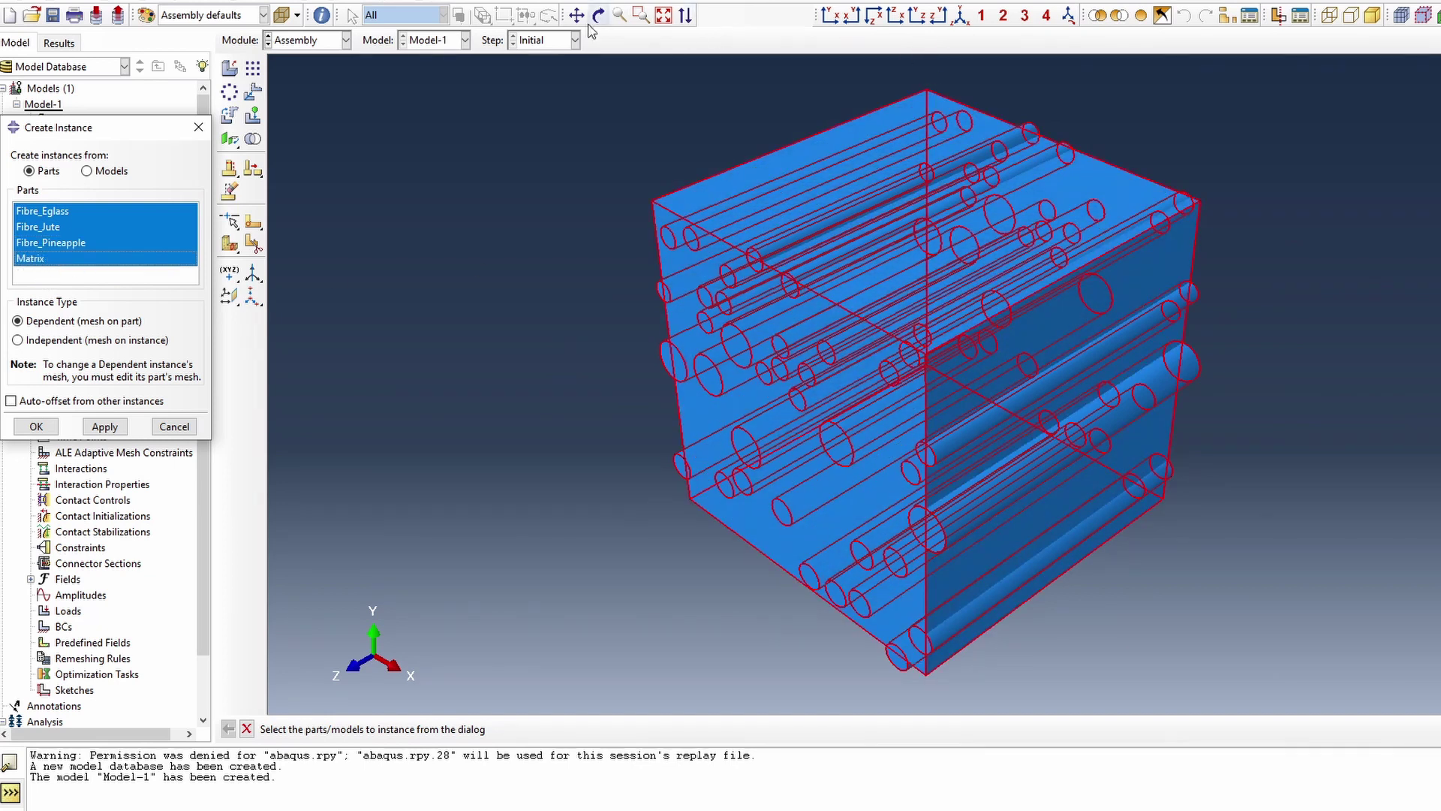
pyautogui.click(830, 16)
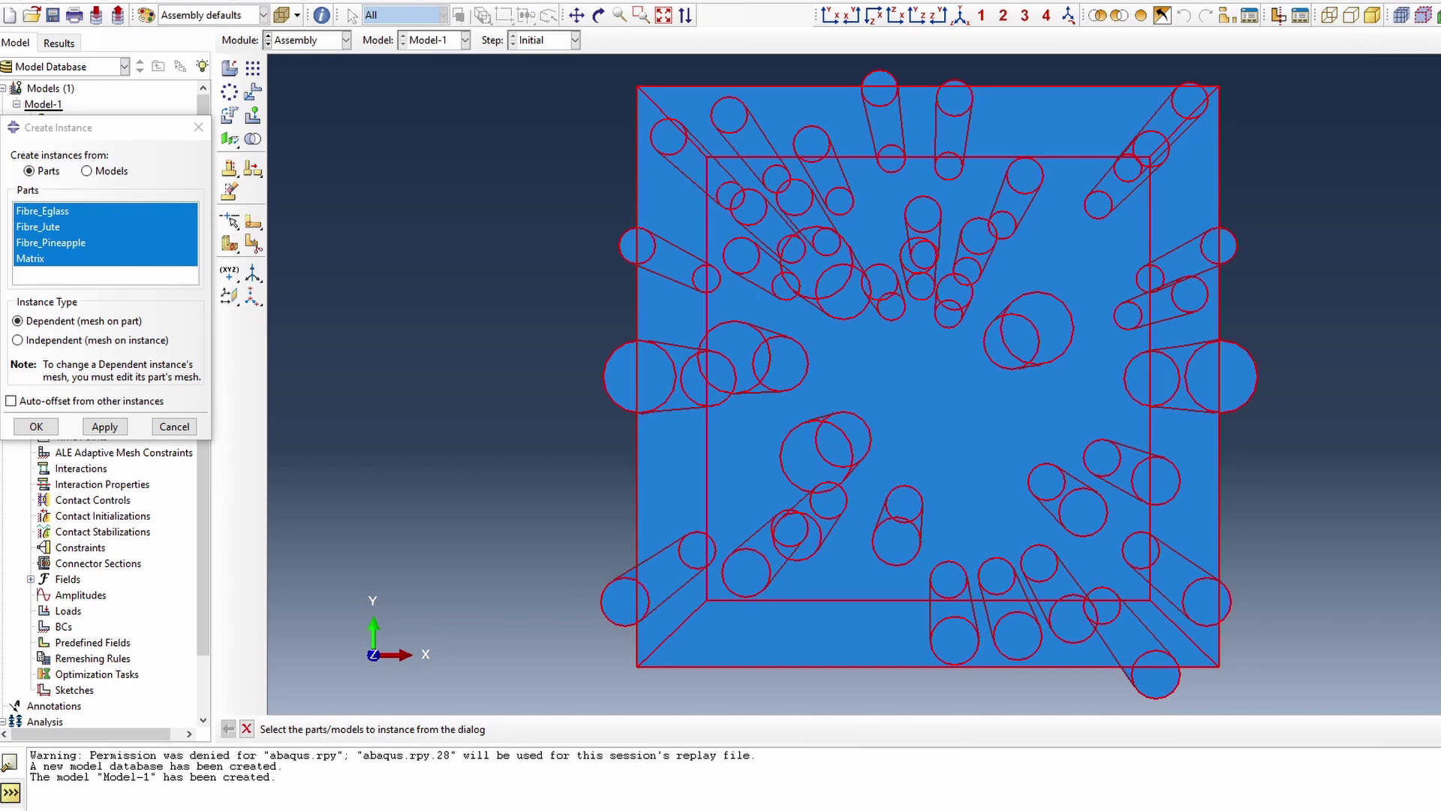
pyautogui.click(1438, 15)
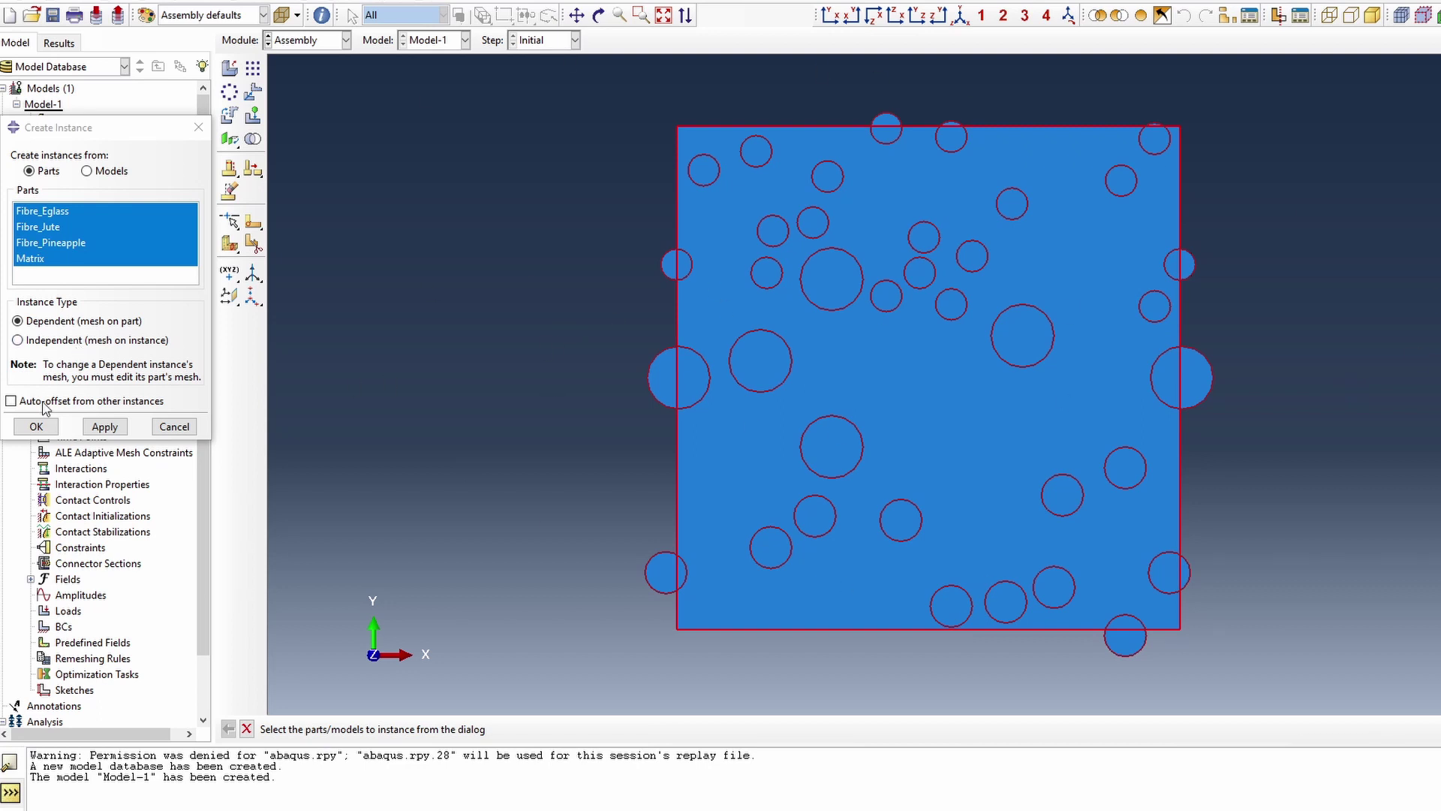
pyautogui.click(36, 426)
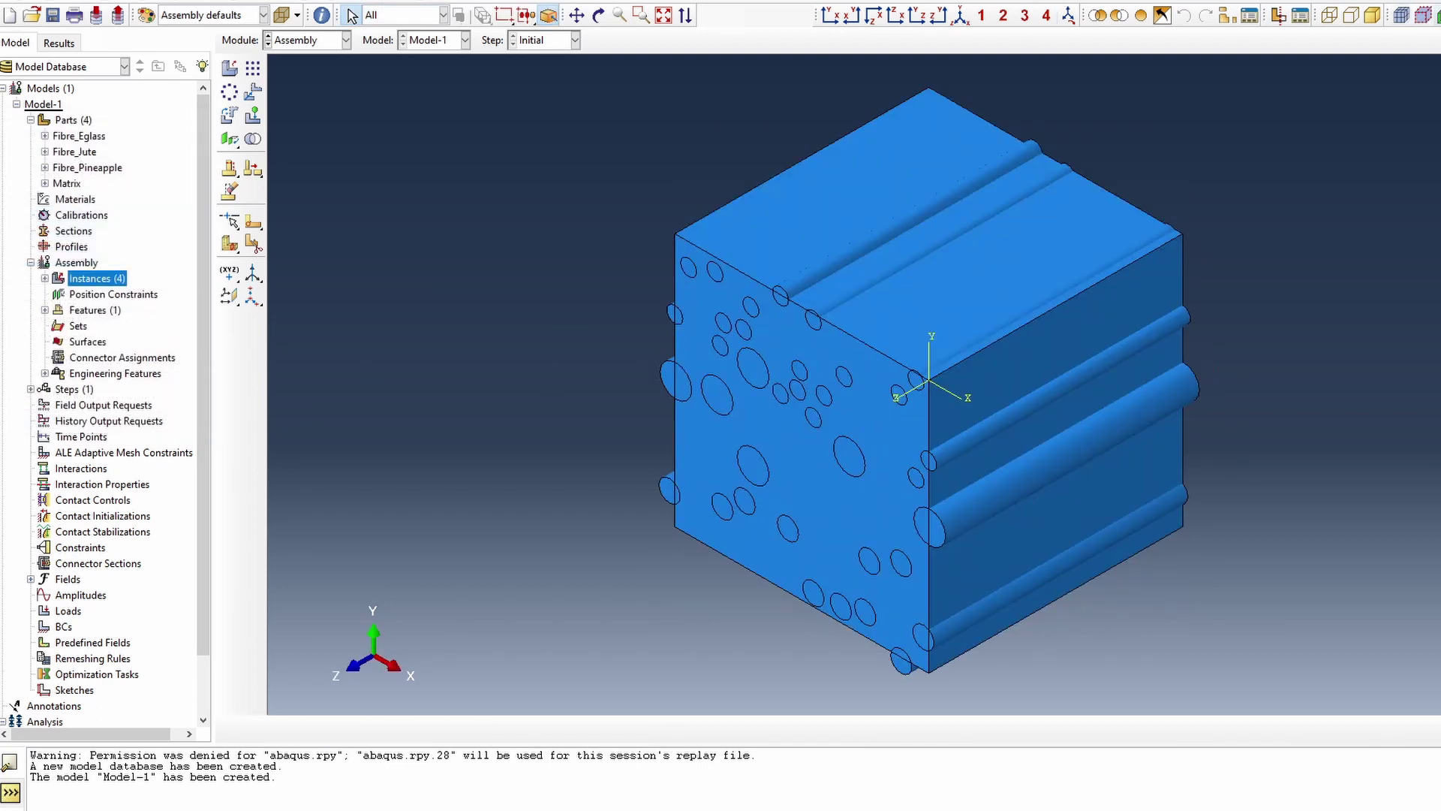
# Merge the geometry of all four instances into a part named HybridComposite, retaining intersecting boundaries and suppressing the originals.
pyautogui.scroll(-1, 573, 318)
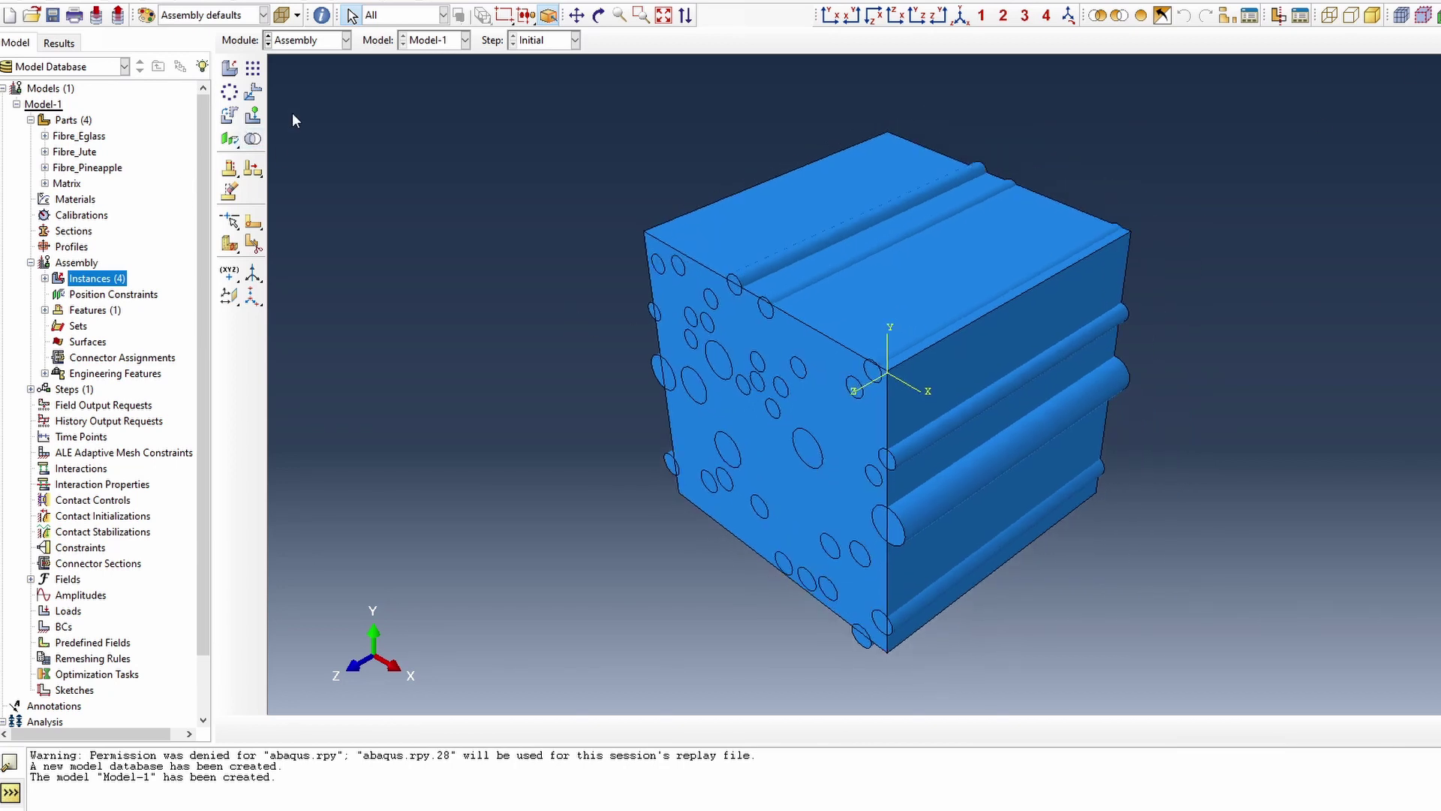
pyautogui.click(253, 140)
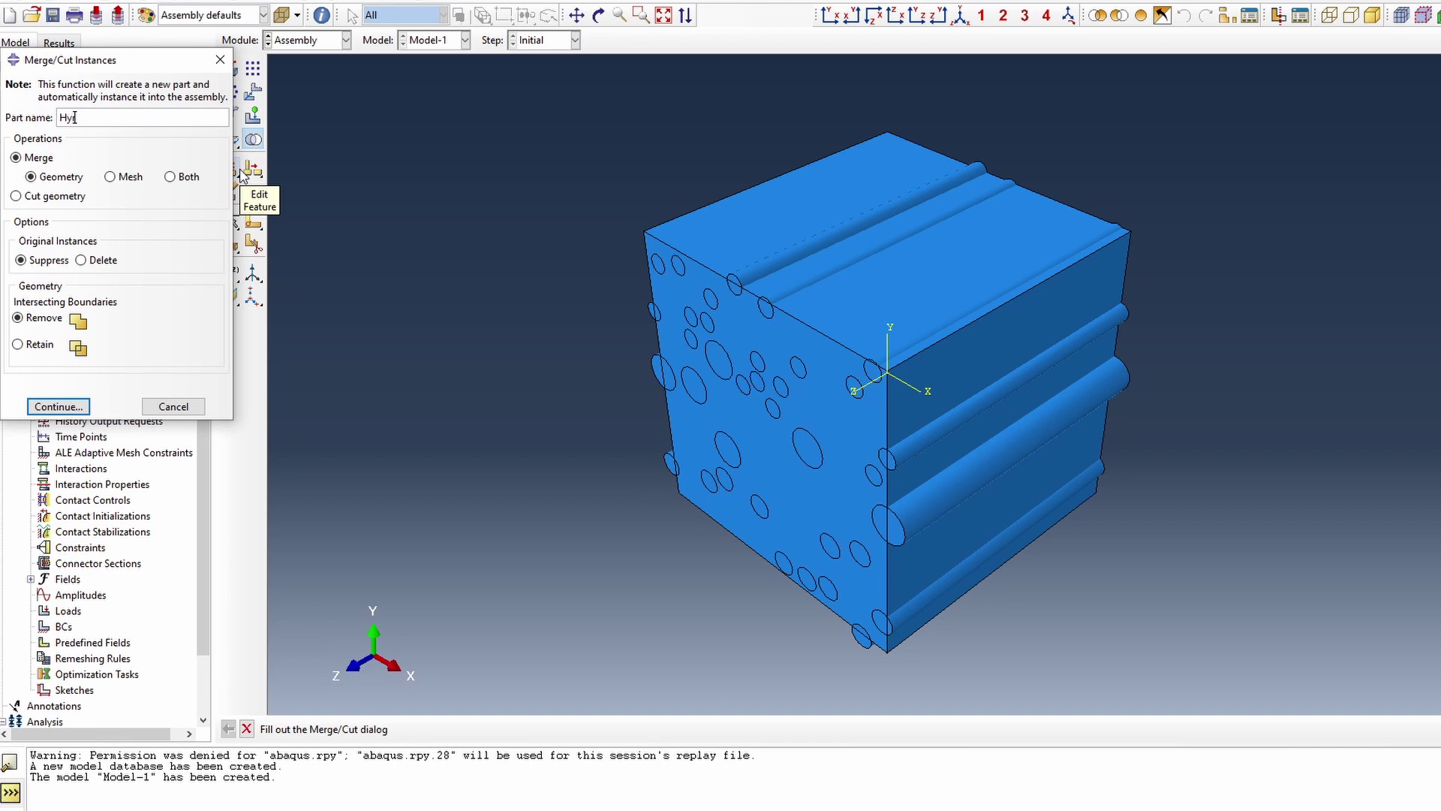
pyautogui.write('Comp')
pyautogui.click(33, 346)
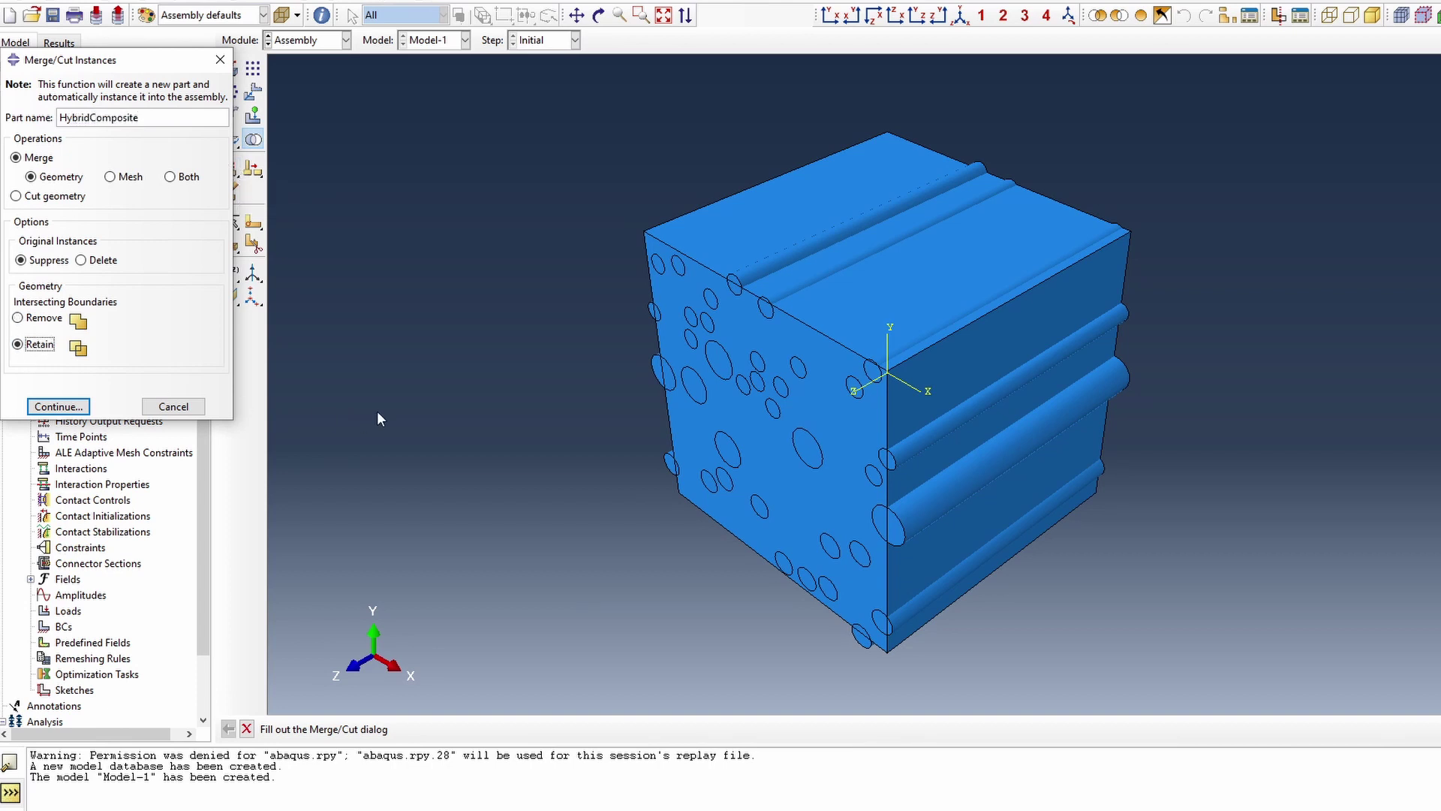
pyautogui.scroll(-3, 360, 415)
pyautogui.click(58, 406)
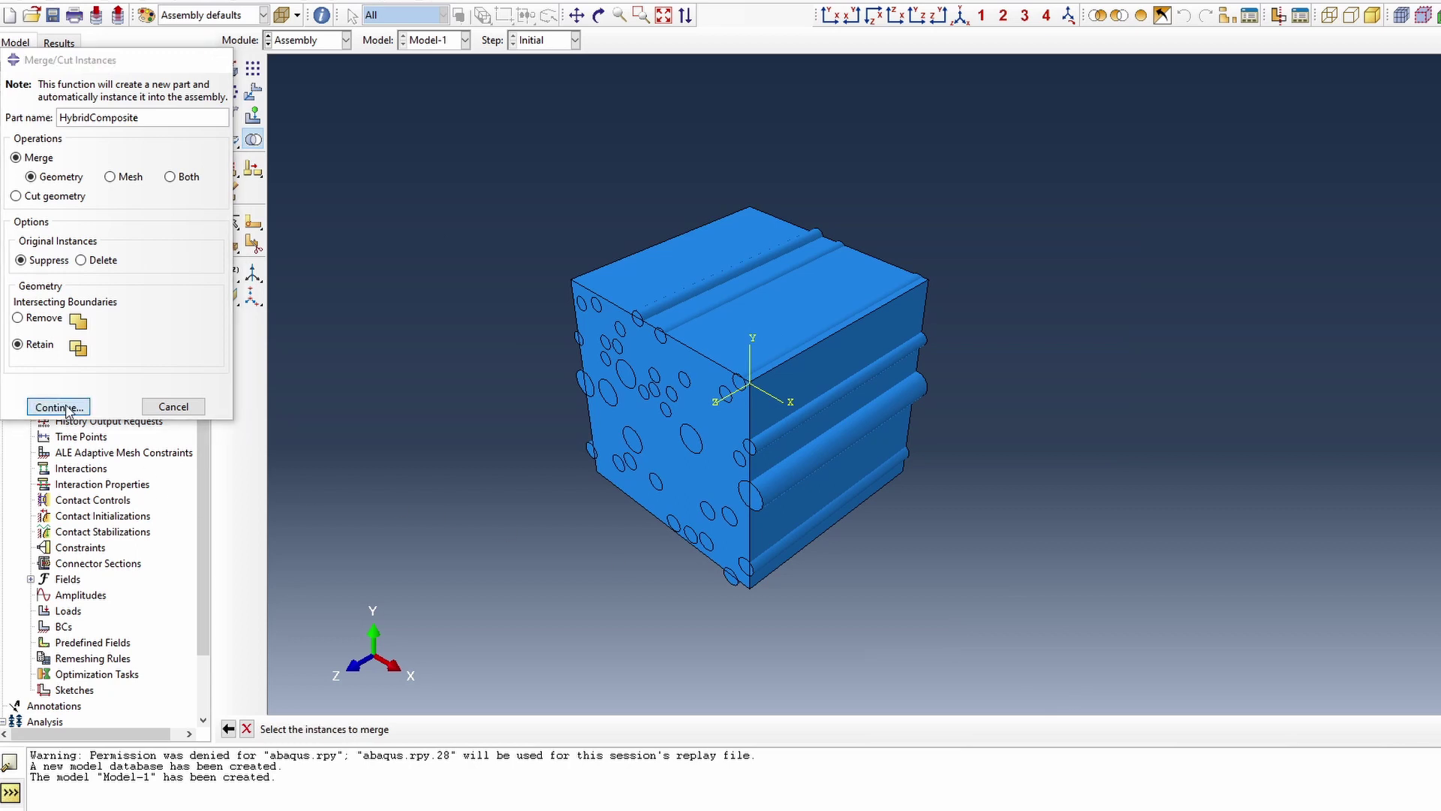
pyautogui.moveTo(443, 108); pyautogui.dragTo(998, 552)
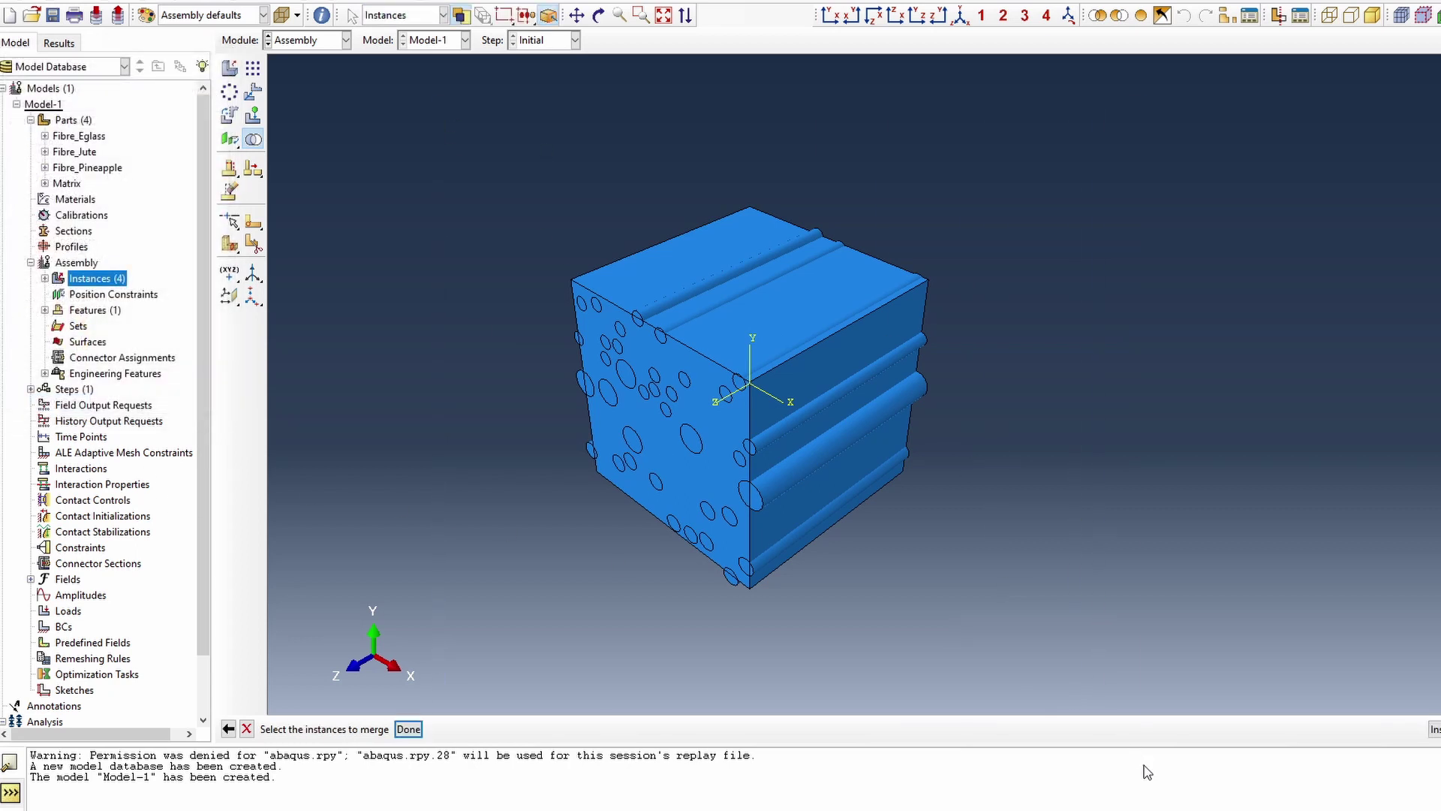
pyautogui.click(409, 729)
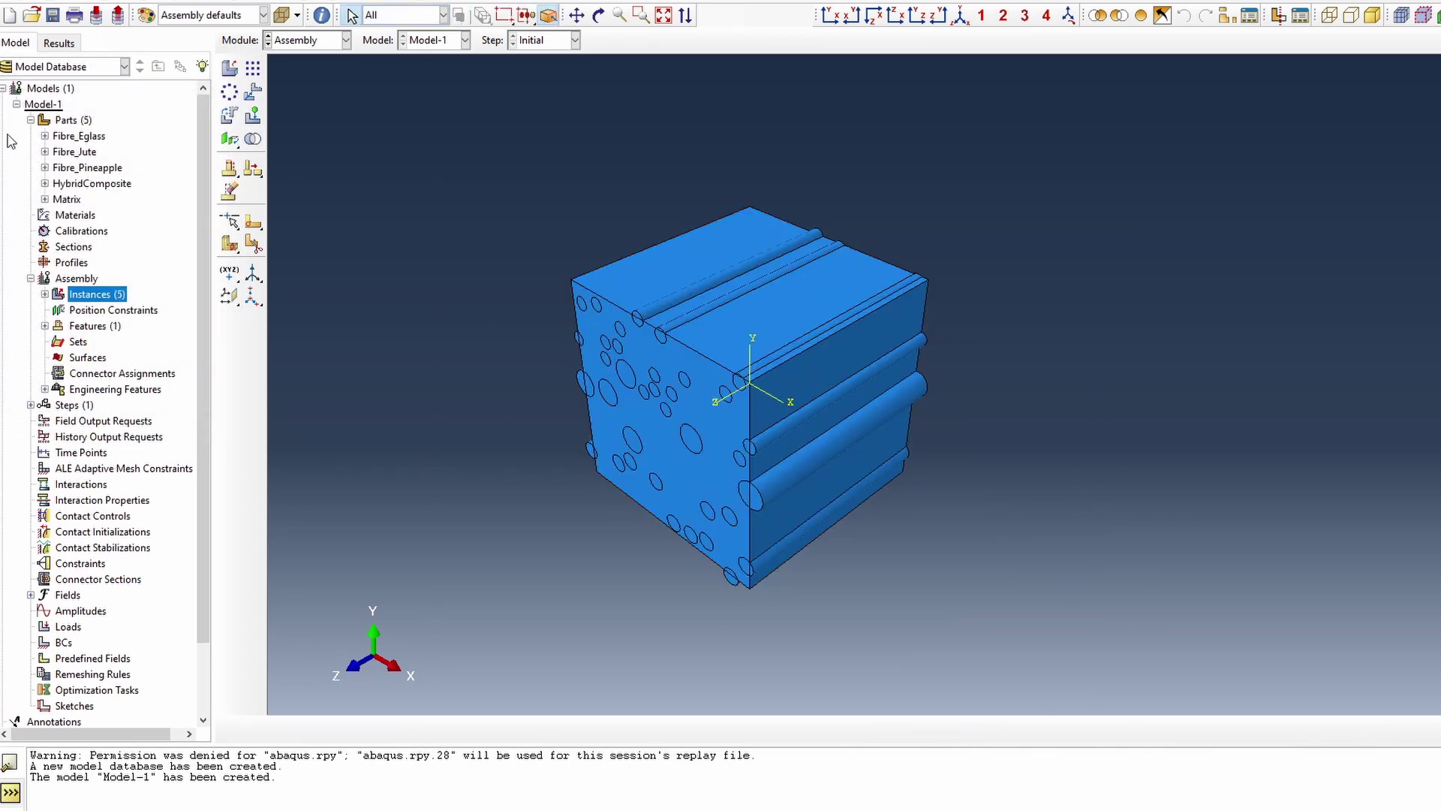
# Open the HybridComposite part and start an extruded cut sketch on the matrix's fibre-end face.
pyautogui.doubleClick(82, 184)
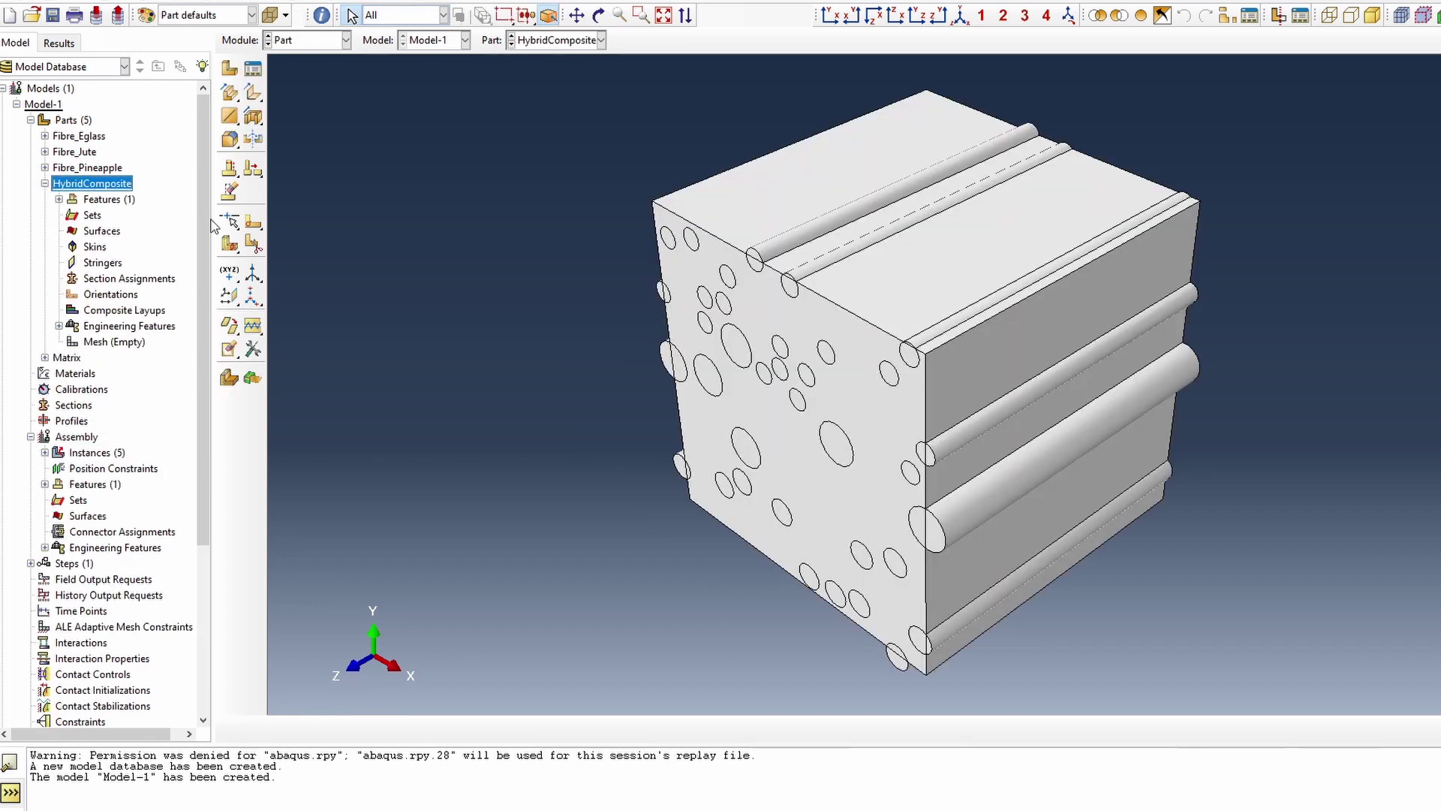
pyautogui.click(253, 117)
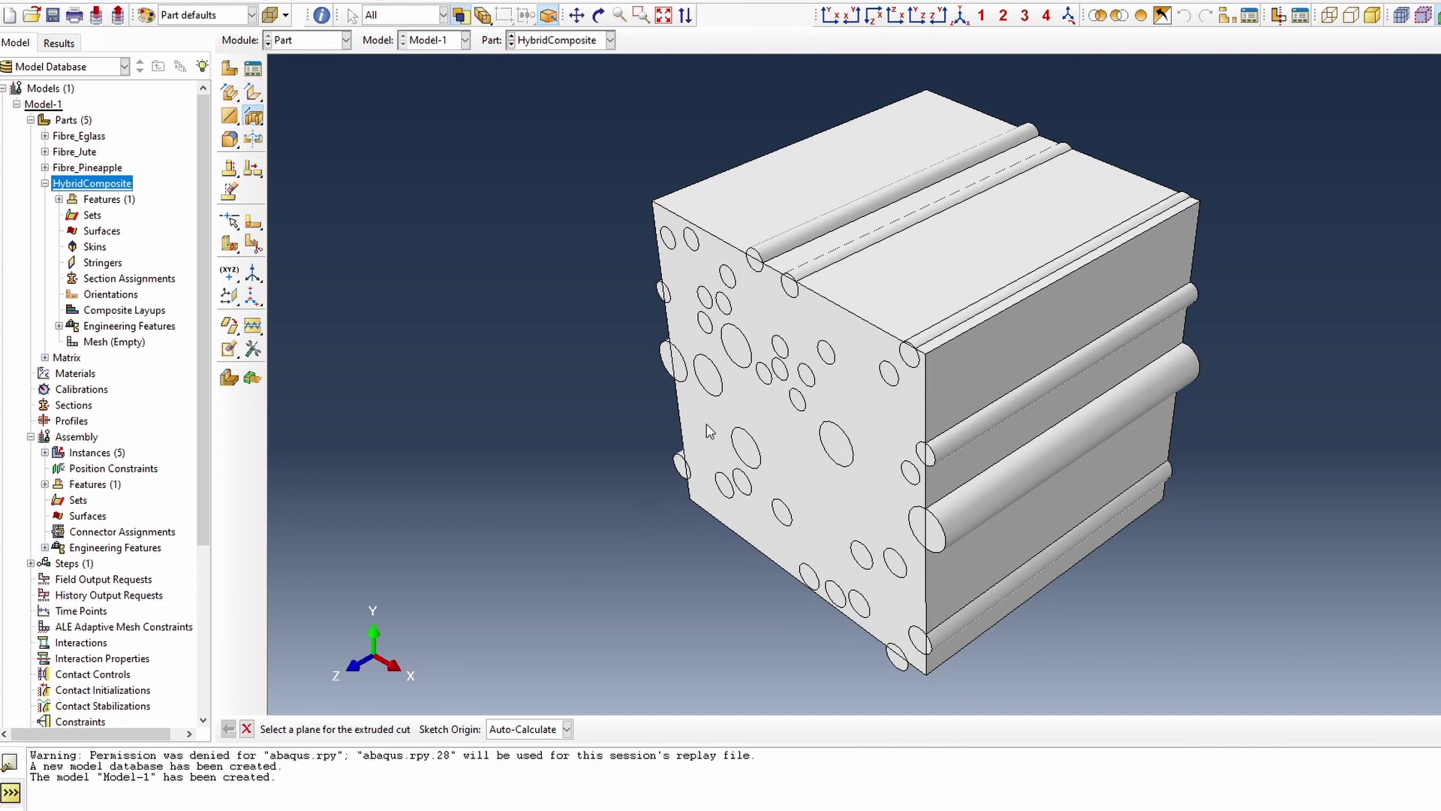
pyautogui.click(682, 423)
pyautogui.click(680, 418)
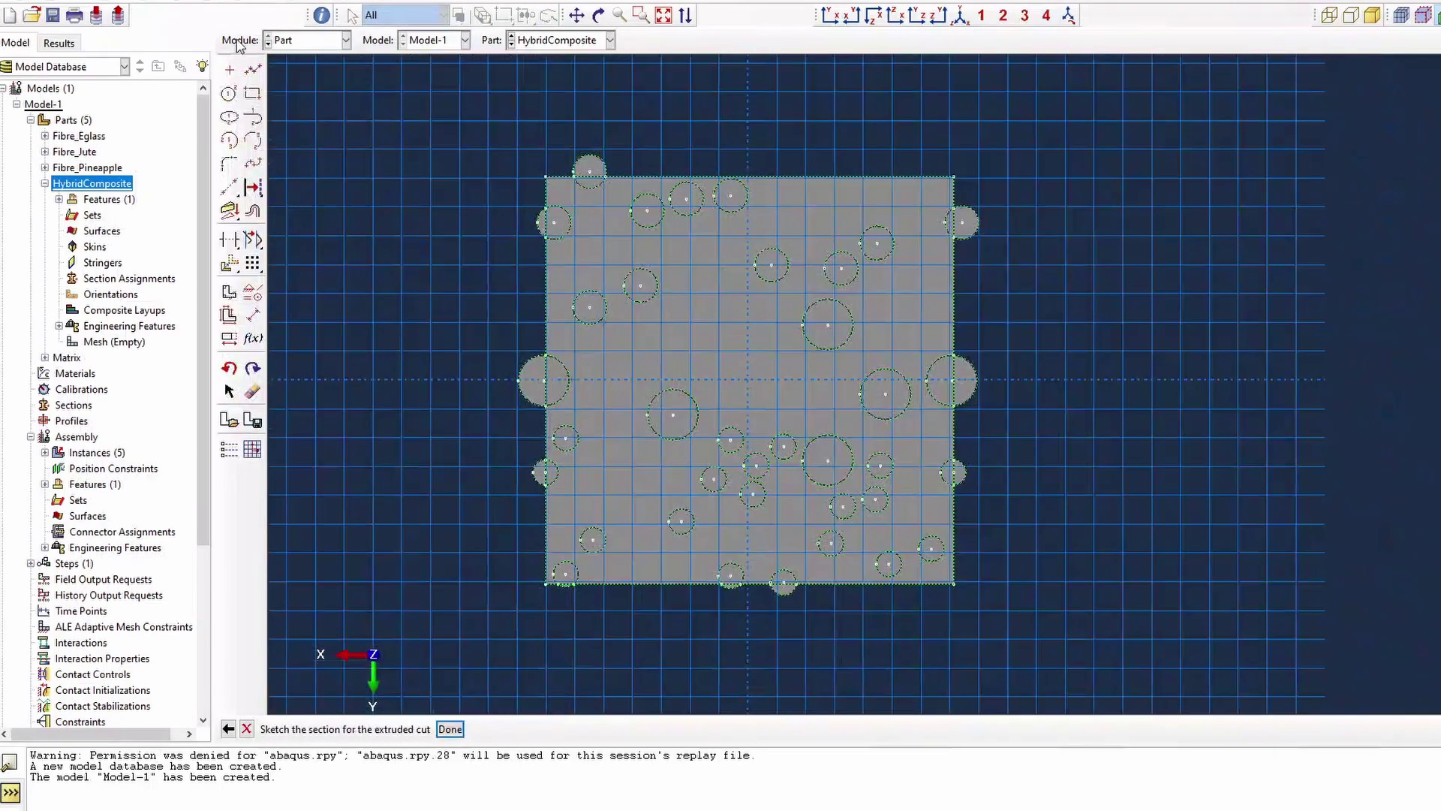
pyautogui.click(253, 93)
pyautogui.scroll(2, 547, 584)
pyautogui.click(546, 583)
pyautogui.press('Escape')
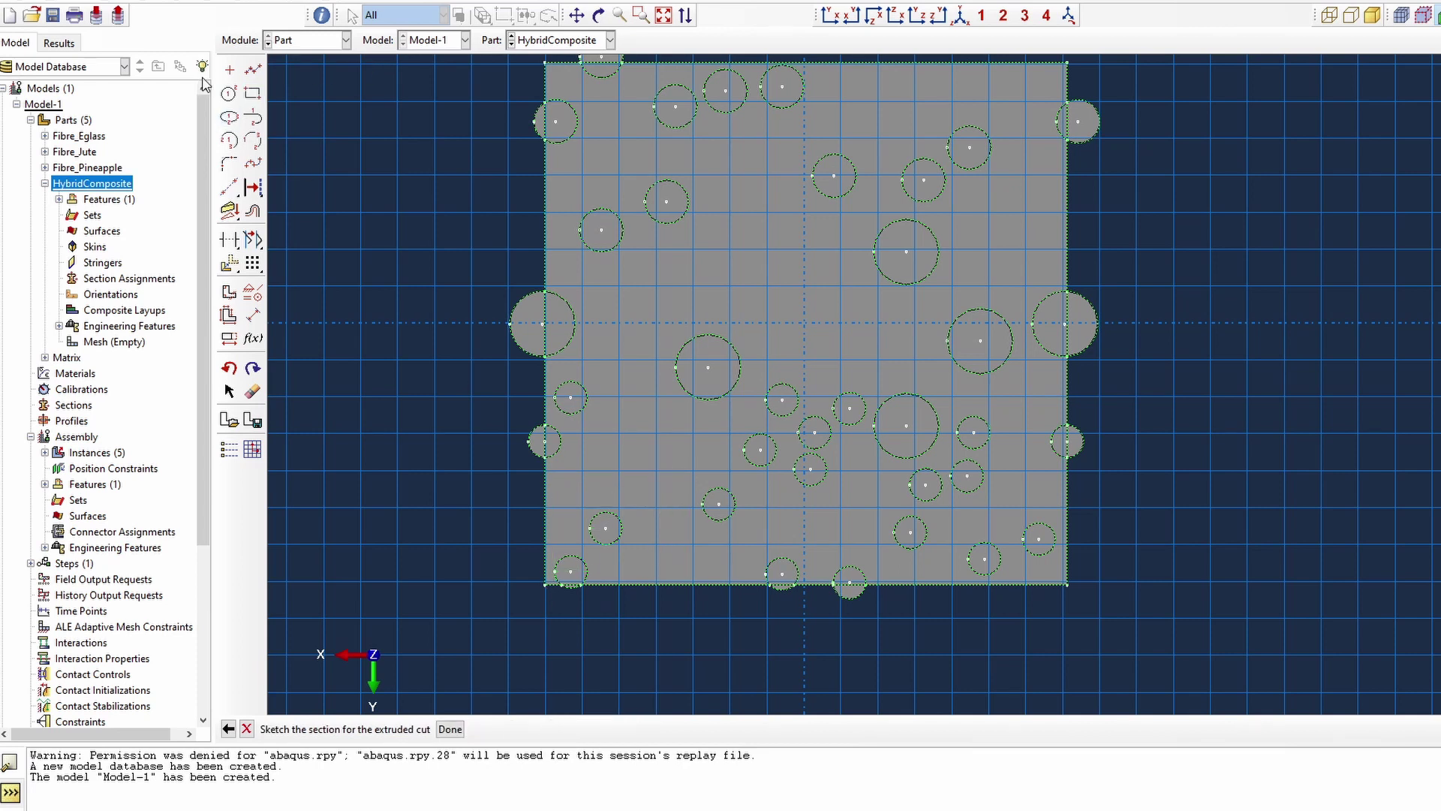
# Draw a rectangle on the cut sketch tracing the matrix square between its opposite corners.
pyautogui.click(253, 93)
pyautogui.scroll(1, 498, 579)
pyautogui.scroll(1, 501, 586)
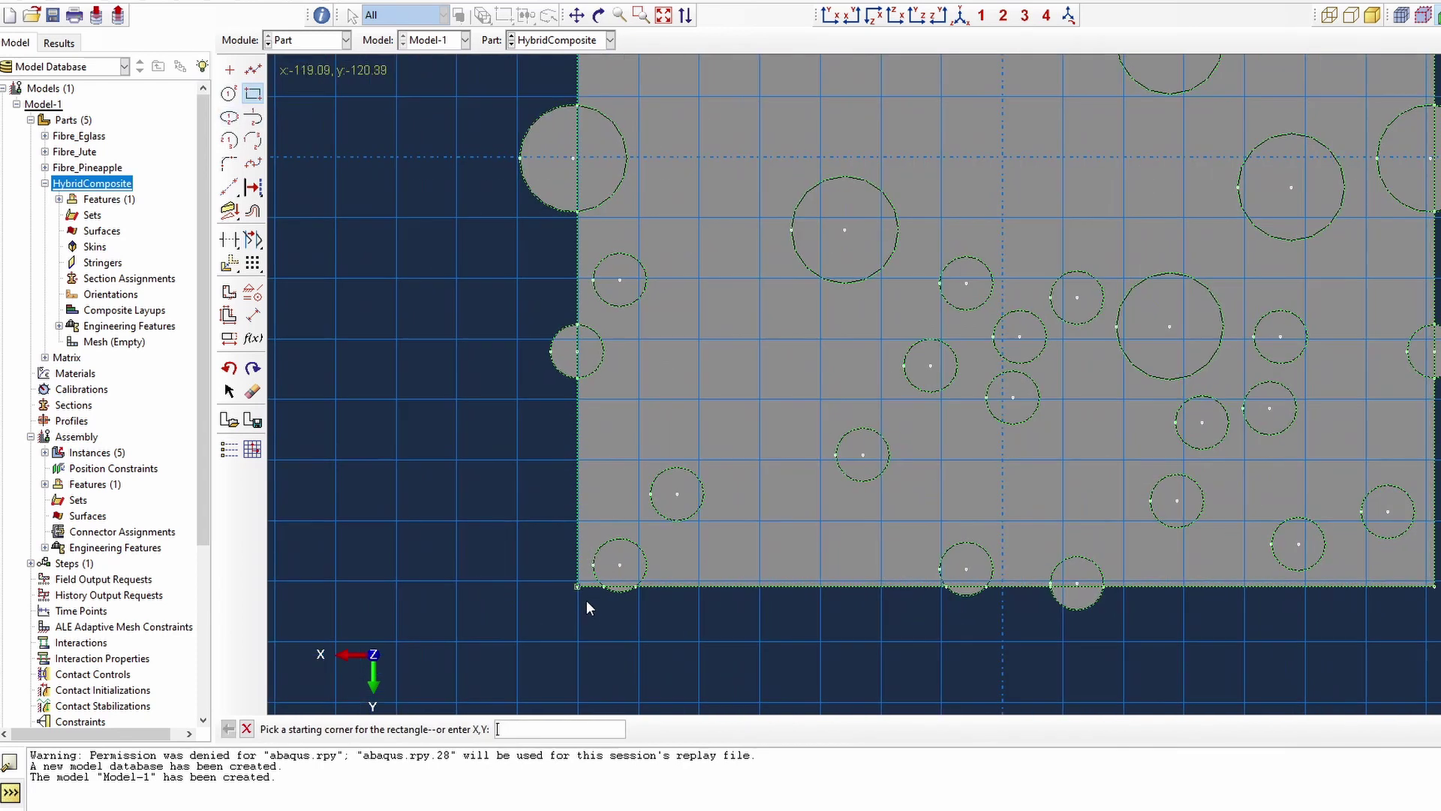
pyautogui.click(576, 587)
pyautogui.scroll(-3, 1168, 287)
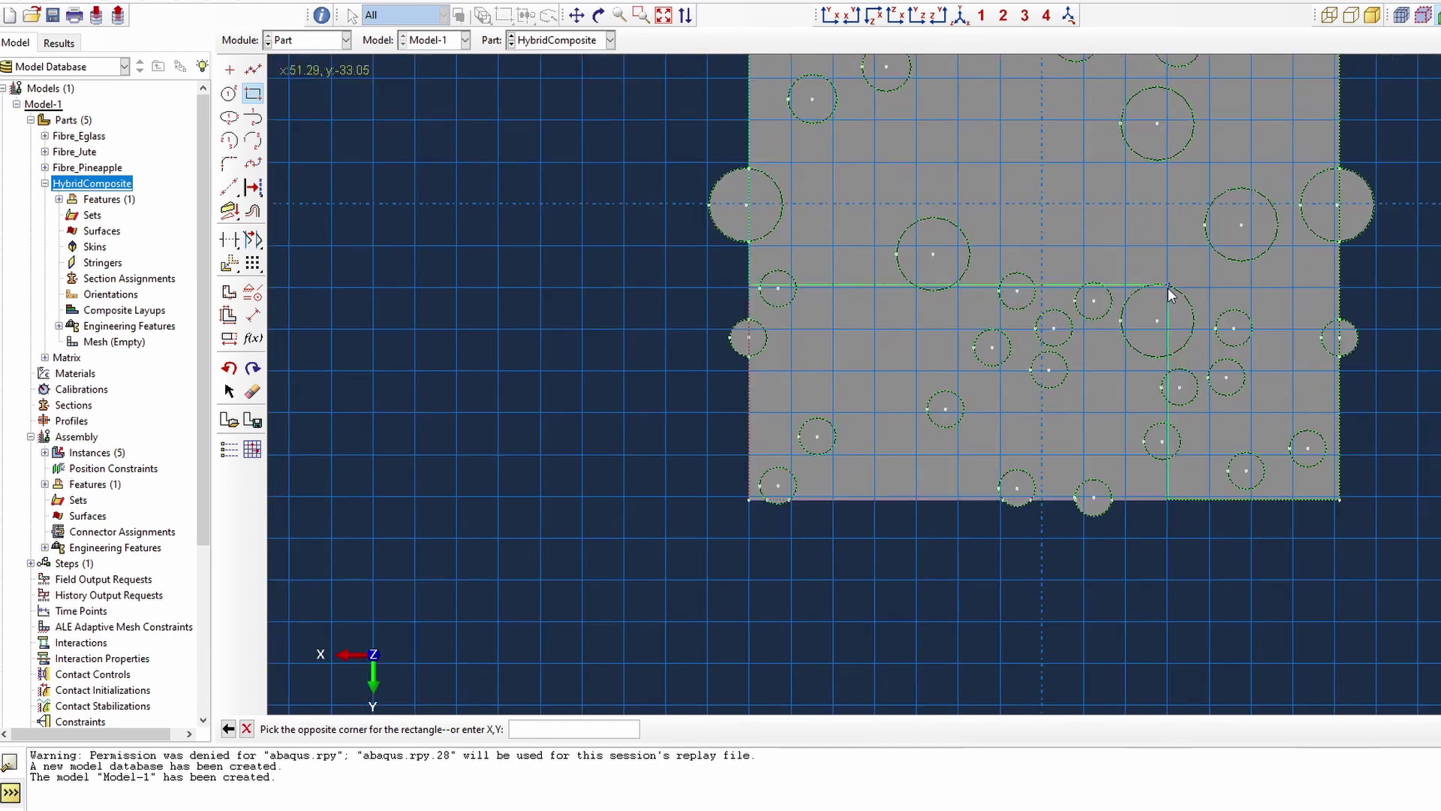
pyautogui.scroll(-1, 1246, 162)
pyautogui.scroll(3, 1254, 120)
pyautogui.click(1260, 129)
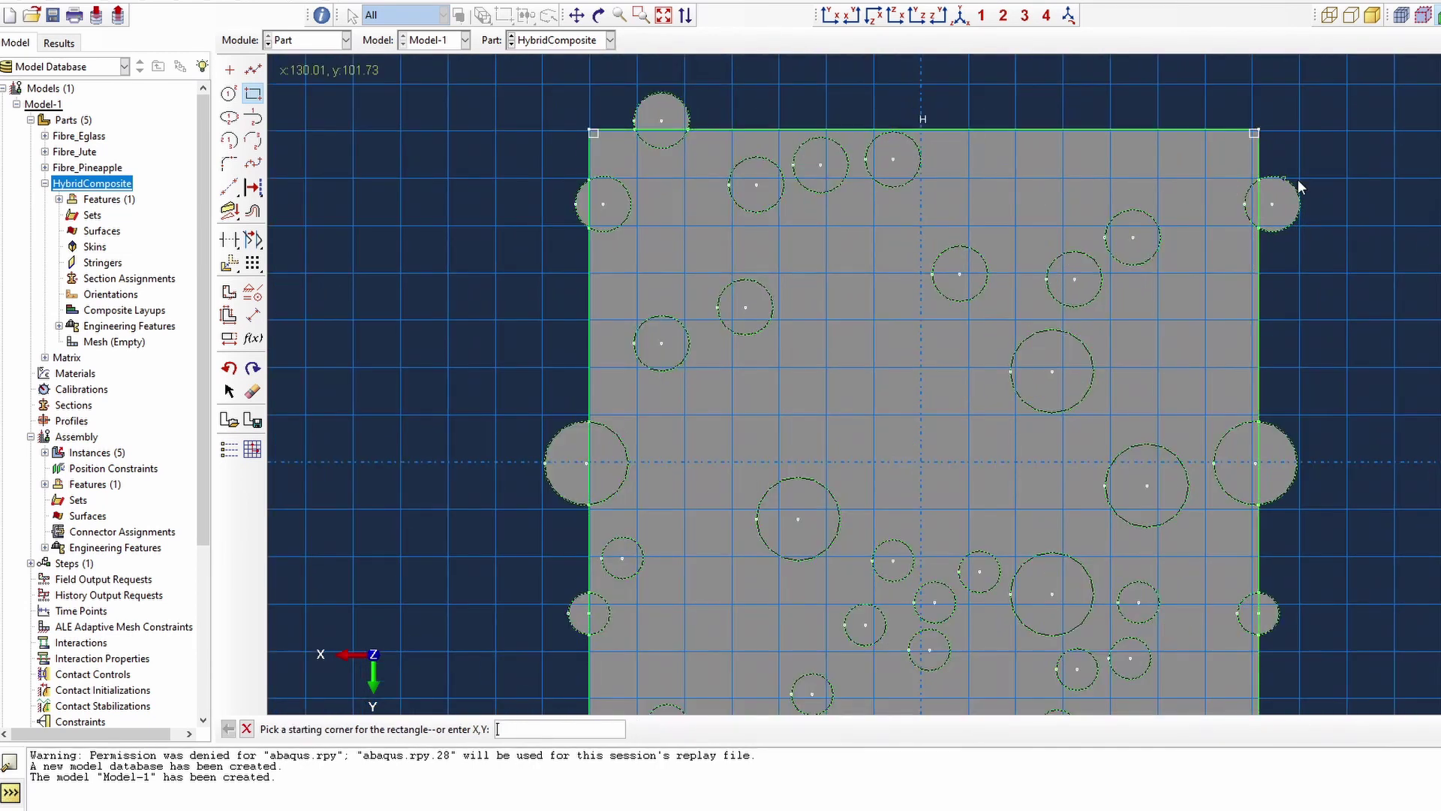
# Draw a larger rectangle enclosing the square and all protruding fibres, and complete the cut with the Through All end condition.
pyautogui.scroll(-3, 1279, 162)
pyautogui.click(915, 90)
pyautogui.click(1426, 591)
pyautogui.rightClick(849, 388)
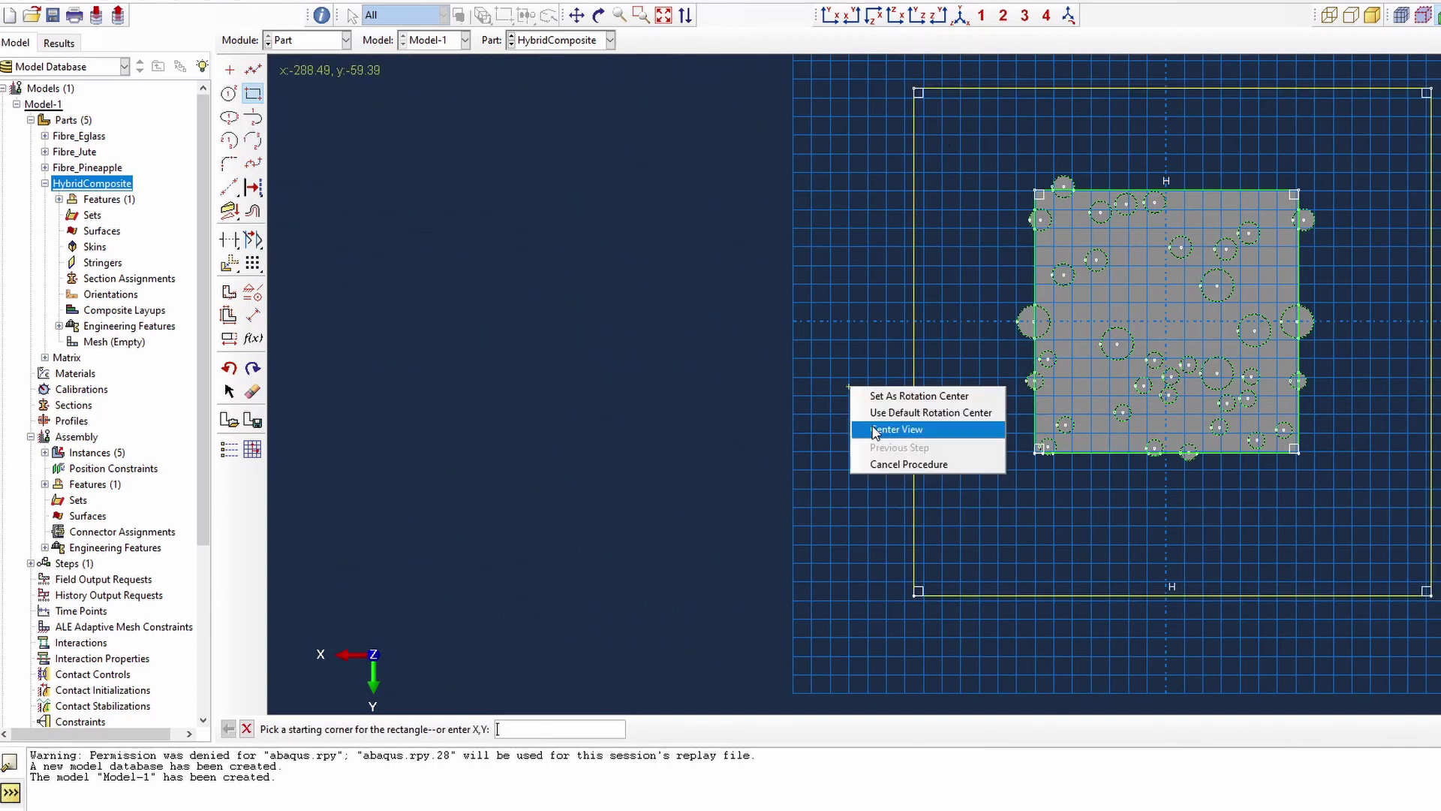
pyautogui.click(890, 463)
pyautogui.click(451, 729)
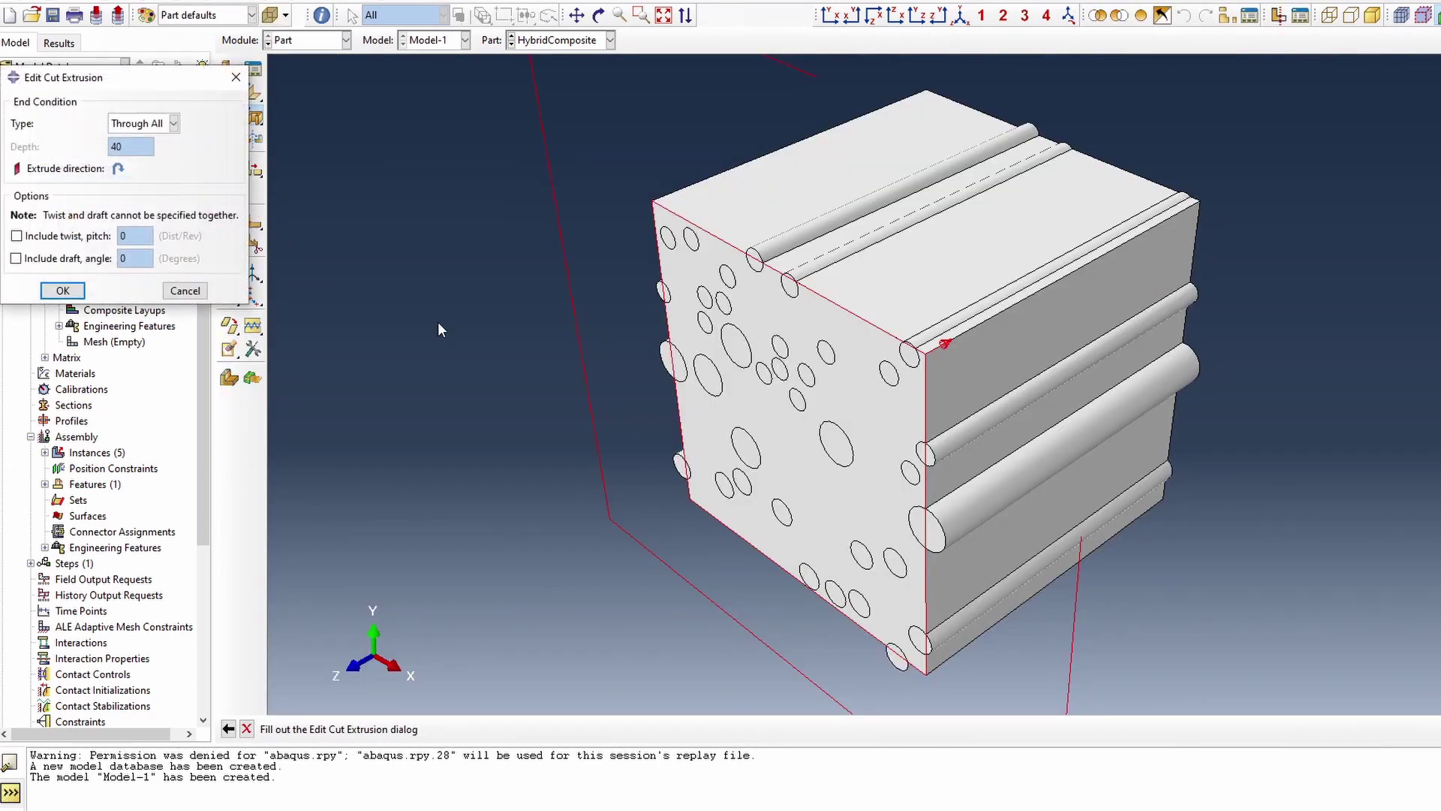
pyautogui.click(78, 294)
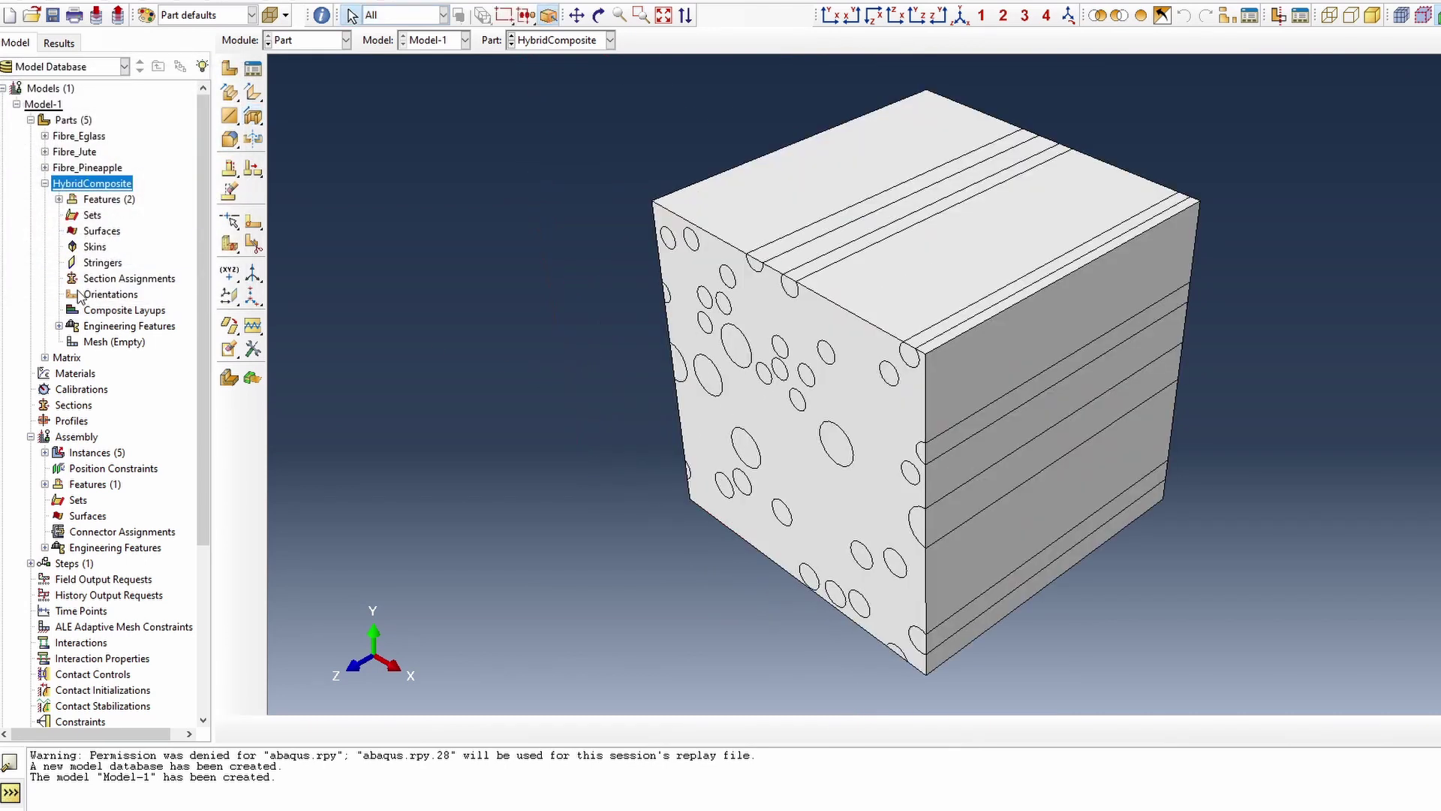
# Create a material named Eglass with isotropic elastic behaviour, Young's modulus 73e9 and Poisson's ratio 0.21.
pyautogui.click(45, 183)
pyautogui.click(74, 215)
pyautogui.doubleClick(74, 217)
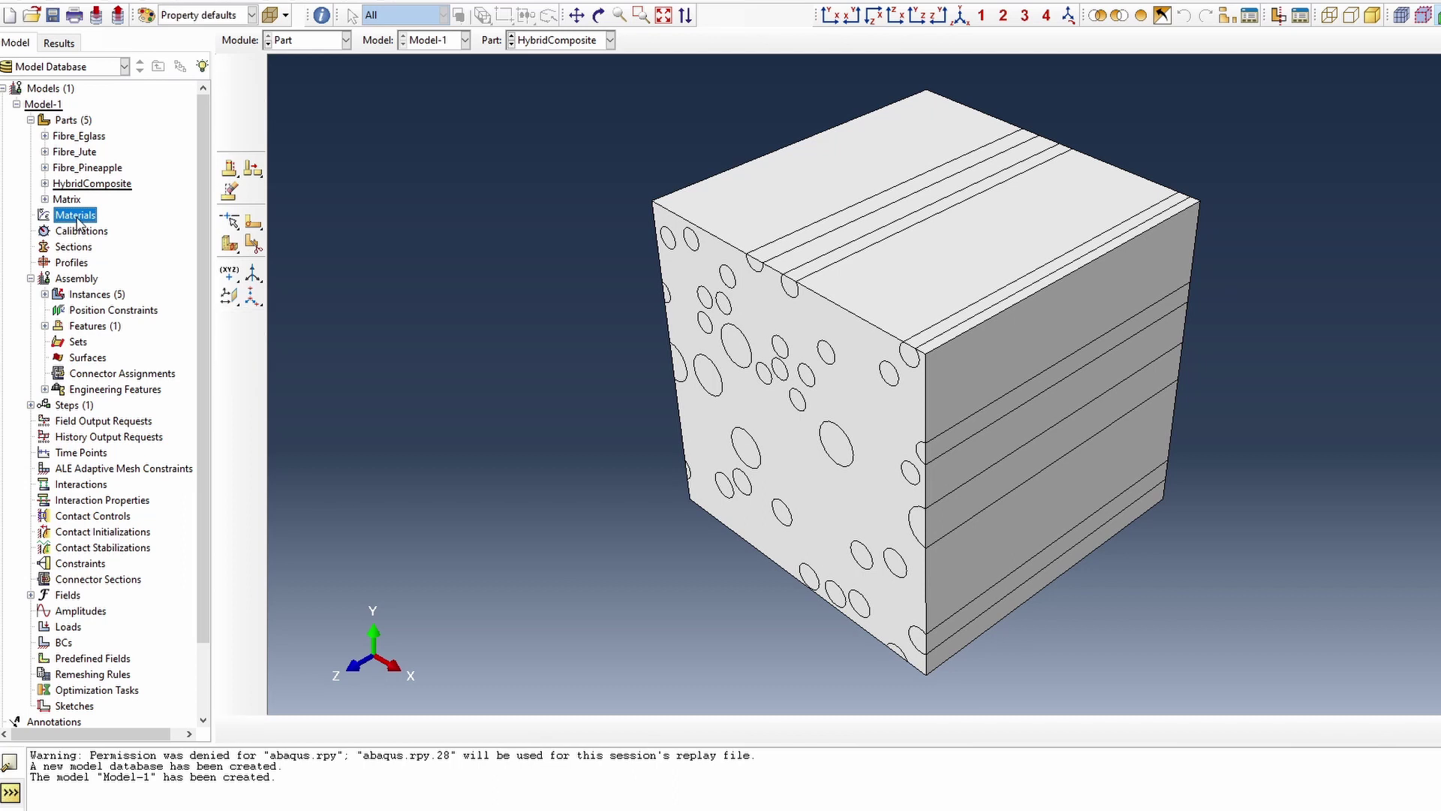
pyautogui.write('E')
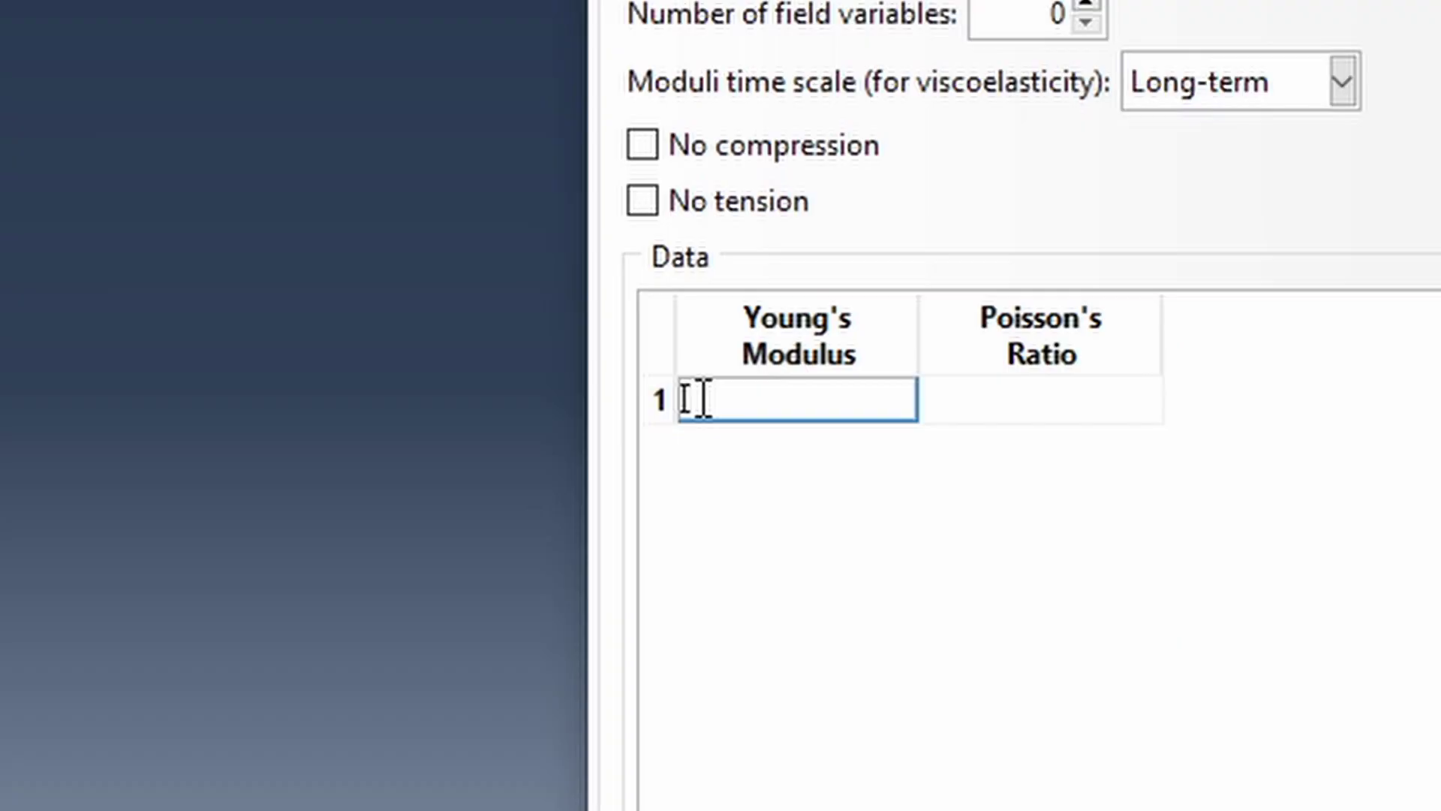
pyautogui.write('73e9')
pyautogui.press('Tab')
pyautogui.write('0.21')
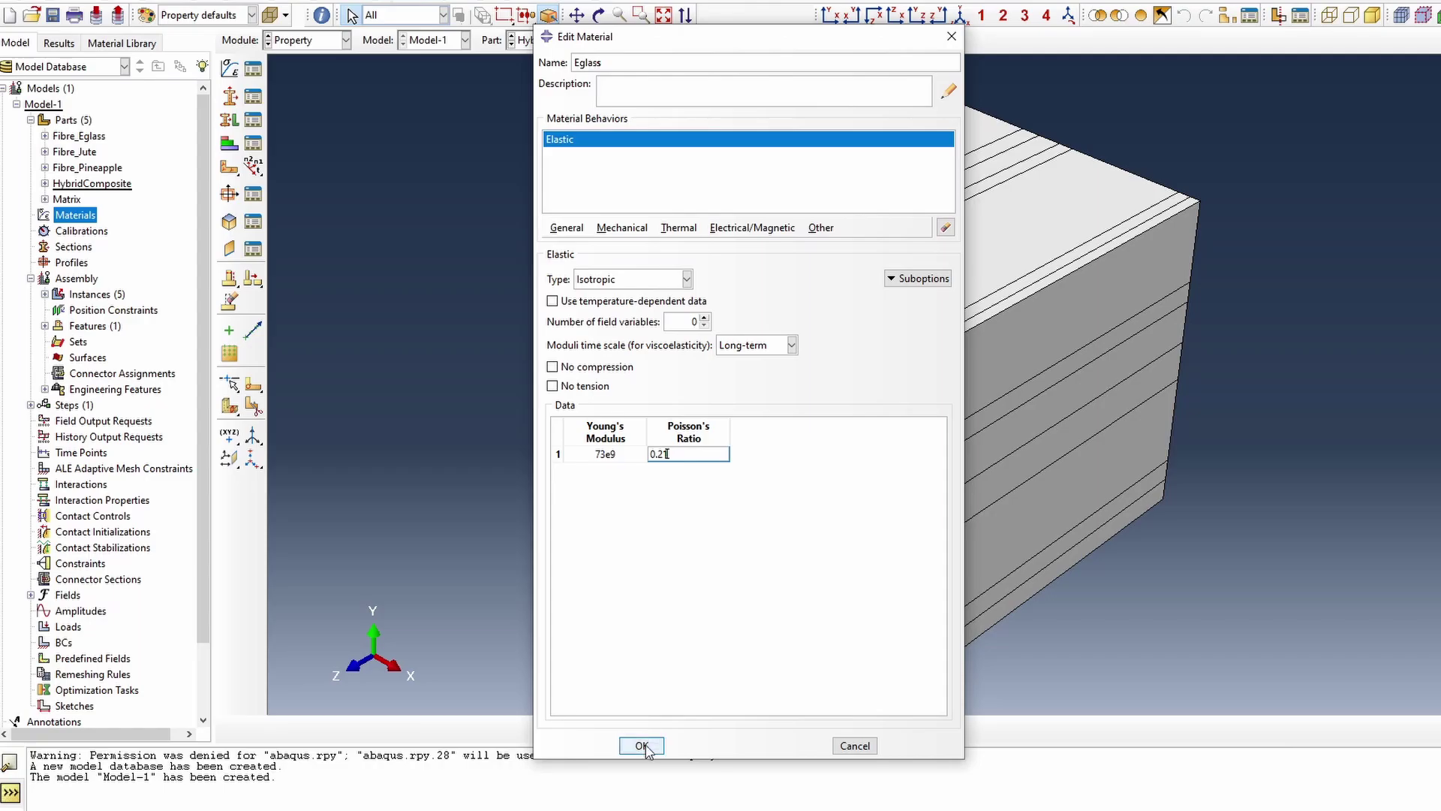
pyautogui.click(642, 749)
# Start a new material named Jute and add isotropic elastic behaviour to it.
pyautogui.doubleClick(69, 219)
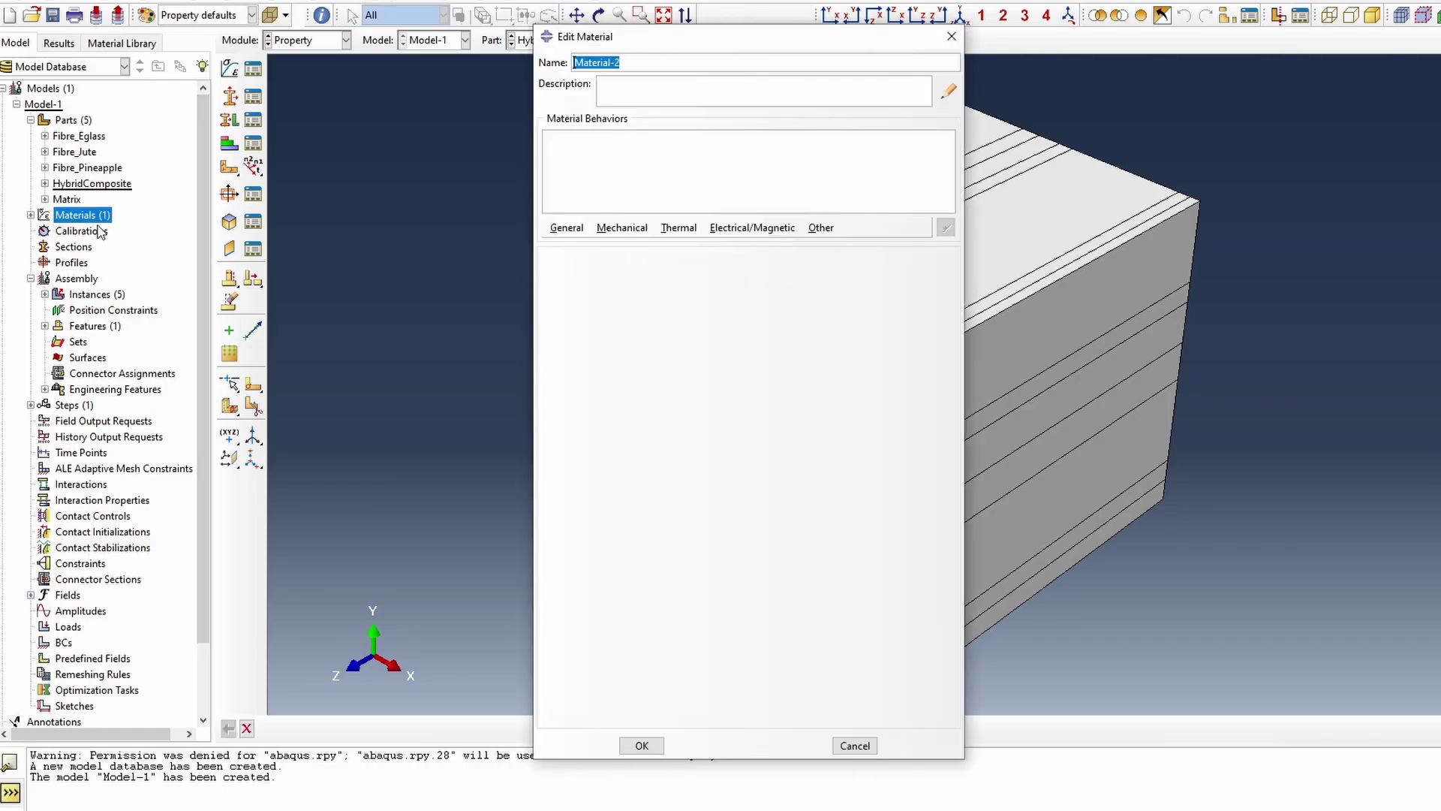
pyautogui.press('BackSpace')
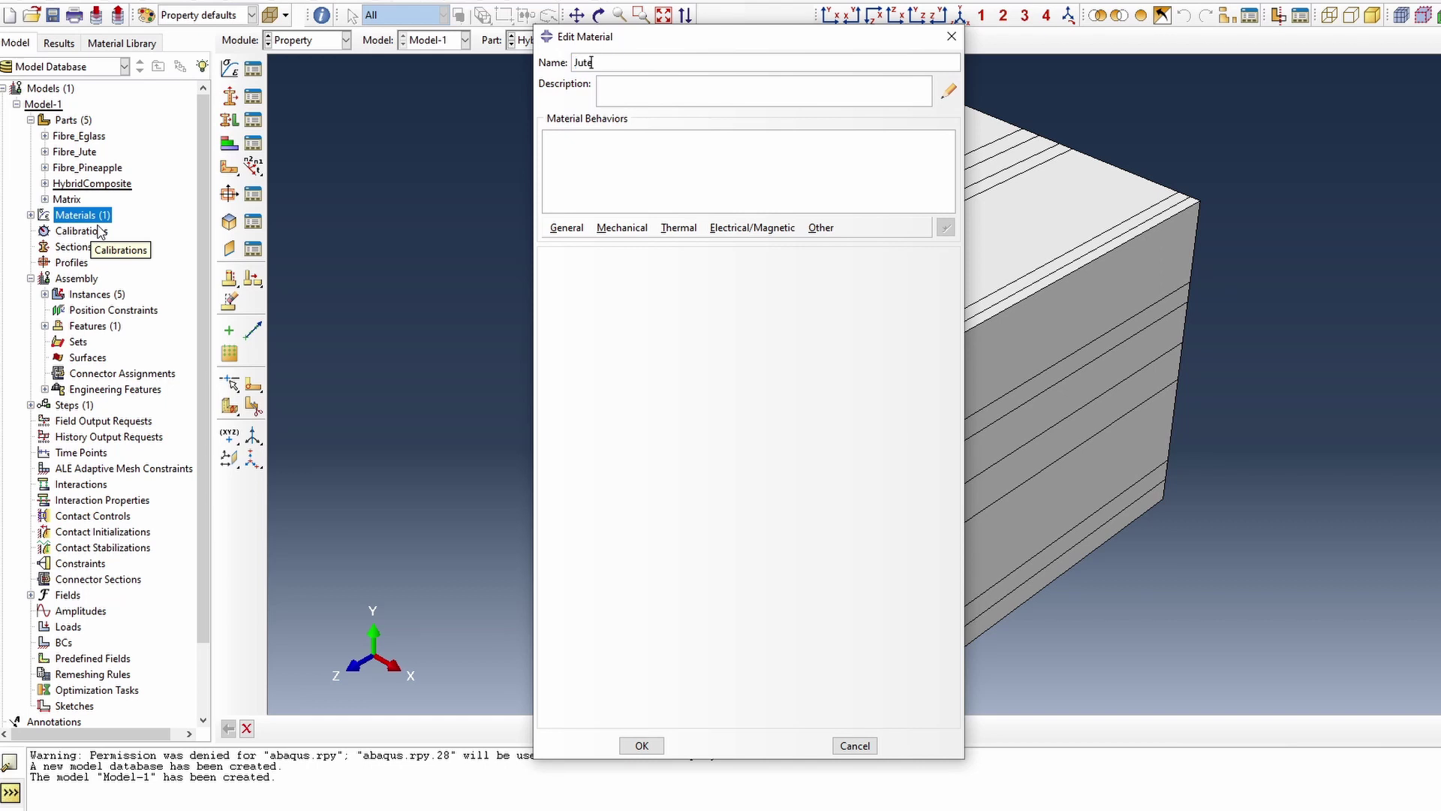
pyautogui.click(623, 229)
pyautogui.moveTo(741, 253)
pyautogui.click(841, 247)
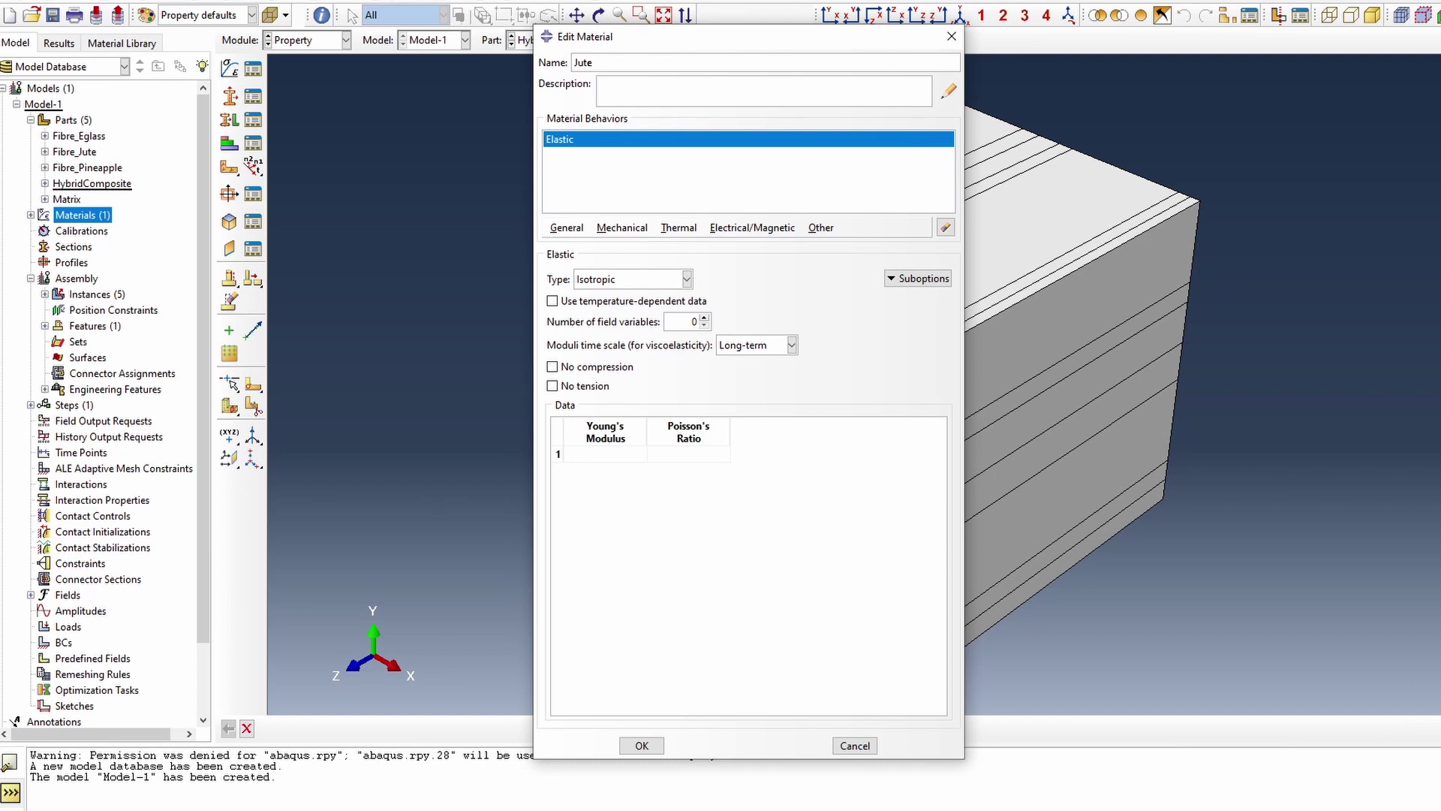
# Give the Jute material a Young's modulus of 35e9 and a Poisson's ratio of 0.35, and save it.
pyautogui.click(833, 750)
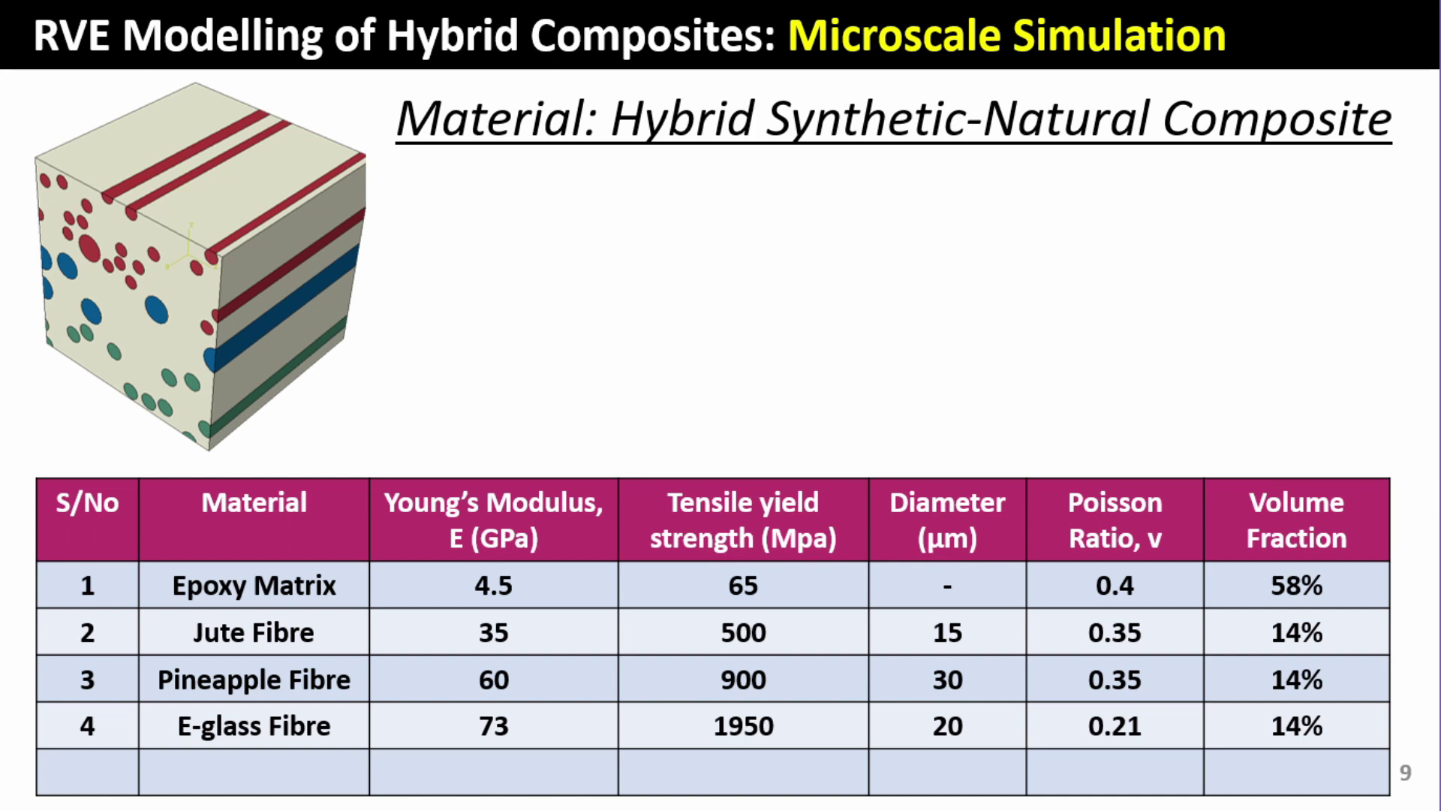
pyautogui.hotkey('alt', 'Tab')
pyautogui.click(593, 454)
pyautogui.write('35e9')
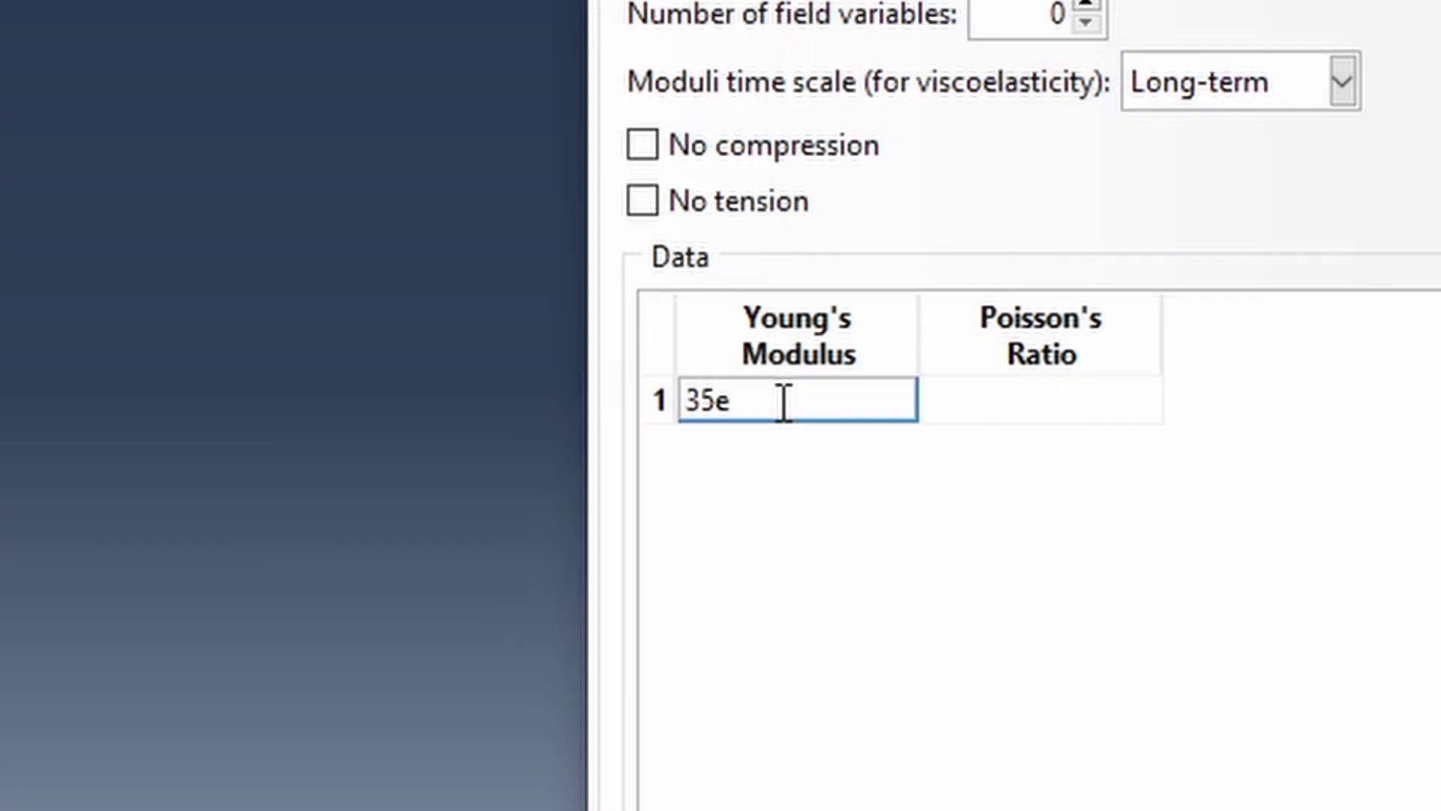
pyautogui.press('Tab')
pyautogui.write('0.35')
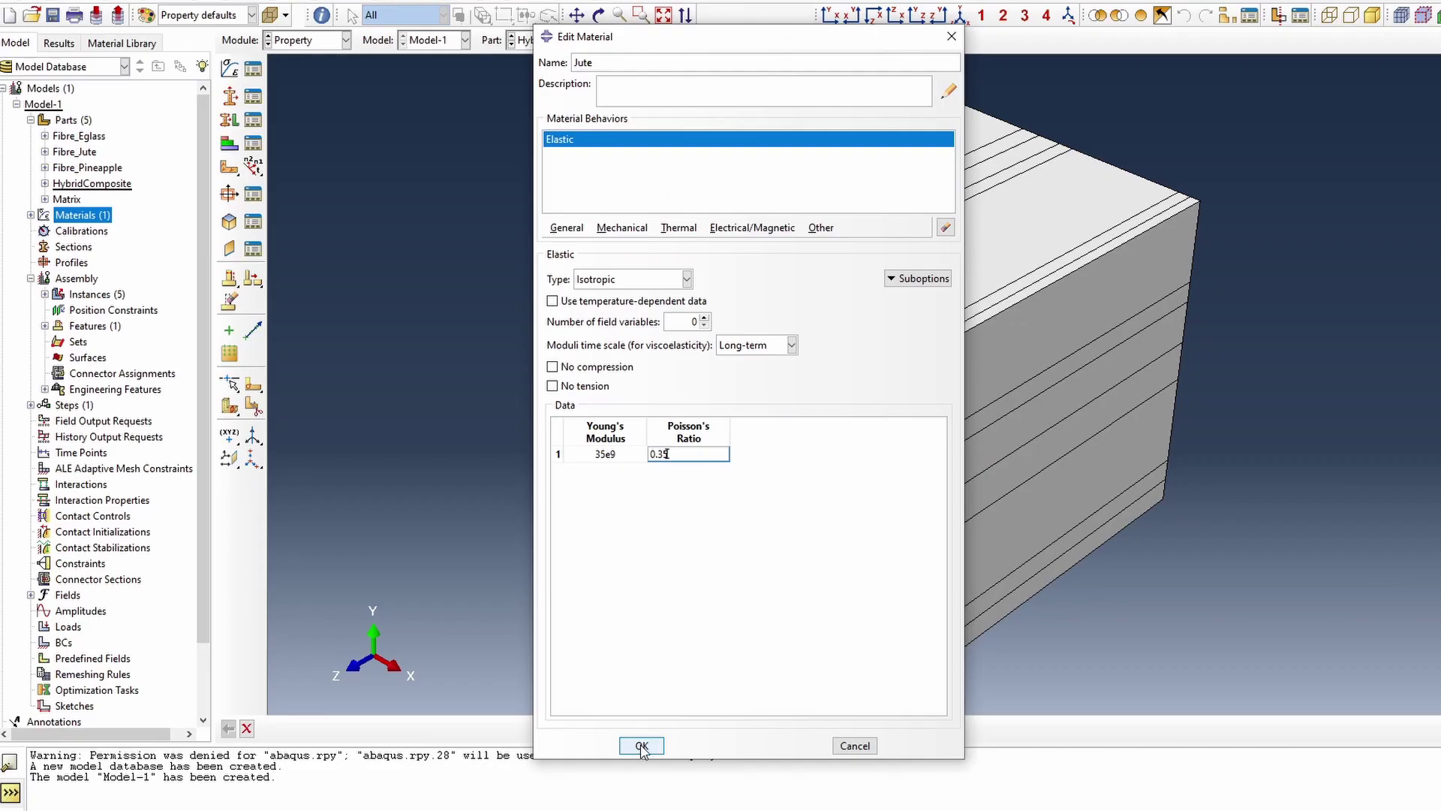
pyautogui.click(642, 746)
# Start a new material named Pineapple and add isotropic elastic behaviour to it.
pyautogui.doubleClick(84, 215)
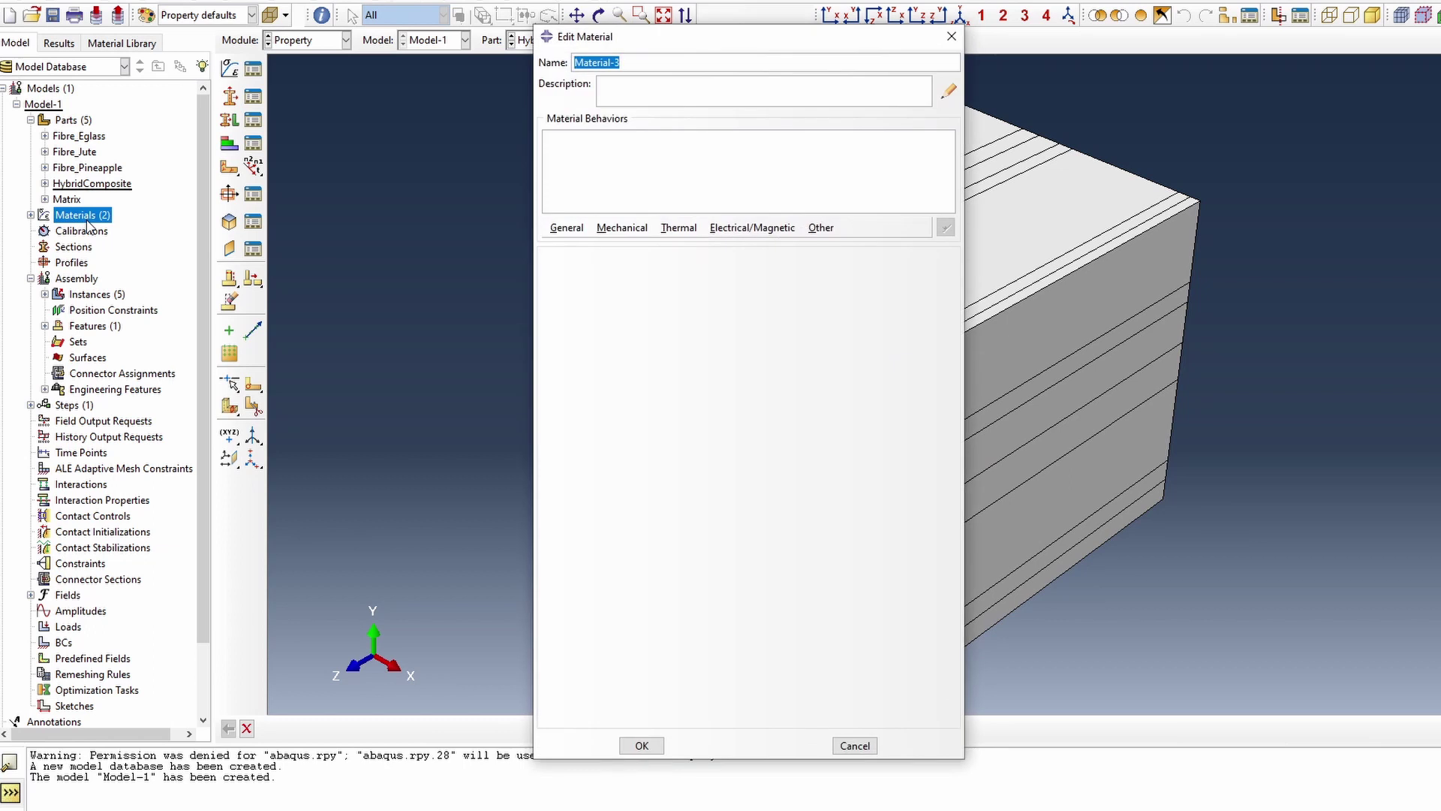
pyautogui.write('Pineapple')
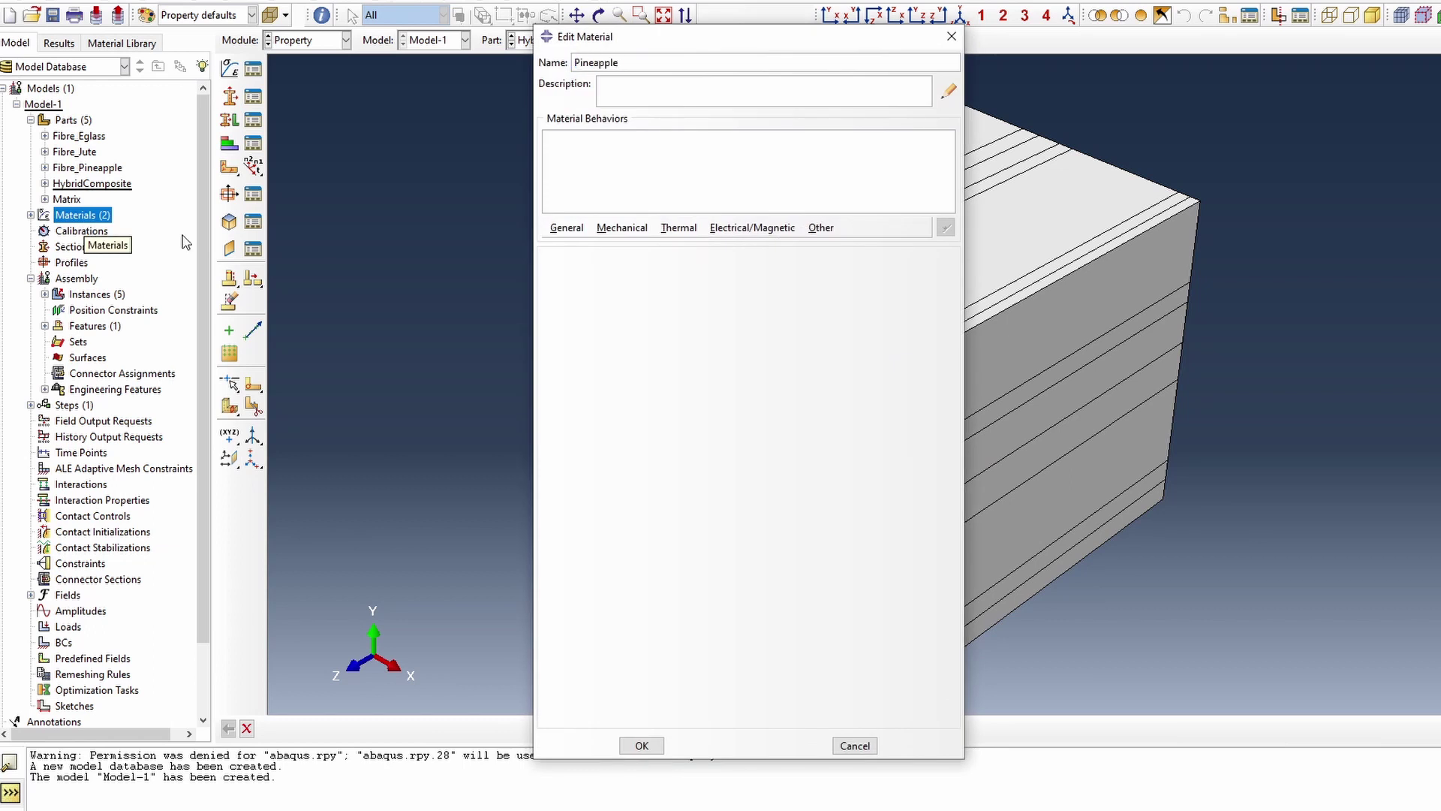
pyautogui.click(622, 227)
pyautogui.moveTo(644, 246)
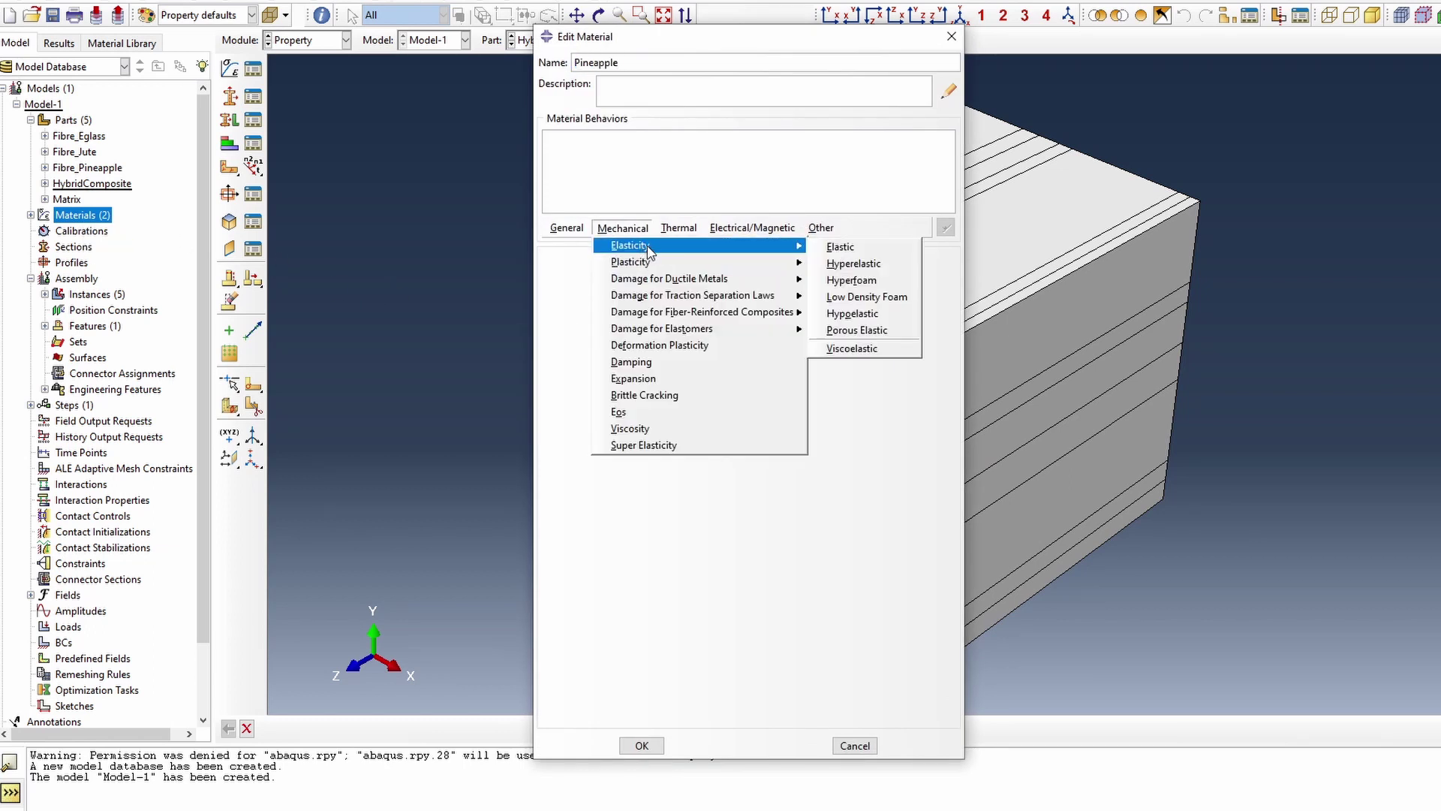
pyautogui.click(826, 246)
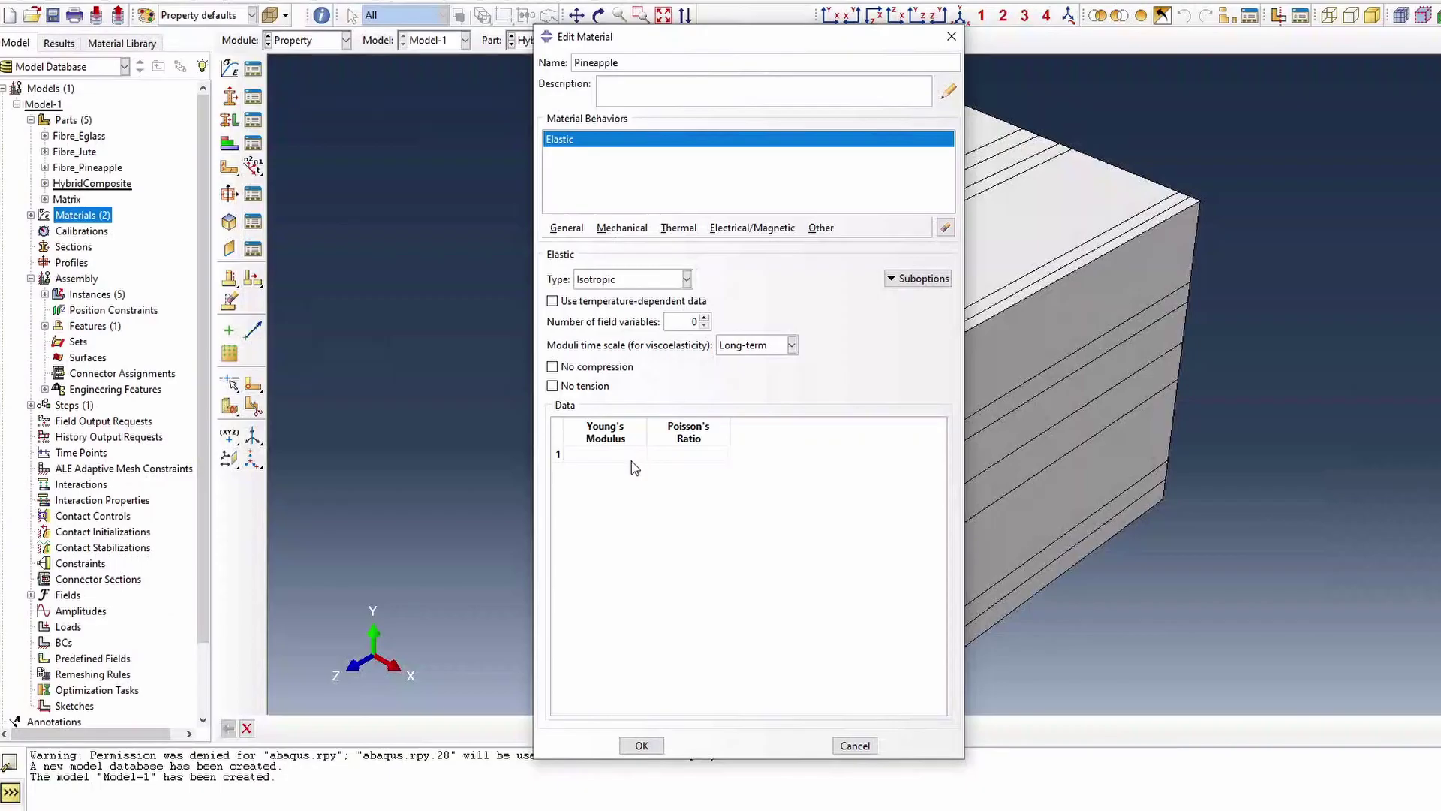
# Give the Pineapple material a Young's modulus of 60e9 and a Poisson's ratio of 0.35, and save it.
pyautogui.click(628, 458)
pyautogui.write('60e9')
pyautogui.press('Tab')
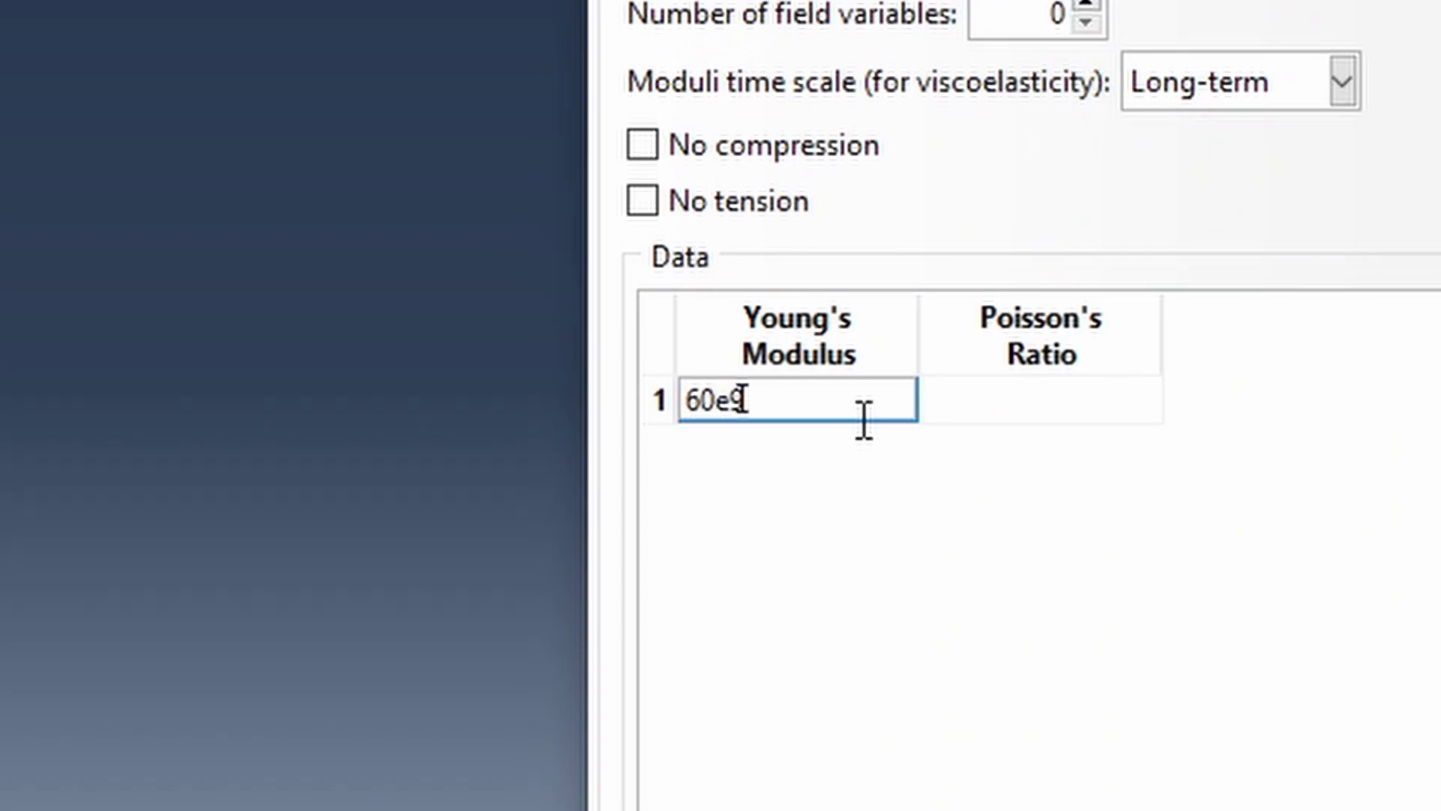
pyautogui.write('0.35')
pyautogui.press('BackSpace')
pyautogui.write('35')
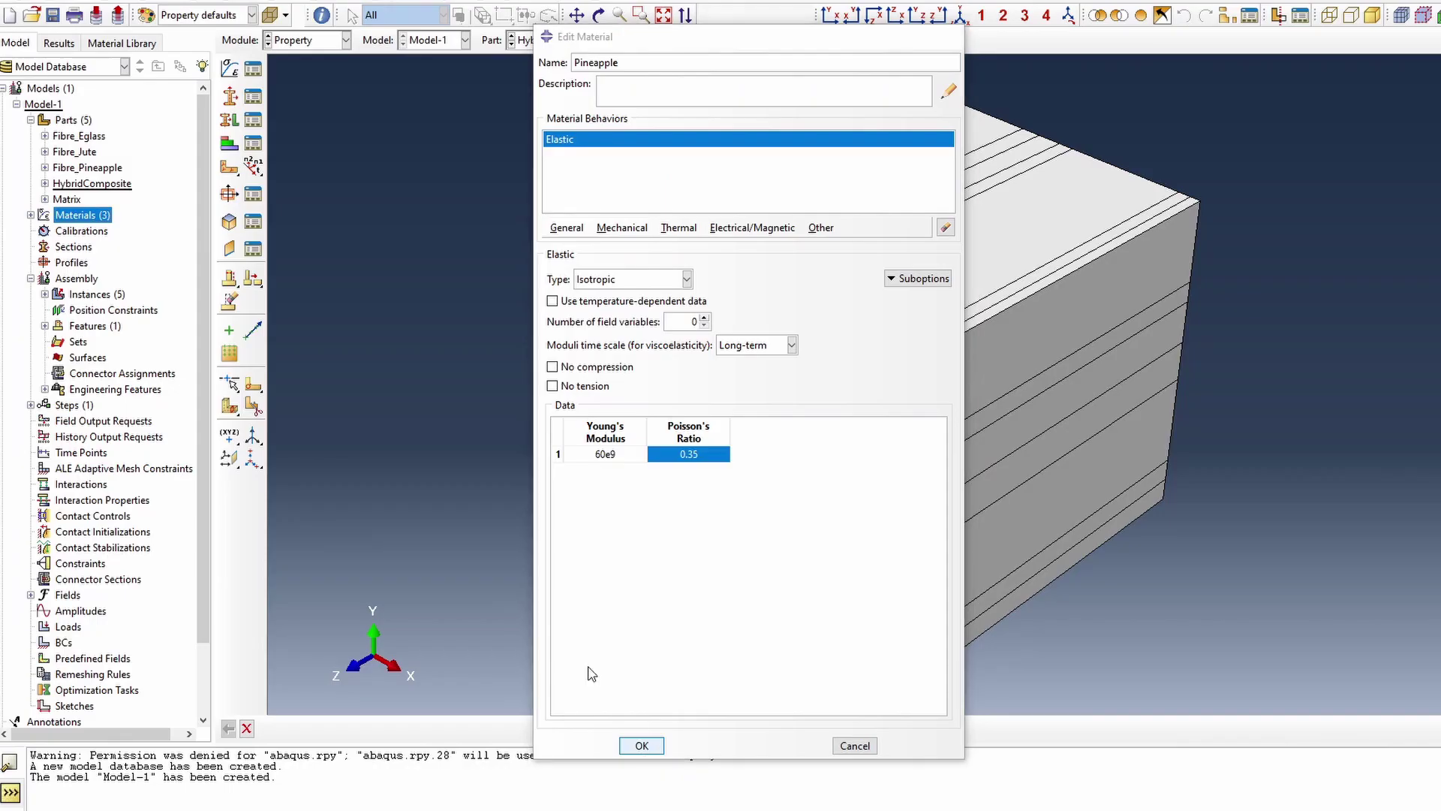
pyautogui.click(643, 743)
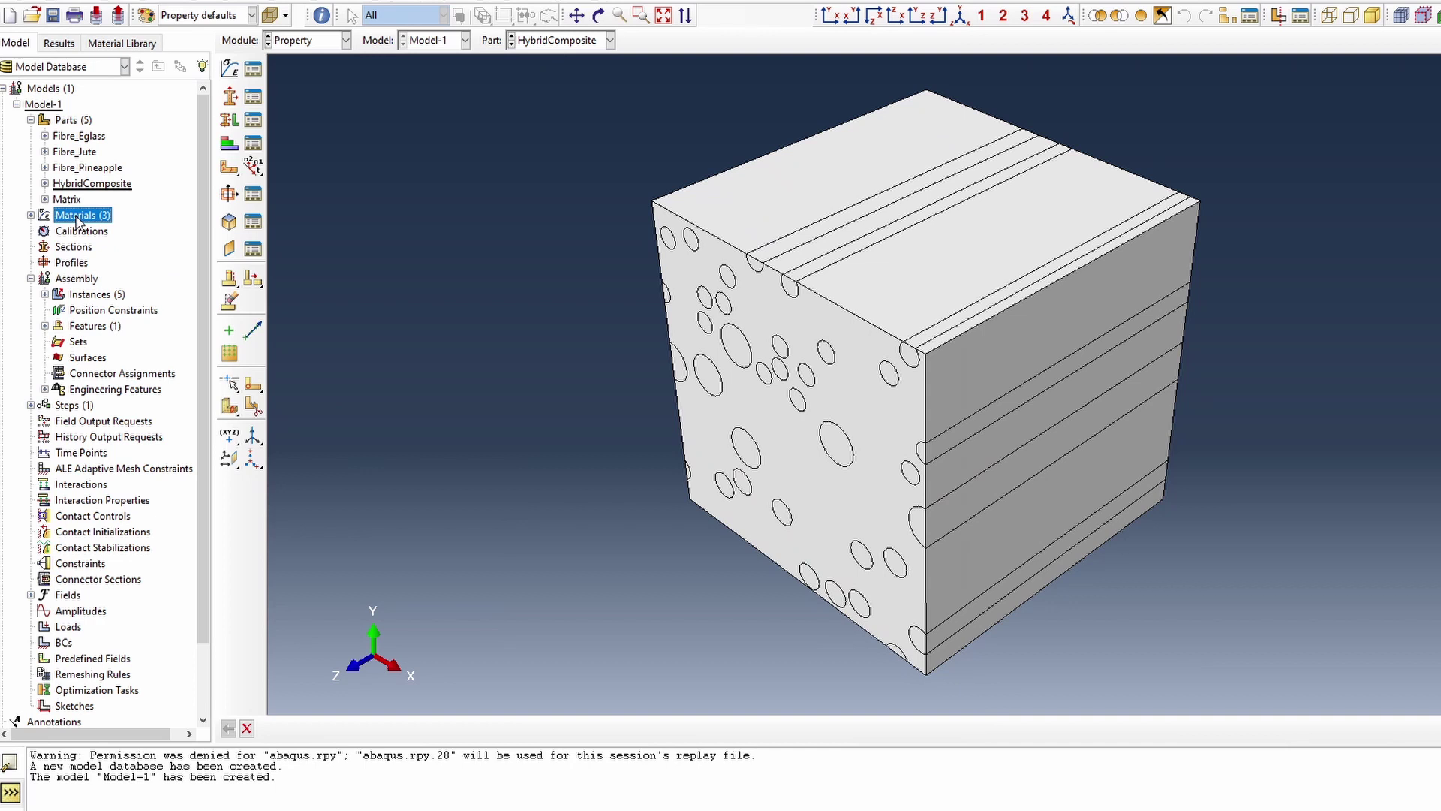
# Create a material named Epoxy with isotropic elastic behaviour, Young's modulus 4.5e9 and Poisson's ratio 0.4.
pyautogui.doubleClick(78, 216)
pyautogui.write('Epoxy')
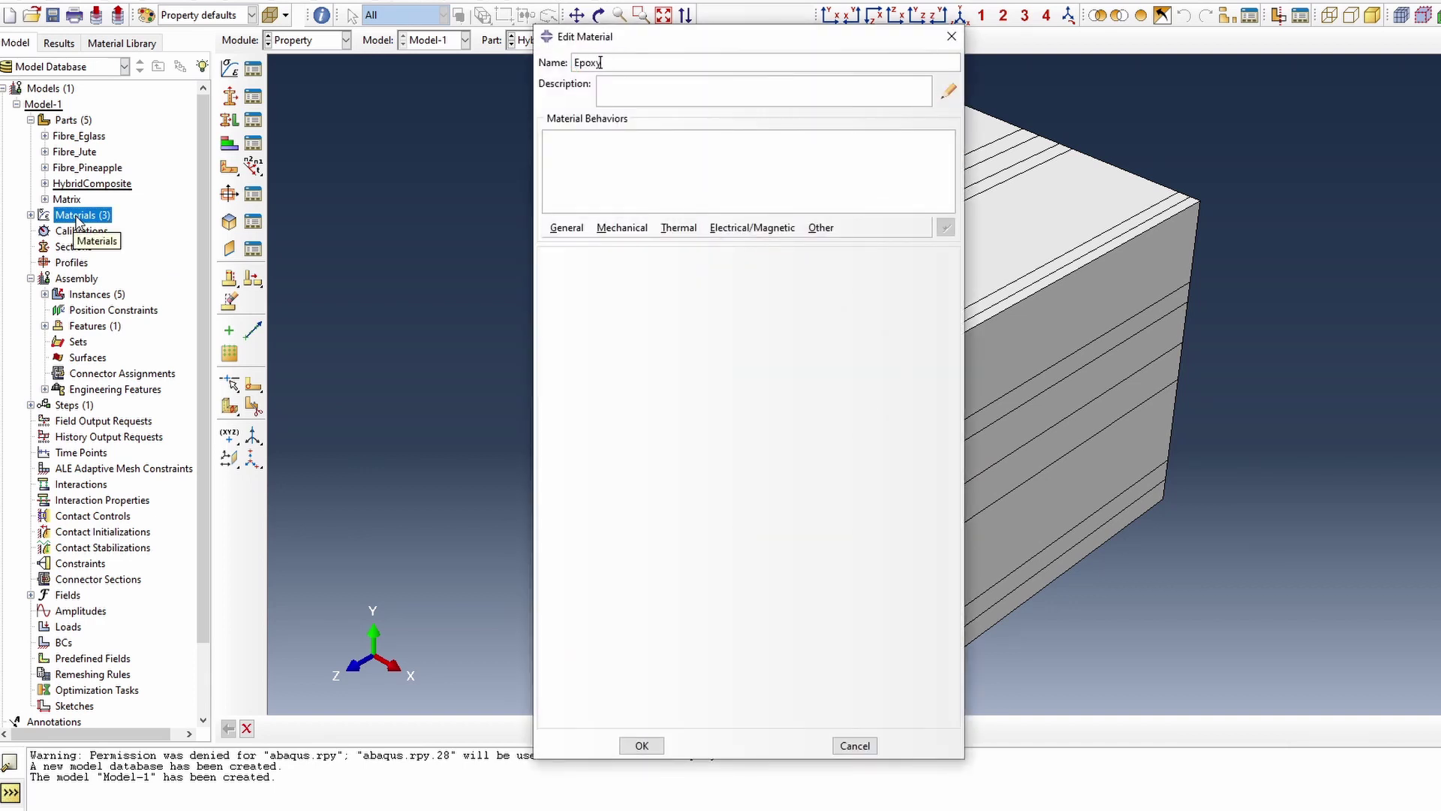
pyautogui.click(617, 229)
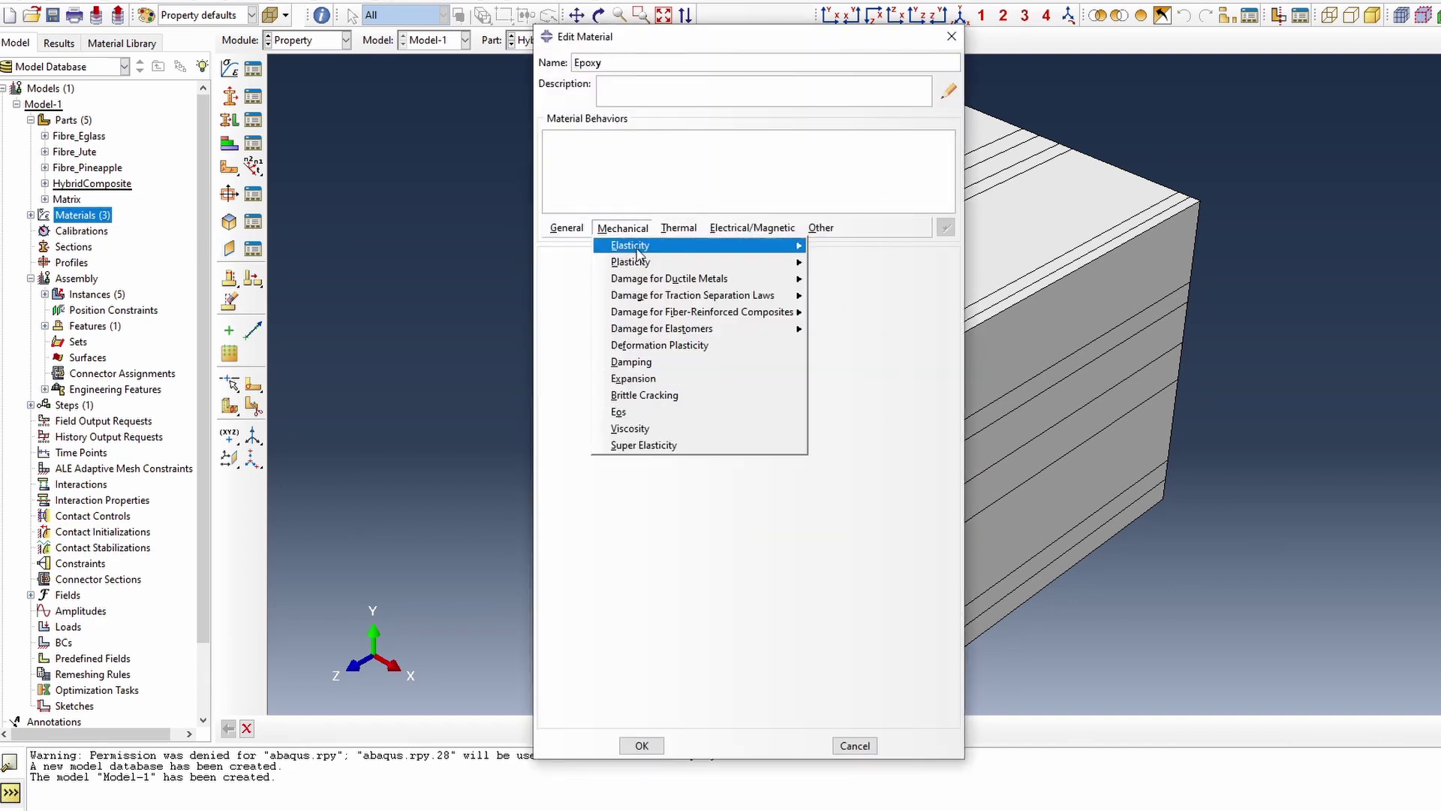
pyautogui.click(830, 246)
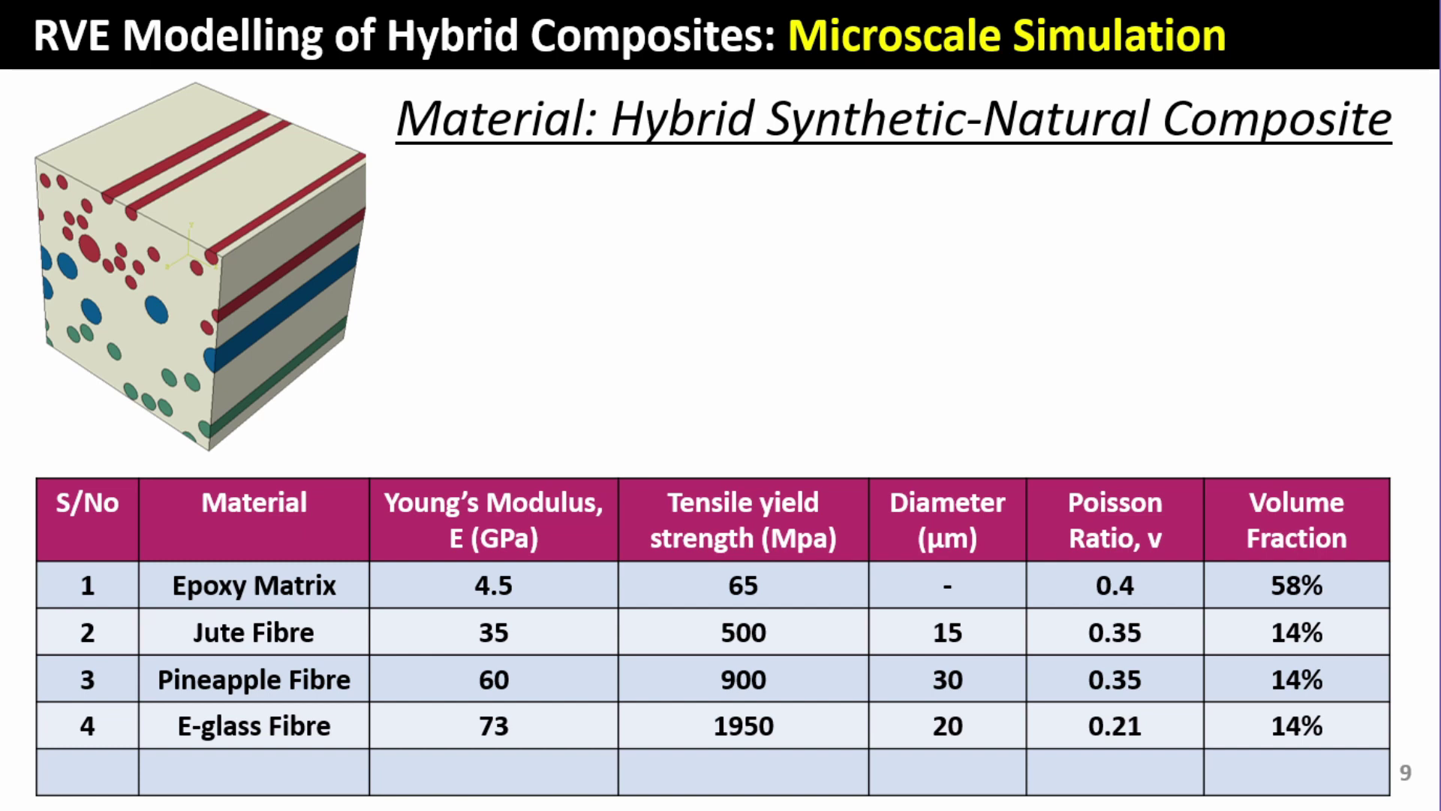
pyautogui.write('4')
pyautogui.write('.5')
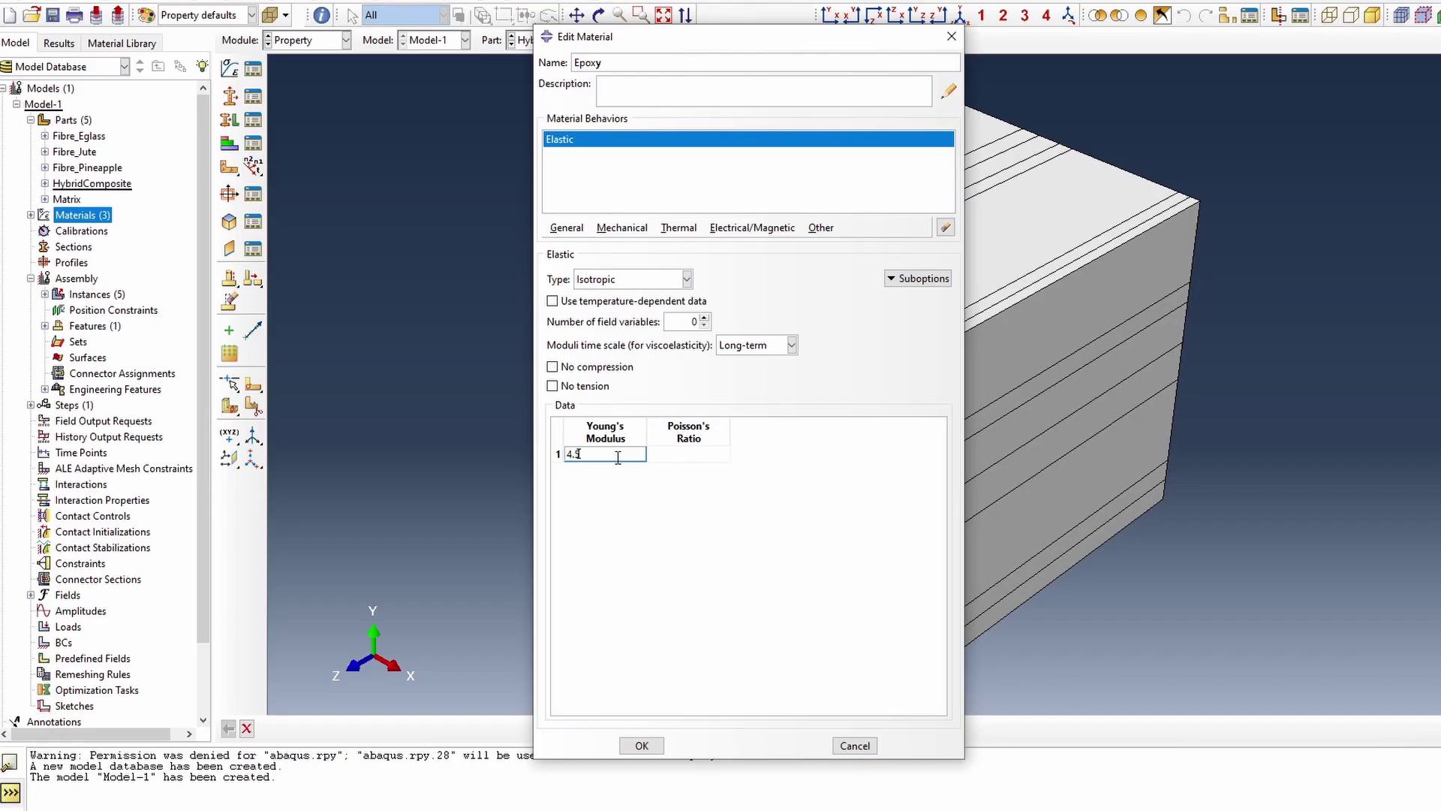
pyautogui.write('e6')
pyautogui.press('BackSpace')
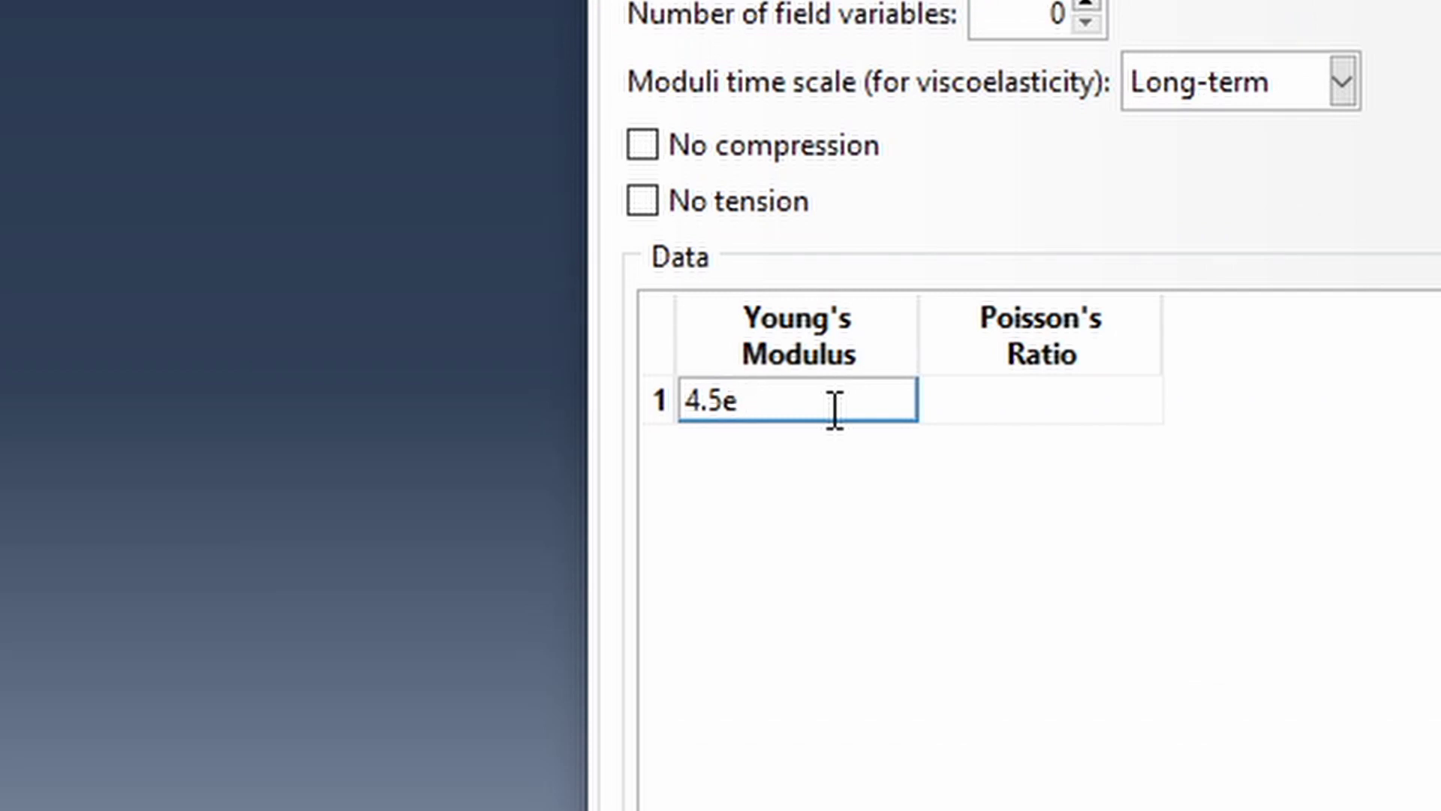
pyautogui.write('9')
pyautogui.press('Tab')
pyautogui.write('0.4')
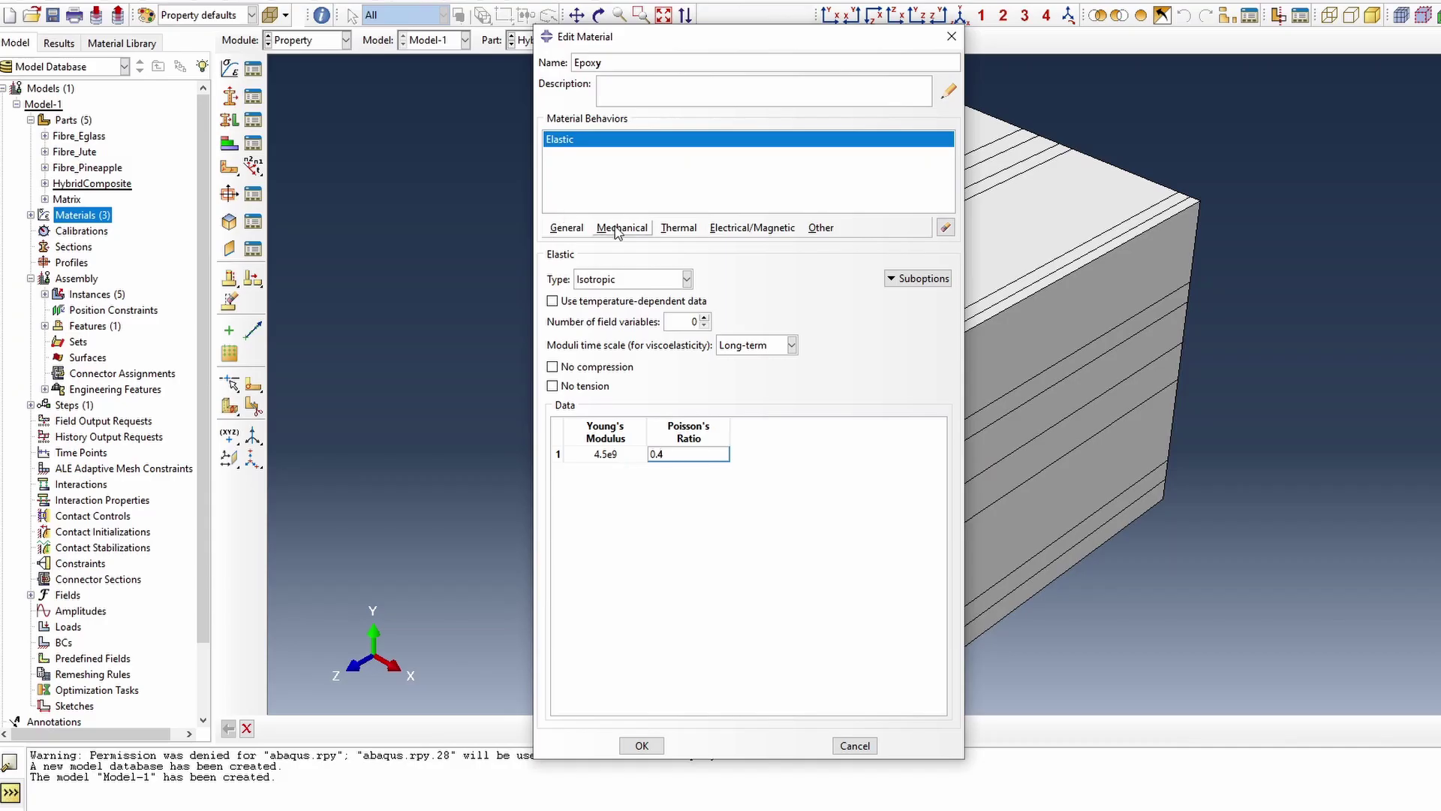
# Add plastic behaviour to the Epoxy material with yield stress 65e6 at plastic strain 0, and save the material.
pyautogui.click(620, 228)
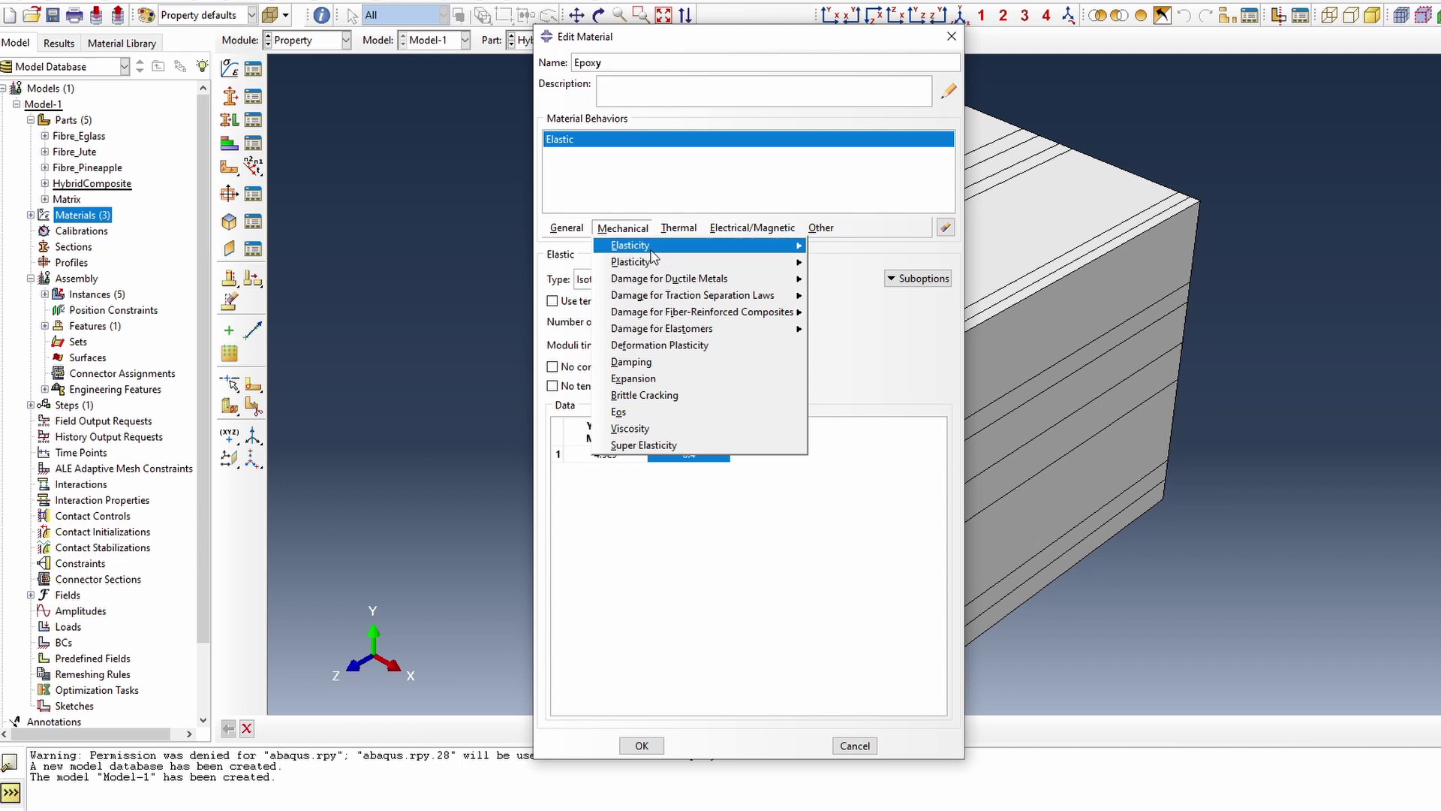
pyautogui.click(825, 263)
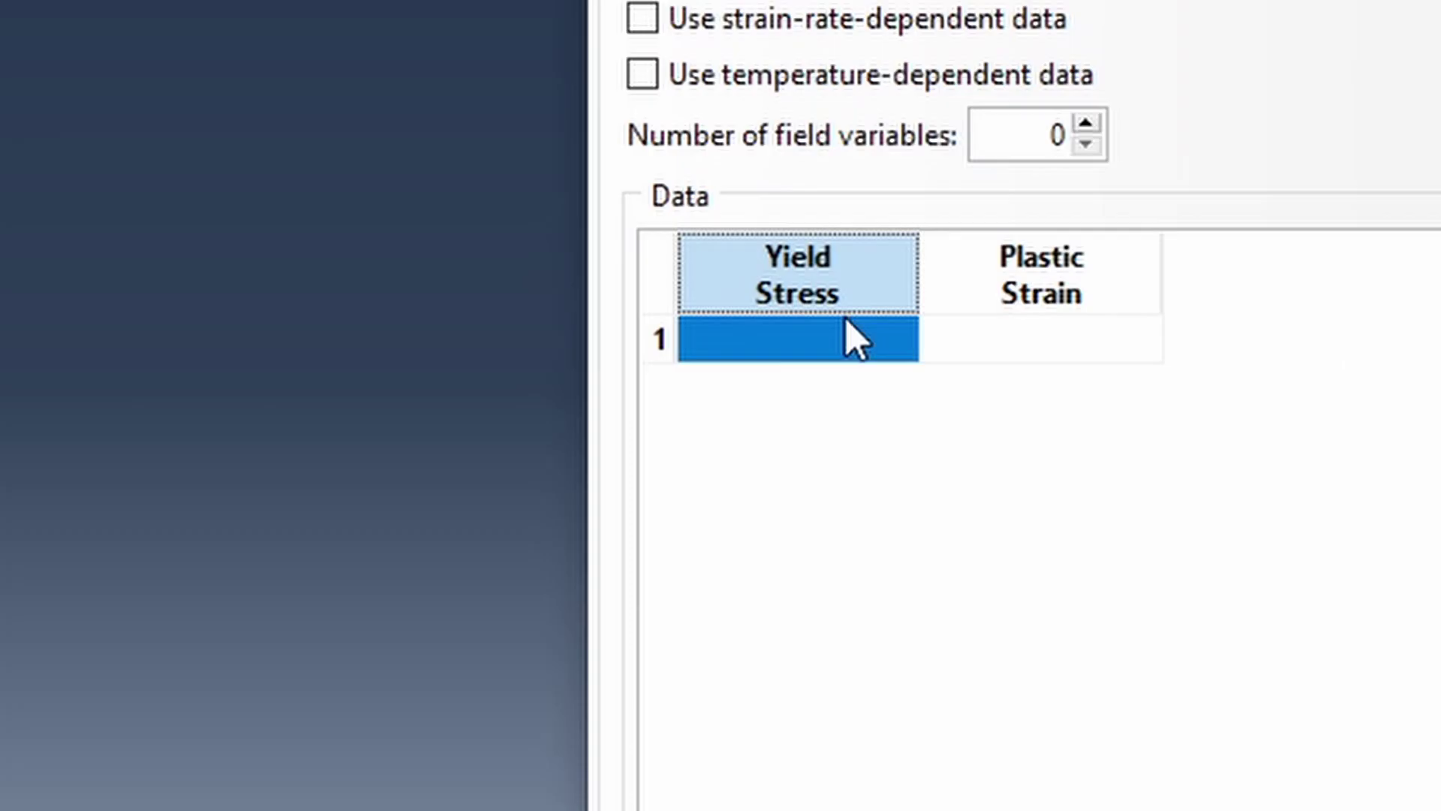
pyautogui.click(798, 353)
pyautogui.write('65e')
pyautogui.write('9')
pyautogui.press('BackSpace')
pyautogui.write('6')
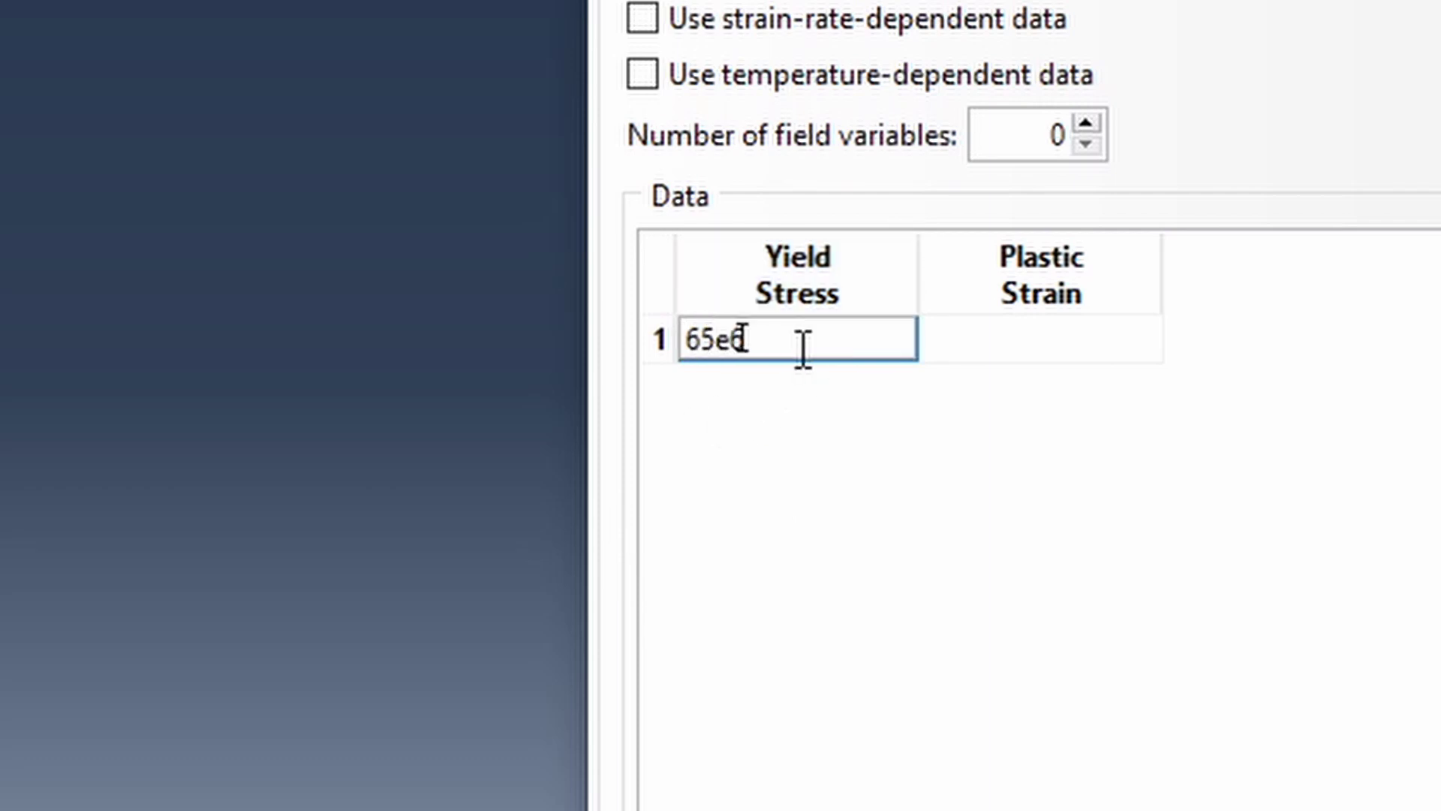
pyautogui.press('Tab')
pyautogui.write('0')
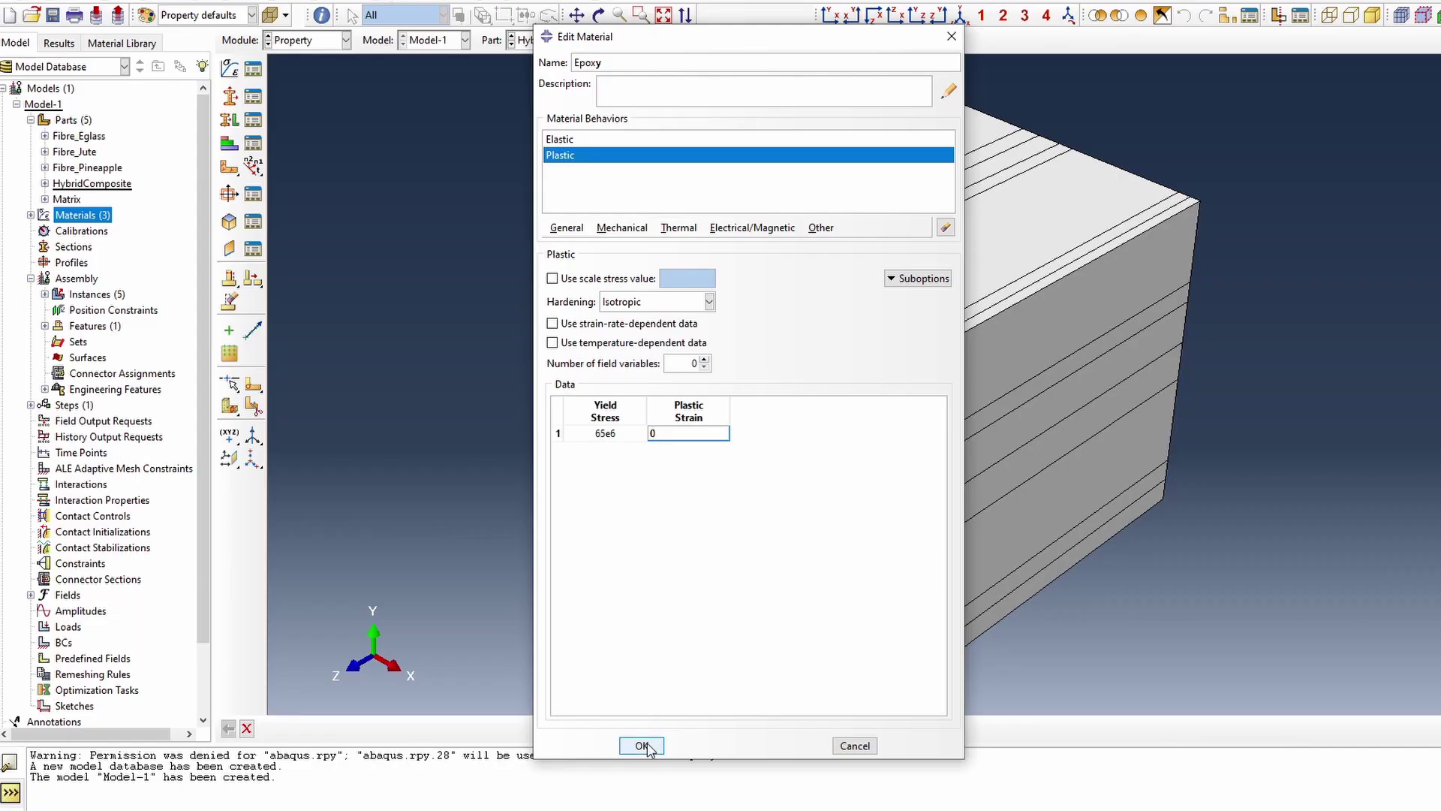
pyautogui.click(642, 746)
# Create homogeneous solid sections for the four materials, naming the jute one juteSection.
pyautogui.doubleClick(73, 247)
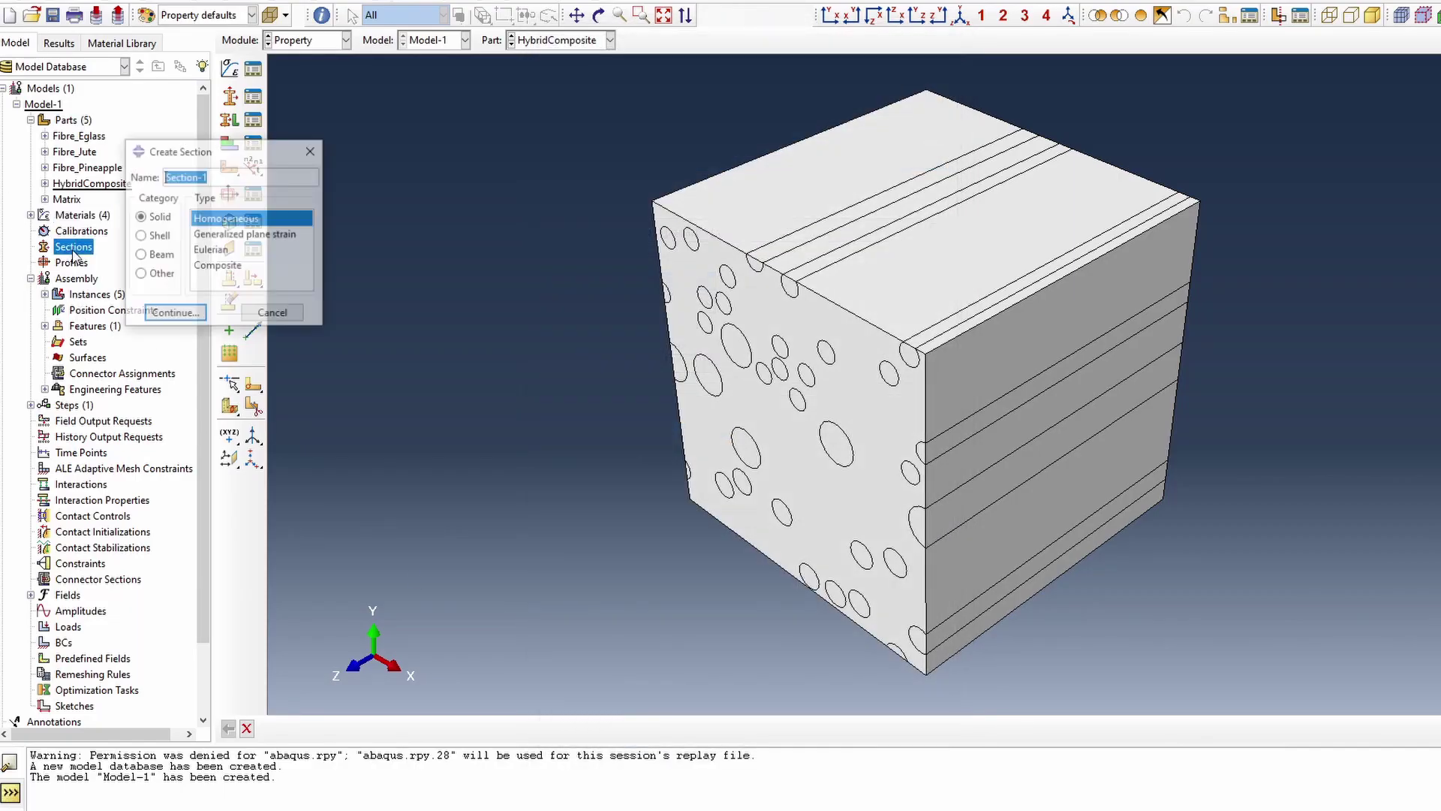
pyautogui.write('juteSection')
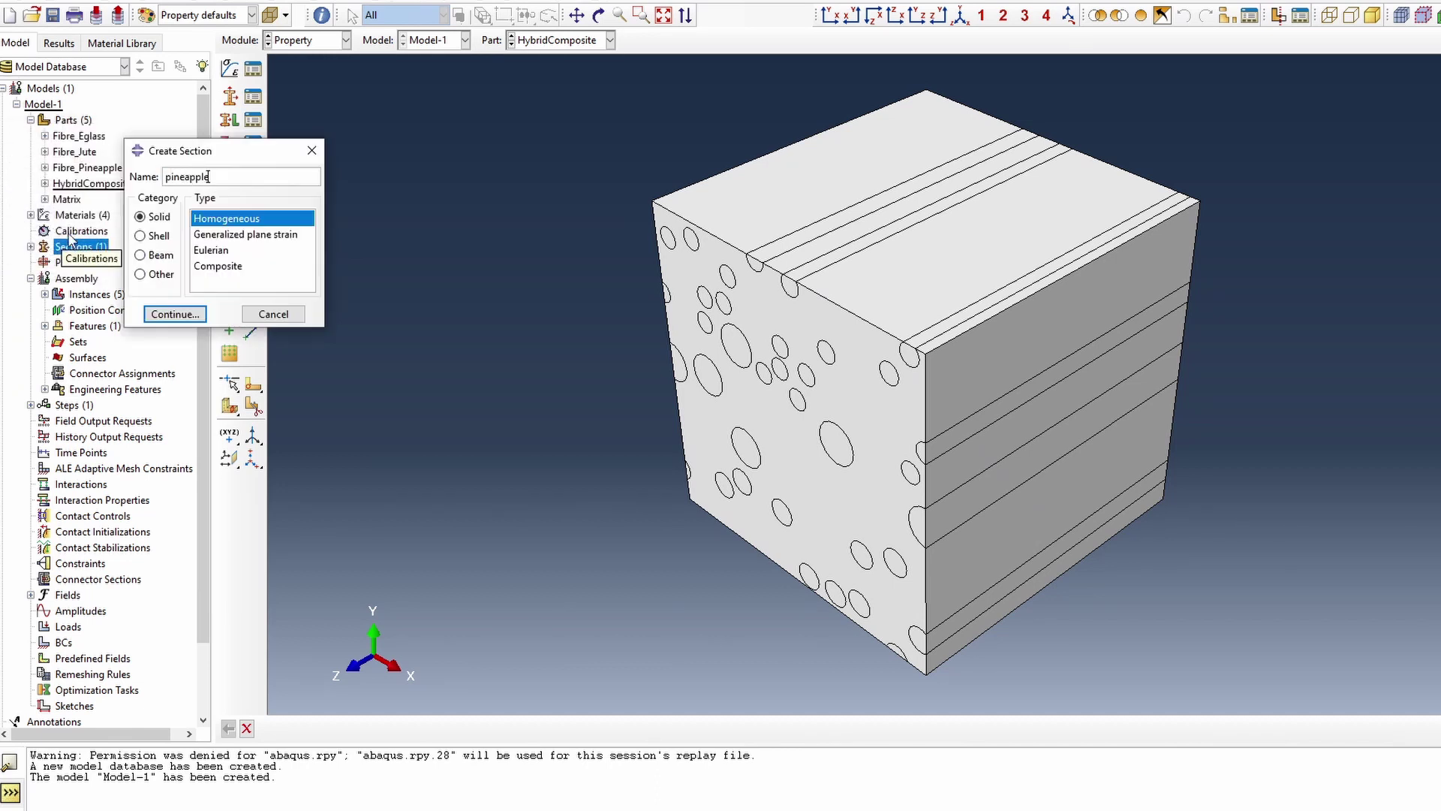
pyautogui.click(175, 314)
pyautogui.click(156, 203)
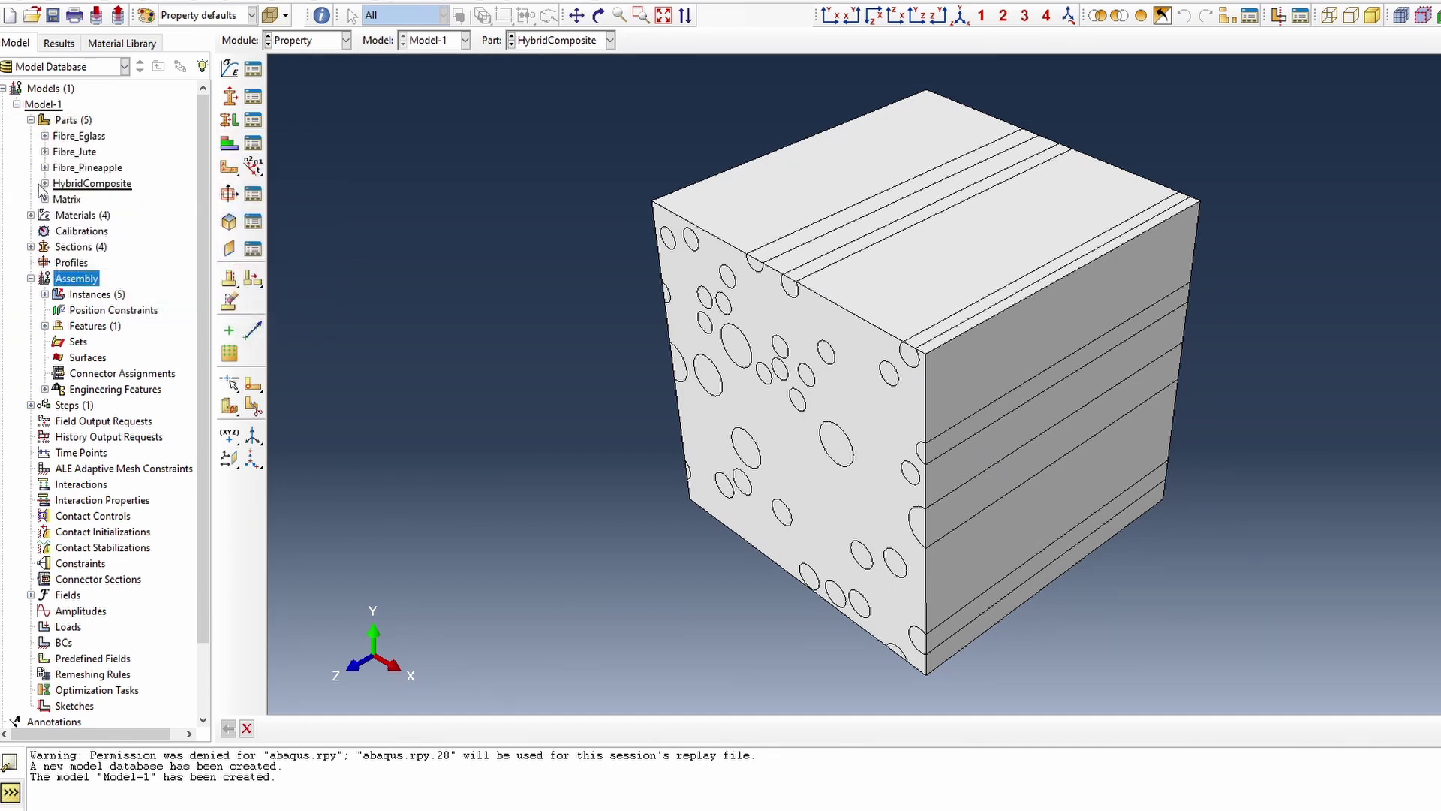
# Start a section assignment on the HybridComposite part without creating a set, and hide the matrix cell so only the fibres are displayed.
pyautogui.click(45, 183)
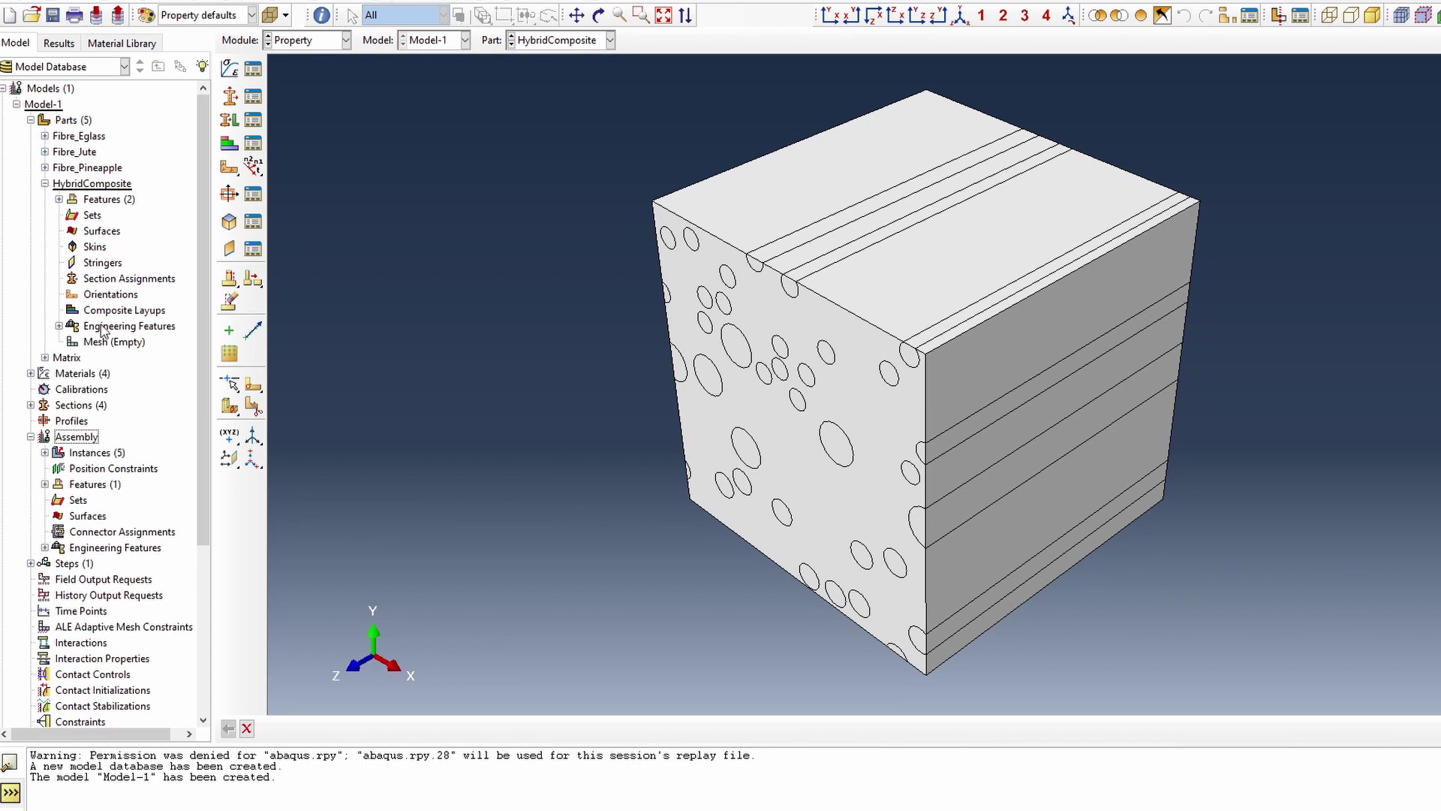
pyautogui.doubleClick(121, 281)
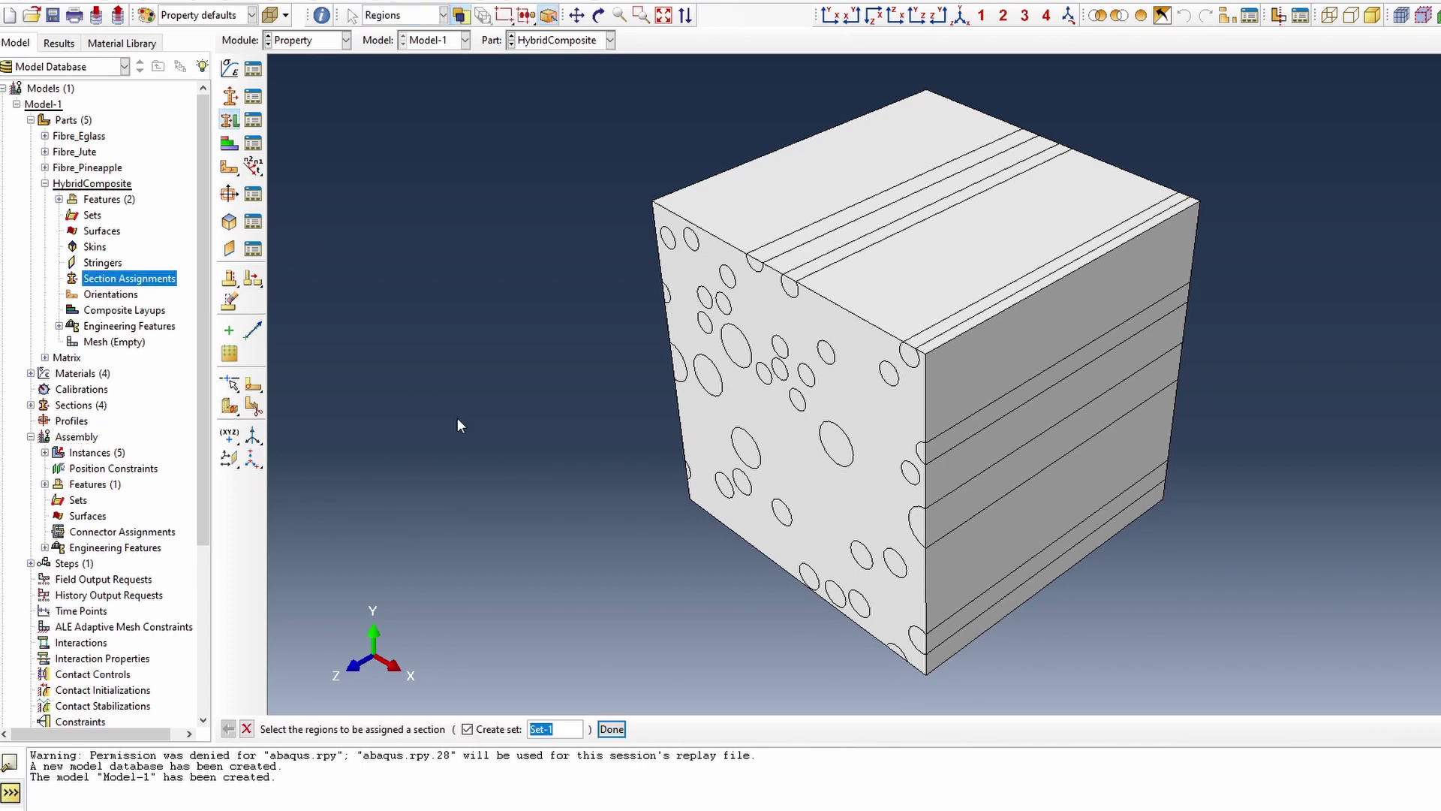
pyautogui.click(467, 729)
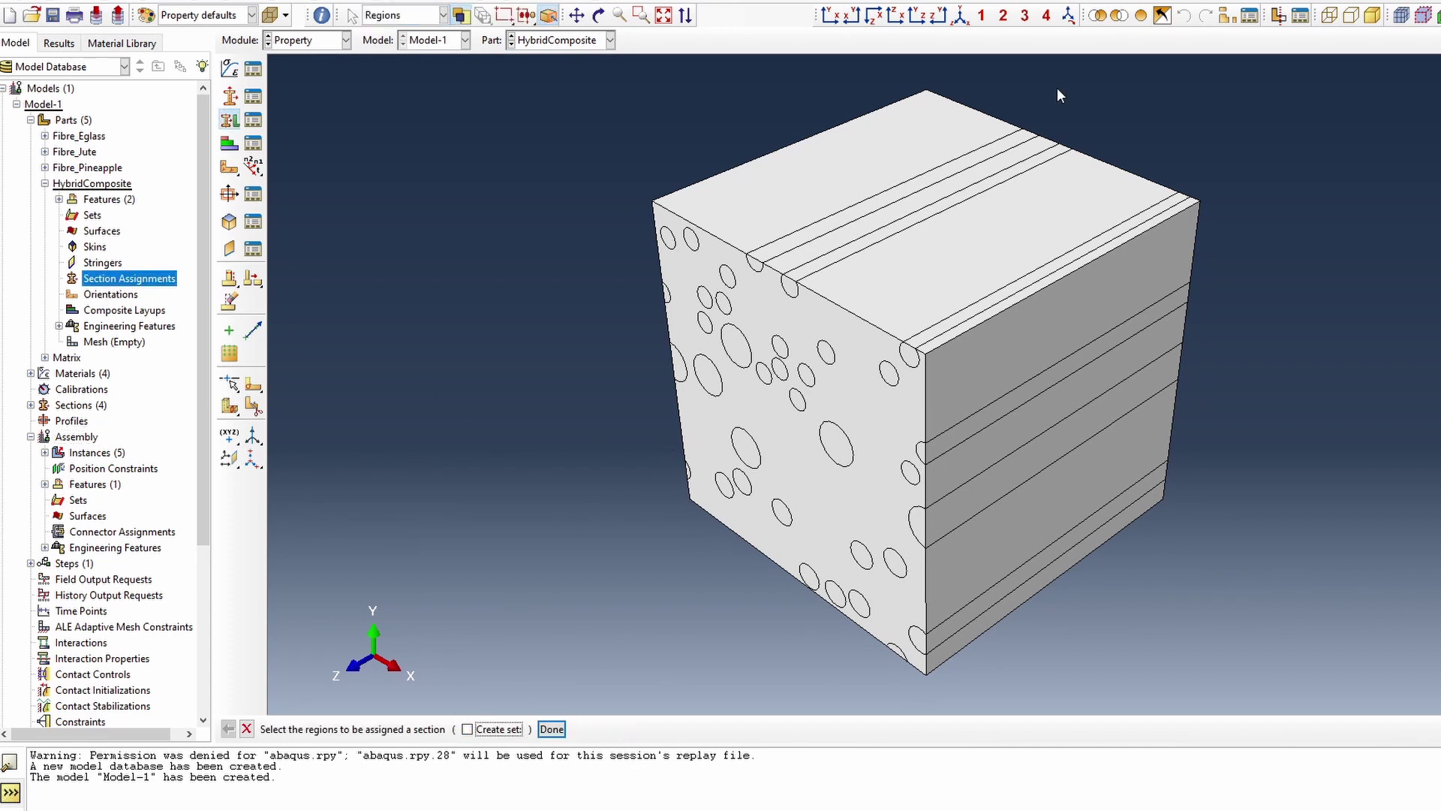
pyautogui.click(1119, 15)
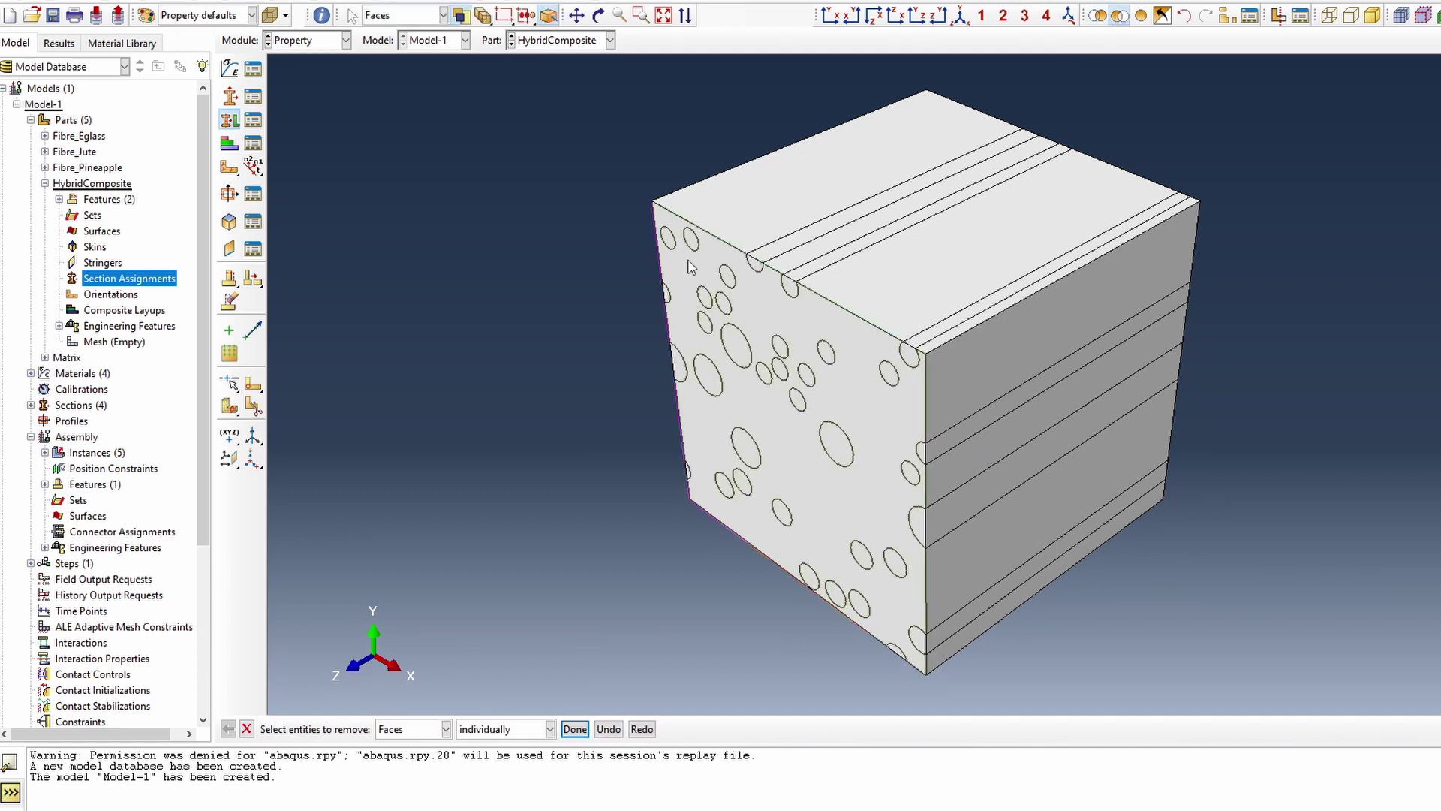
pyautogui.click(405, 729)
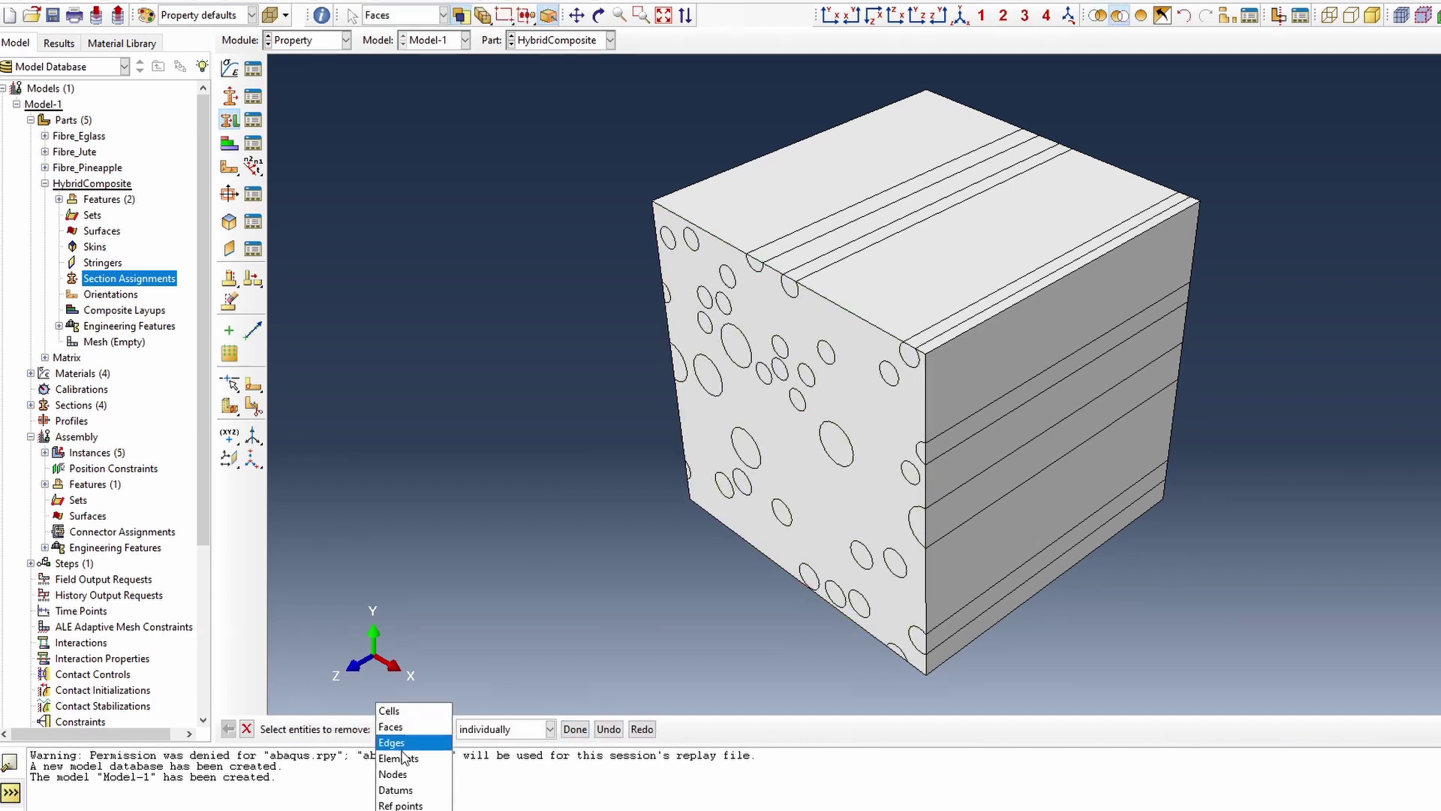
pyautogui.click(415, 711)
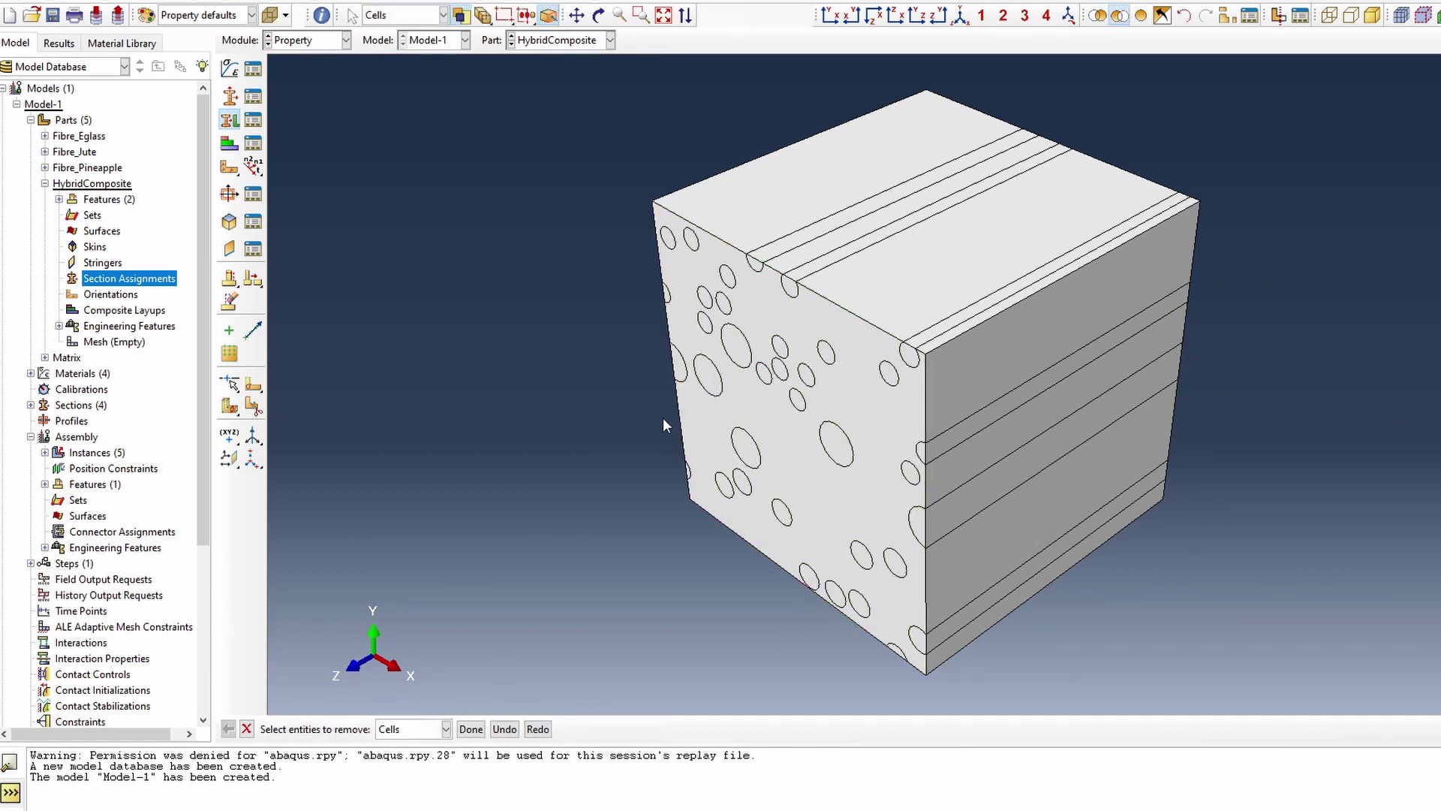
pyautogui.click(691, 281)
pyautogui.click(471, 729)
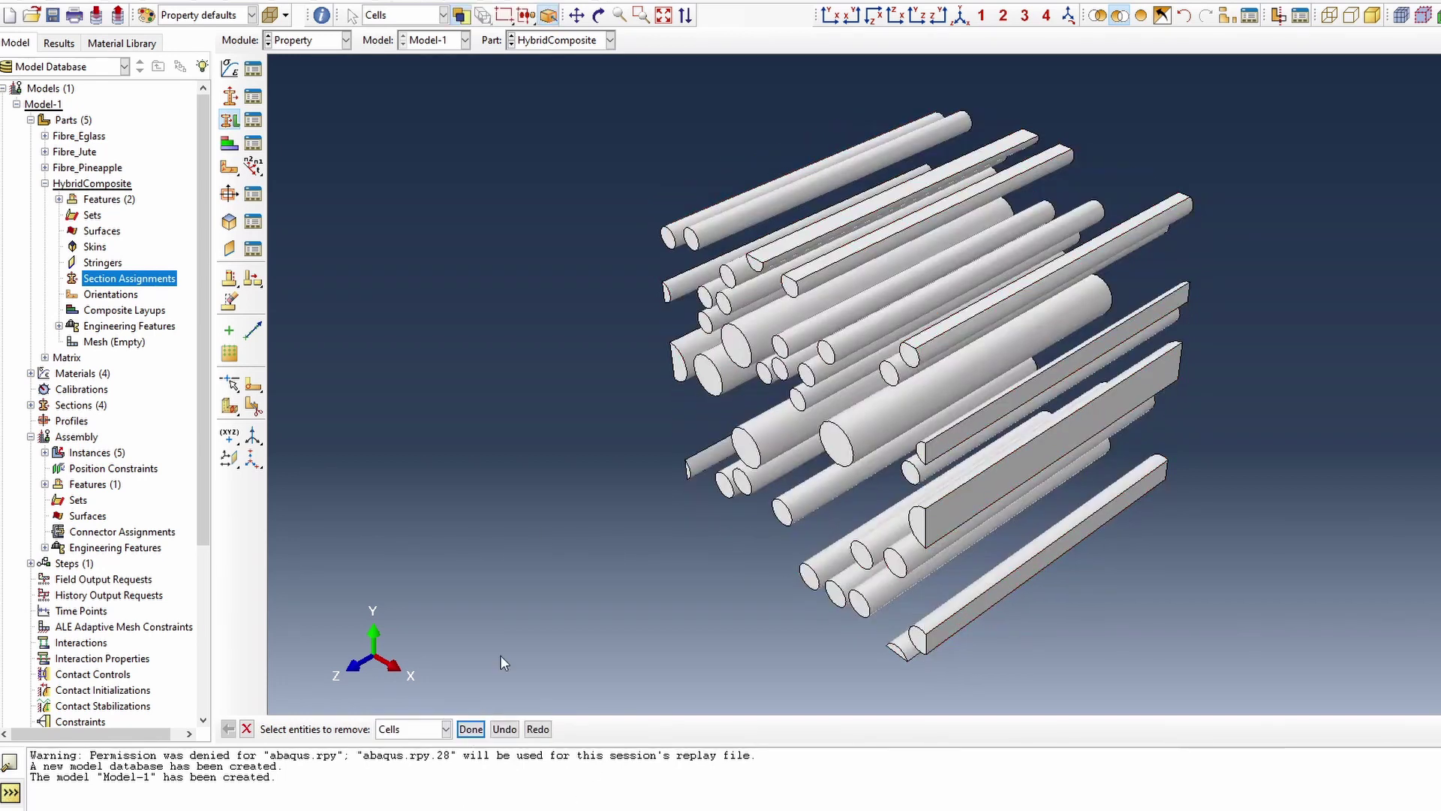
pyautogui.click(830, 15)
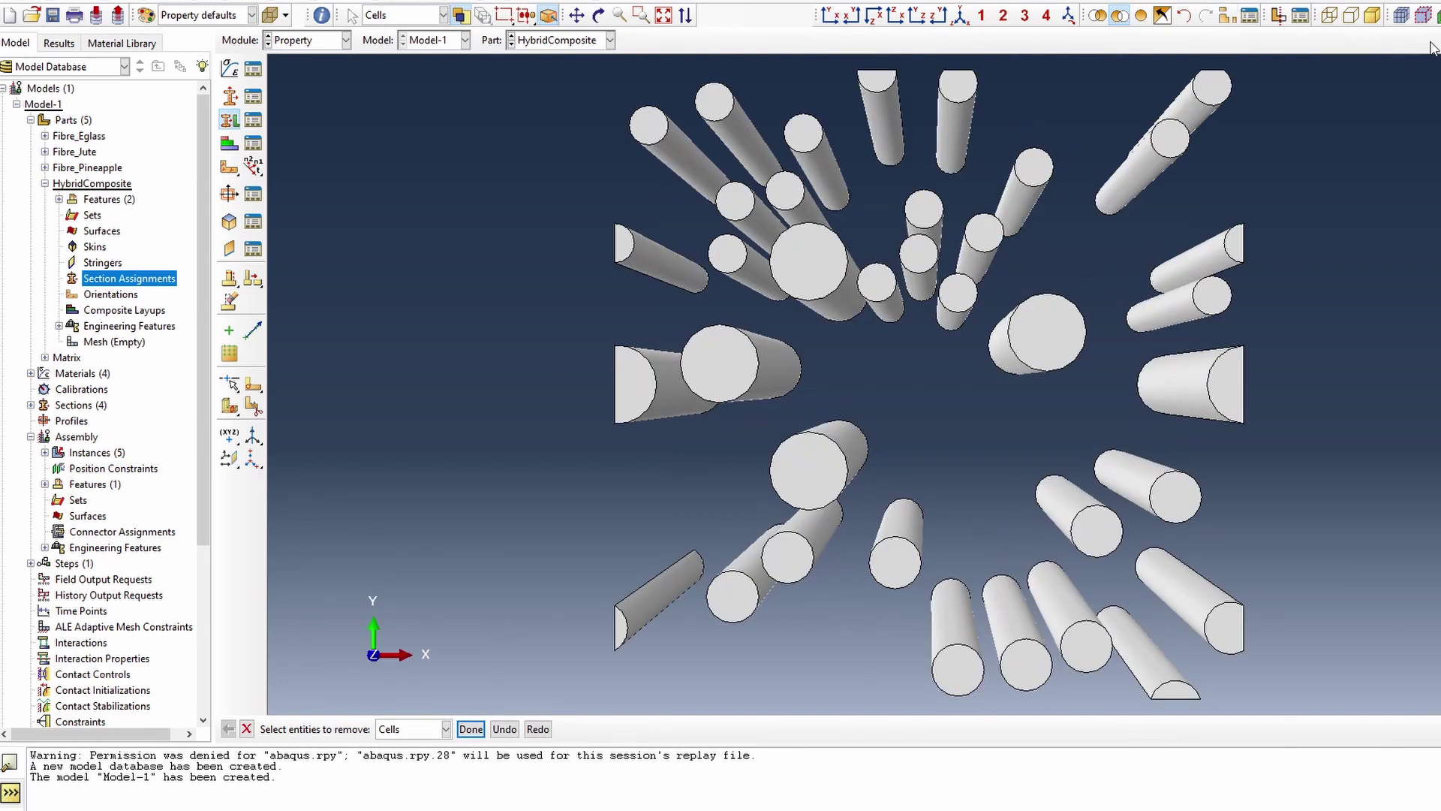
pyautogui.click(1440, 15)
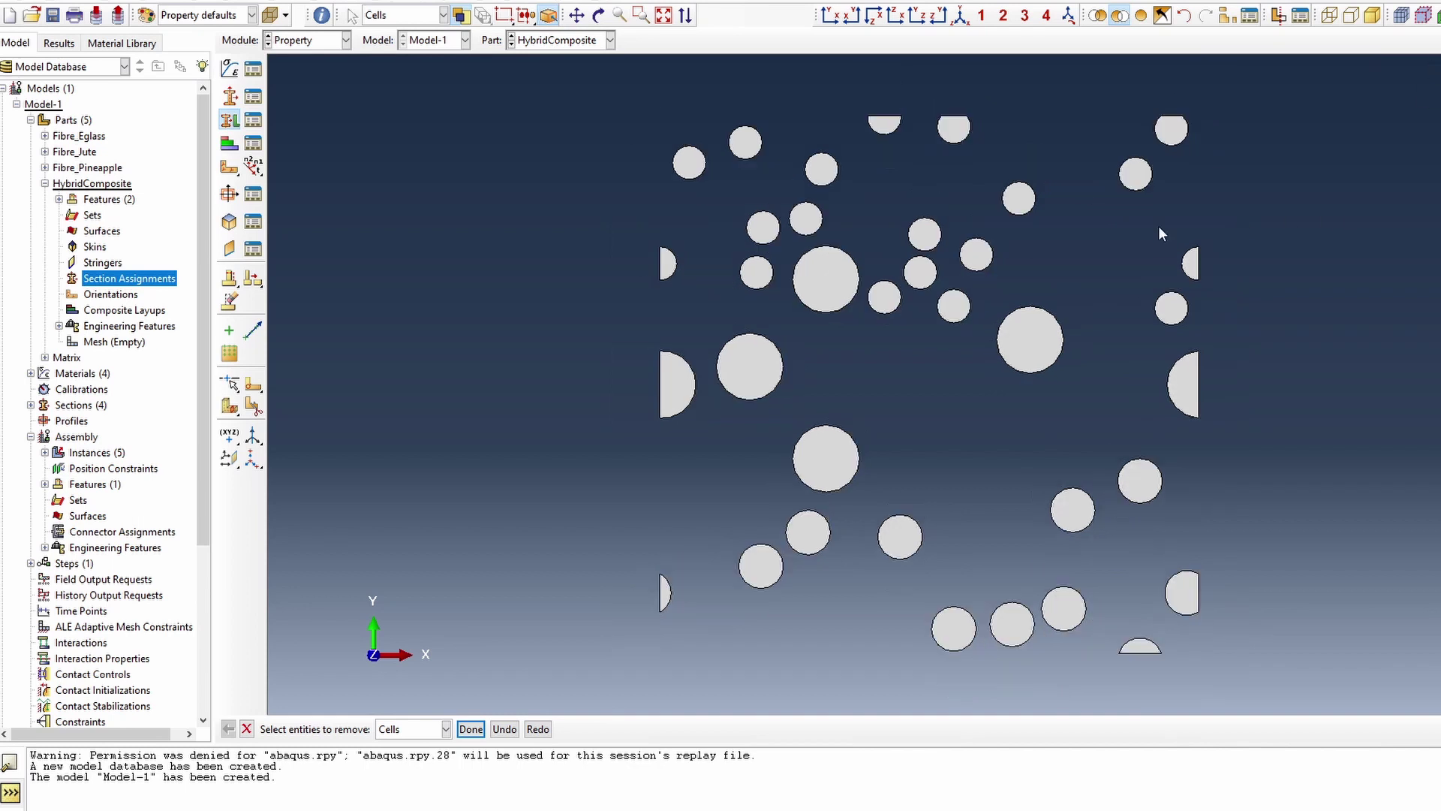
pyautogui.moveTo(530, 511); pyautogui.dragTo(1322, 657)
pyautogui.keyDown('shift'); pyautogui.click(1142, 484); pyautogui.keyUp('shift')
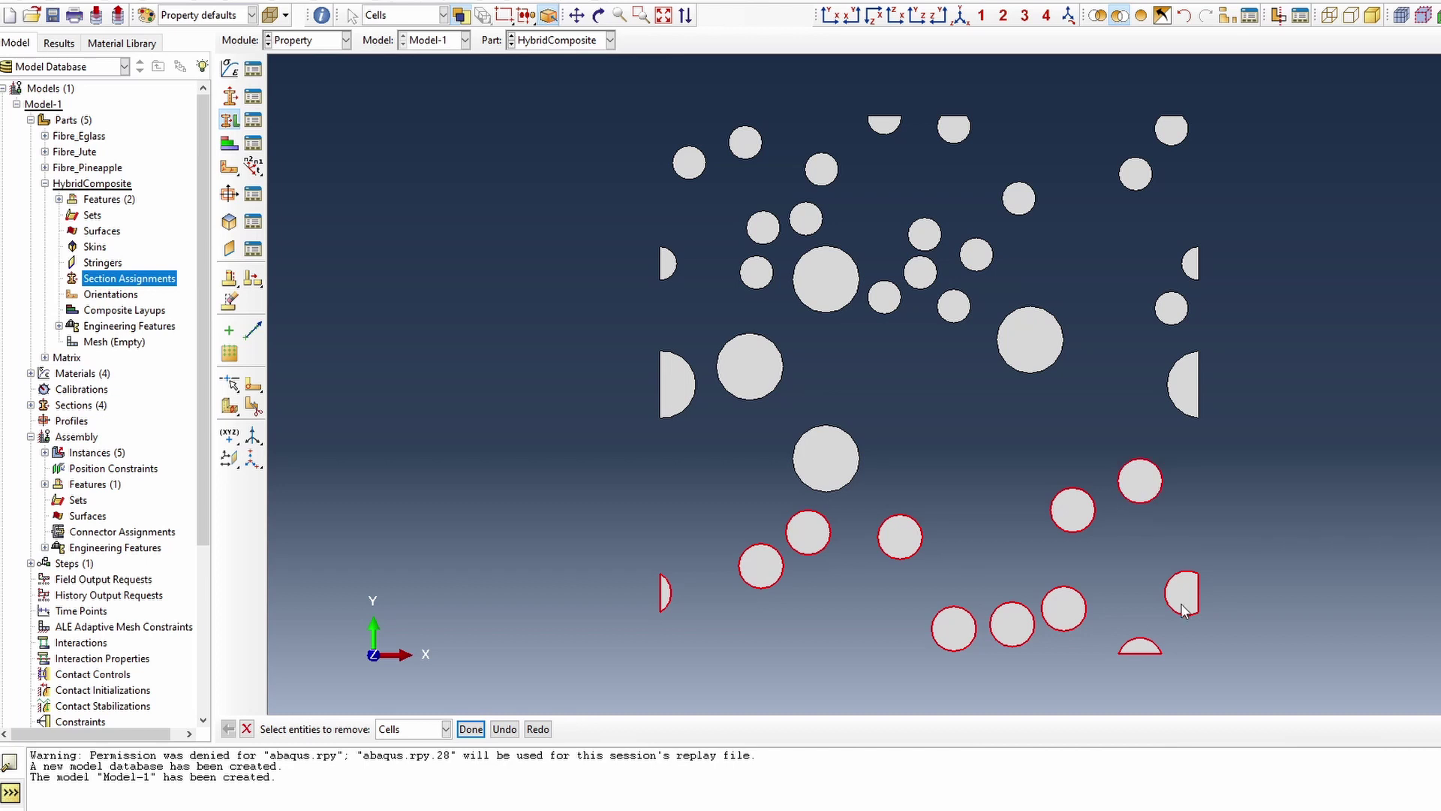
pyautogui.click(471, 729)
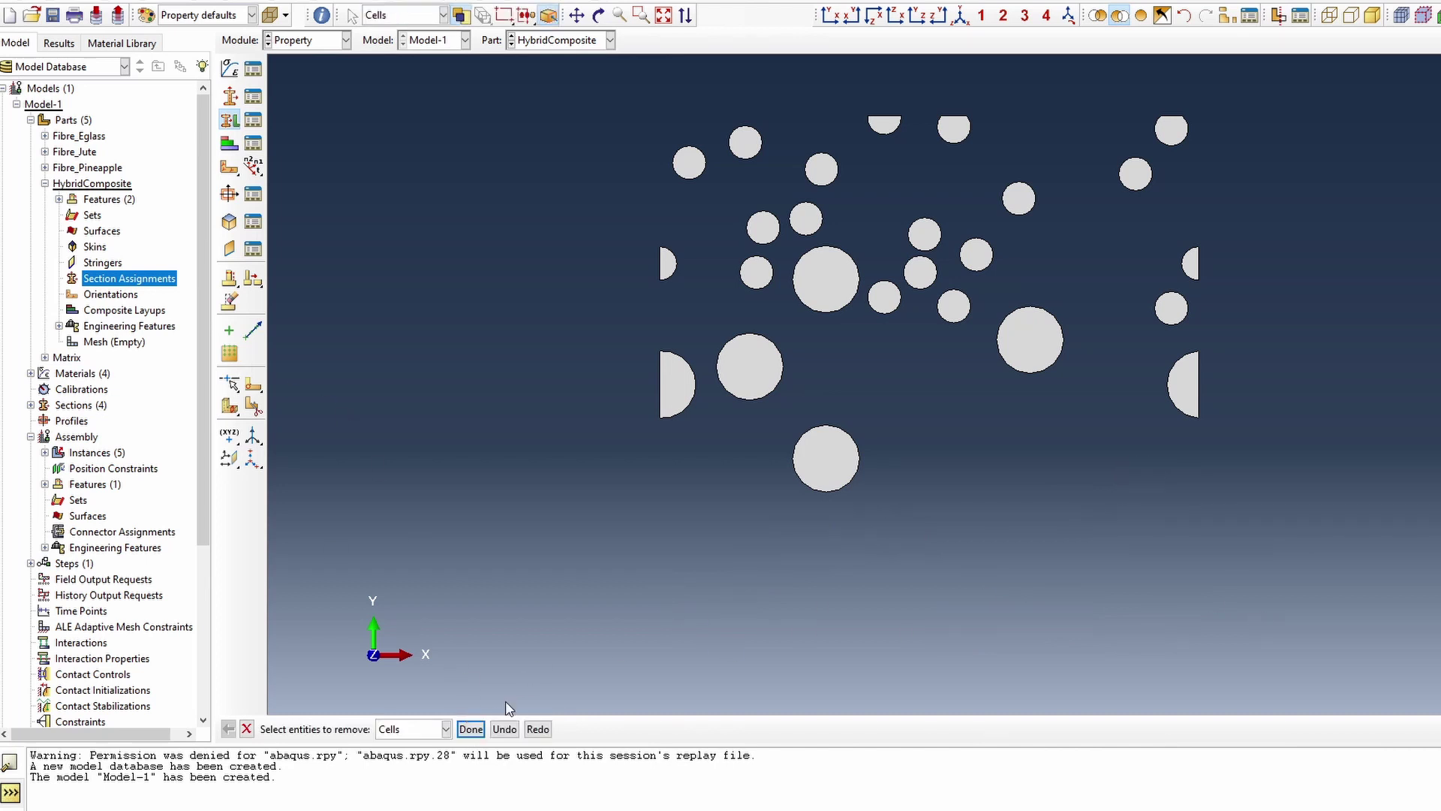
pyautogui.click(504, 729)
# Assign EglassSection to all medium-diameter fibres in the lower part of the cube.
pyautogui.doubleClick(129, 279)
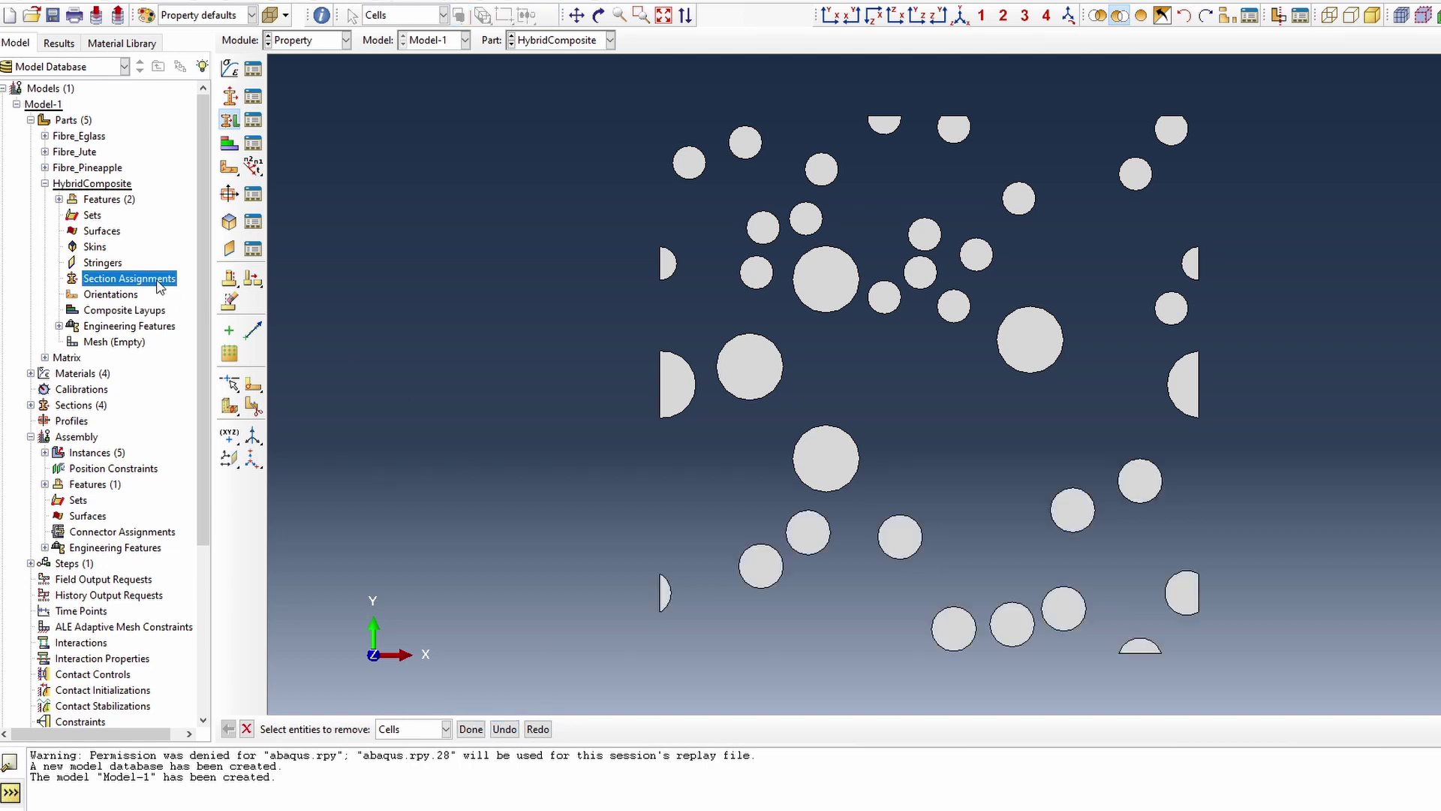
pyautogui.moveTo(454, 709); pyautogui.dragTo(1328, 499)
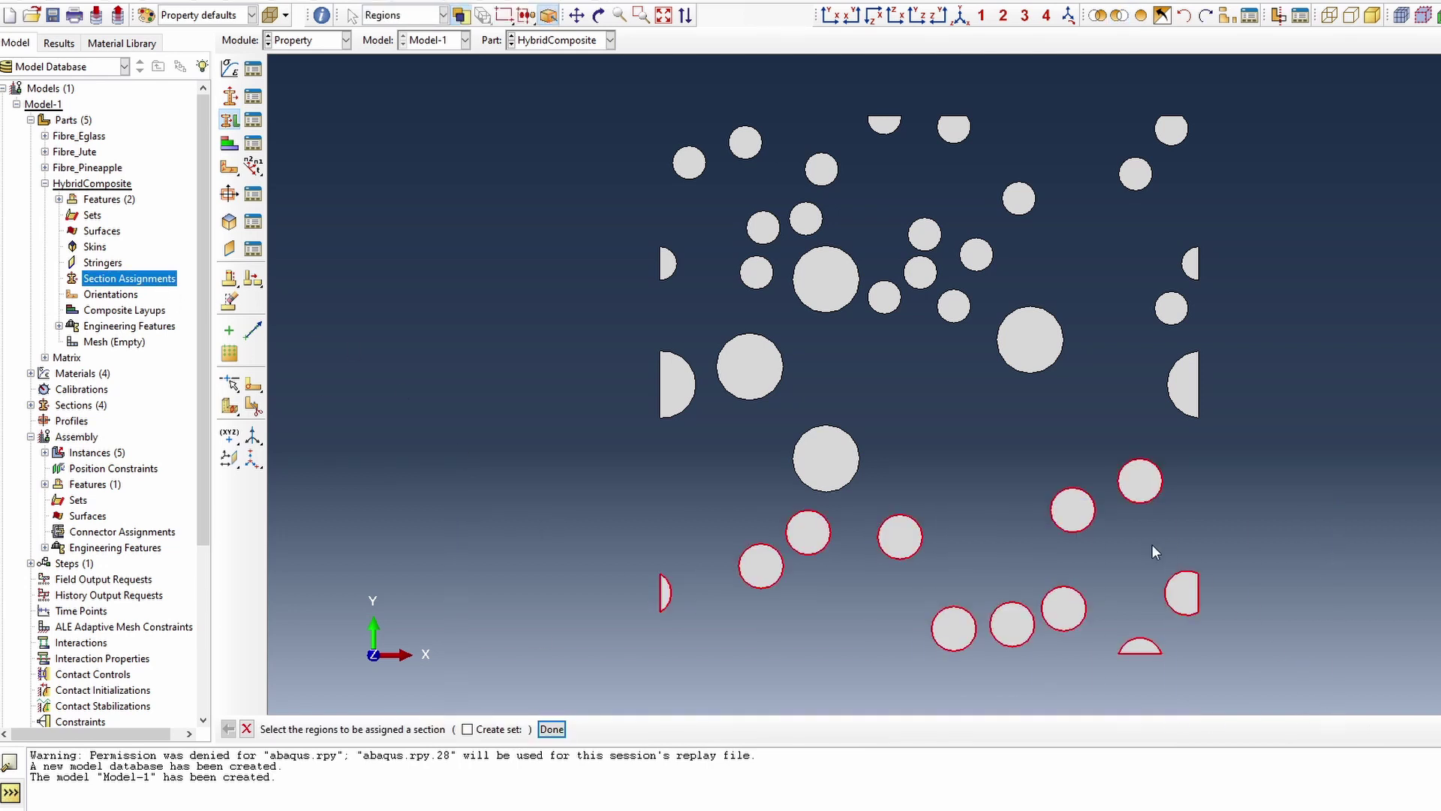
pyautogui.click(554, 729)
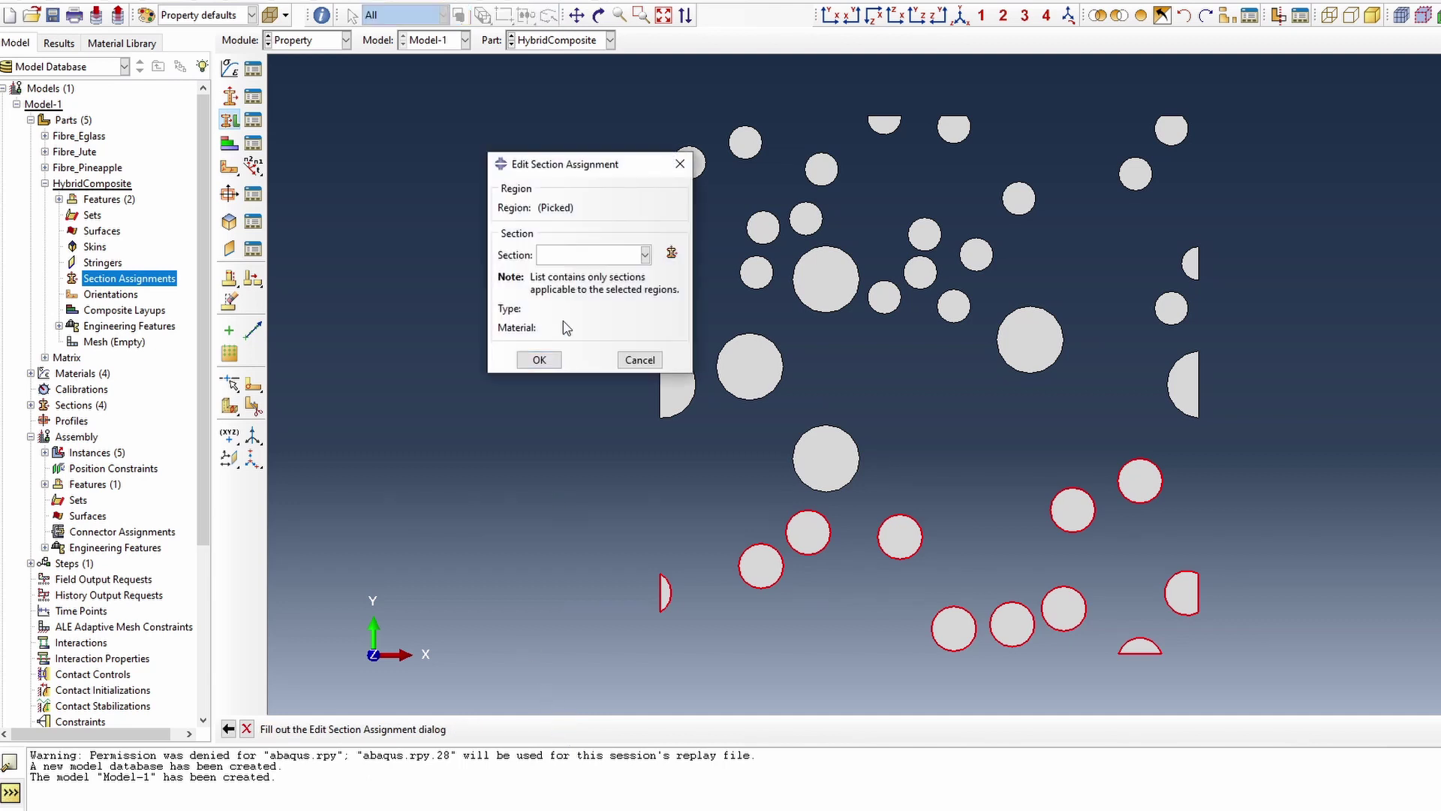
pyautogui.click(577, 256)
pyautogui.click(578, 290)
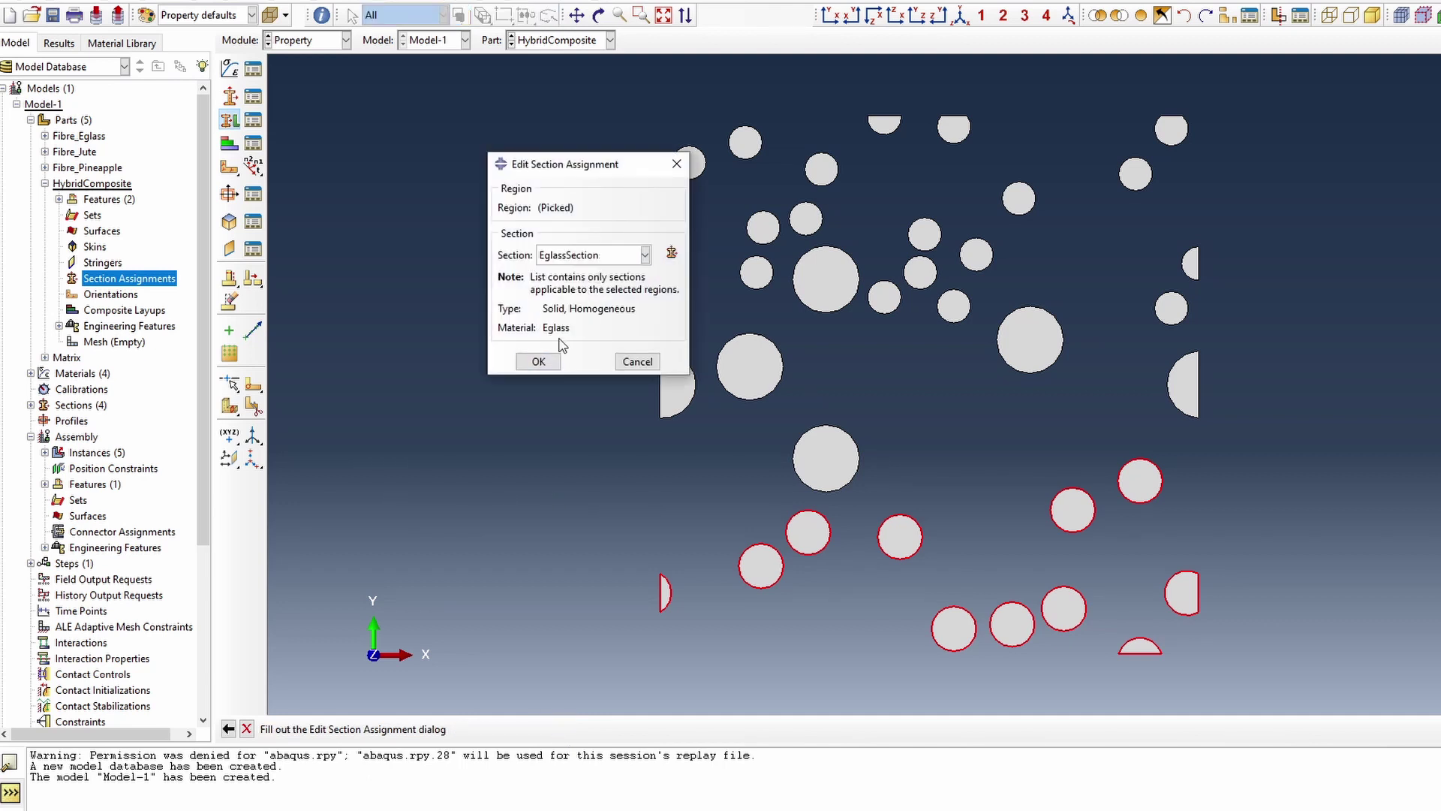
pyautogui.click(539, 359)
# Assign pineappleSection to all large-diameter fibres, including the two half fibres at the cube's side faces.
pyautogui.moveTo(514, 325); pyautogui.dragTo(1245, 442)
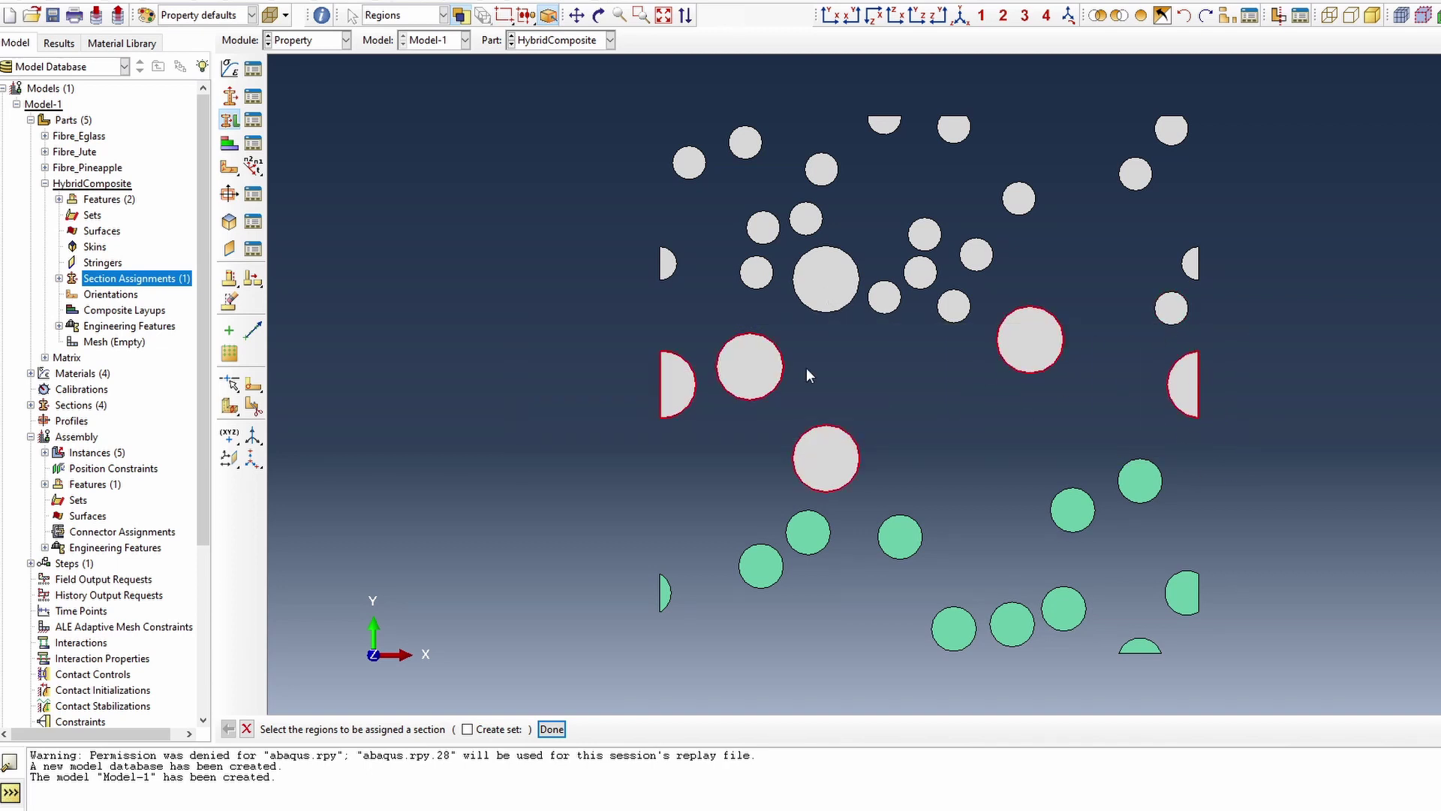
pyautogui.keyDown('shift'); pyautogui.click(809, 284); pyautogui.keyUp('shift')
pyautogui.click(551, 729)
pyautogui.click(588, 256)
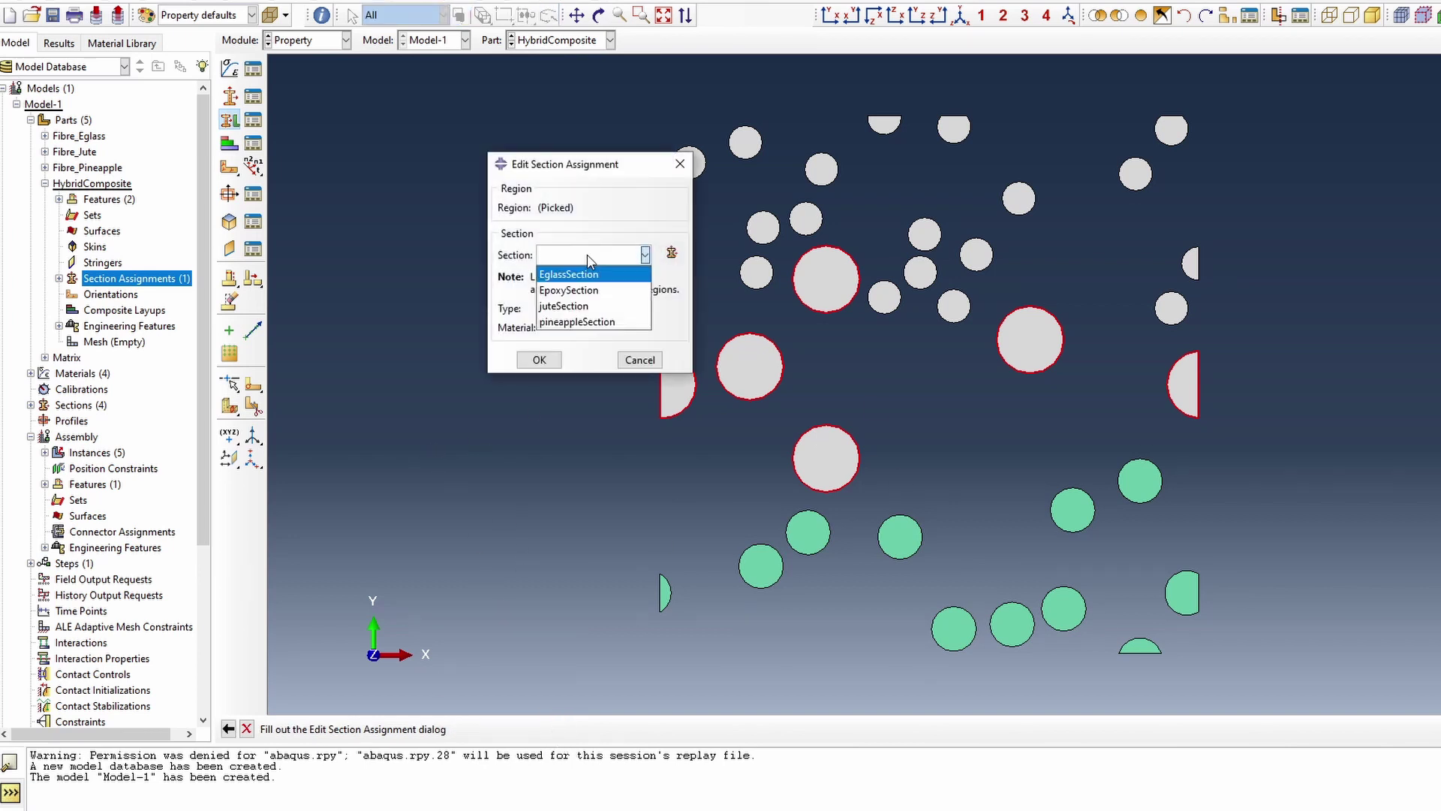
pyautogui.click(586, 321)
pyautogui.click(538, 360)
# Assign juteSection to all small-diameter fibres in the upper part of the cube, leaving out the large fibre among them.
pyautogui.moveTo(595, 113); pyautogui.dragTo(1340, 323)
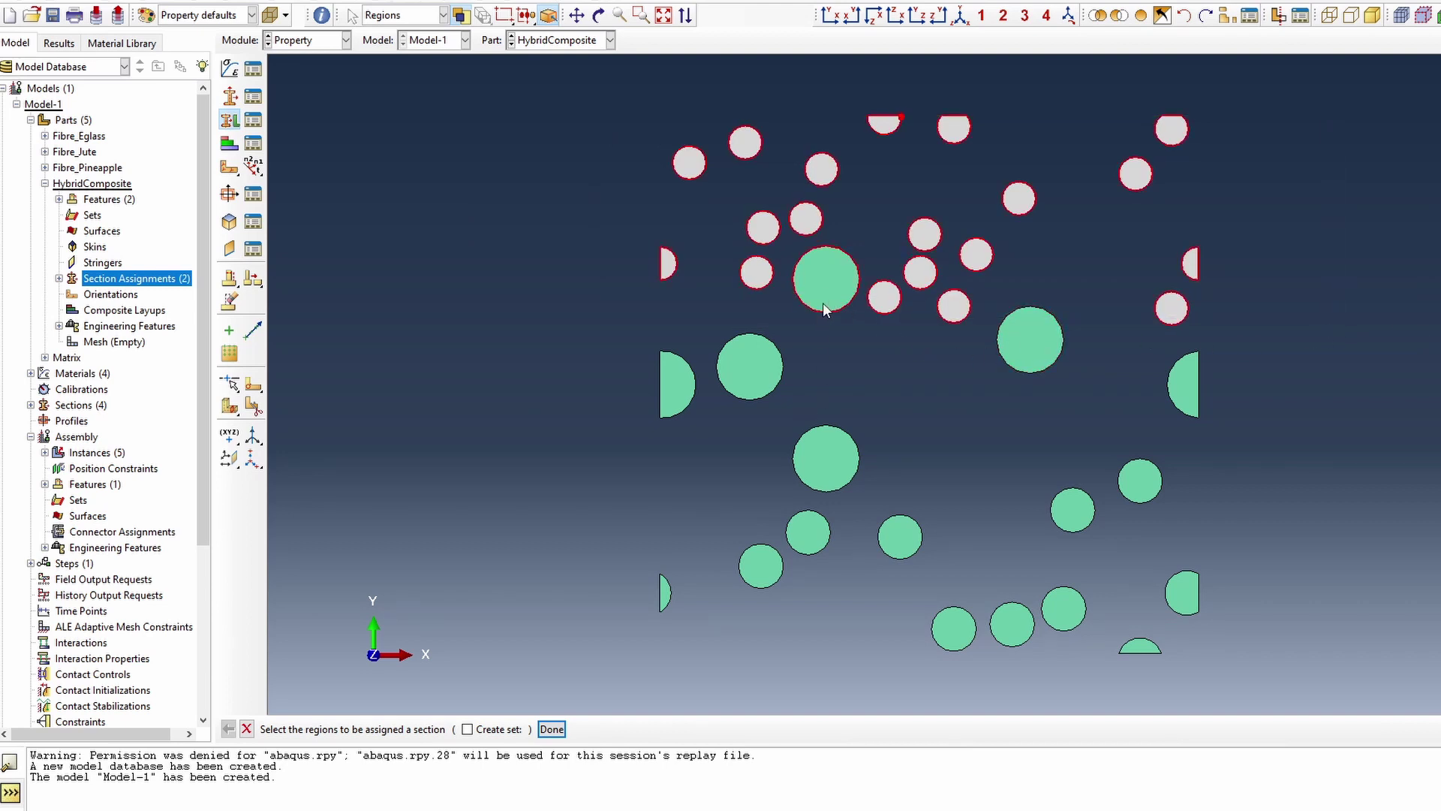
pyautogui.click(552, 729)
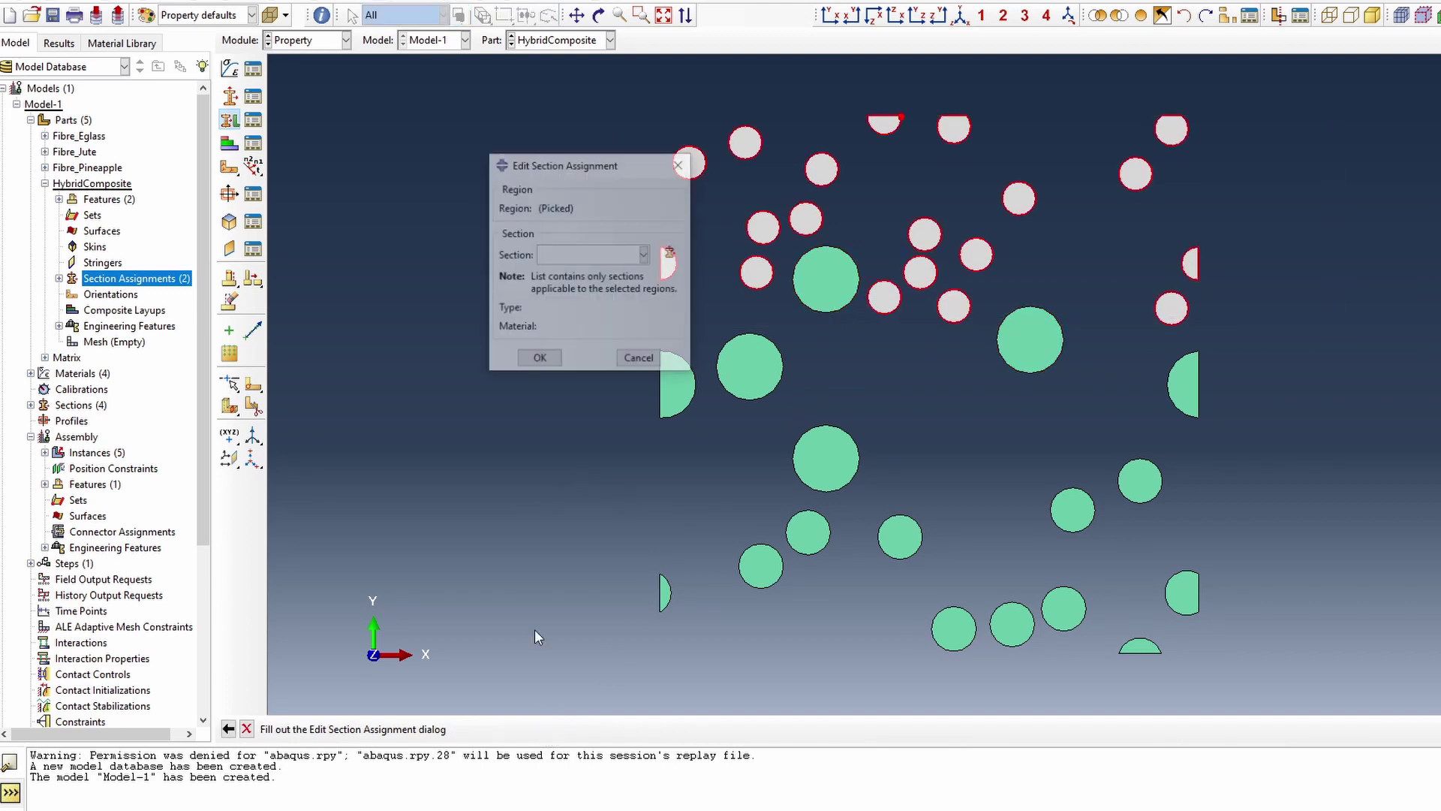
pyautogui.click(587, 256)
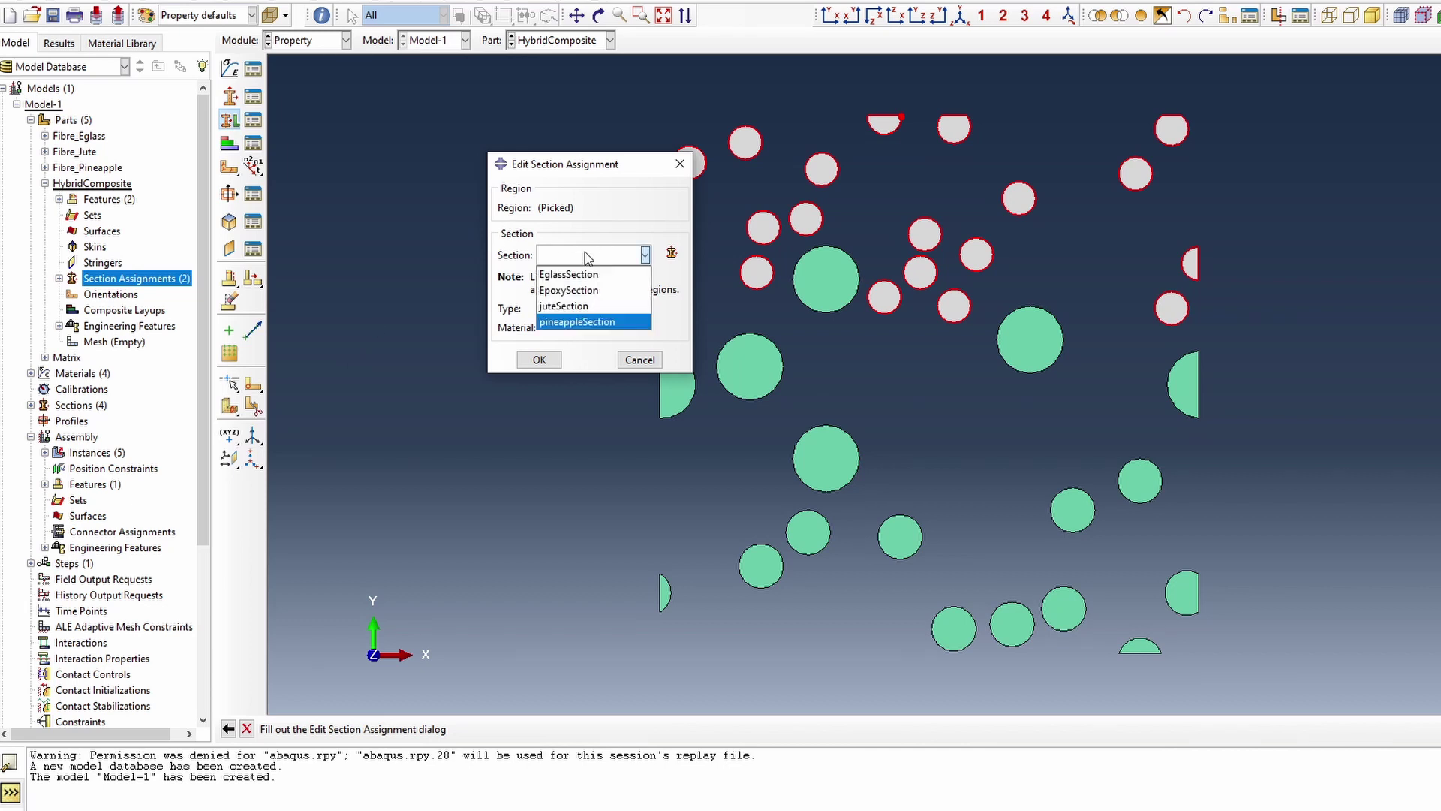
pyautogui.click(588, 306)
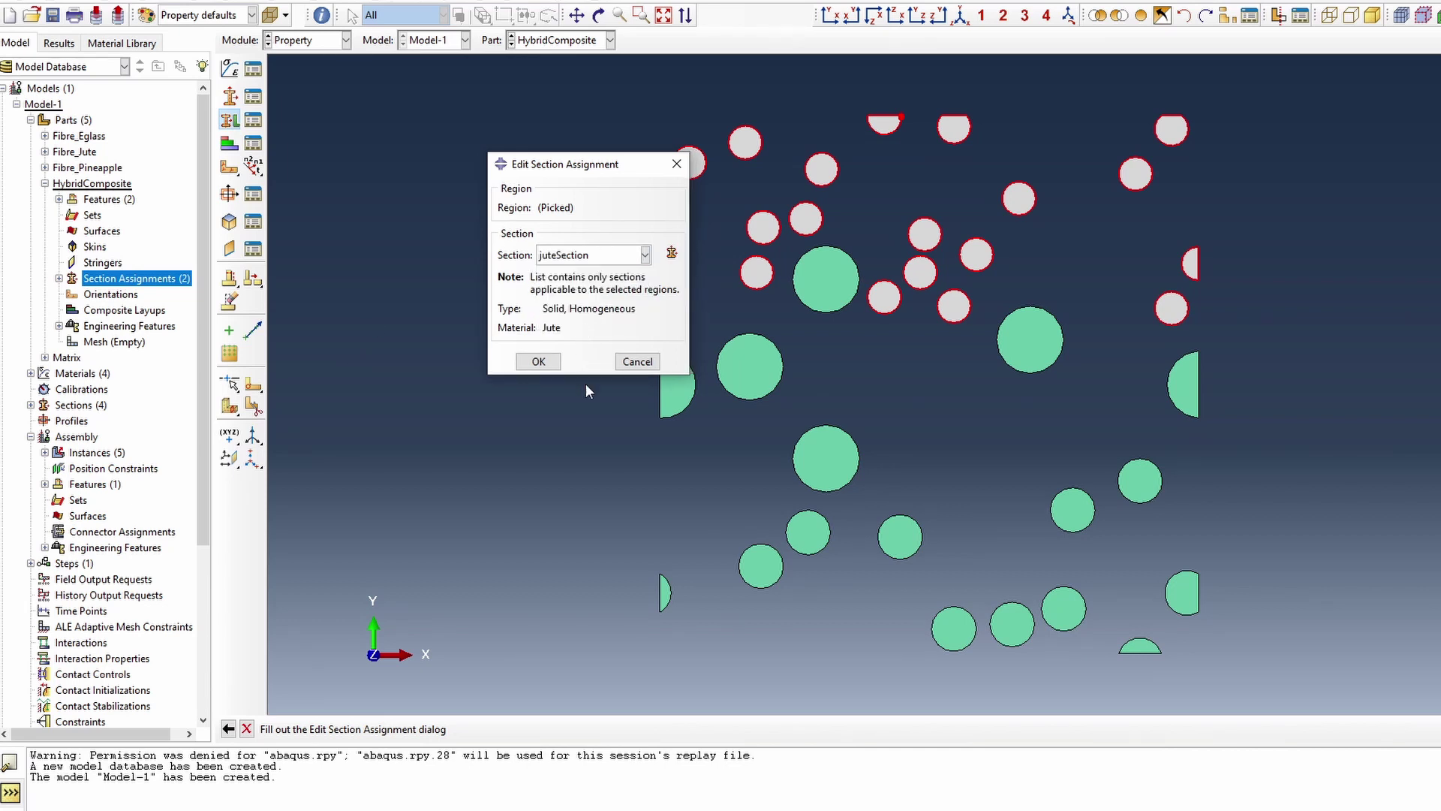
pyautogui.click(538, 362)
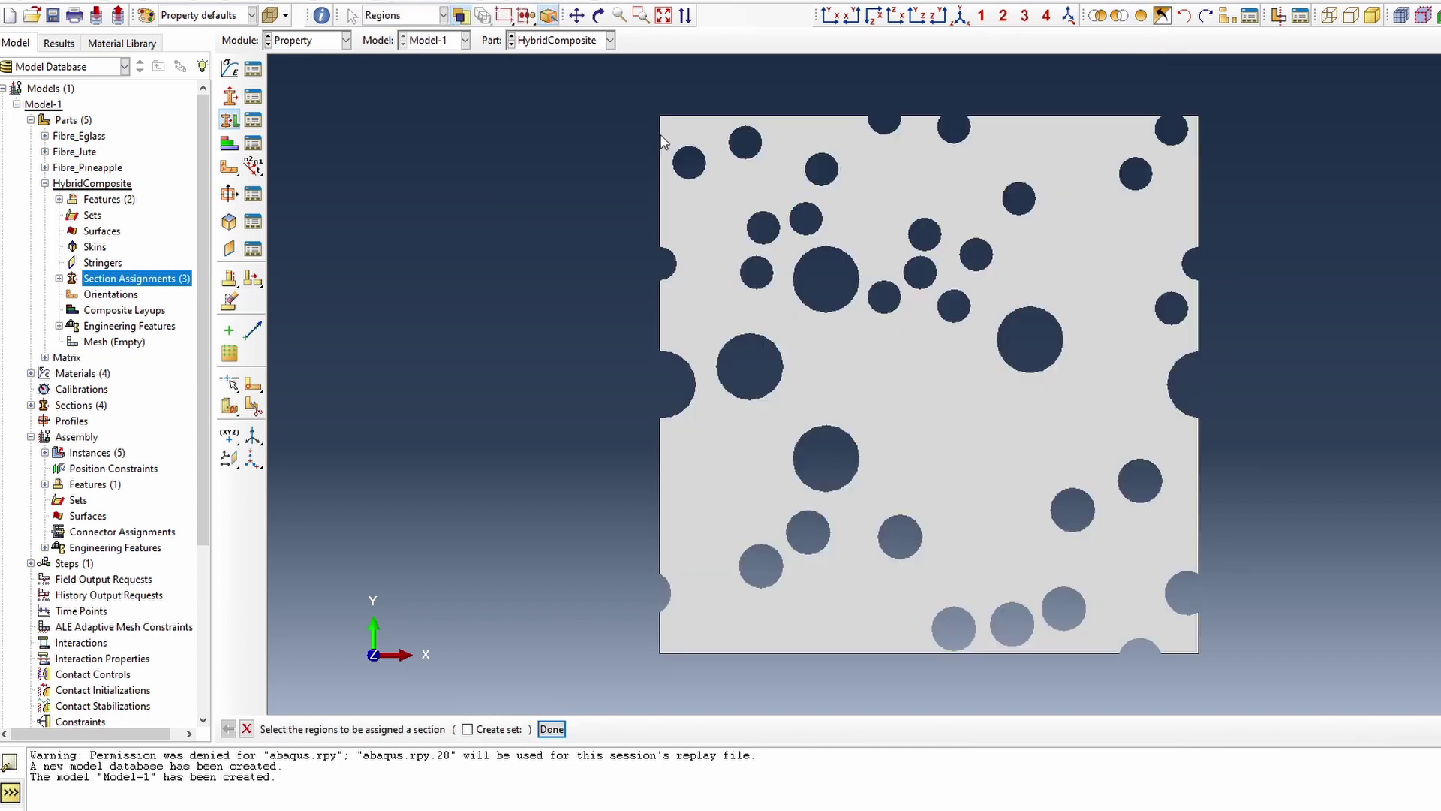
# Display only the matrix cell and assign EpoxySection to it.
pyautogui.moveTo(656, 95); pyautogui.dragTo(1374, 716)
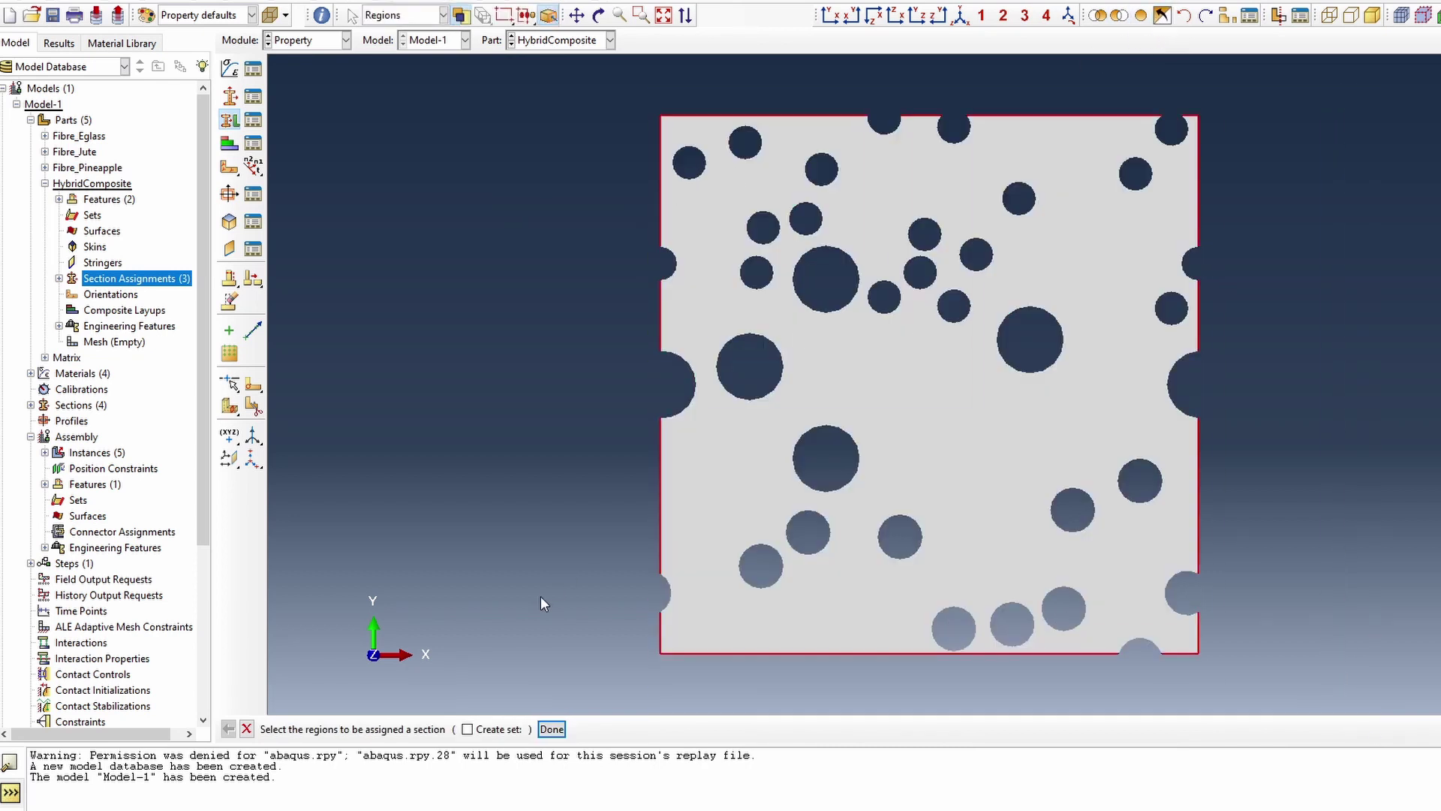
pyautogui.click(553, 730)
pyautogui.click(591, 255)
pyautogui.click(593, 295)
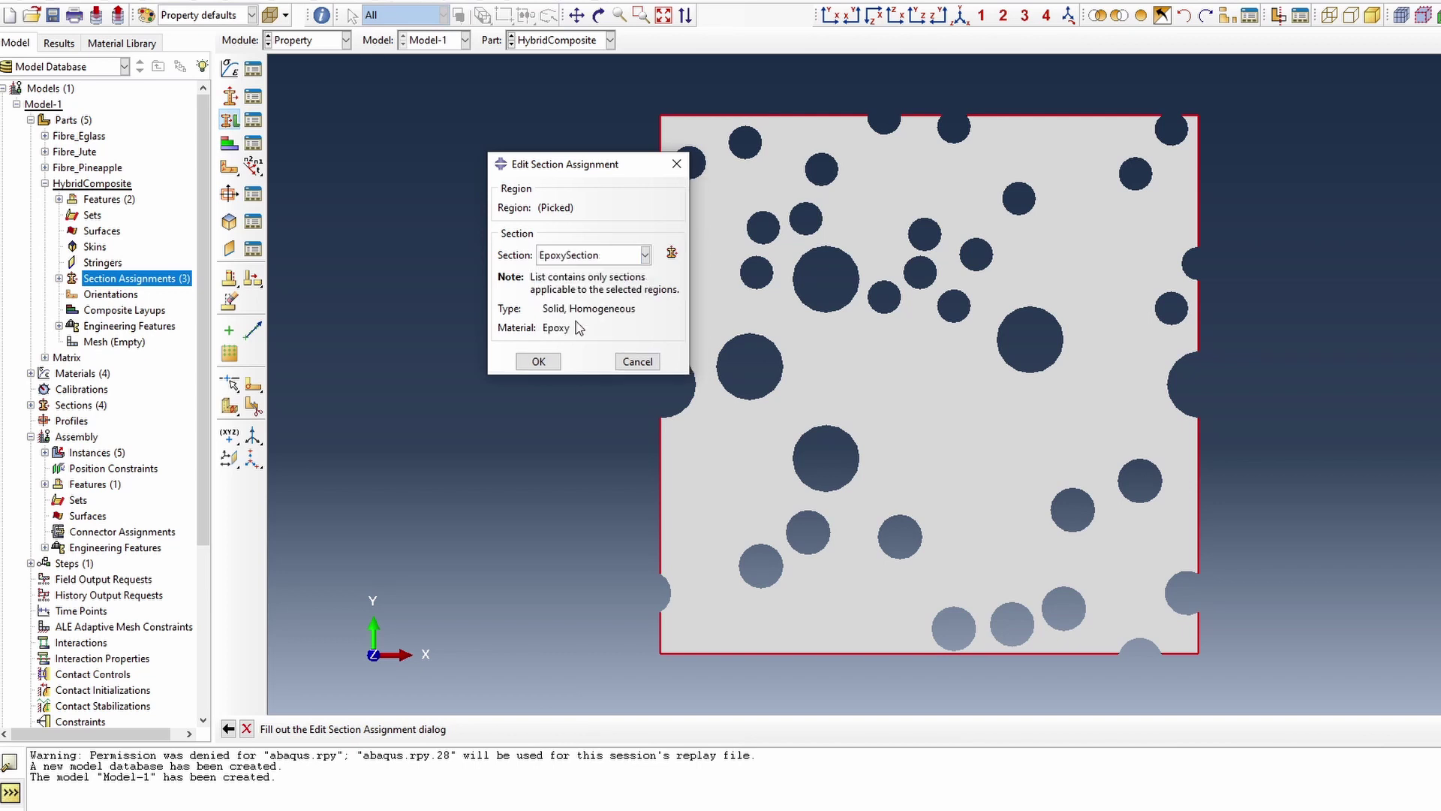
pyautogui.click(543, 361)
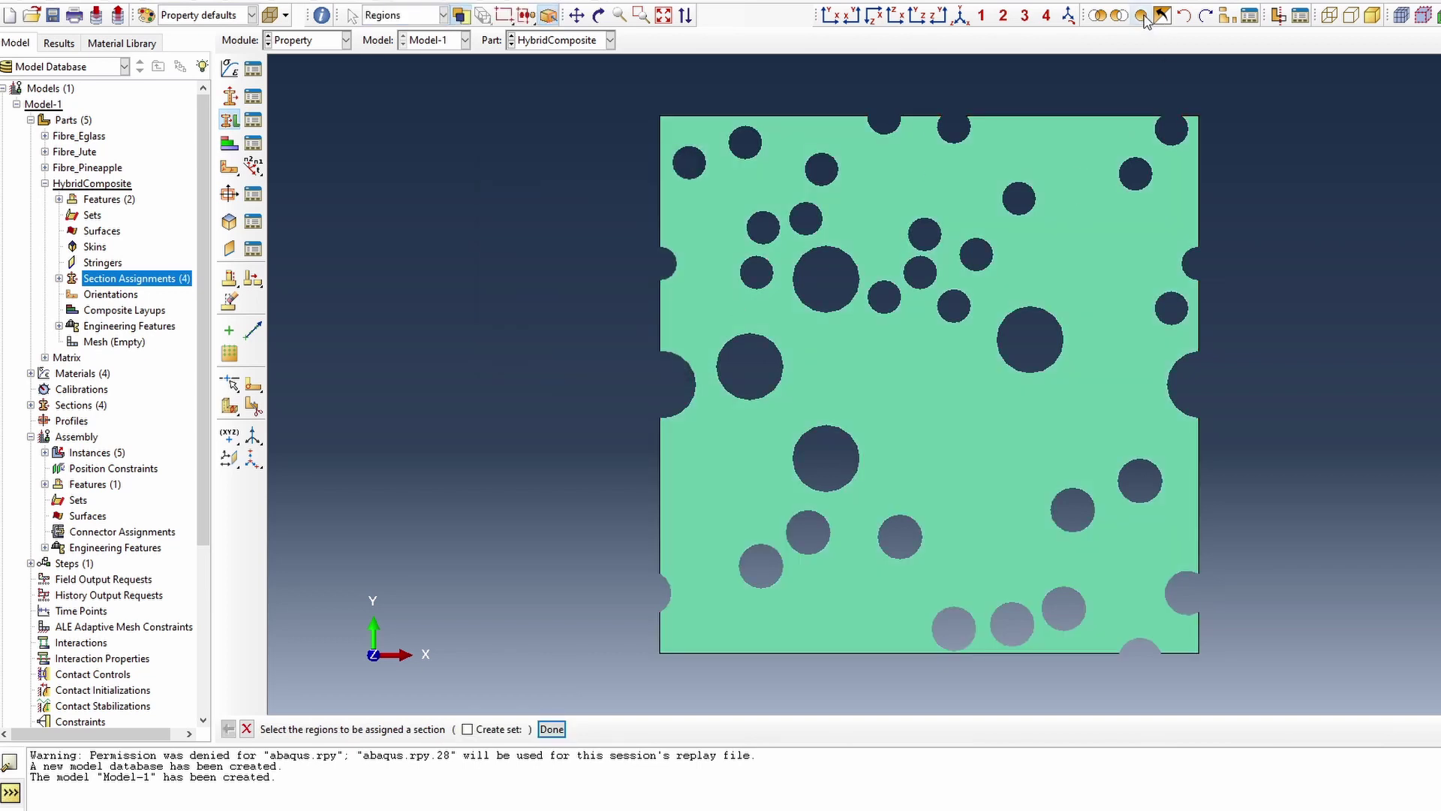
# Show the complete HybridComposite part again and colour-code it by materials.
pyautogui.click(229, 15)
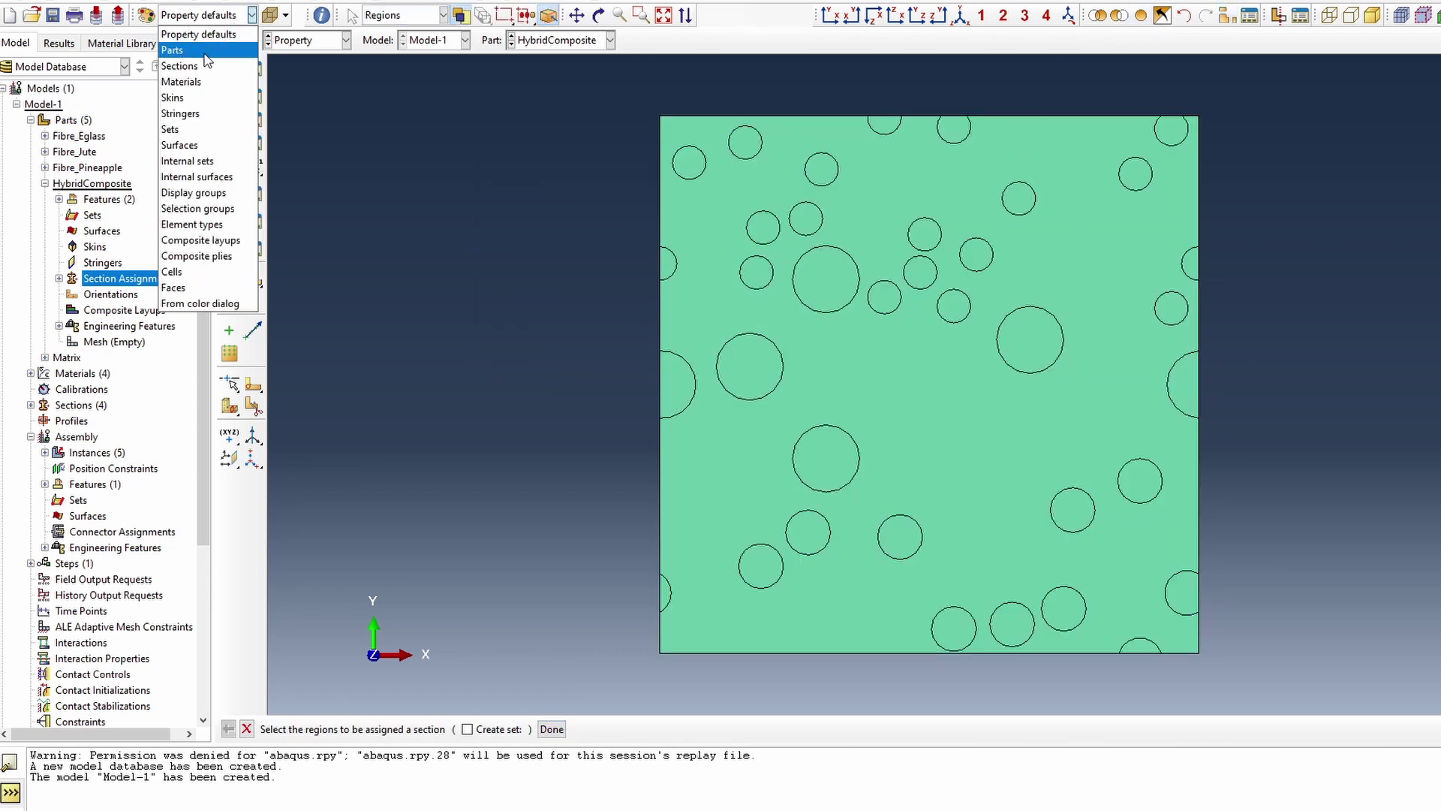
pyautogui.click(206, 79)
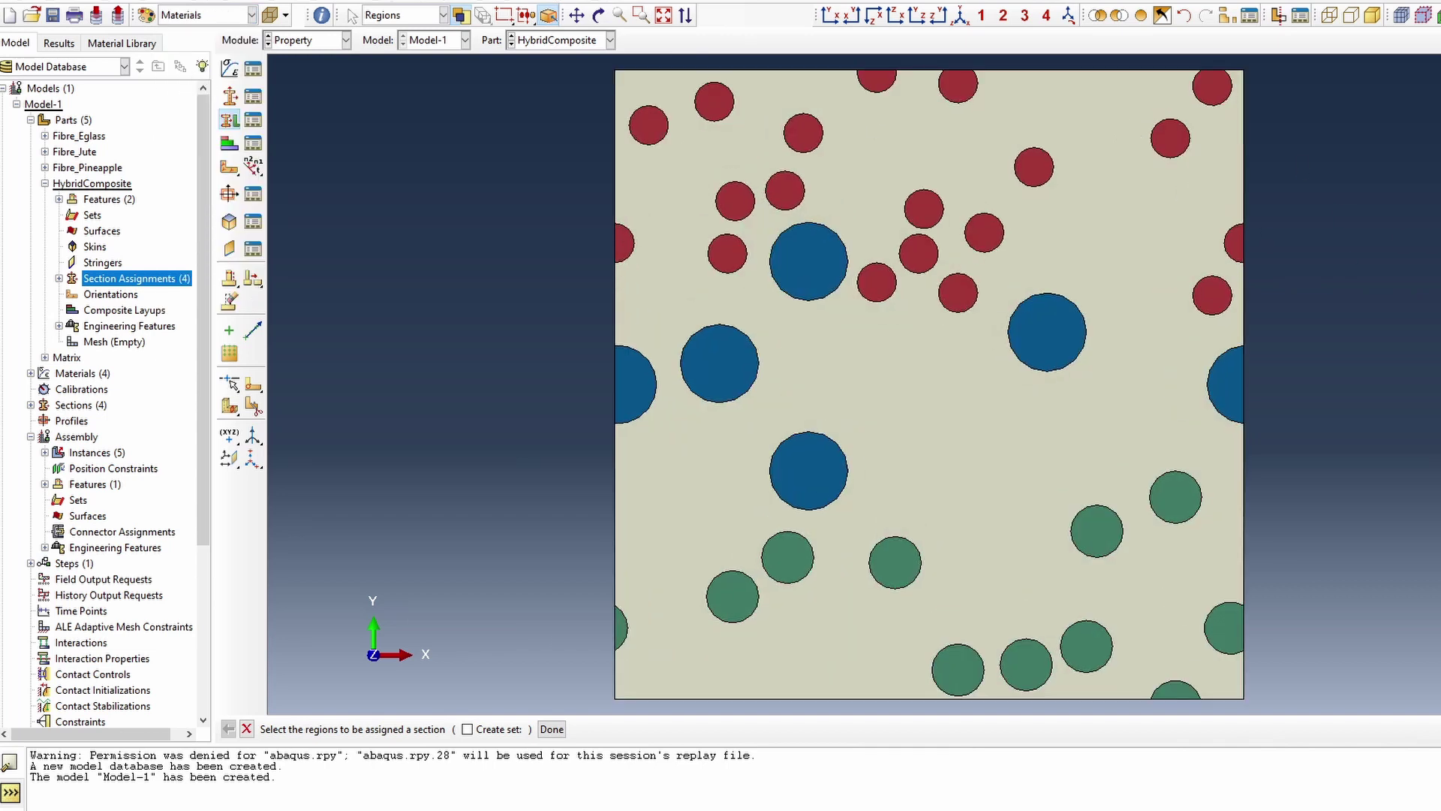
pyautogui.click(961, 15)
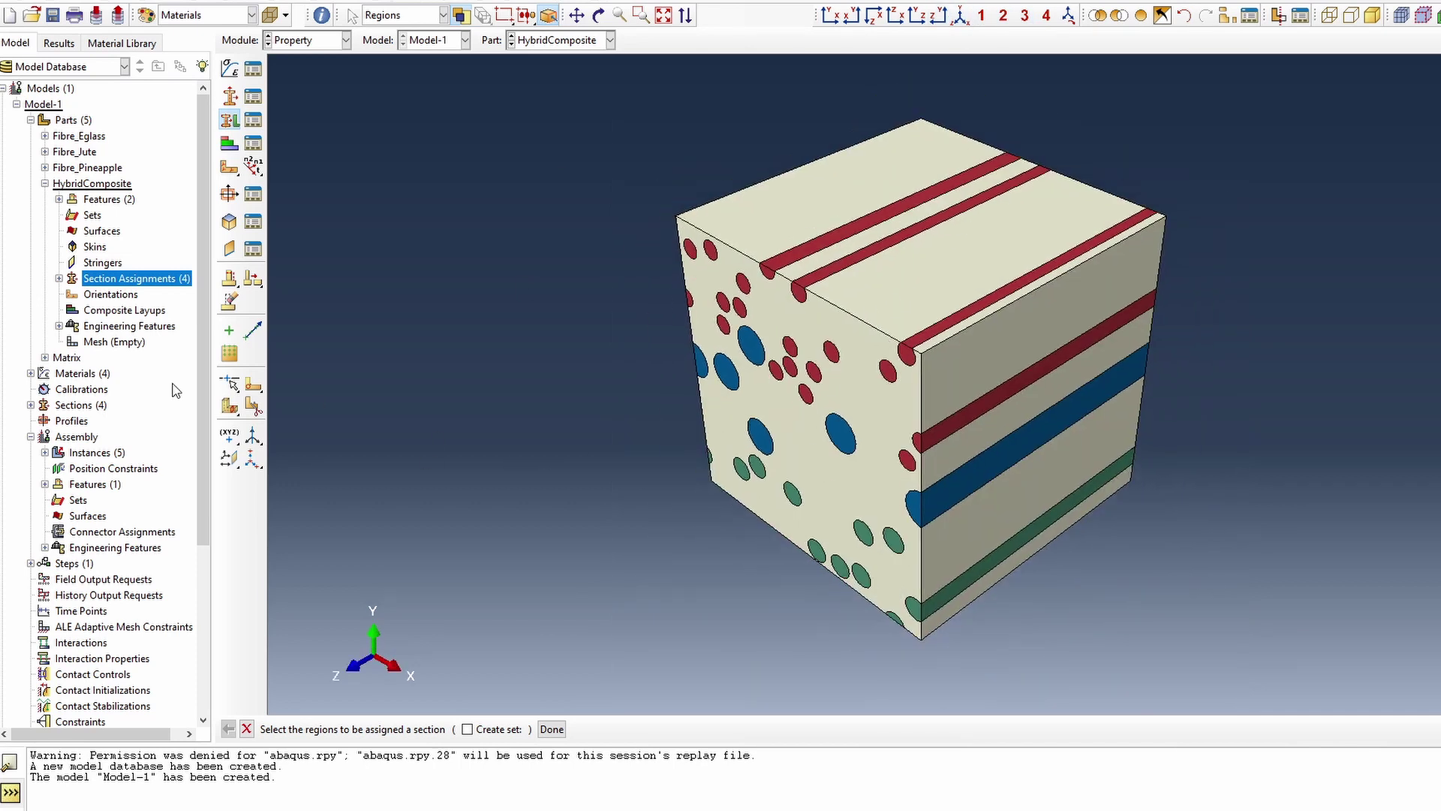
# Seed the HybridComposite part for meshing with an approximate global size of 12 and curvature control on.
pyautogui.click(100, 342)
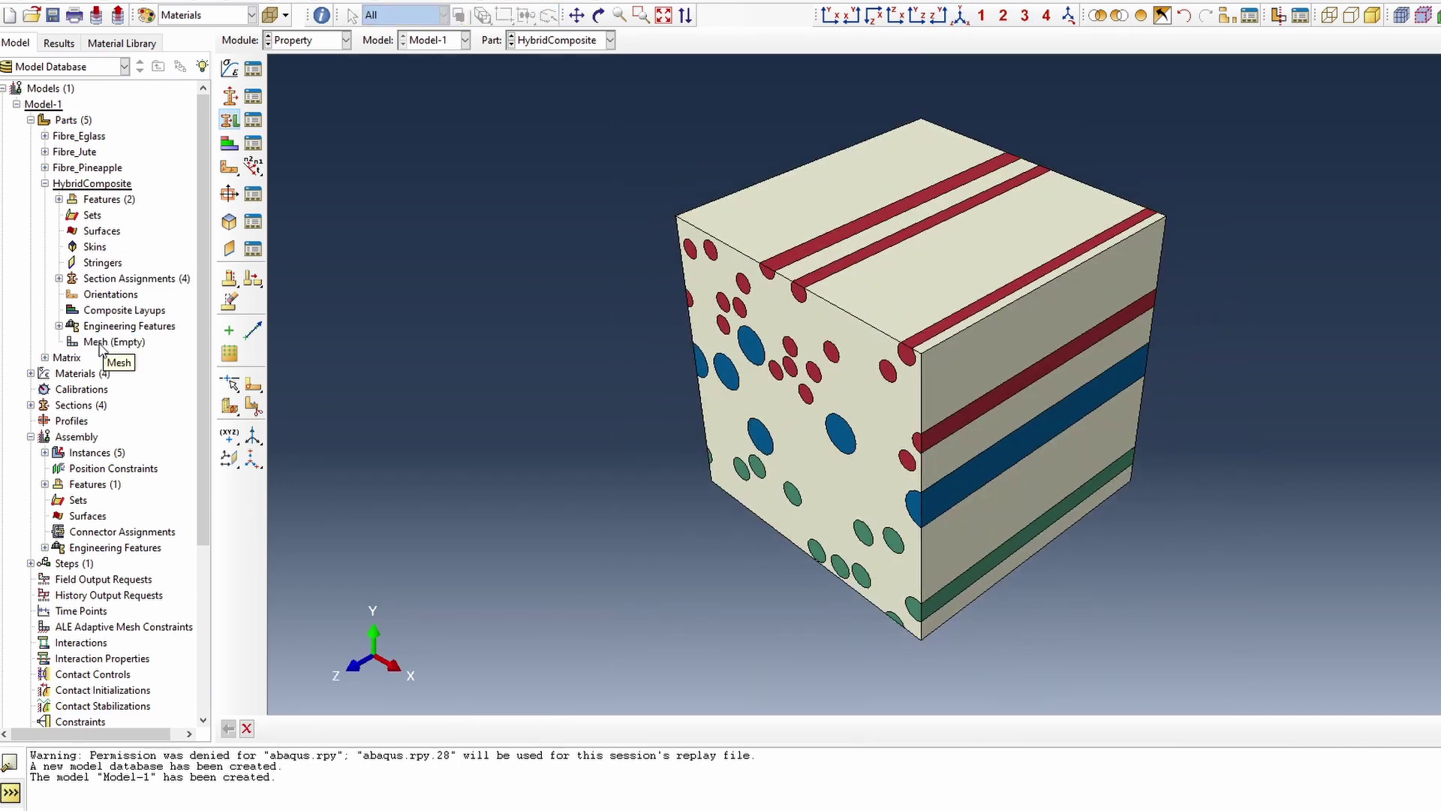
pyautogui.doubleClick(100, 342)
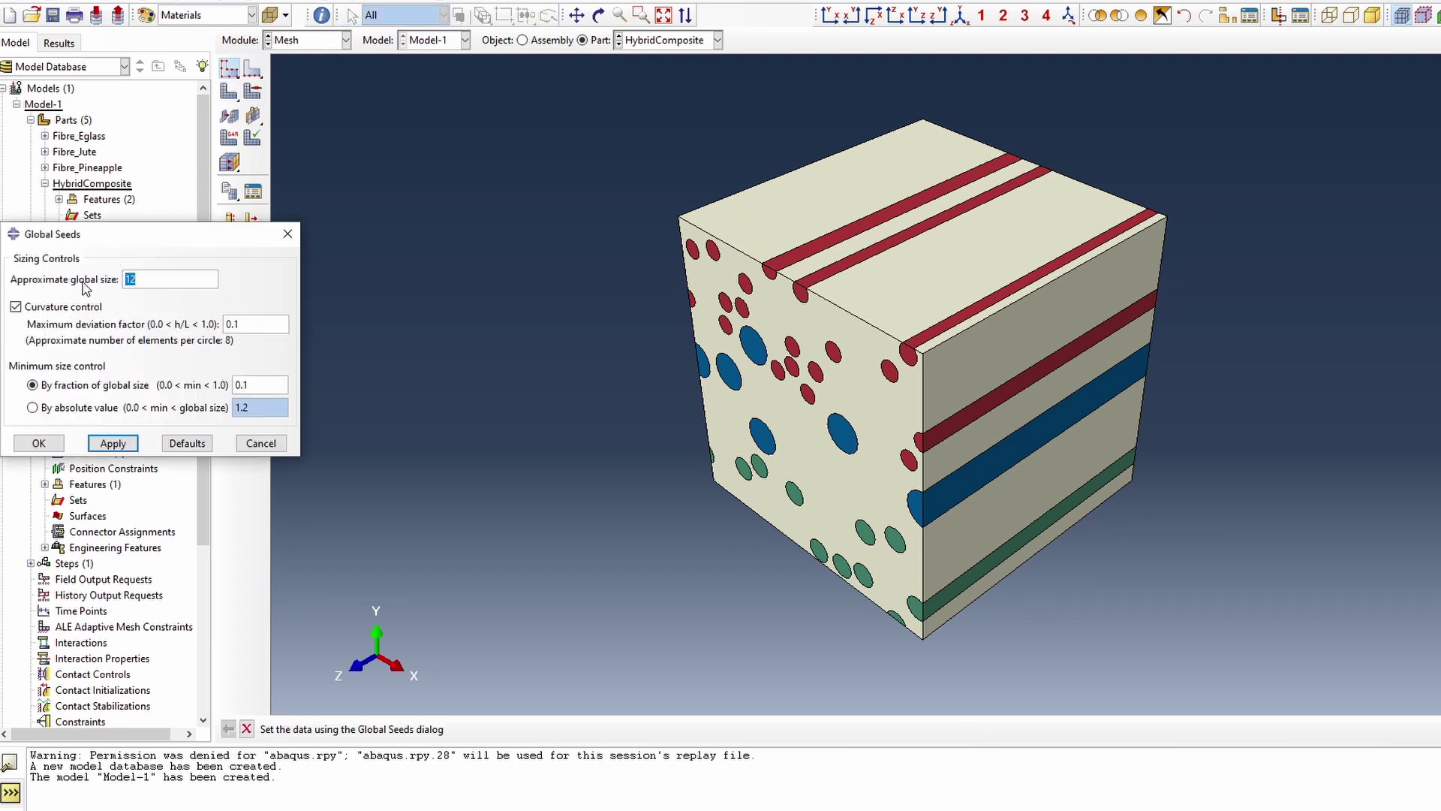
pyautogui.click(39, 443)
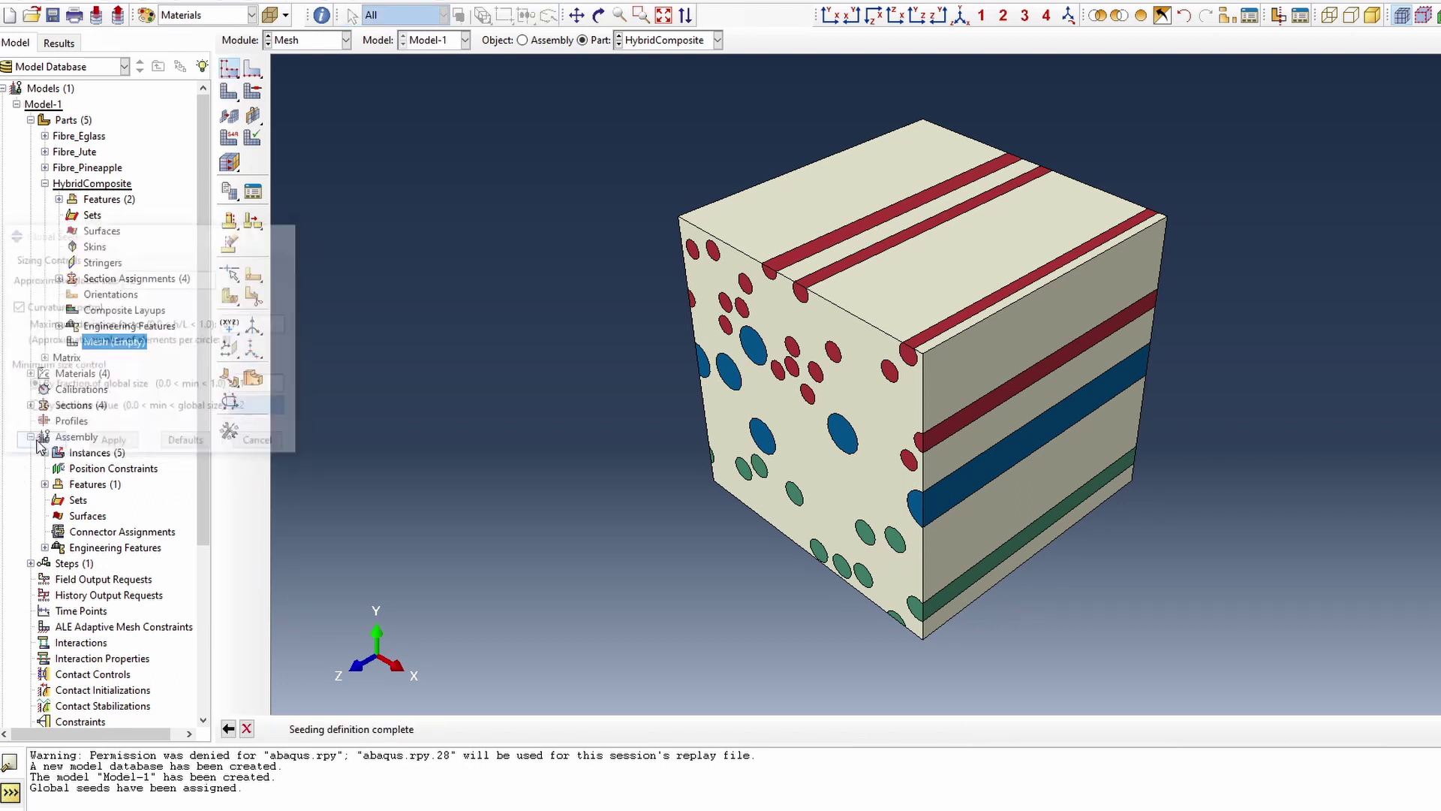
# Assign hex sweep mesh controls to all cells, using the medial axis algorithm with mesh transition minimization turned off.
pyautogui.click(255, 92)
pyautogui.moveTo(608, 108); pyautogui.dragTo(1304, 611)
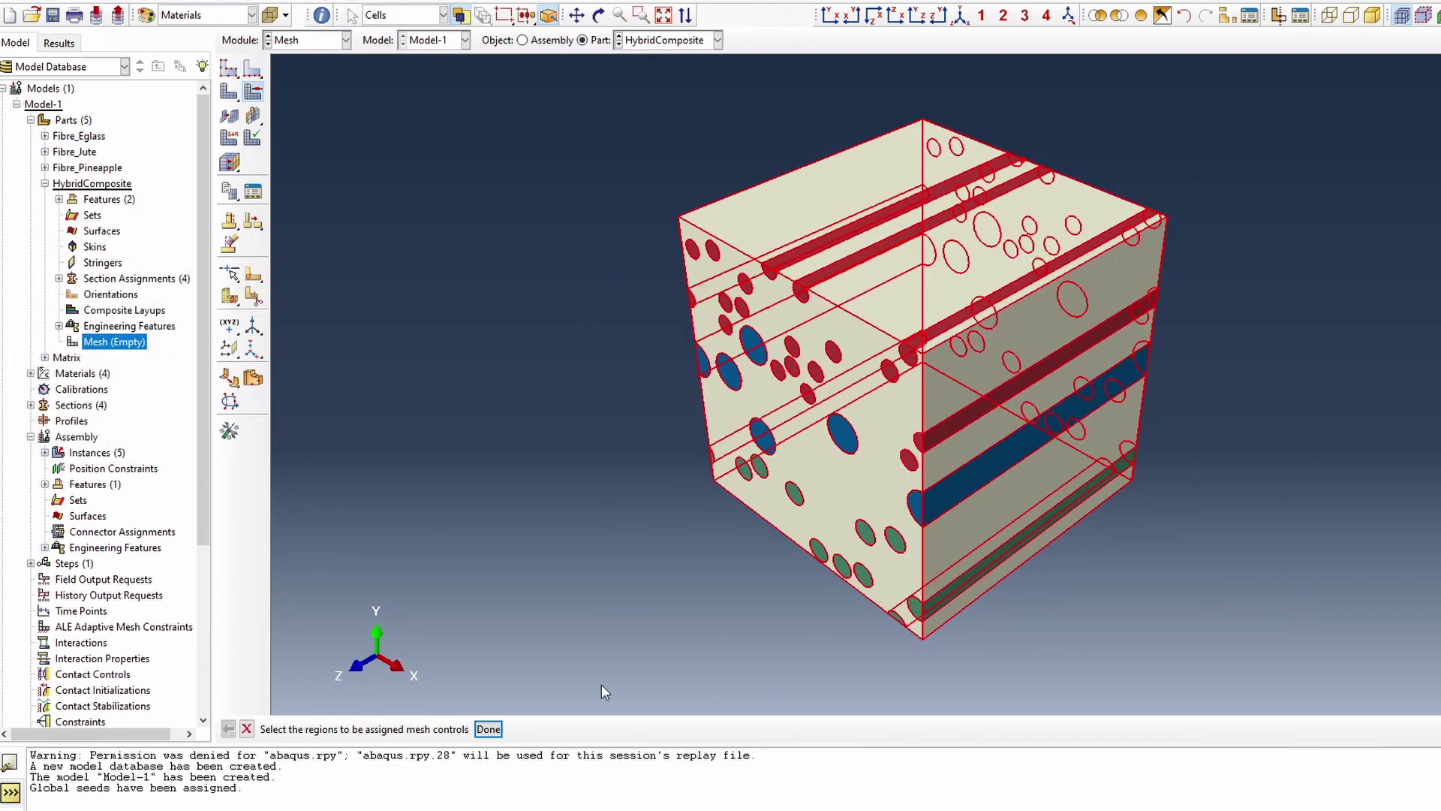
pyautogui.click(488, 729)
pyautogui.click(260, 449)
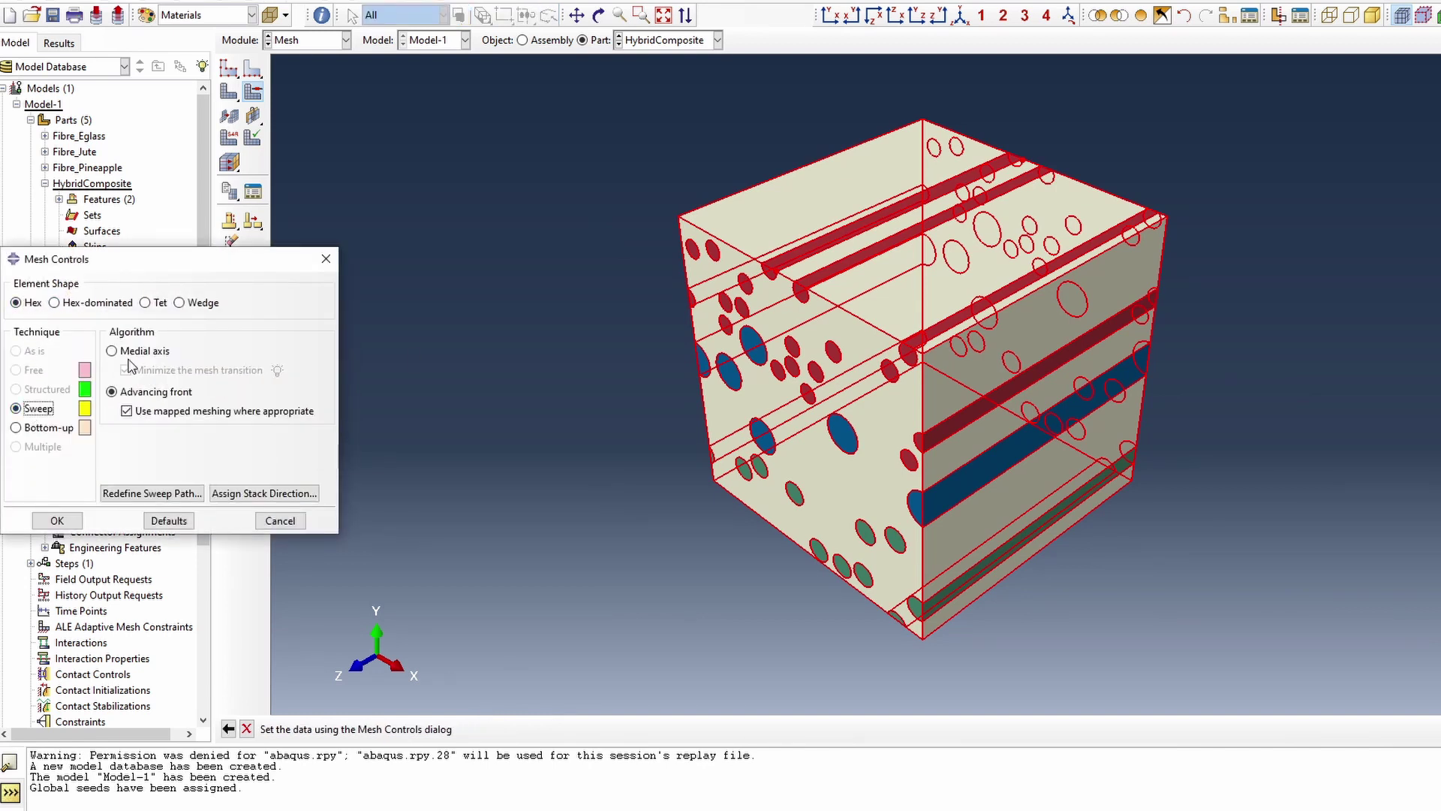
pyautogui.click(112, 350)
pyautogui.click(150, 370)
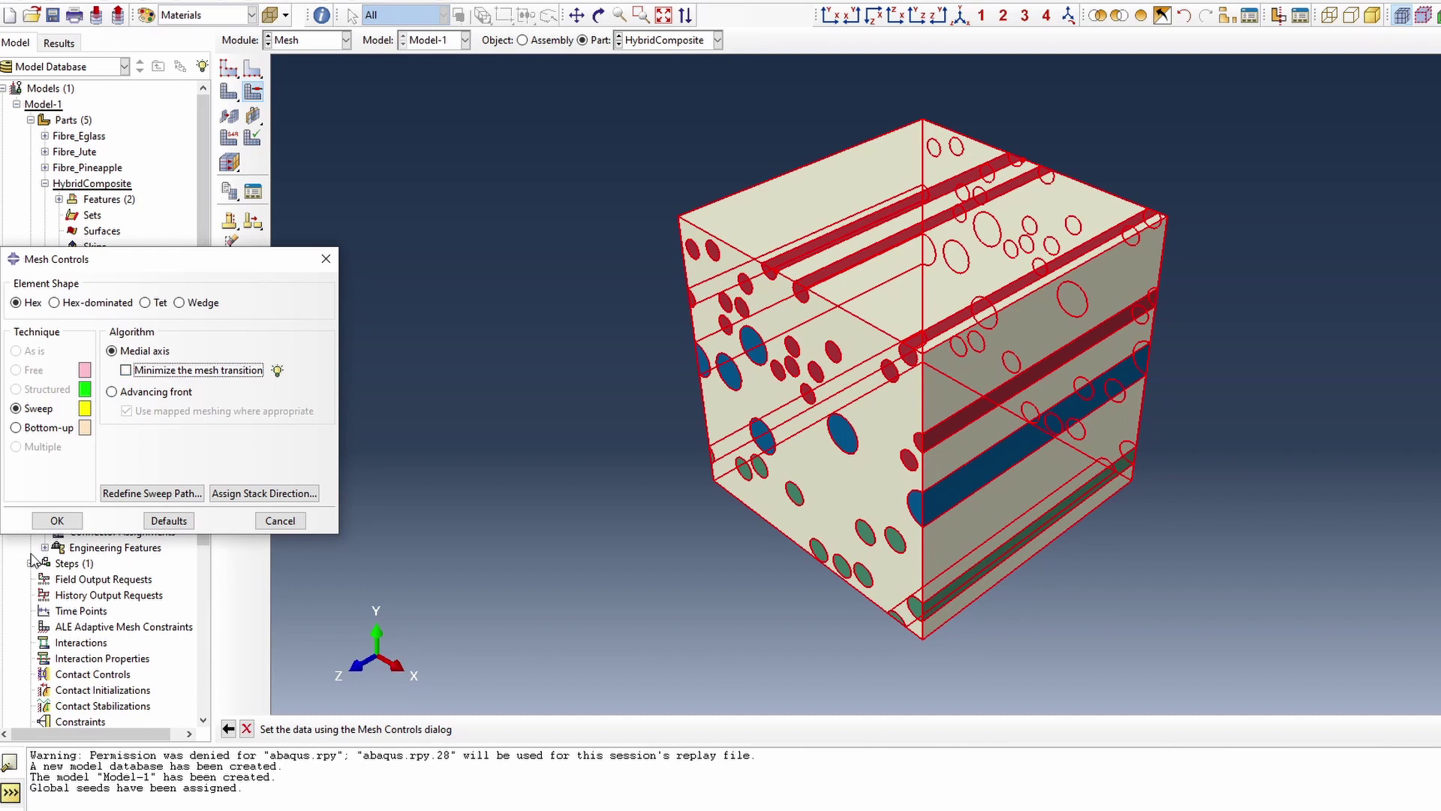
pyautogui.click(59, 521)
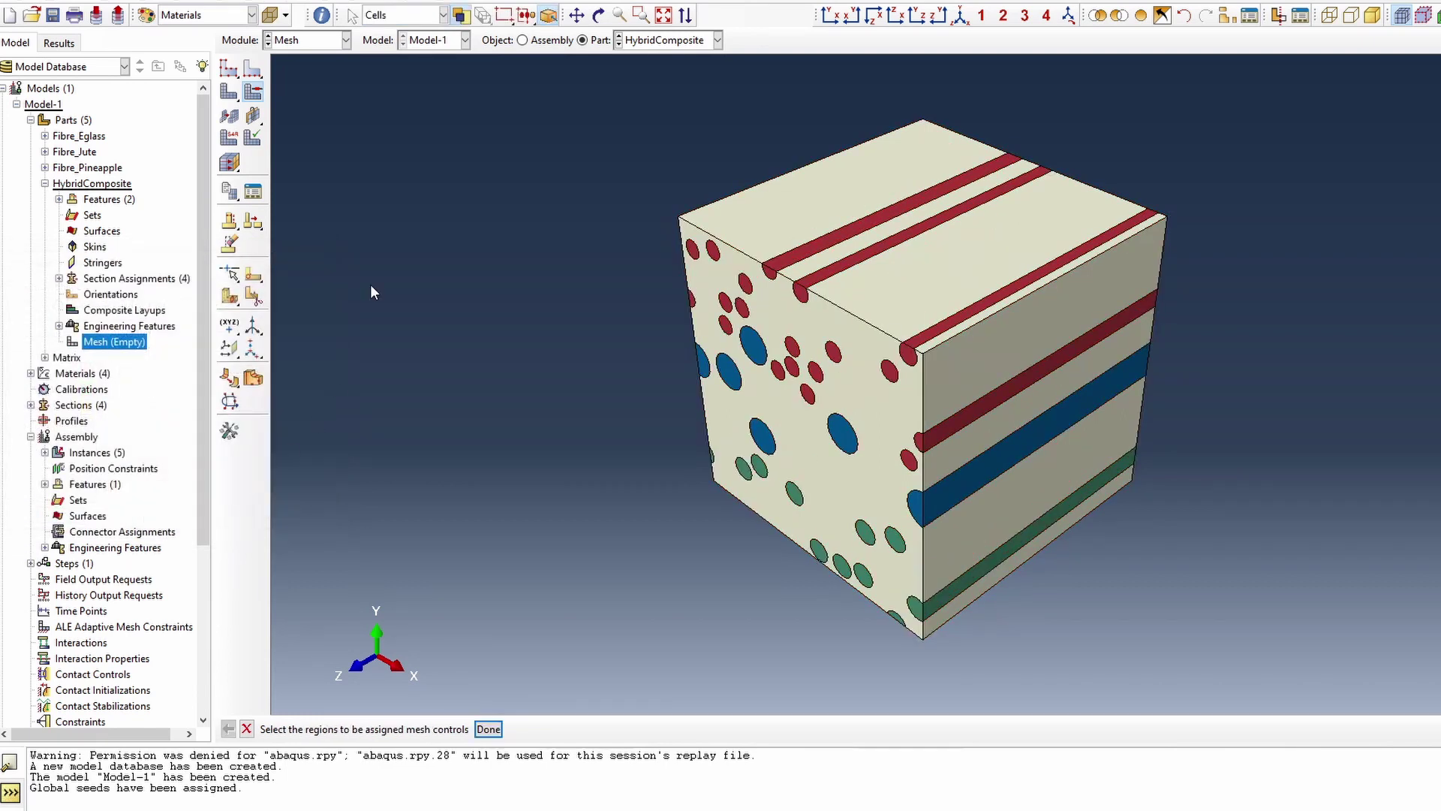
# Generate the mesh on the HybridComposite part and inspect it.
pyautogui.click(229, 91)
pyautogui.click(368, 729)
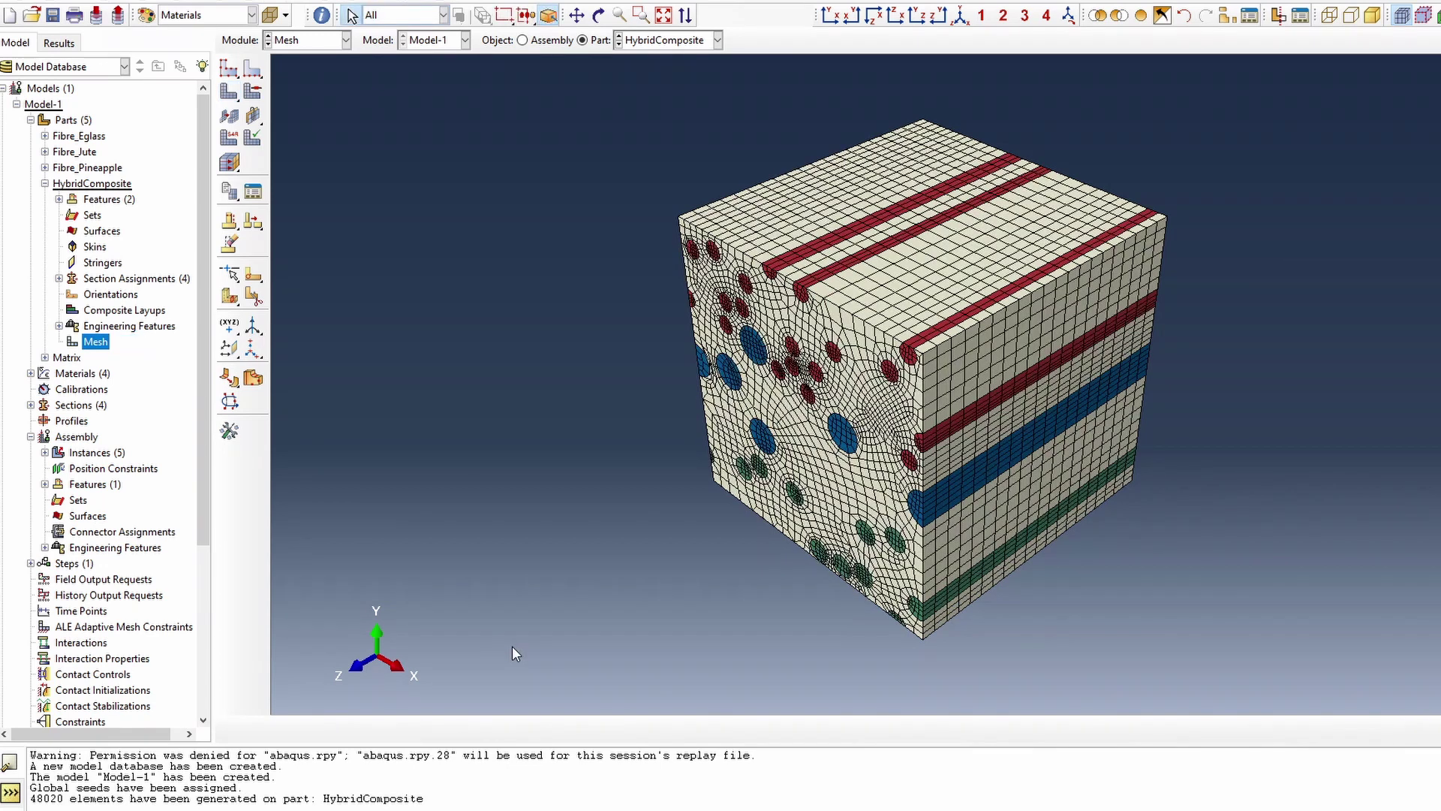
pyautogui.click(598, 15)
pyautogui.moveTo(918, 396); pyautogui.dragTo(942, 353)
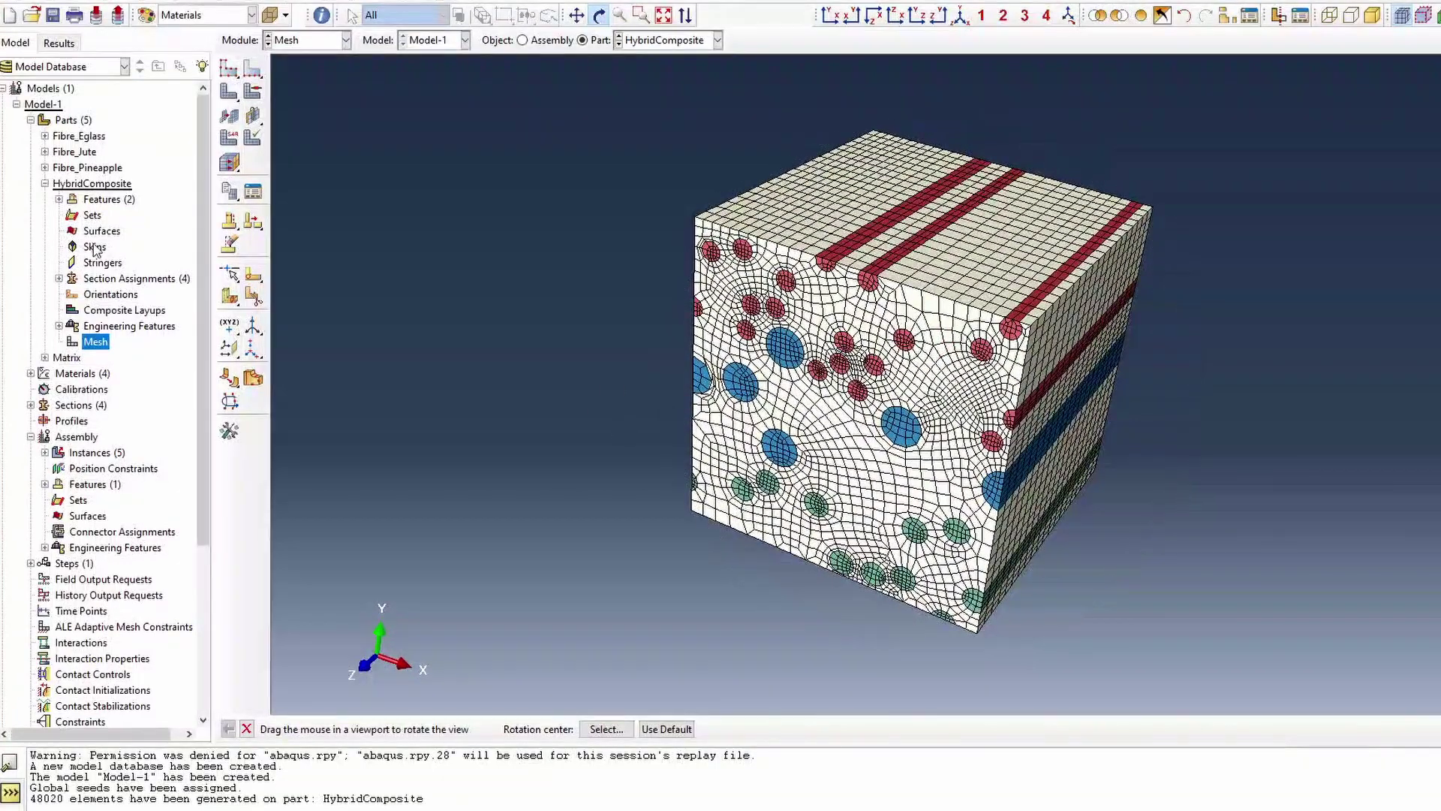
# Create a node set named ZFront from all nodes on the cube's front Z face, selecting them by angle.
pyautogui.click(91, 216)
pyautogui.doubleClick(89, 216)
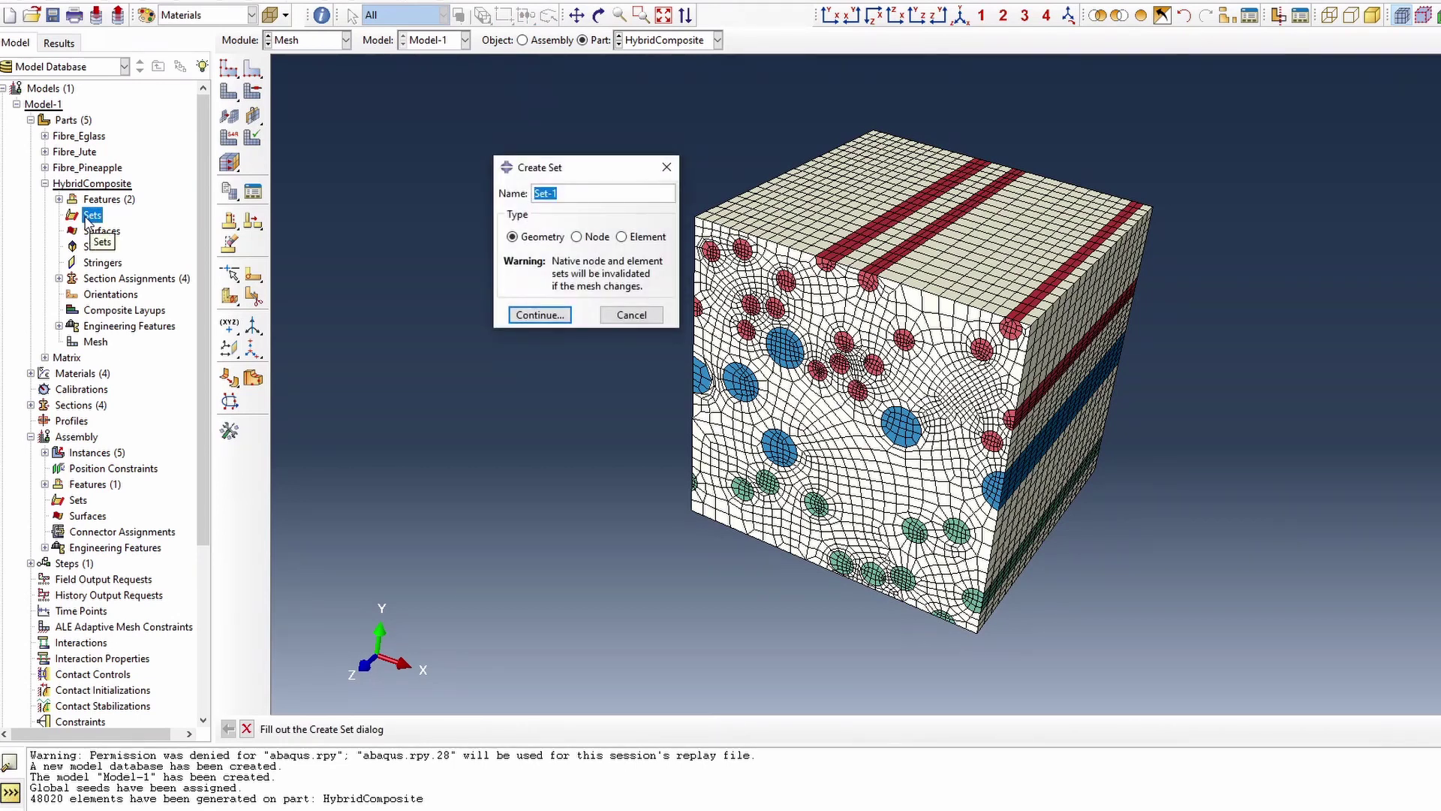
pyautogui.write('ZF')
pyautogui.click(599, 238)
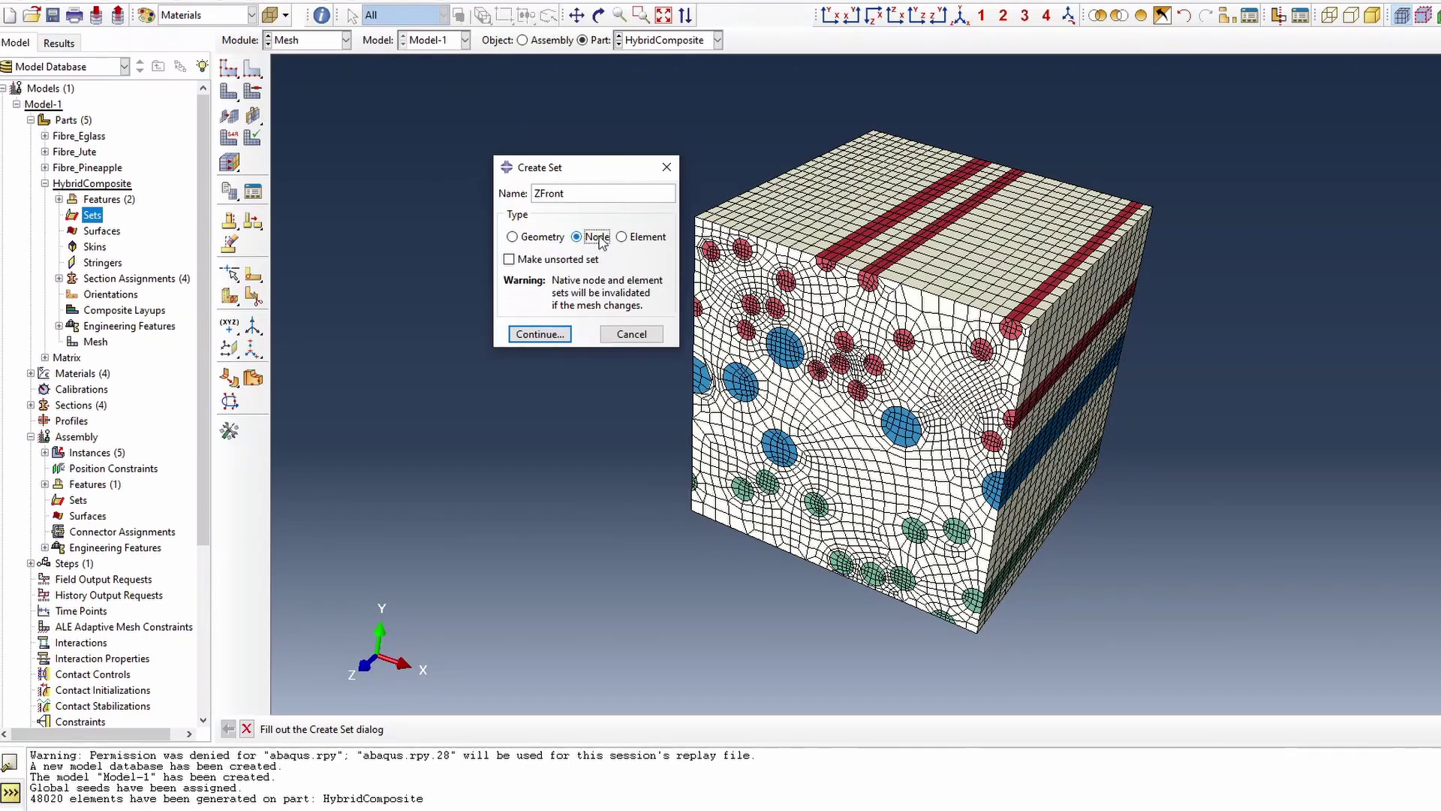
pyautogui.click(537, 335)
pyautogui.click(449, 733)
pyautogui.click(442, 771)
pyautogui.click(839, 515)
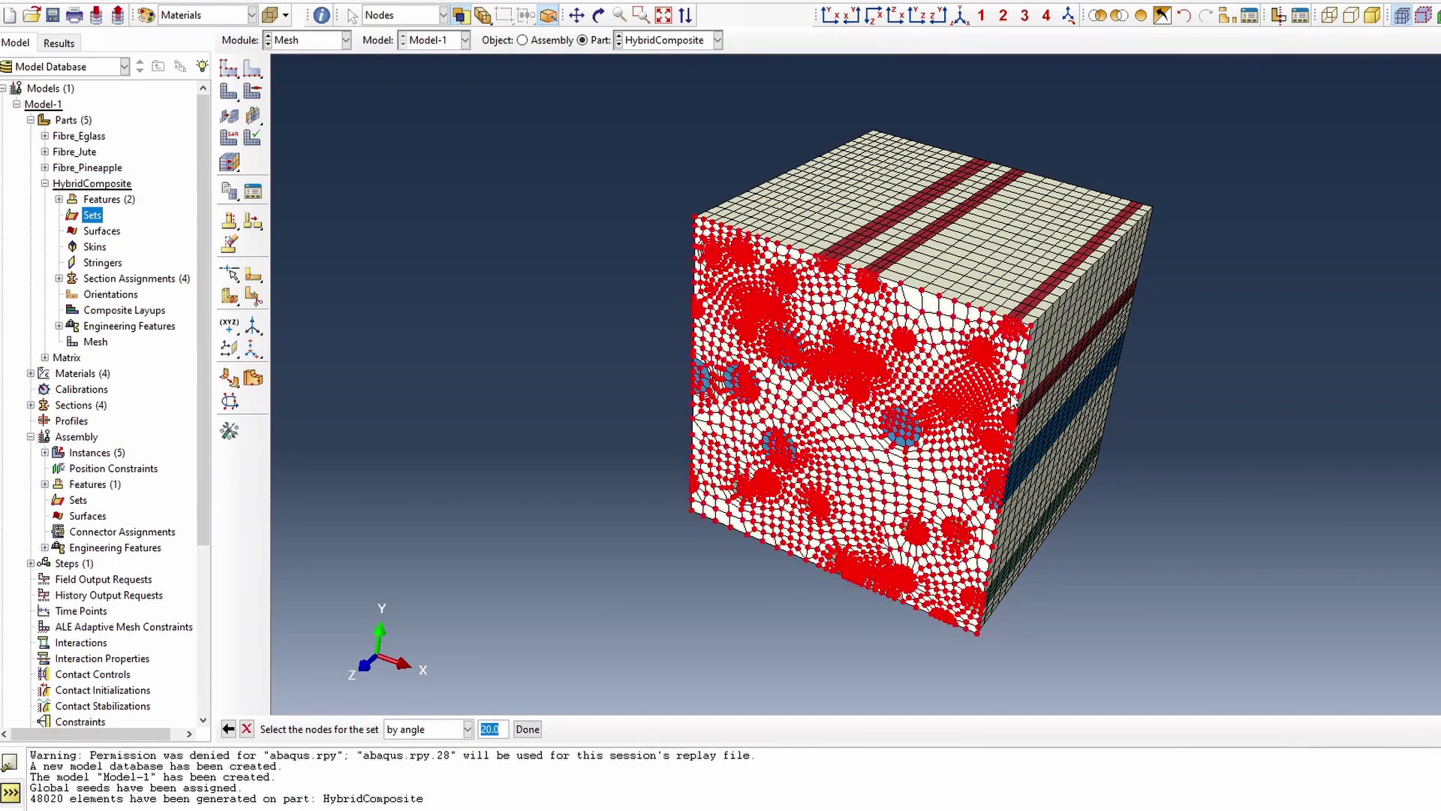
pyautogui.click(528, 729)
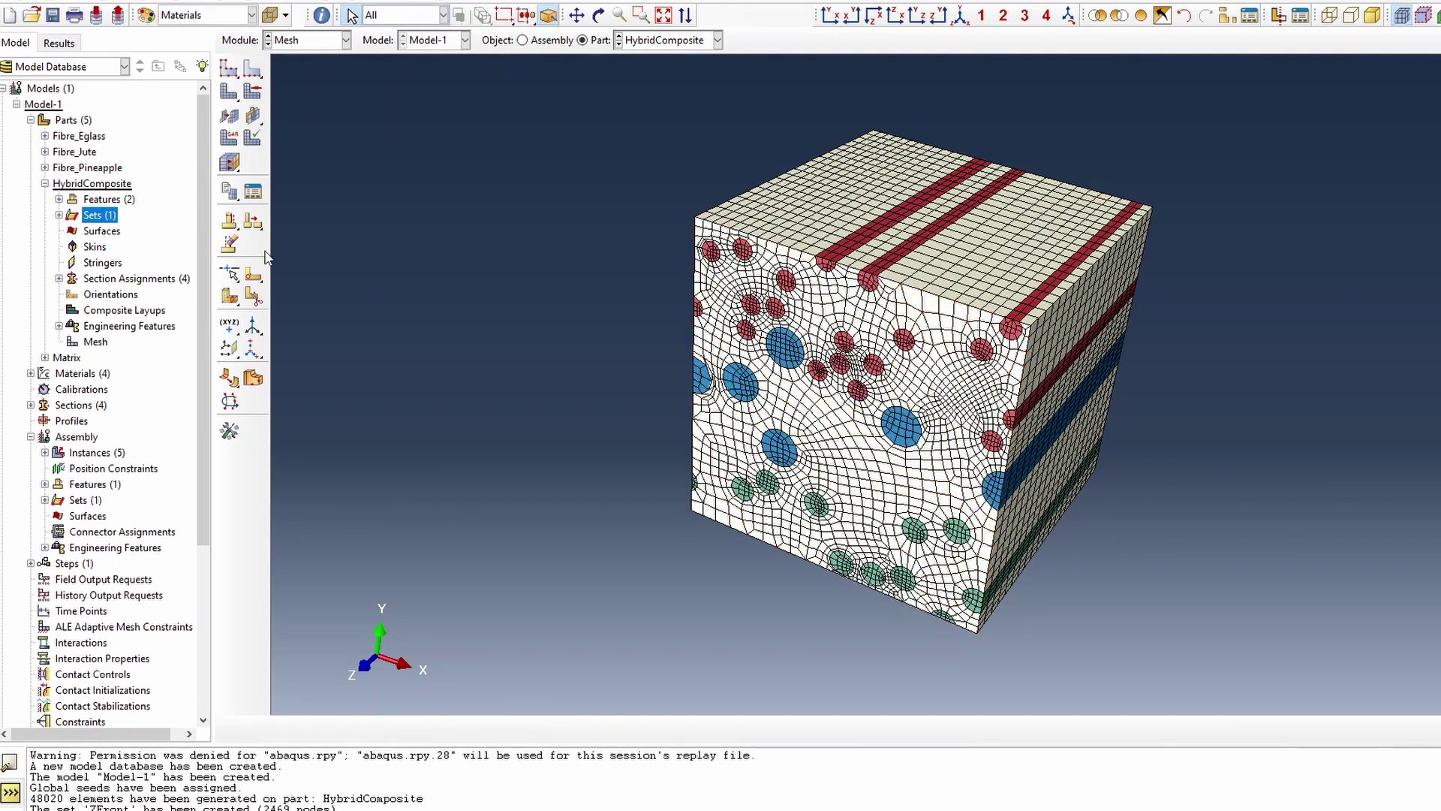
# Create a node set named ZBack from all nodes on the cube's rear Z face, selecting them by angle.
pyautogui.click(598, 15)
pyautogui.moveTo(906, 394); pyautogui.dragTo(525, 436)
pyautogui.rightClick(467, 412)
pyautogui.click(523, 523)
pyautogui.doubleClick(89, 216)
pyautogui.write('ZBack')
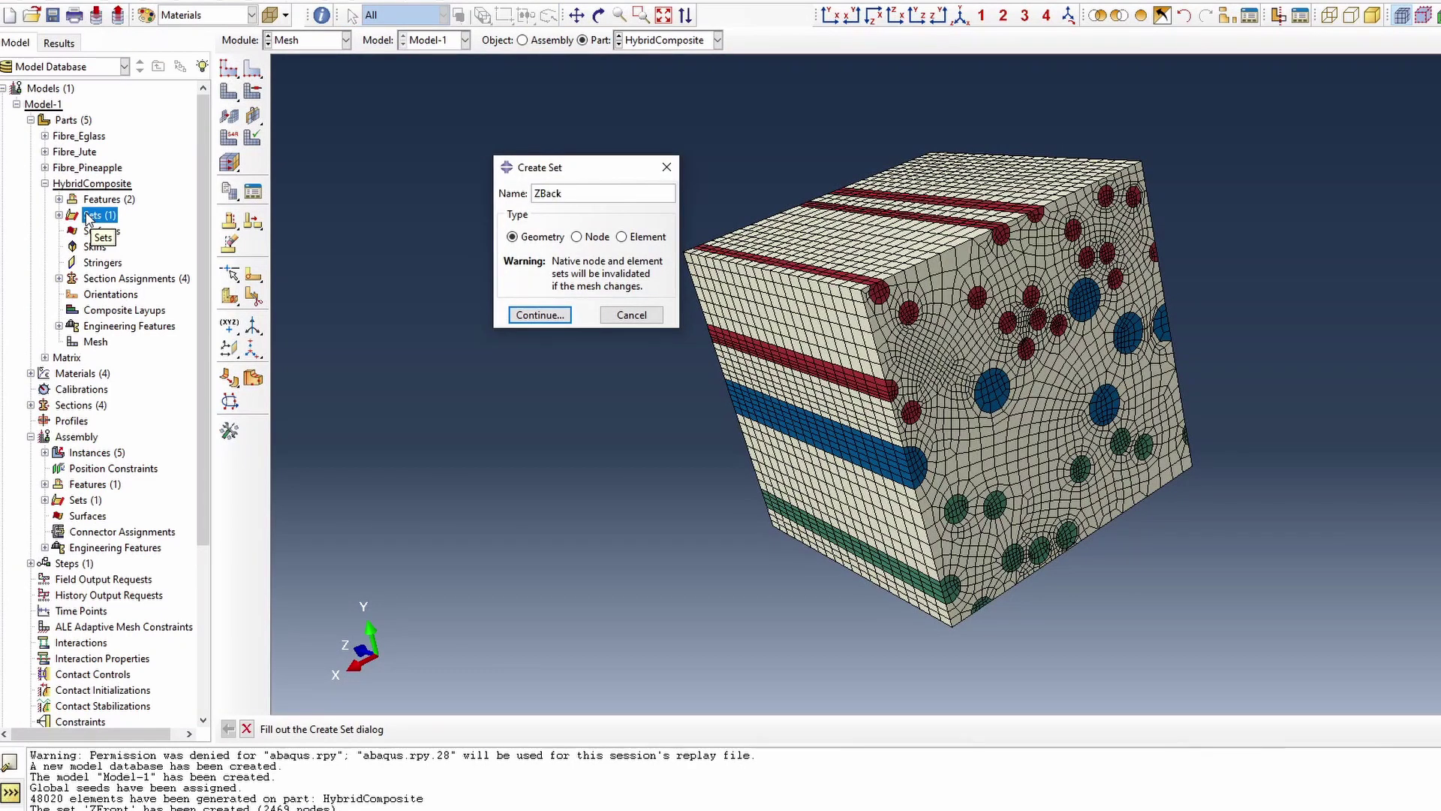
pyautogui.click(591, 237)
pyautogui.click(541, 331)
pyautogui.click(1100, 409)
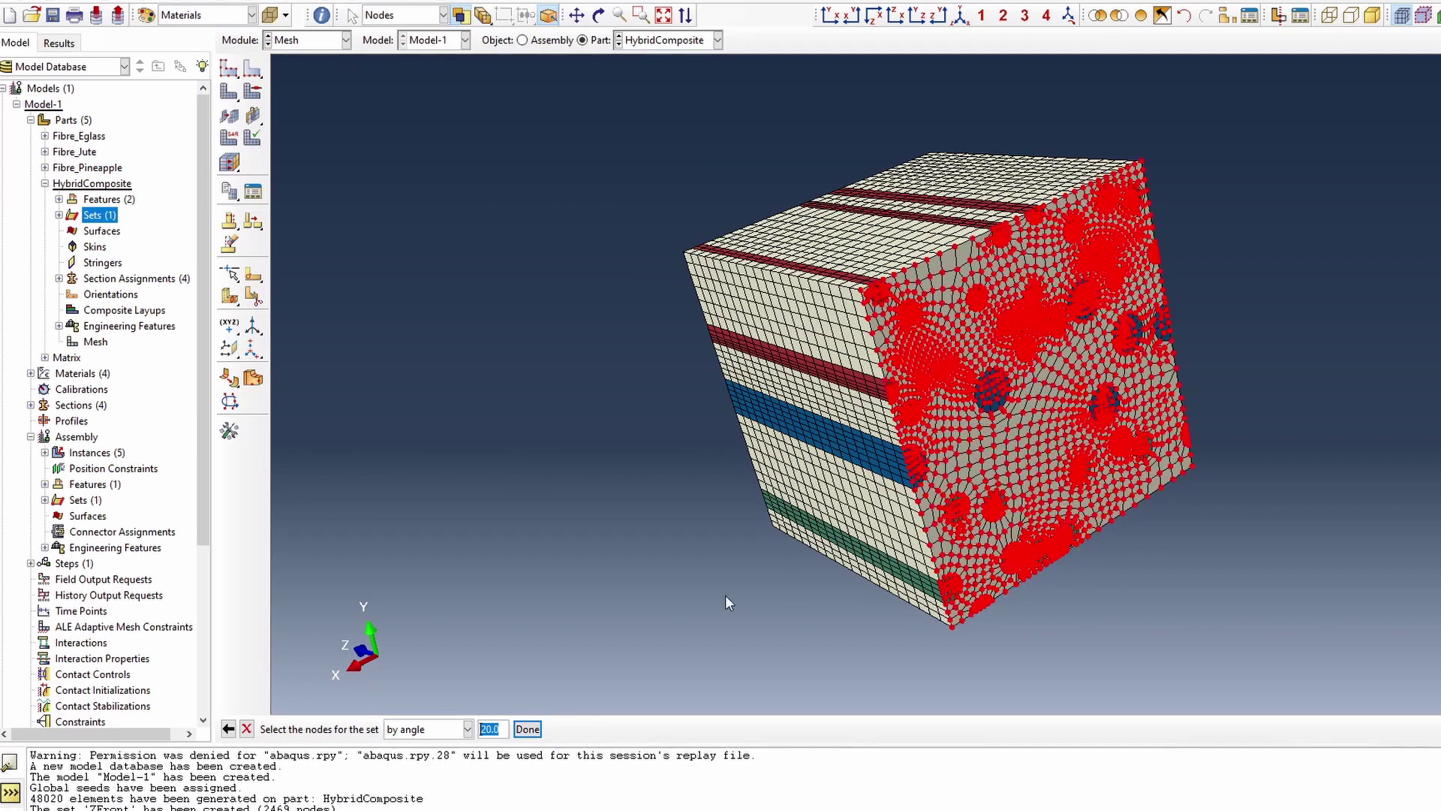
pyautogui.click(528, 728)
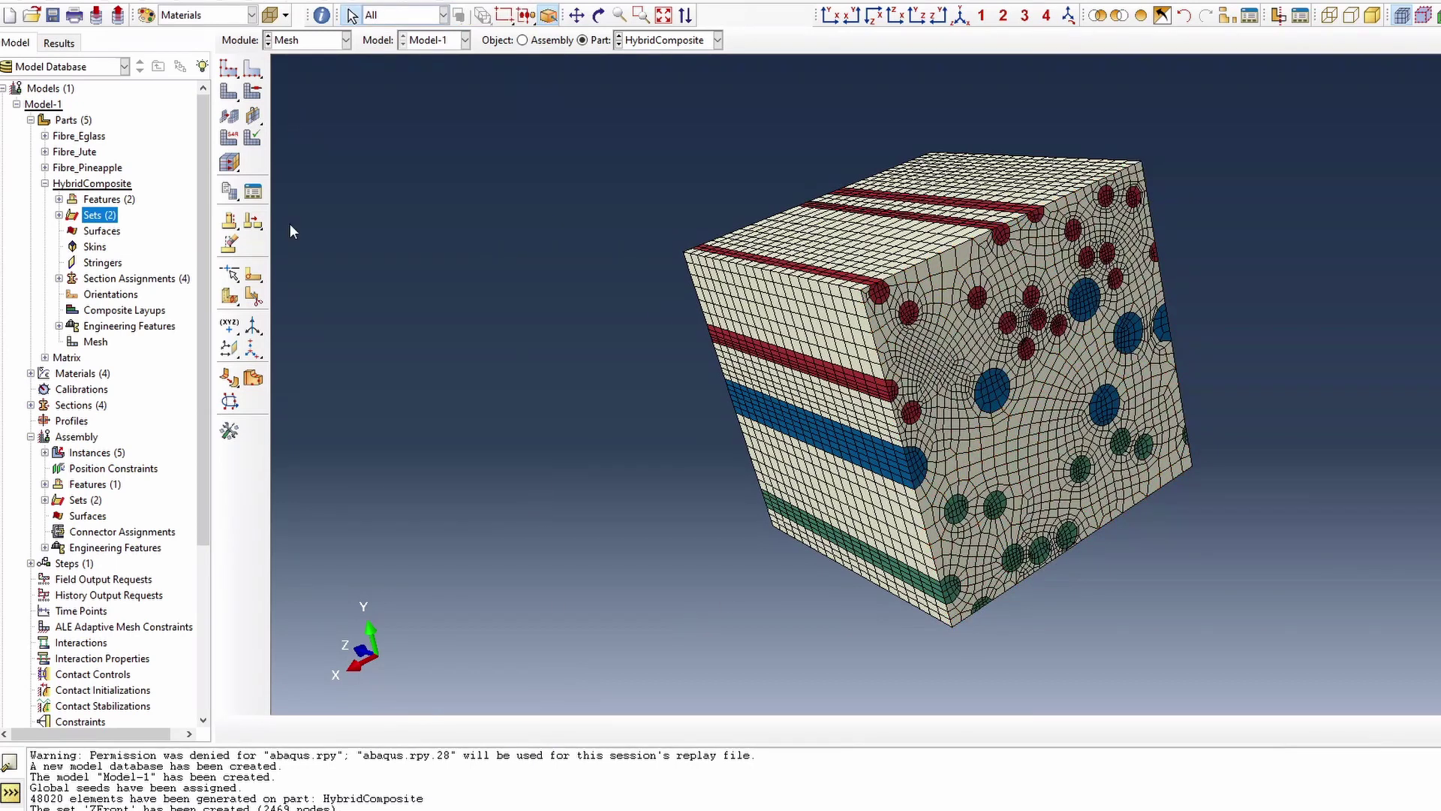
# Create node sets YTop, YBase, XFront and XBack for the cube's remaining four faces and check them in the view.
pyautogui.click(960, 15)
pyautogui.doubleClick(91, 217)
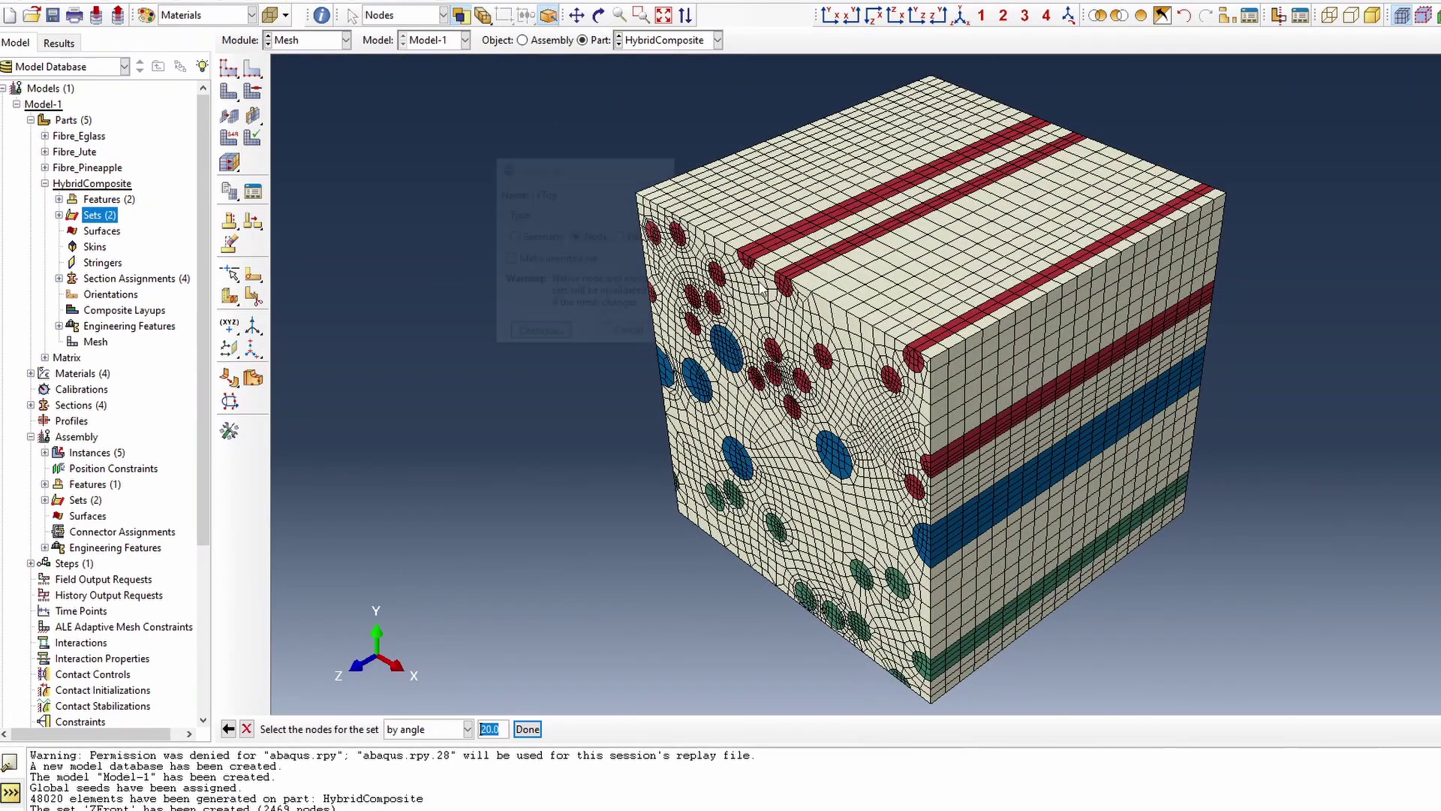
pyautogui.click(519, 339)
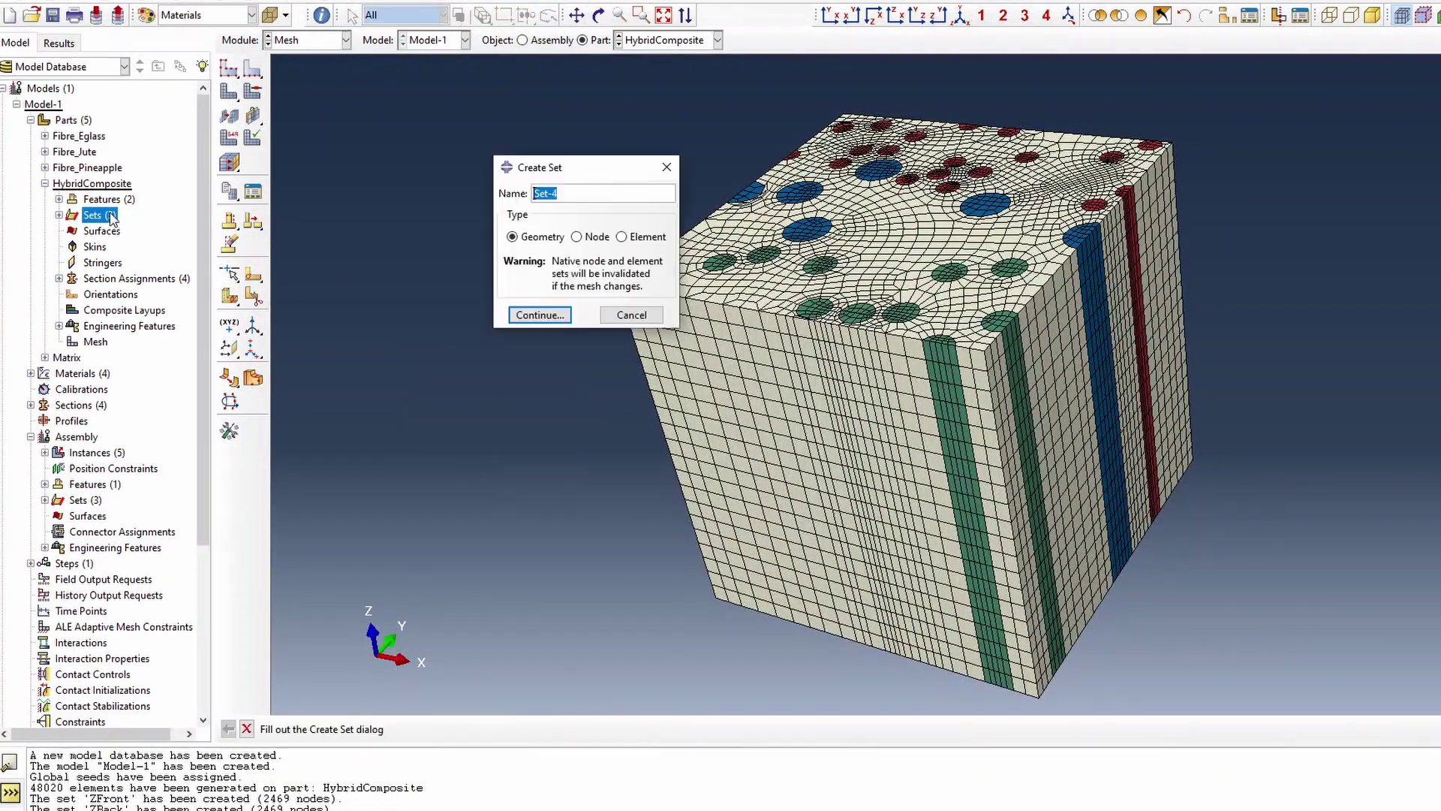
pyautogui.click(541, 331)
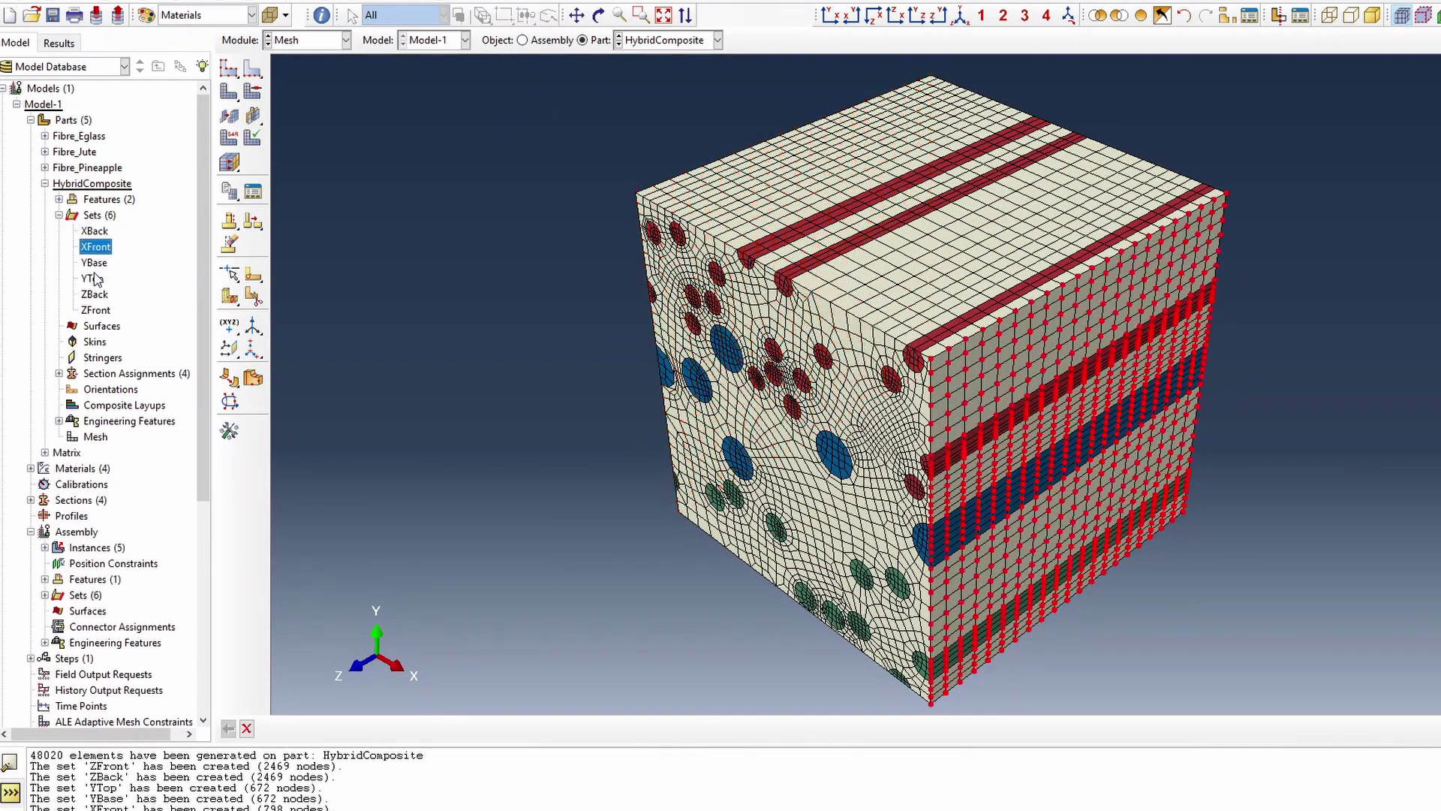
pyautogui.click(94, 279)
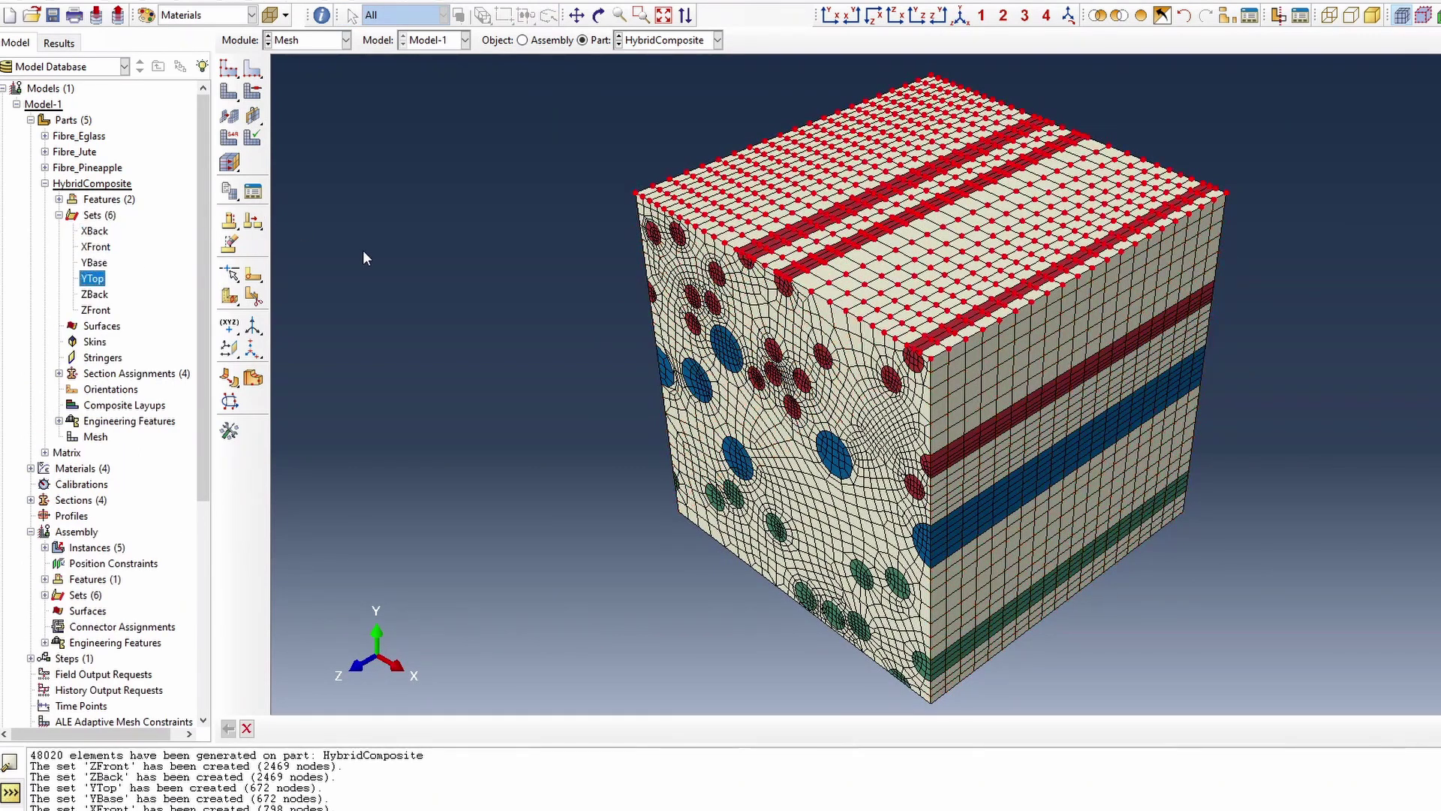
pyautogui.click(58, 215)
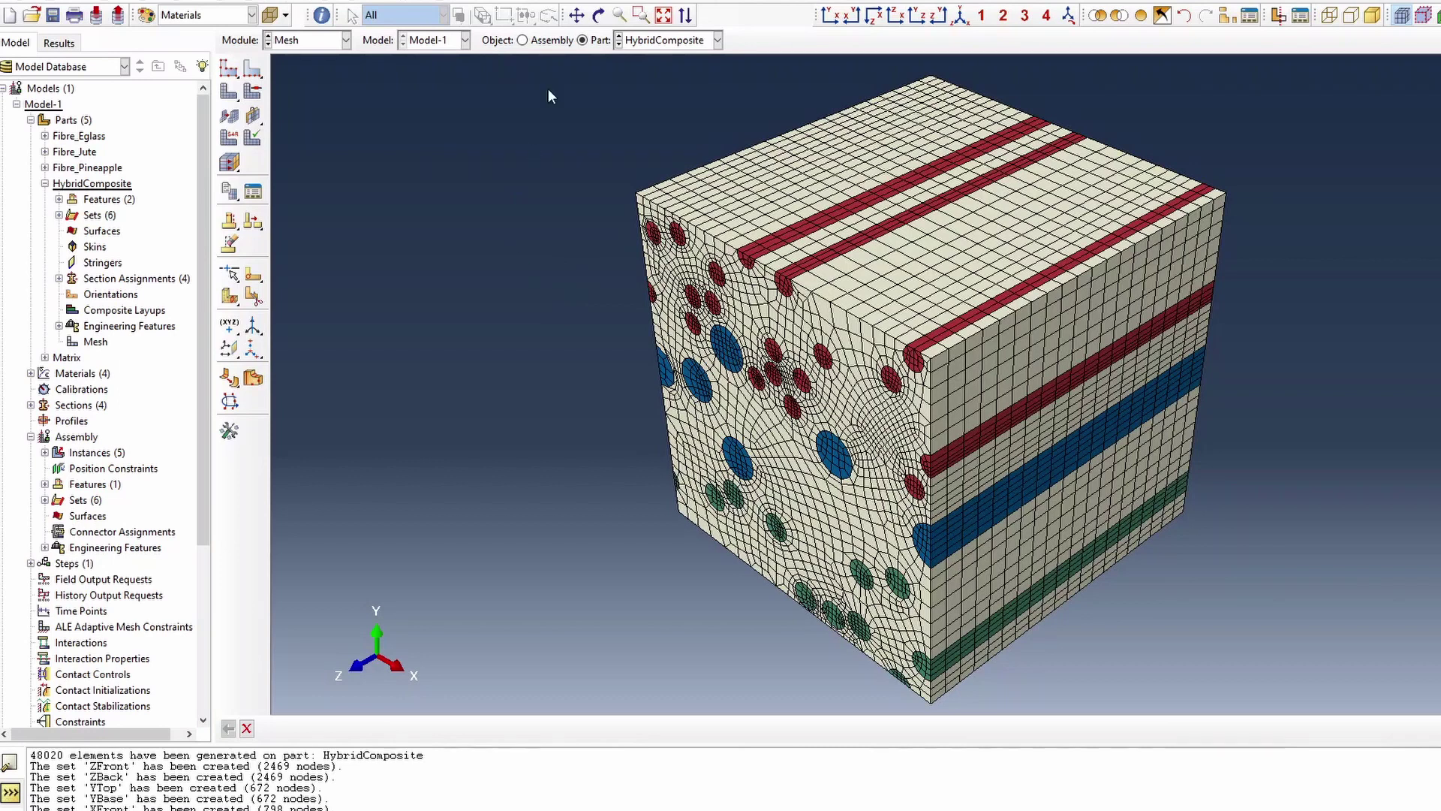
# Switch to the Assembly module and query the coordinates of the cube's corner vertices.
pyautogui.click(324, 1)
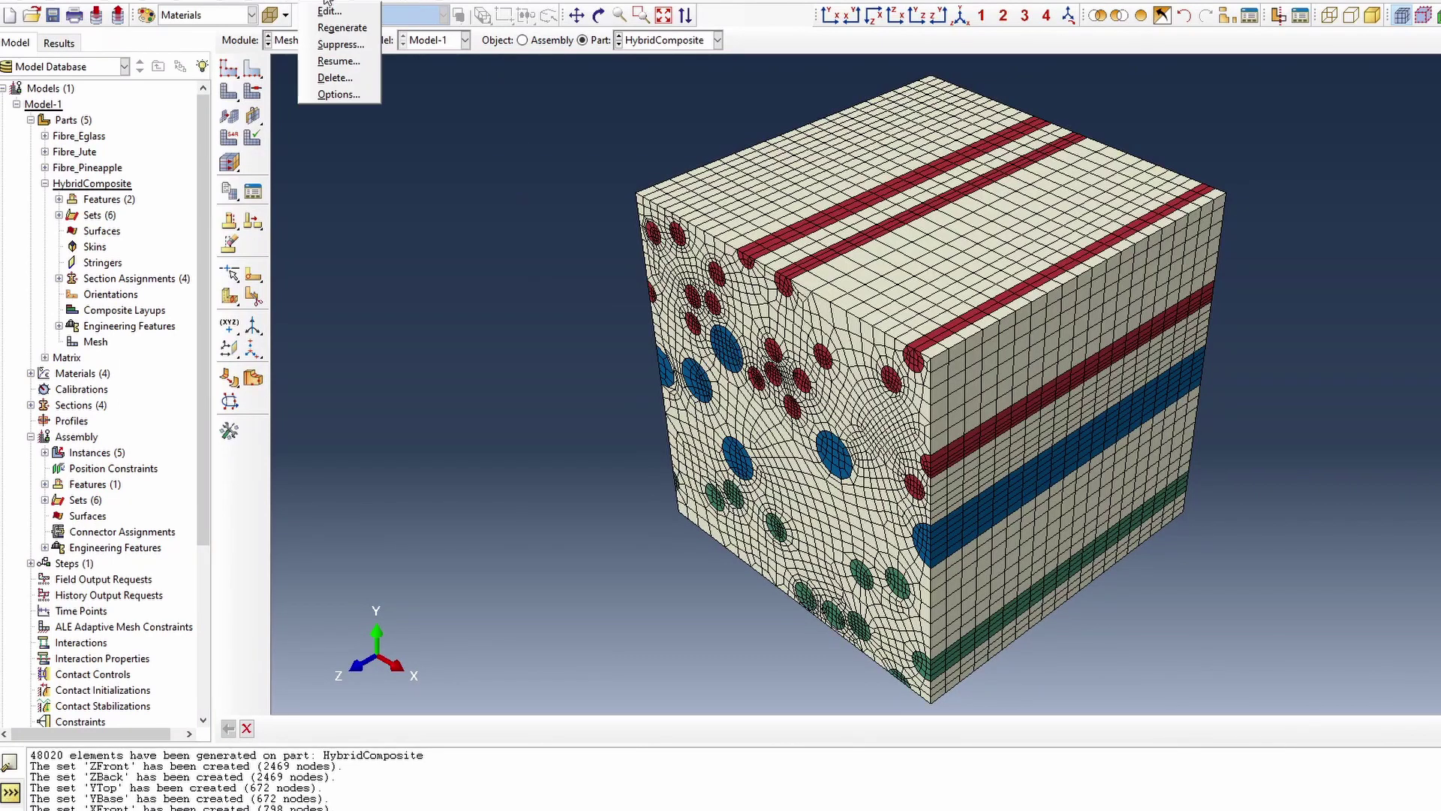
pyautogui.moveTo(368, 1)
pyautogui.click(333, 219)
pyautogui.click(300, 40)
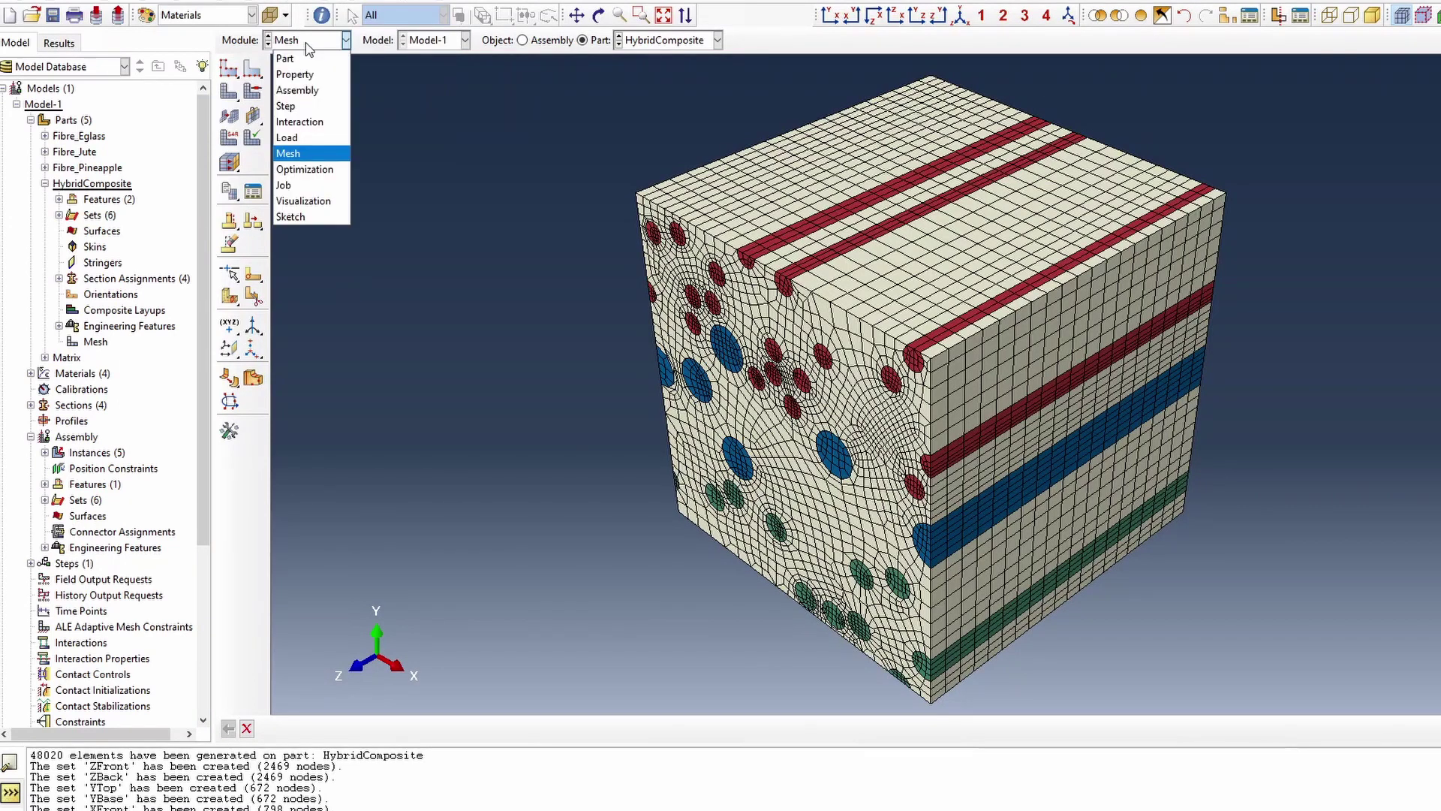
pyautogui.click(304, 83)
pyautogui.scroll(-5, 557, 231)
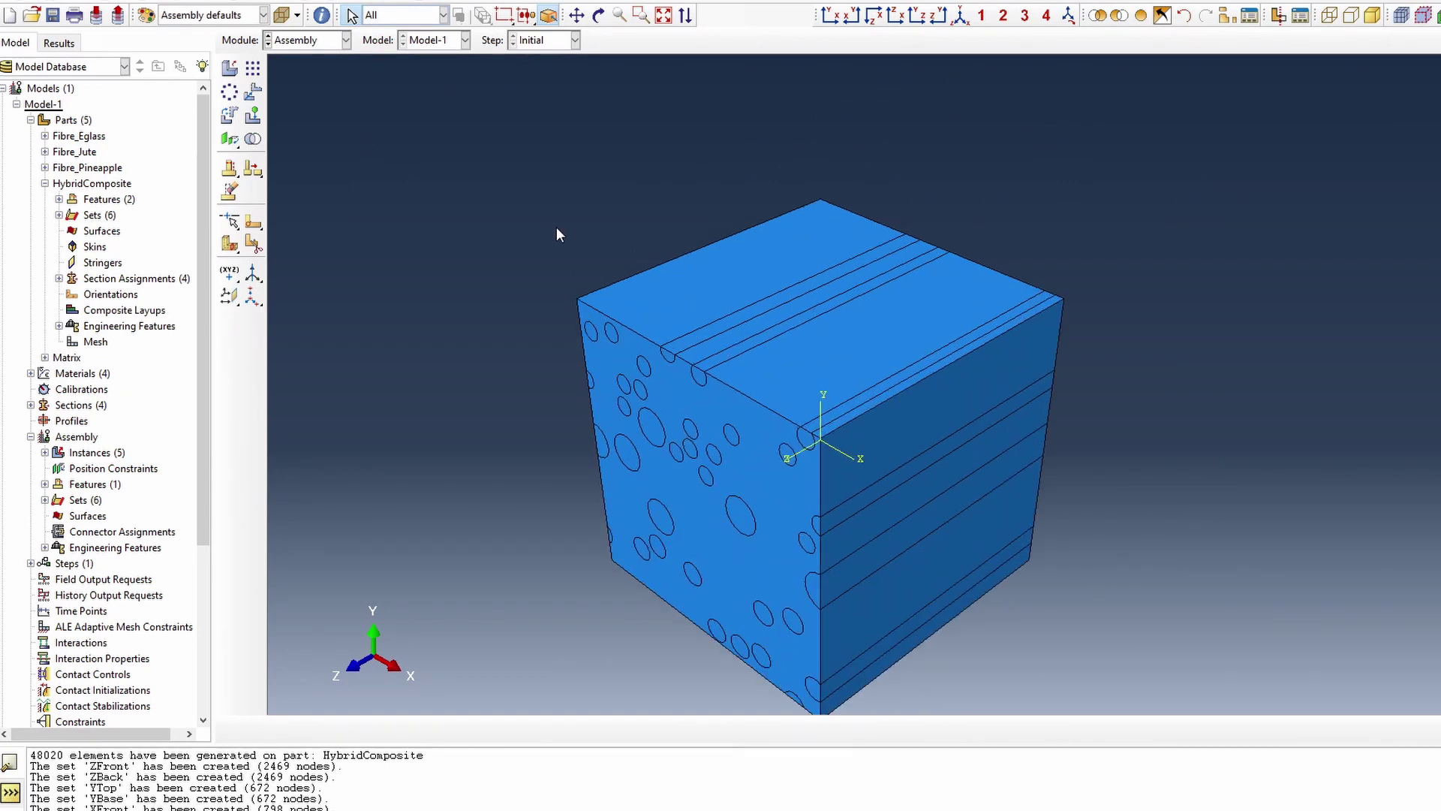
pyautogui.click(321, 16)
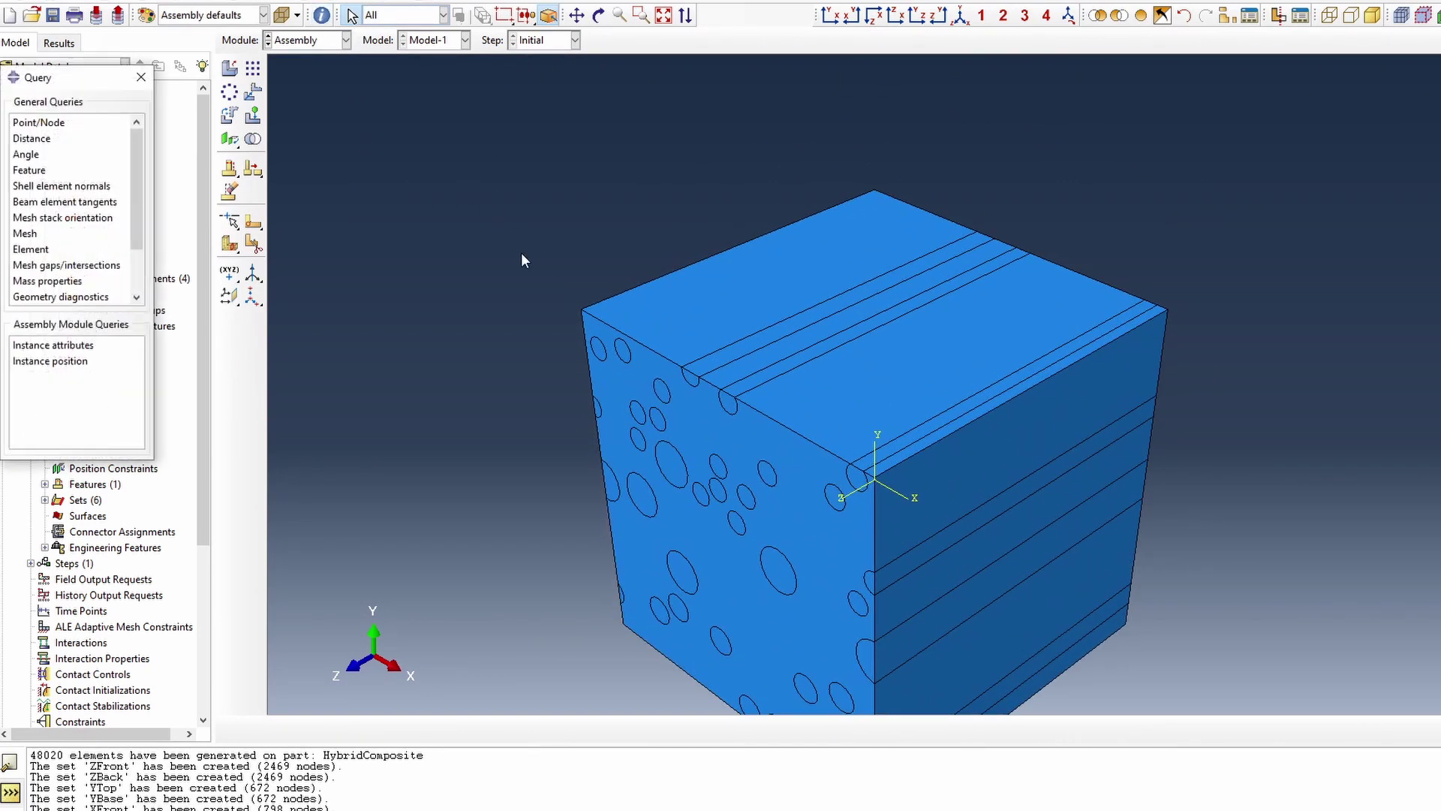
pyautogui.click(42, 124)
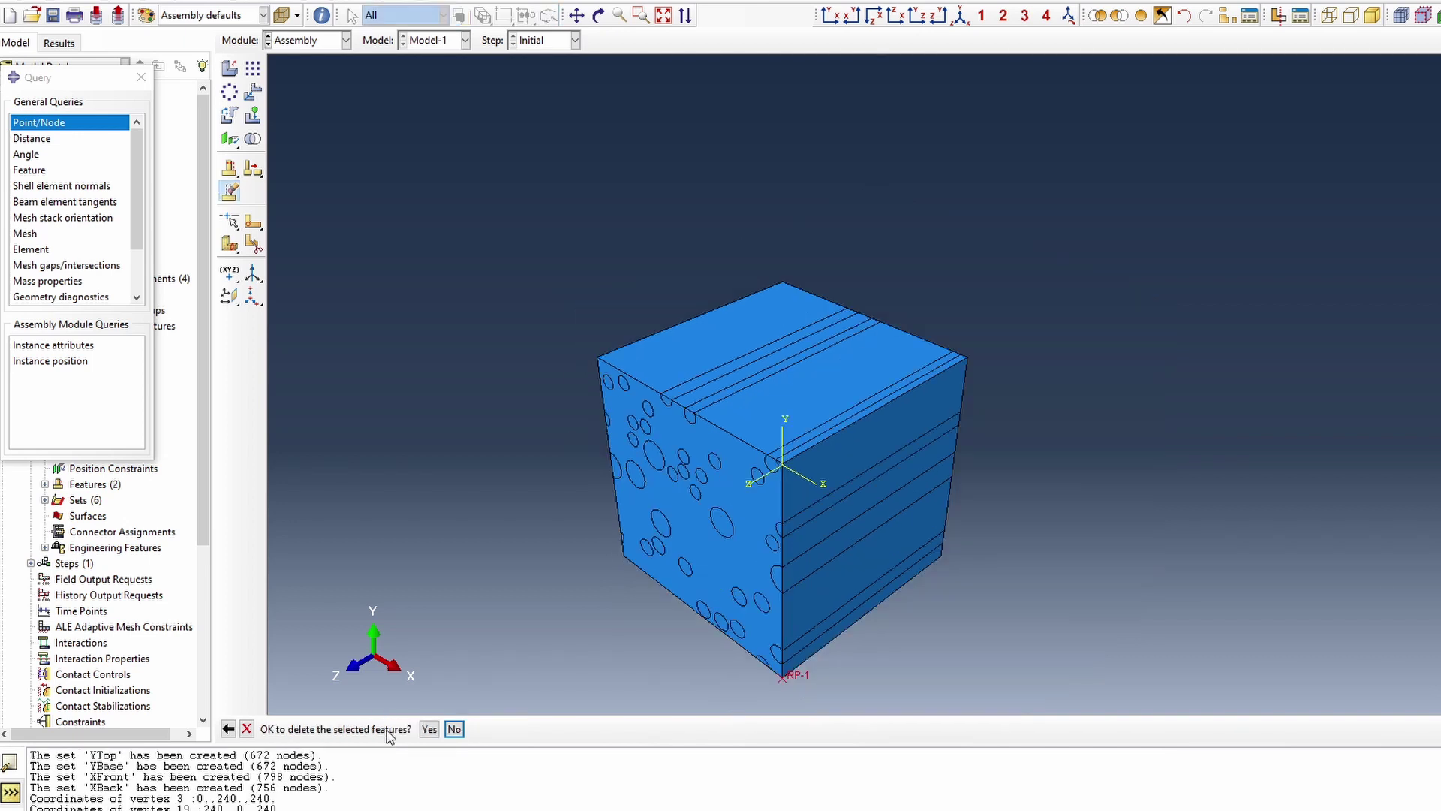
# Delete the reference point at the cube's lower front corner and query that corner's coordinates.
pyautogui.click(429, 729)
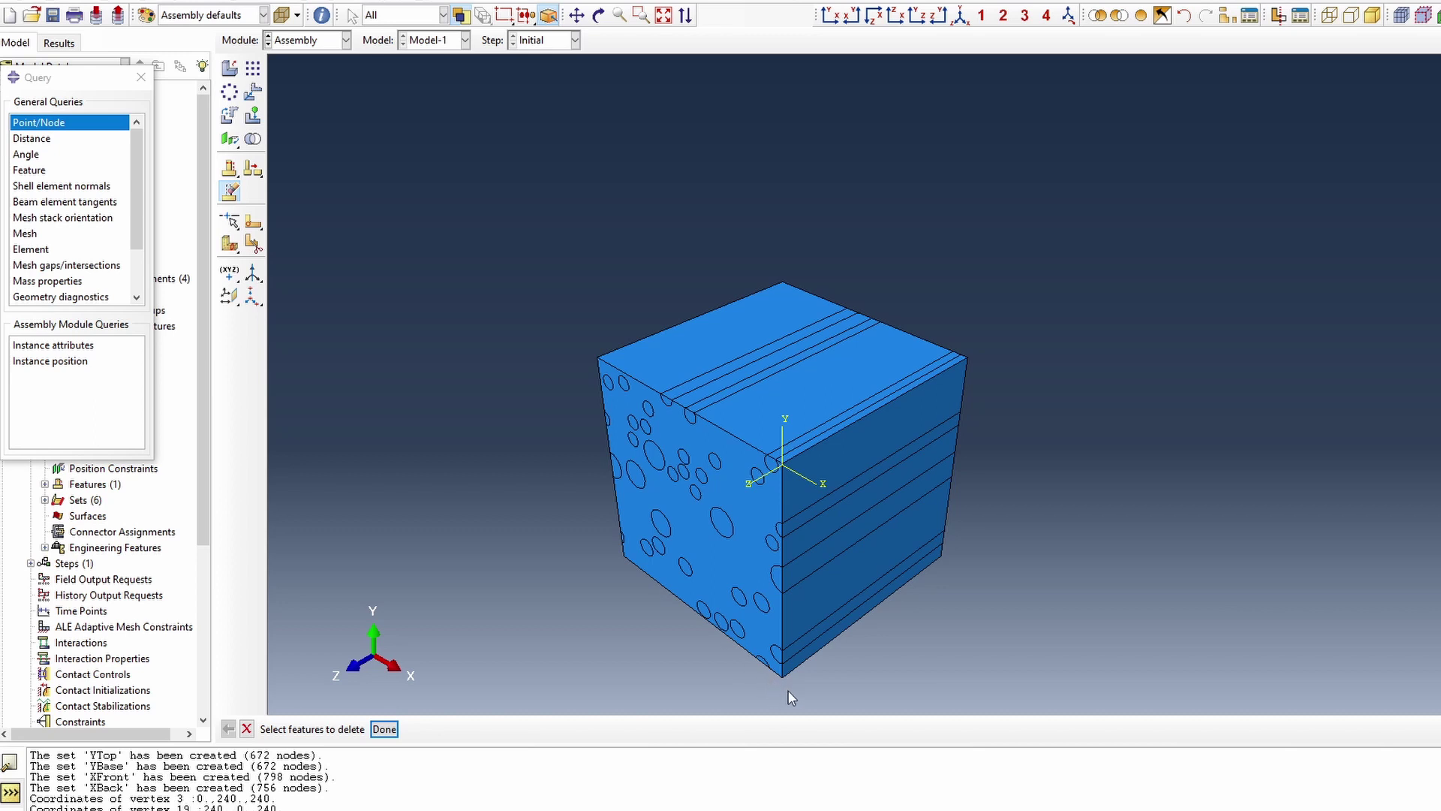
pyautogui.click(385, 728)
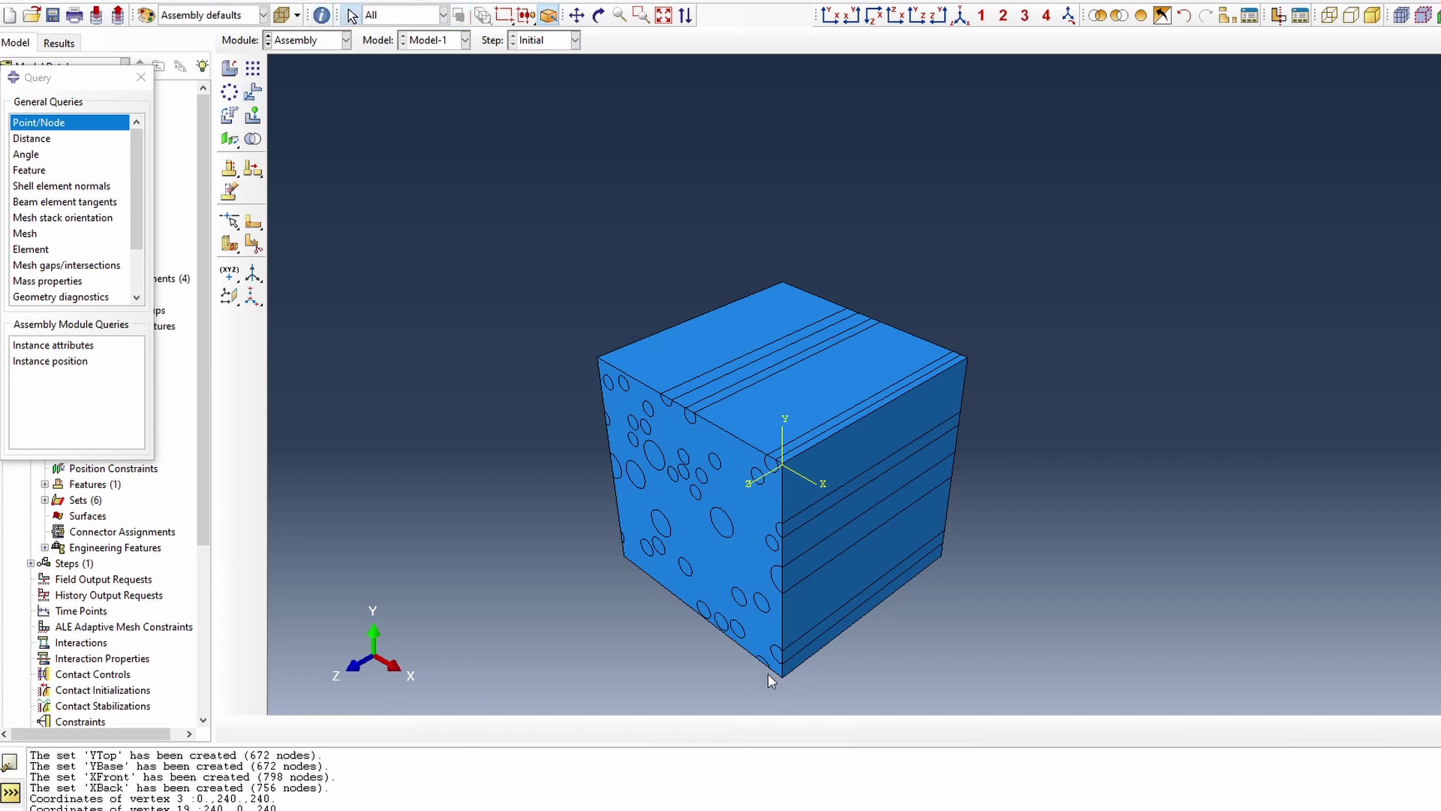
pyautogui.click(80, 124)
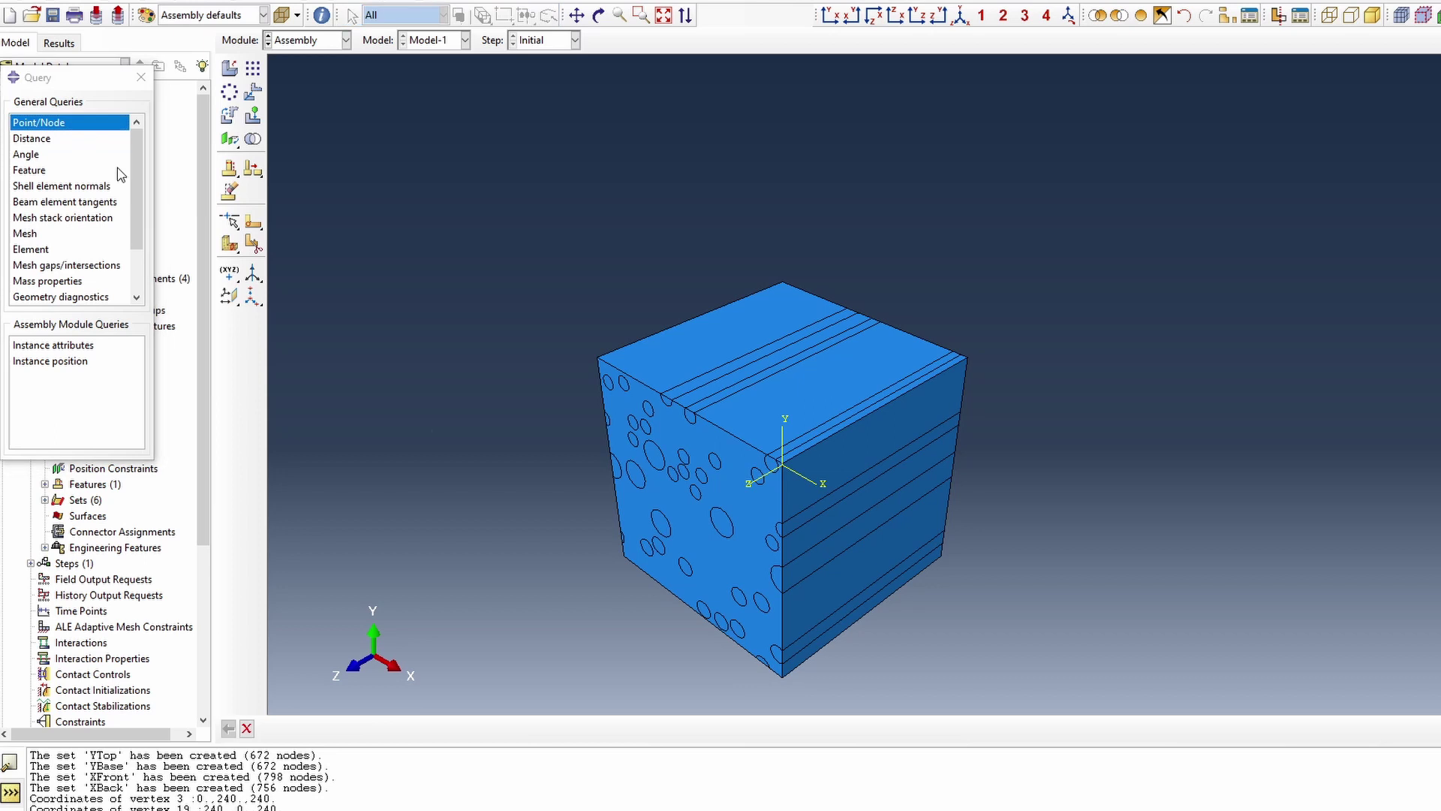
pyautogui.click(782, 678)
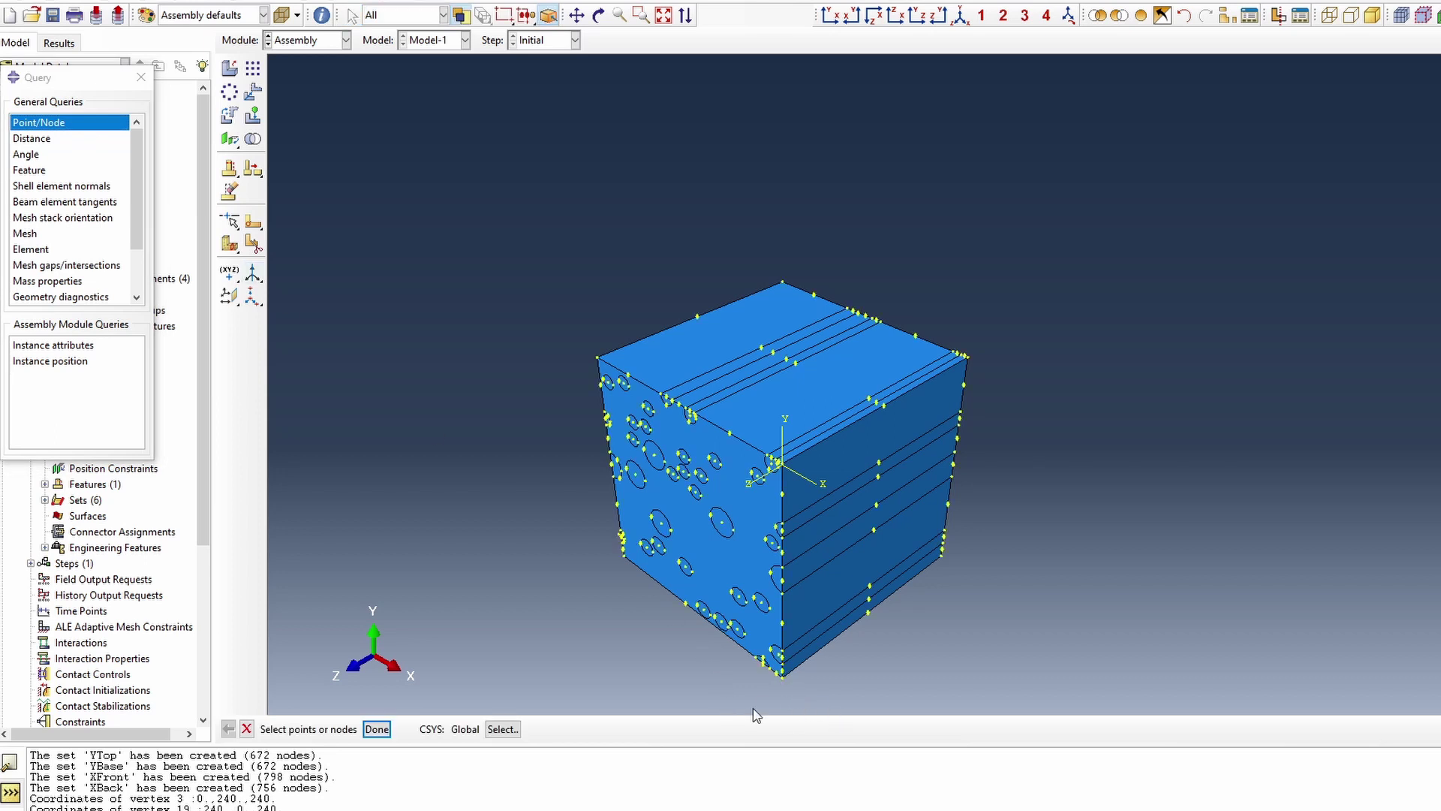
pyautogui.click(377, 730)
pyautogui.click(378, 729)
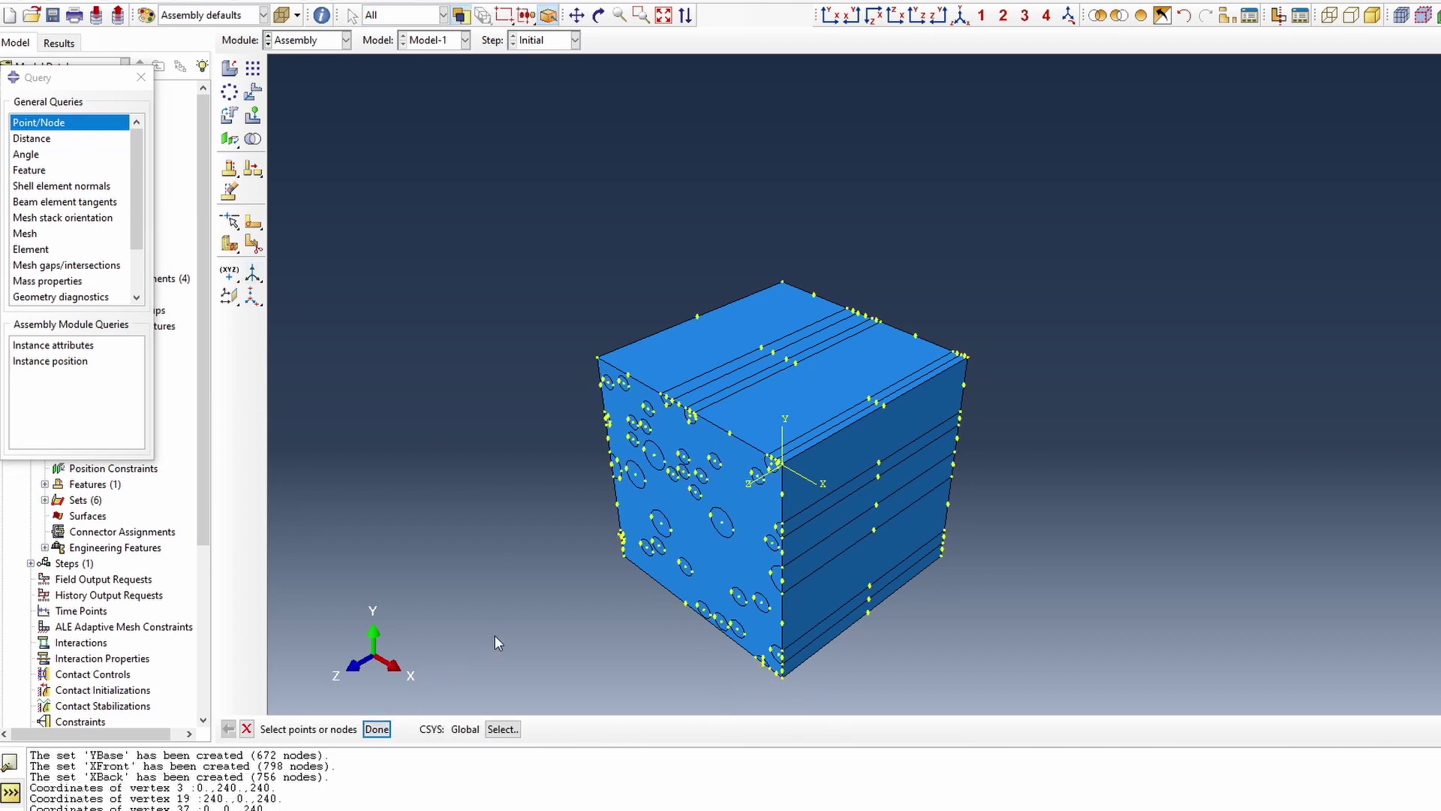
# Create a reference point at coordinates 280,0,240 beside the cube and close the query.
pyautogui.click(349, 2)
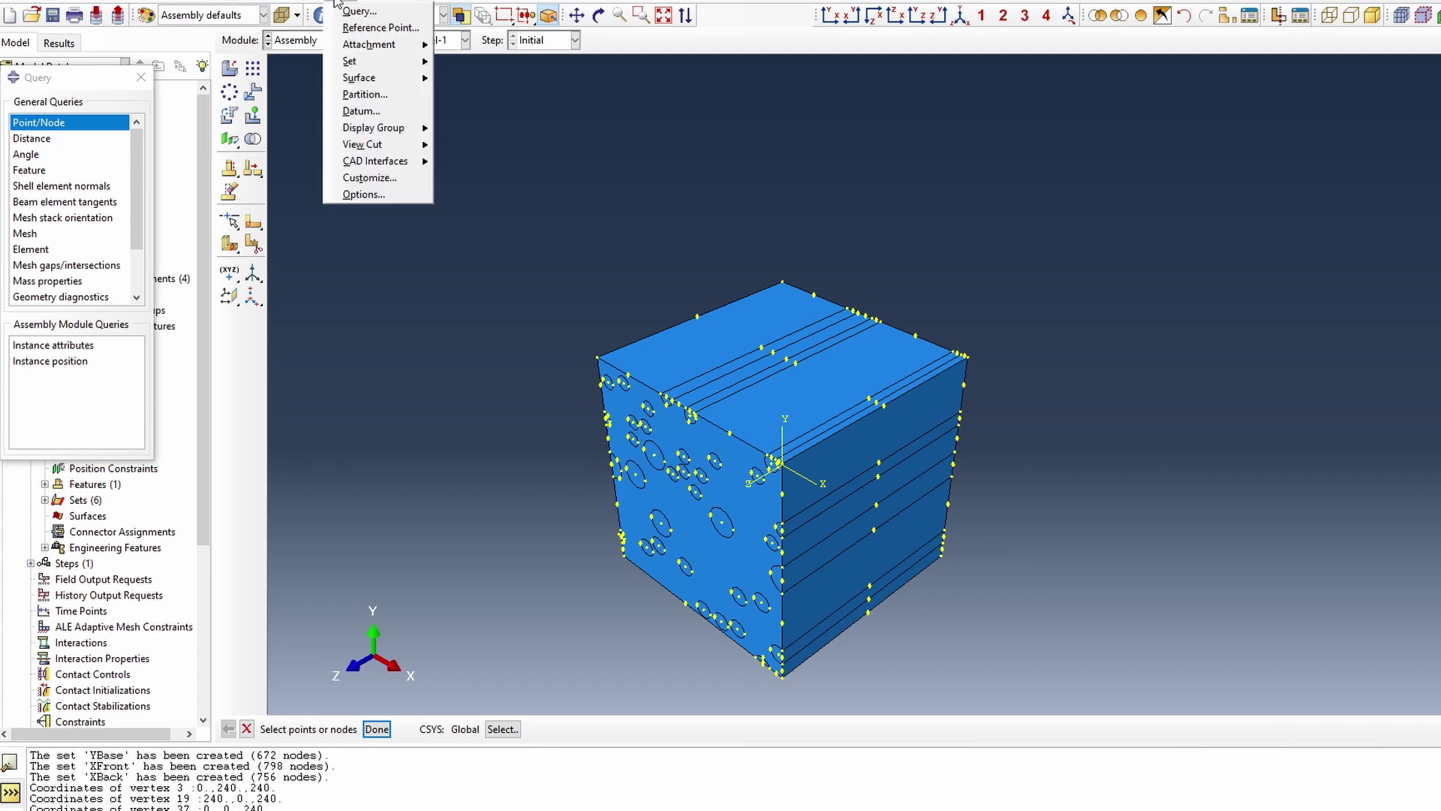
pyautogui.click(375, 29)
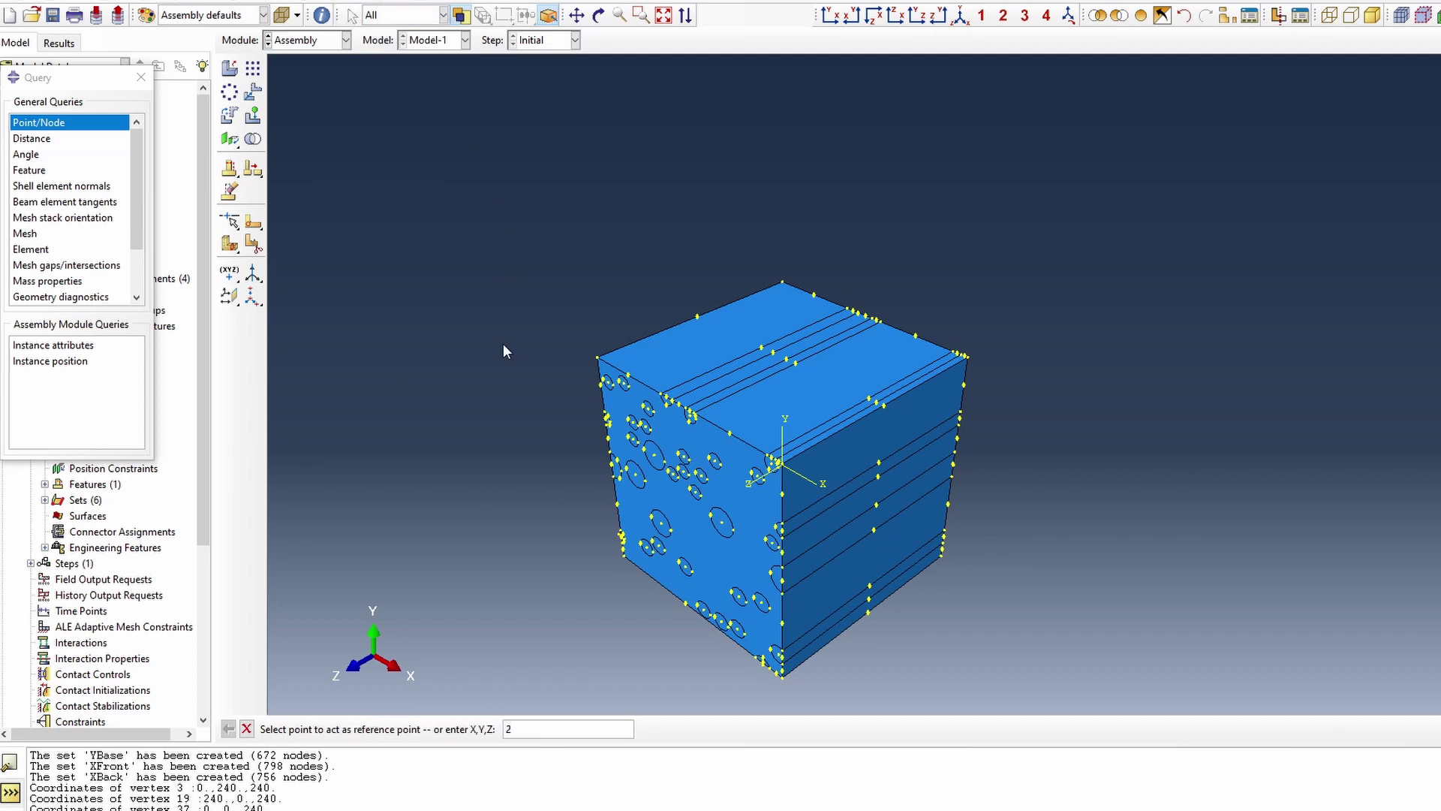
pyautogui.write('280,0,240')
pyautogui.press('Return')
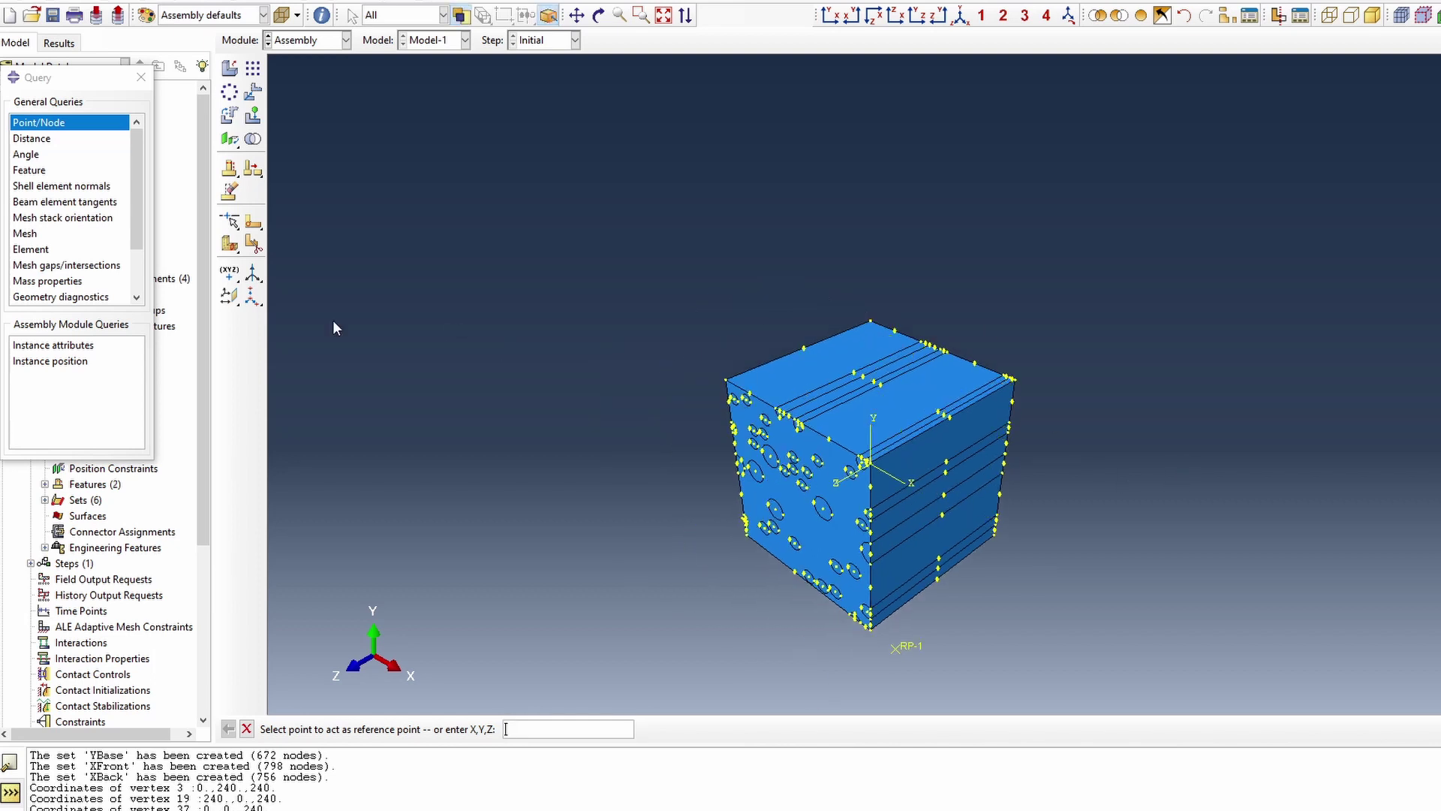
pyautogui.click(141, 77)
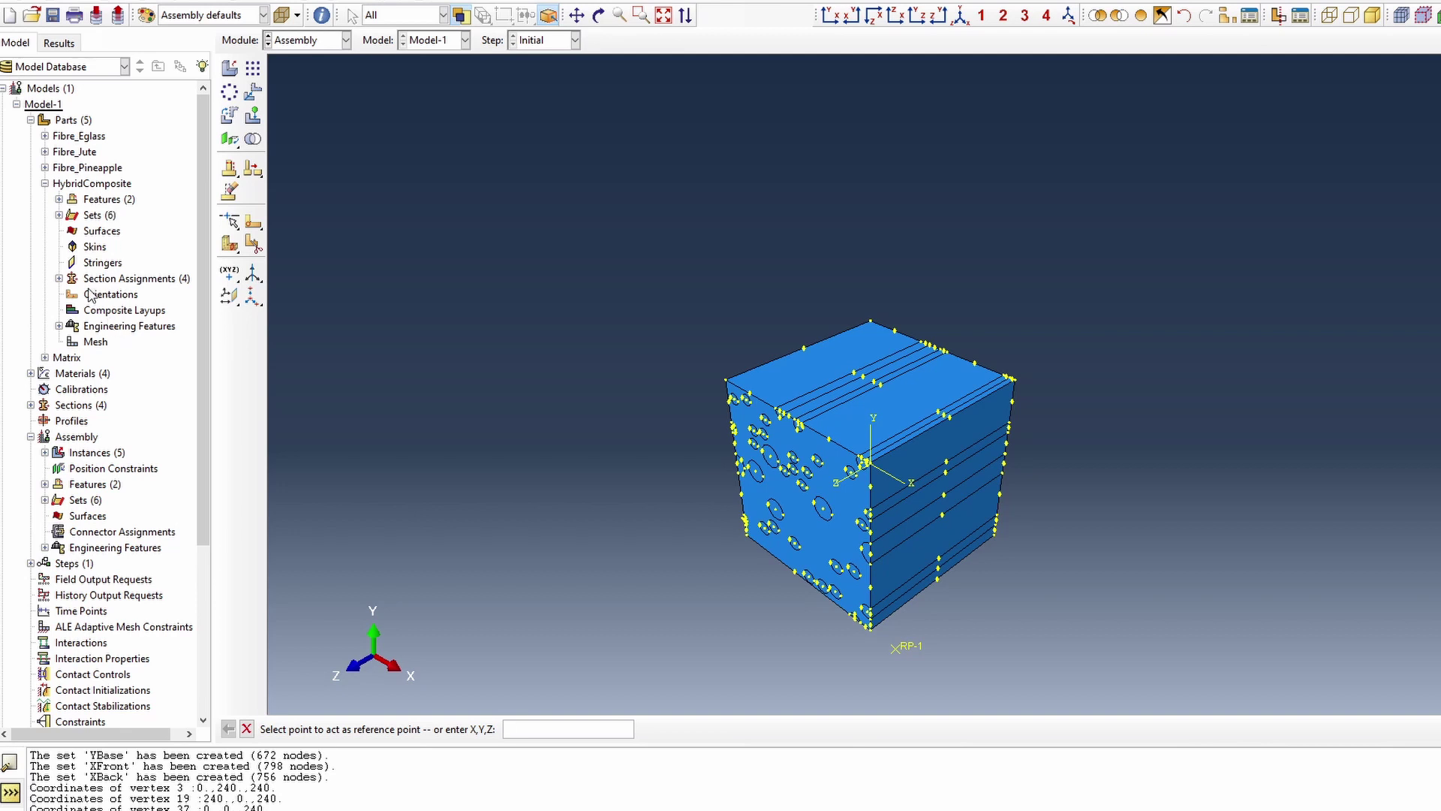
# Create an assembly geometry set named RPSet containing the reference point.
pyautogui.click(44, 183)
pyautogui.doubleClick(78, 342)
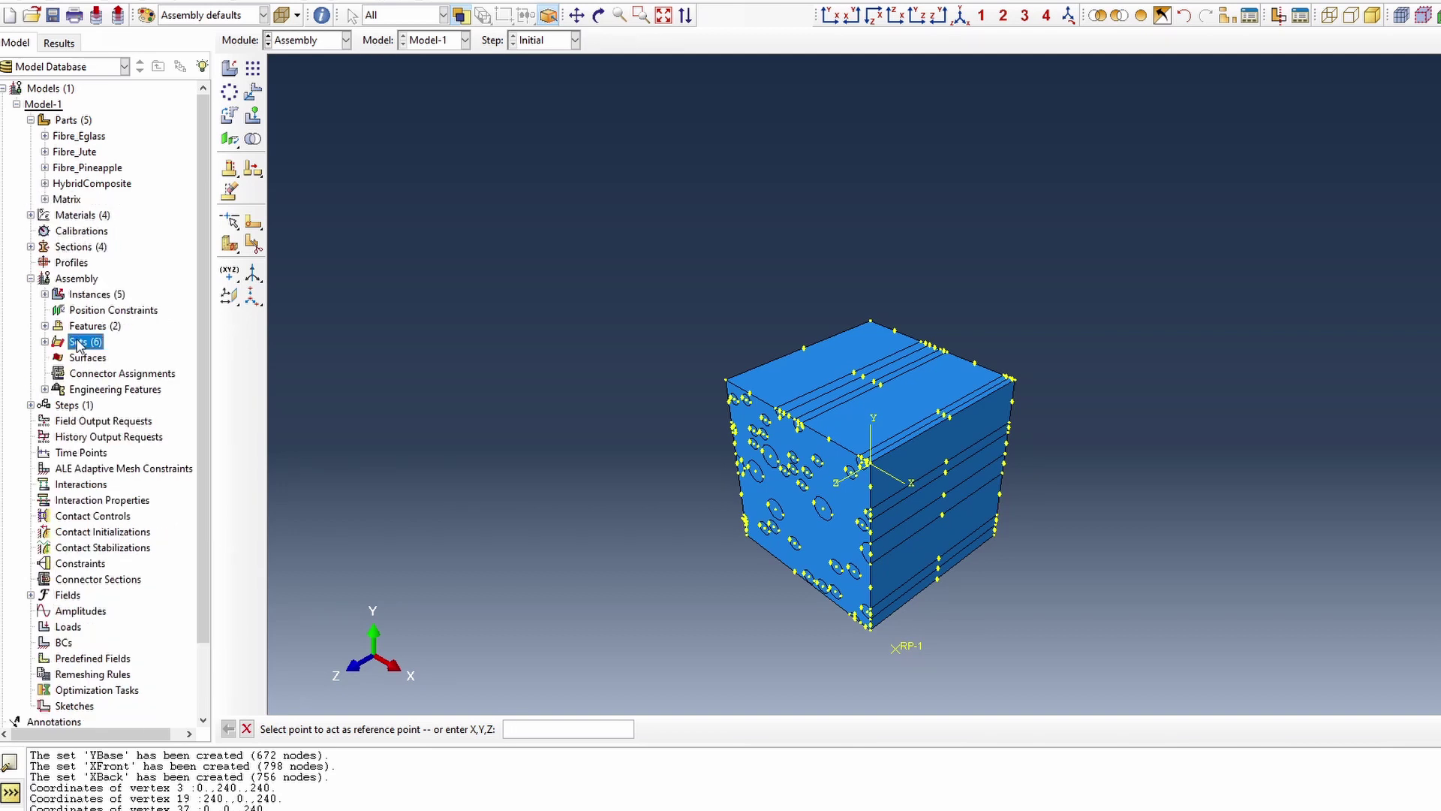
pyautogui.write('RPSet')
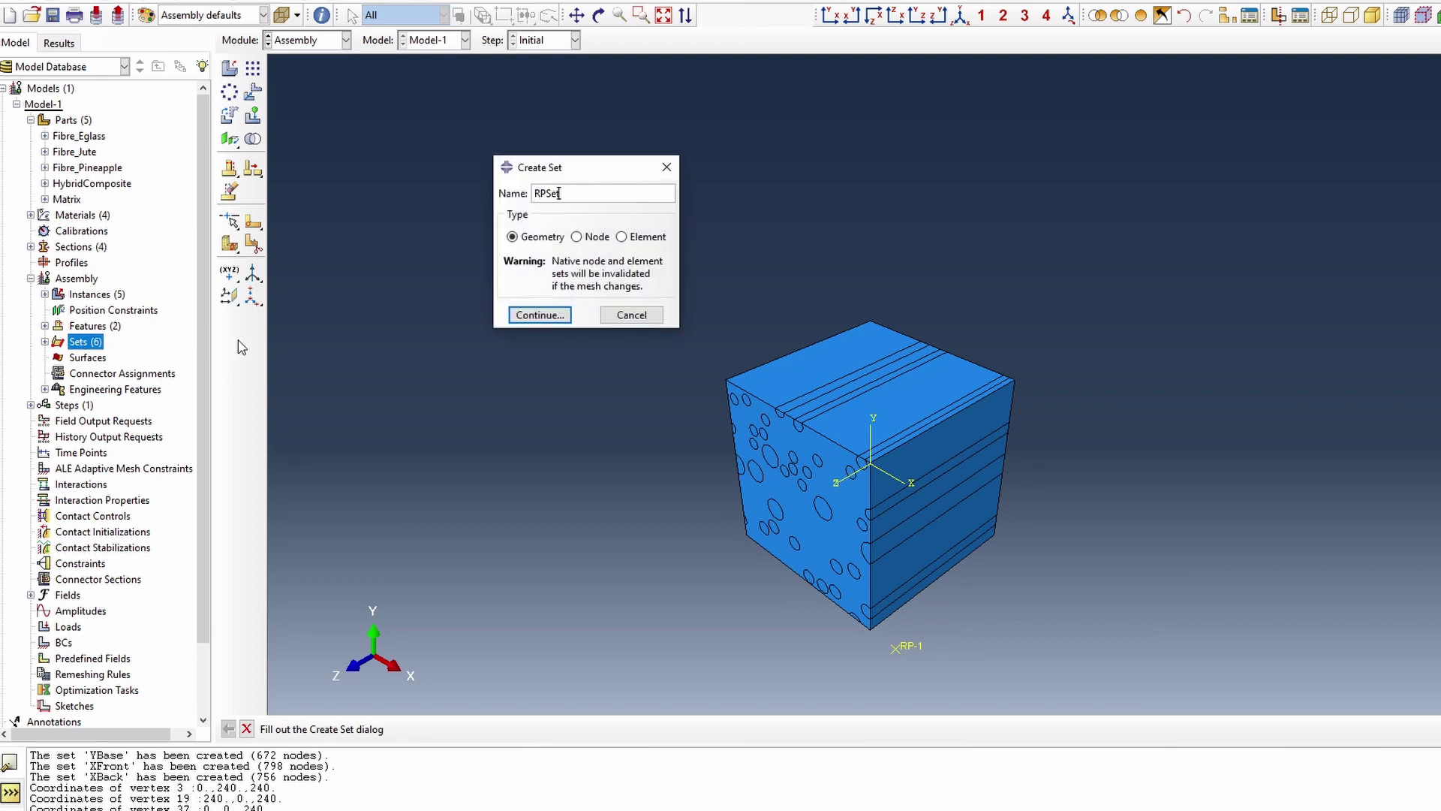
pyautogui.click(555, 315)
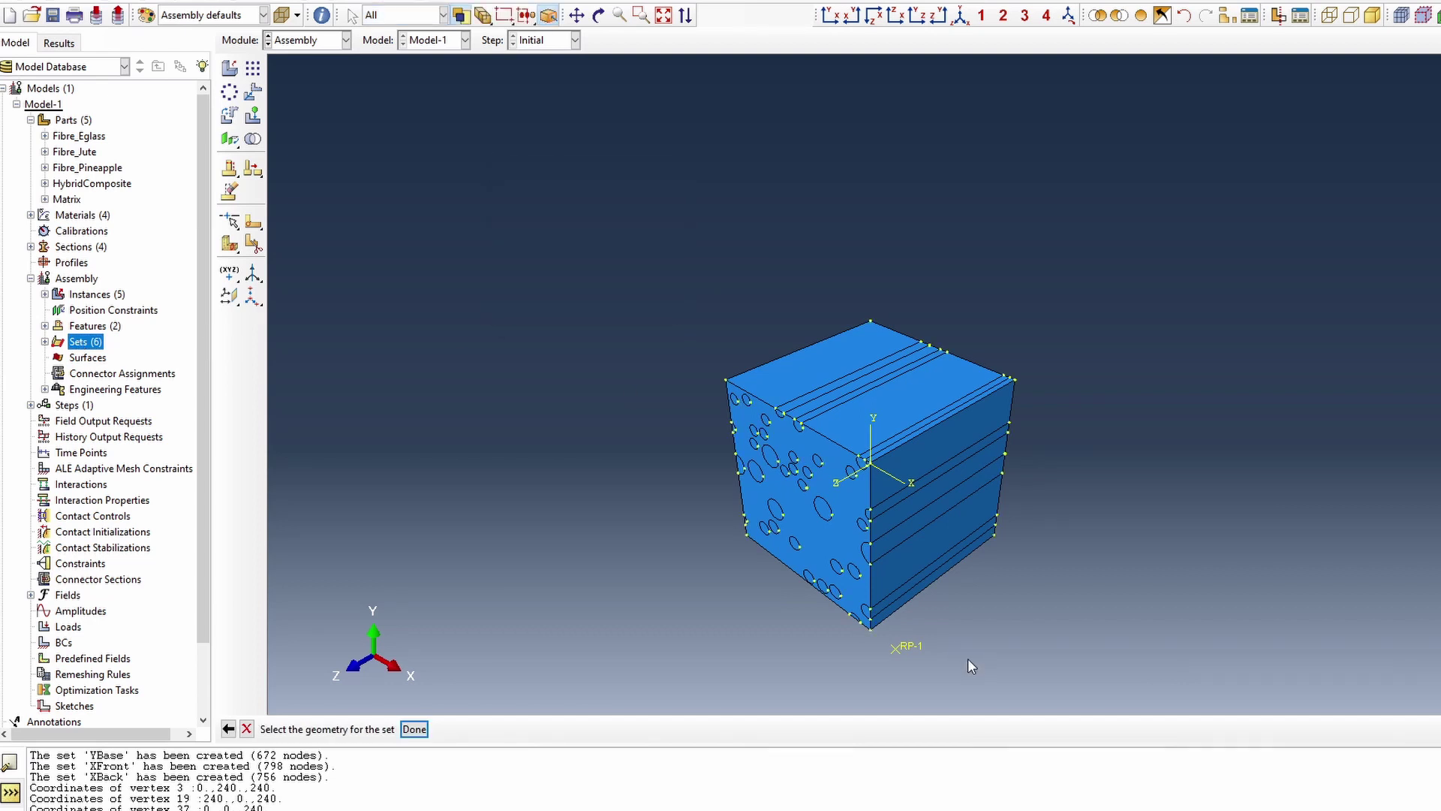
pyautogui.click(415, 729)
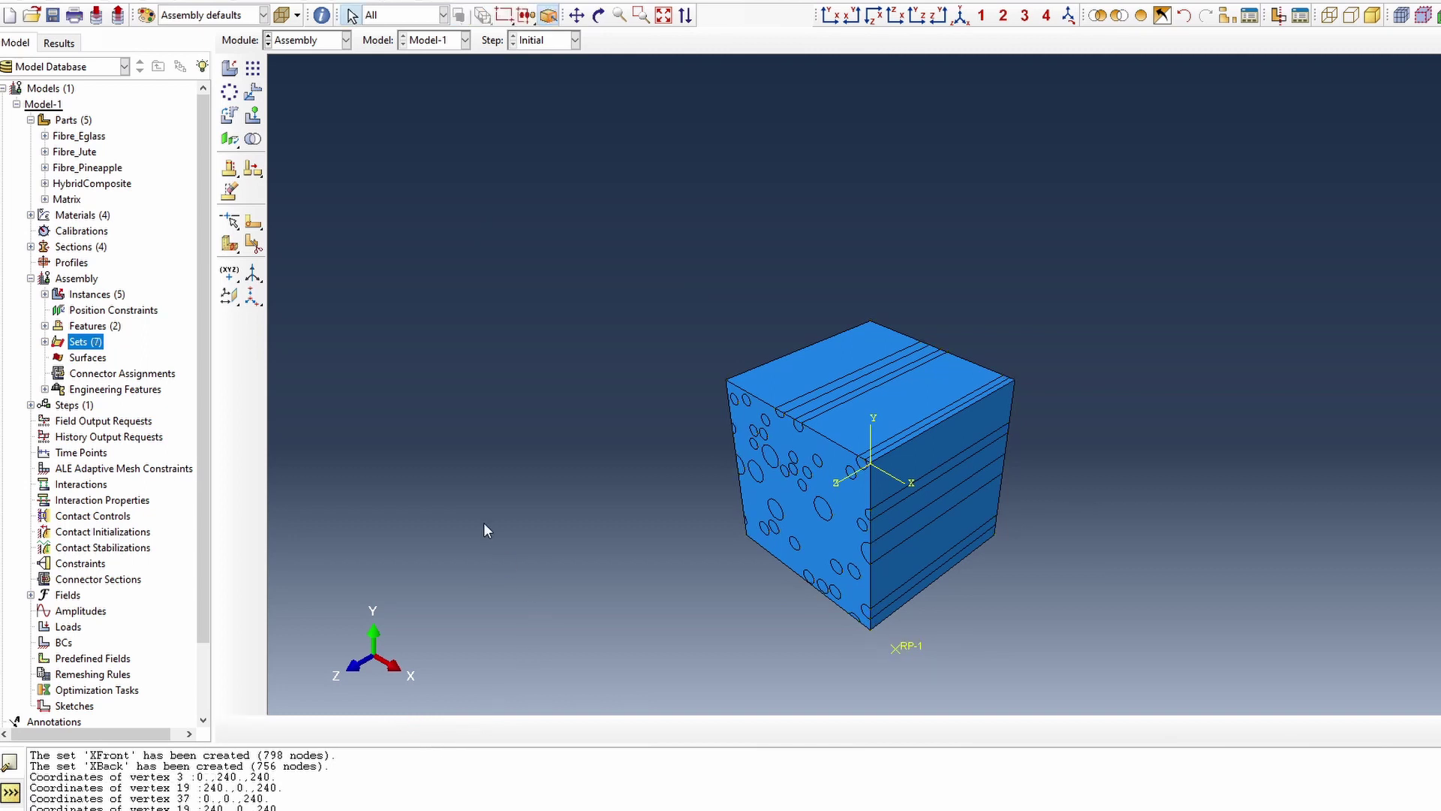
# Create a Static, General step named loadingStep after the Initial step with its default settings.
pyautogui.click(31, 278)
pyautogui.doubleClick(67, 294)
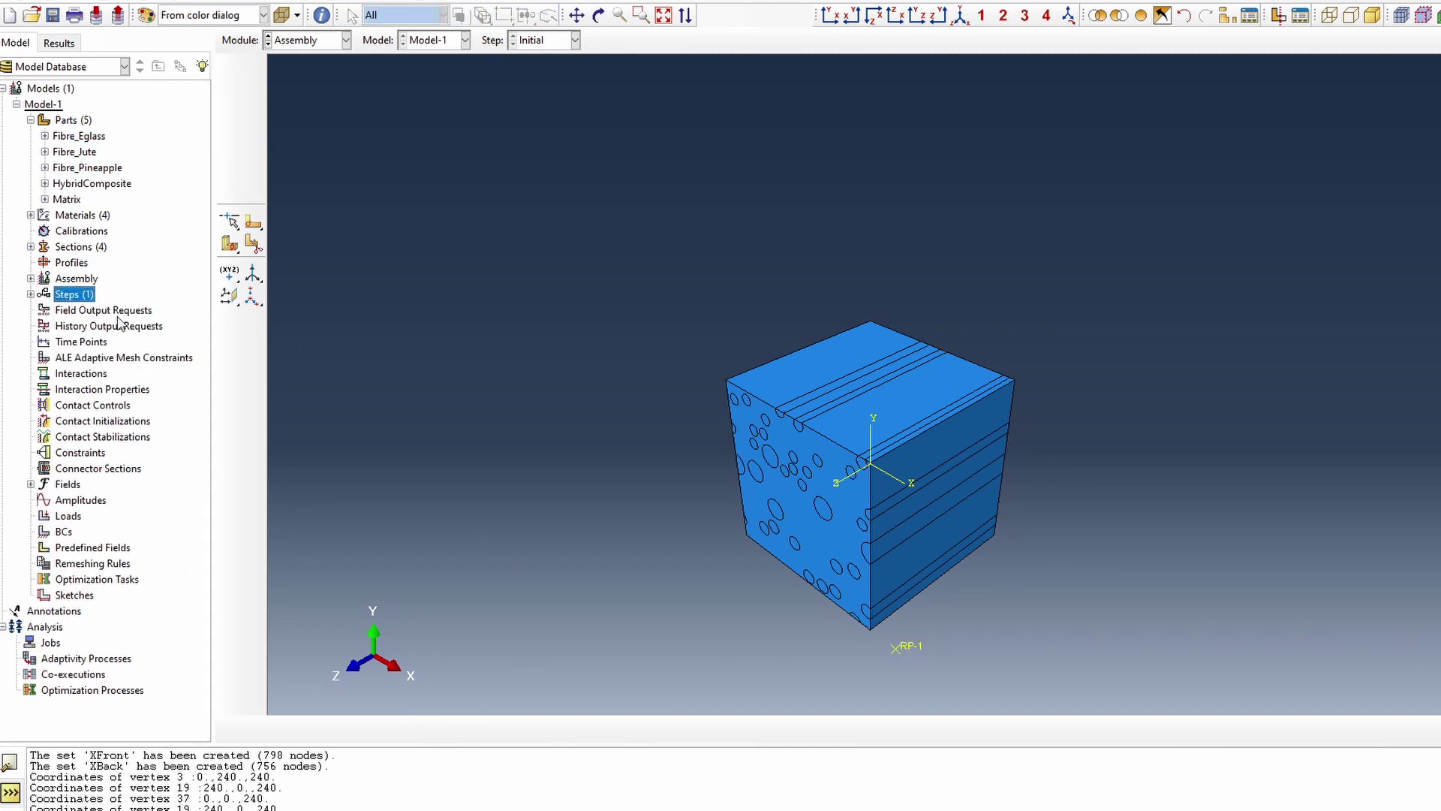
pyautogui.write('loading')
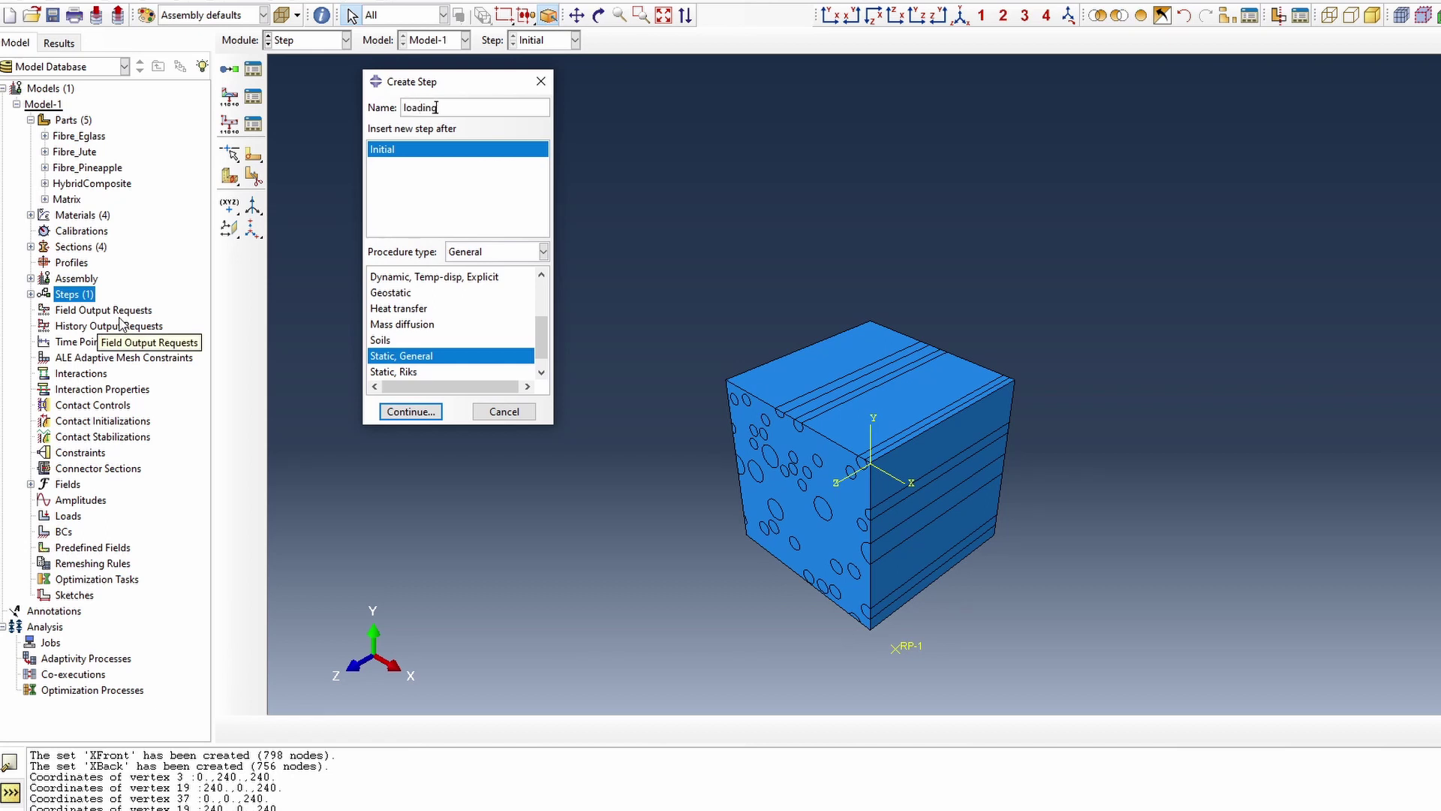
pyautogui.write('Step')
pyautogui.press('Return')
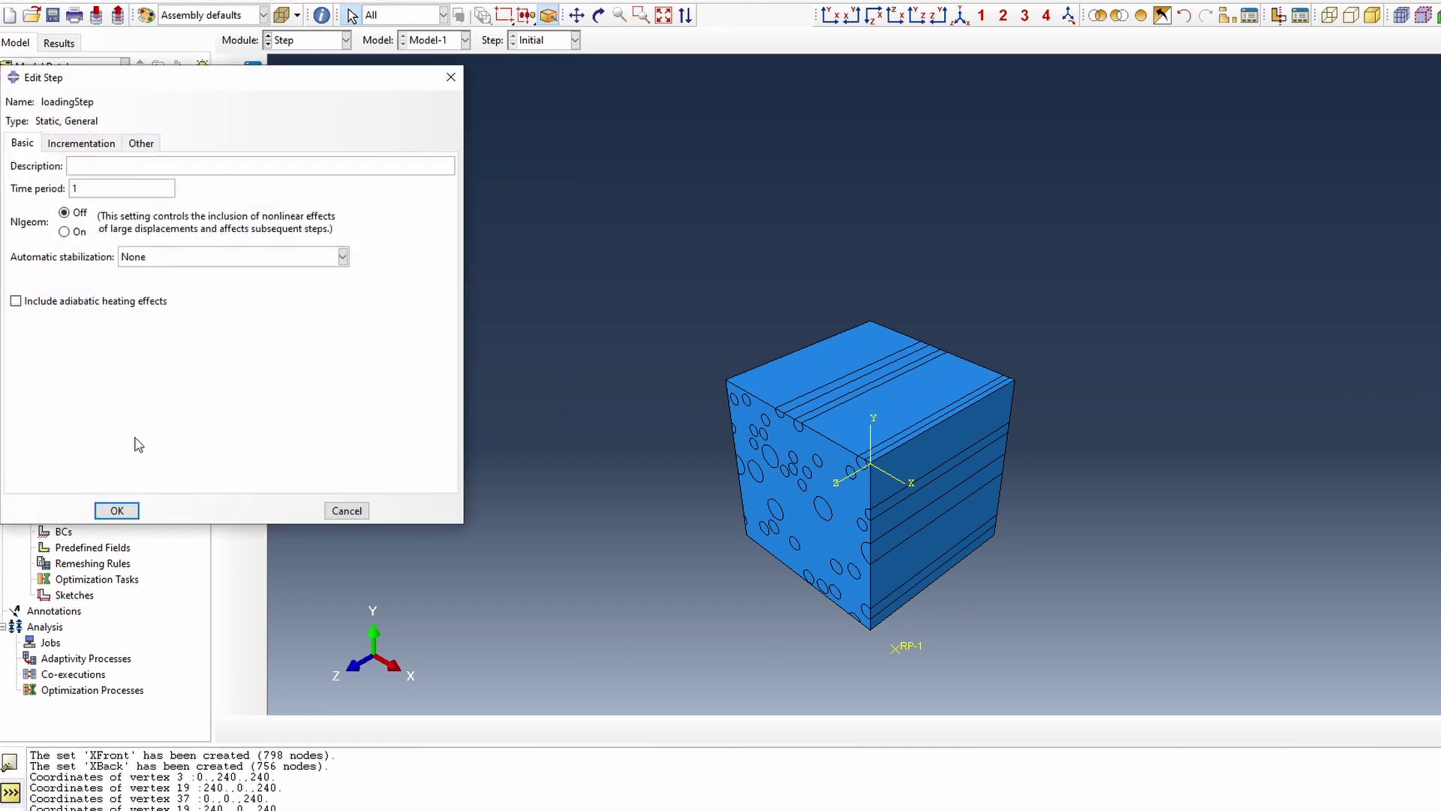
pyautogui.click(115, 508)
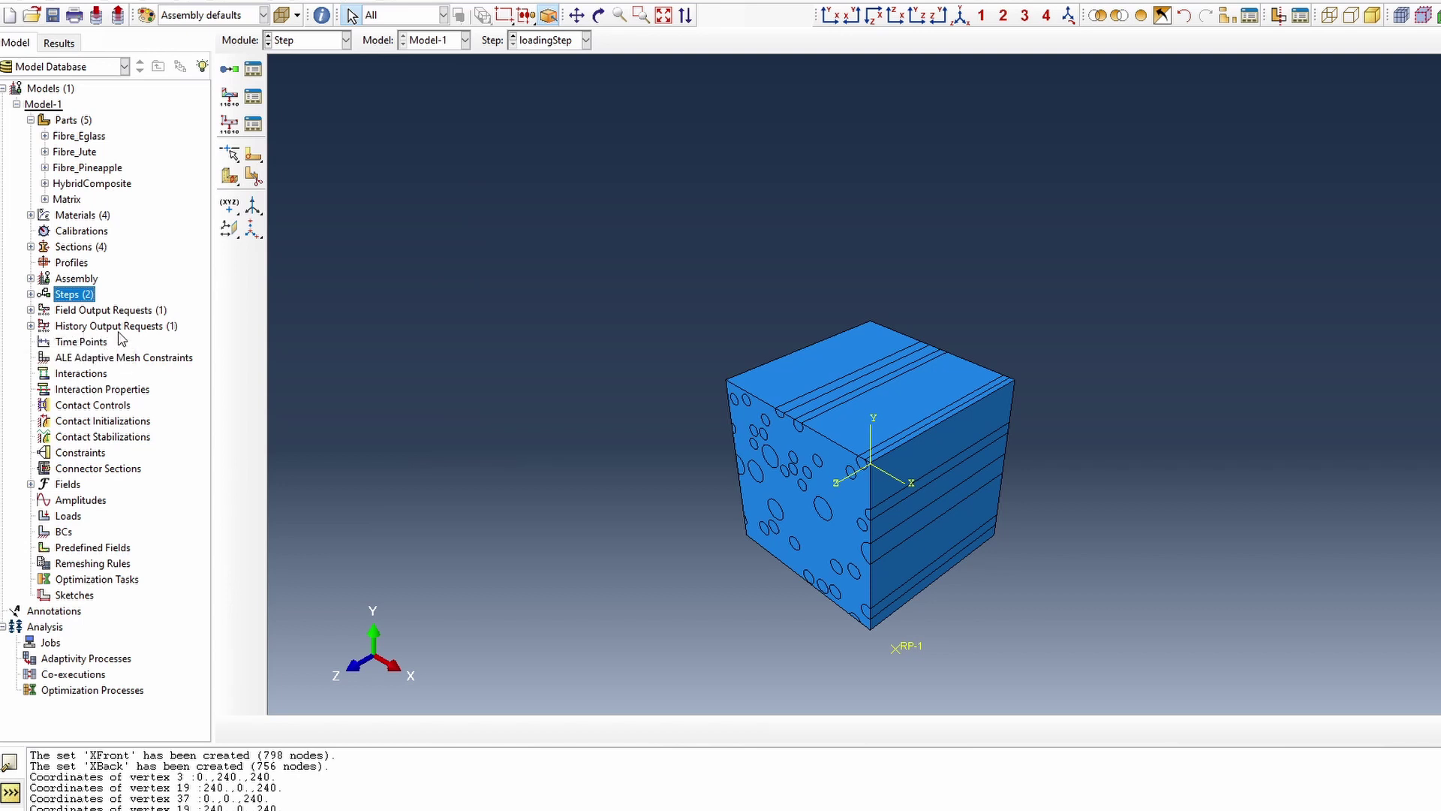
# Create a Displacement/Rotation boundary condition named XBAckR in the Initial step, restraining U1 on the HybridComposite-1.XBack node set.
pyautogui.doubleClick(64, 531)
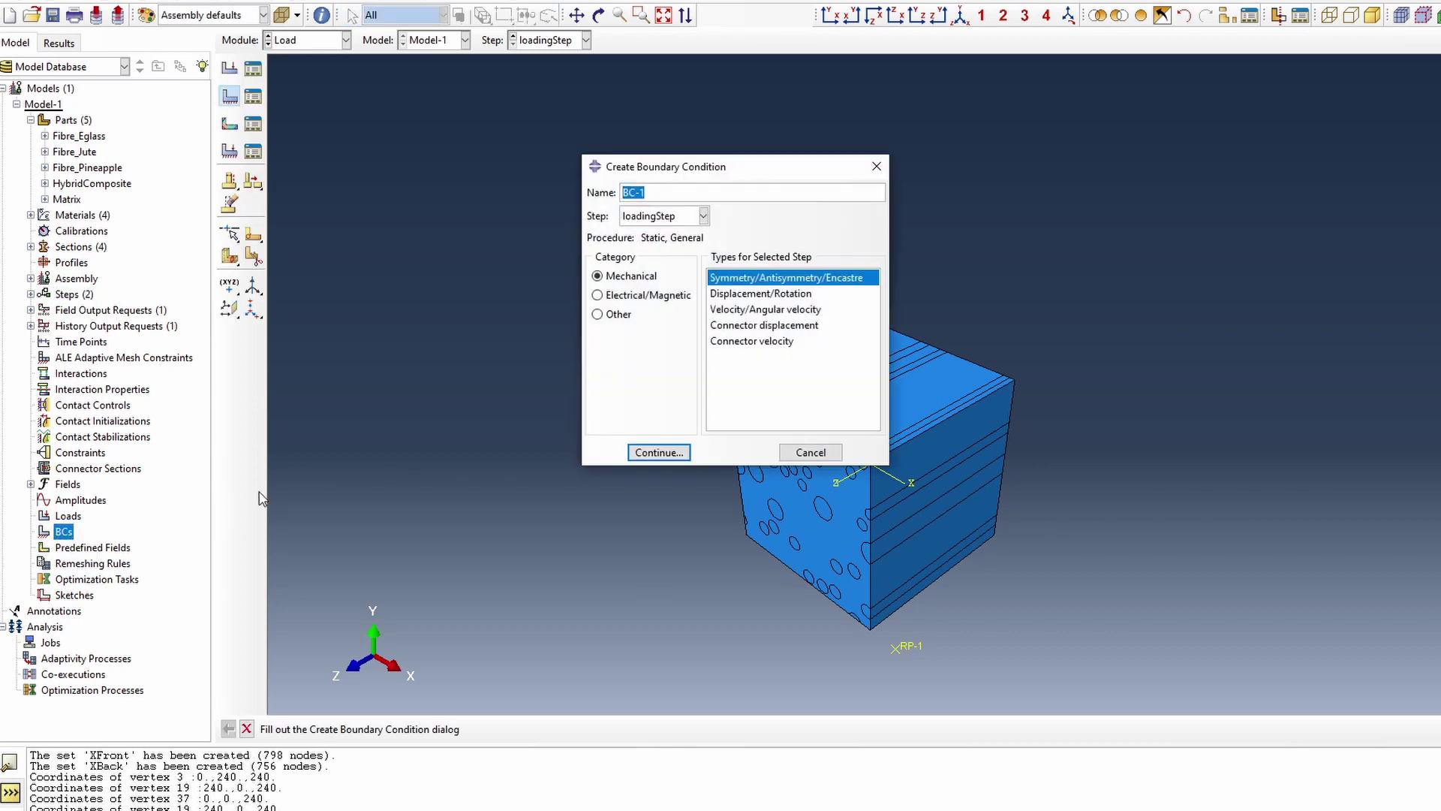
pyautogui.write('XBAckR')
pyautogui.click(650, 218)
pyautogui.click(650, 233)
pyautogui.click(796, 294)
pyautogui.click(659, 452)
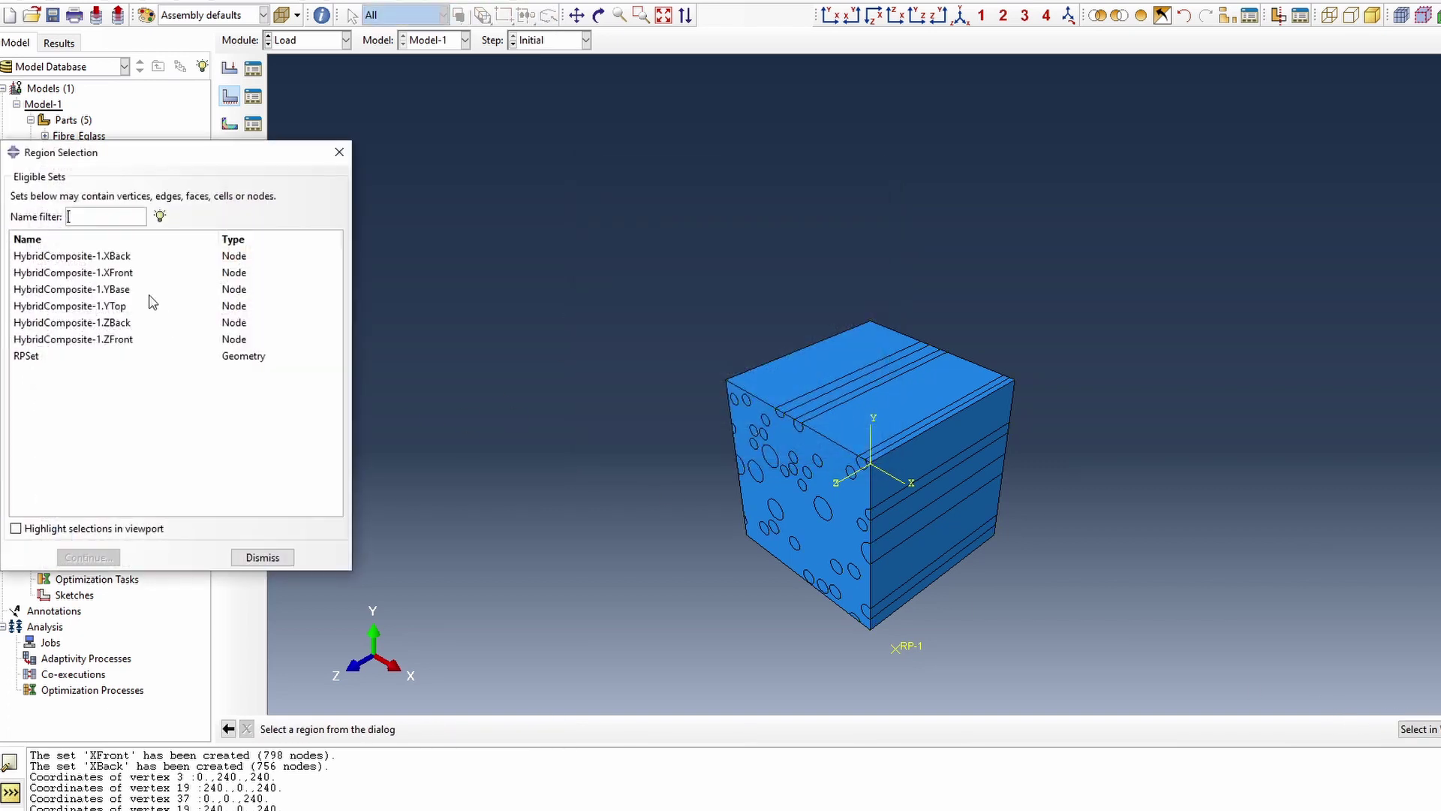
pyautogui.click(108, 257)
pyautogui.click(95, 558)
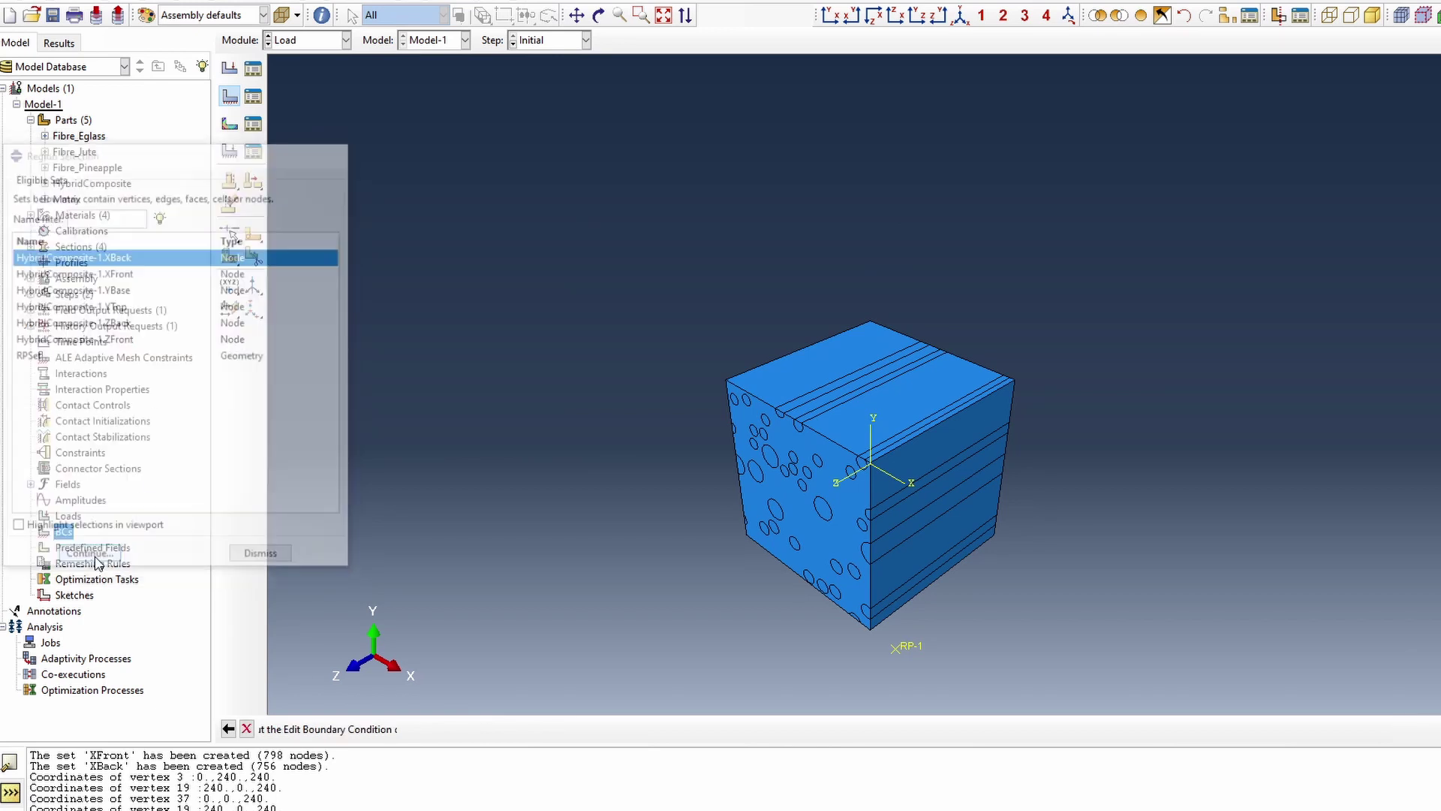
pyautogui.click(644, 385)
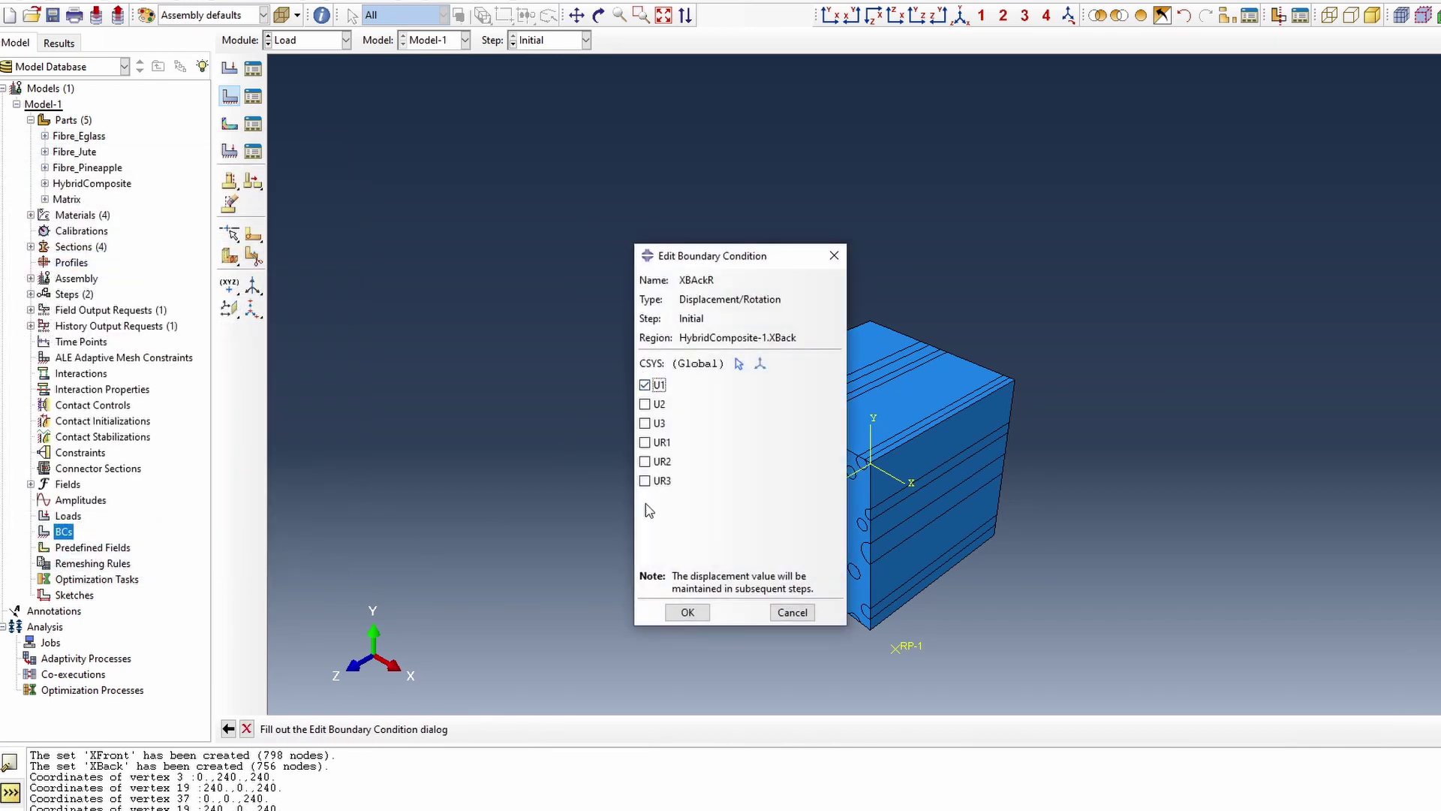
pyautogui.click(687, 611)
# Create a Displacement/Rotation boundary condition named YBaseR in the Initial step on the HybridComposite-1.YBase node set.
pyautogui.doubleClick(77, 534)
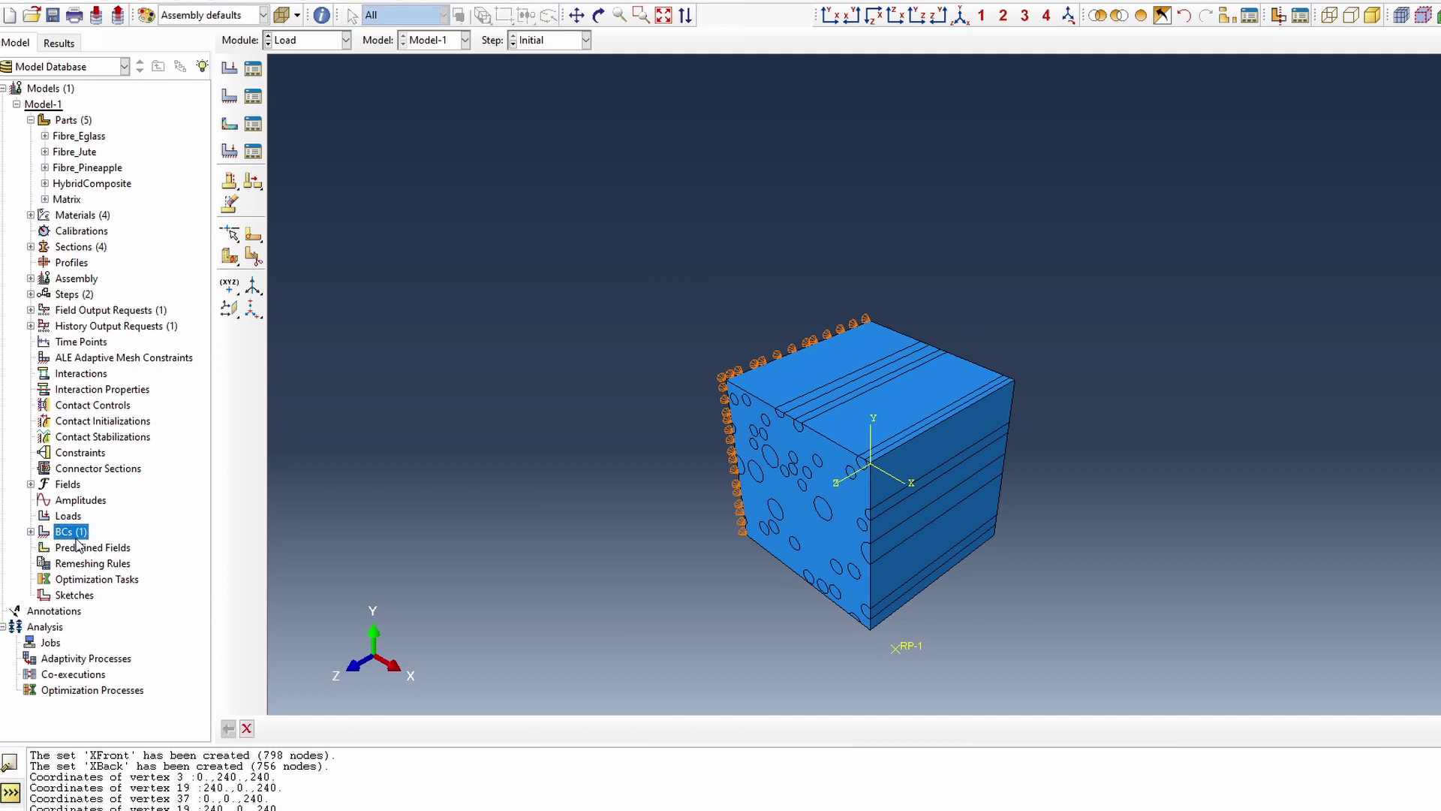
pyautogui.write('YBaseR')
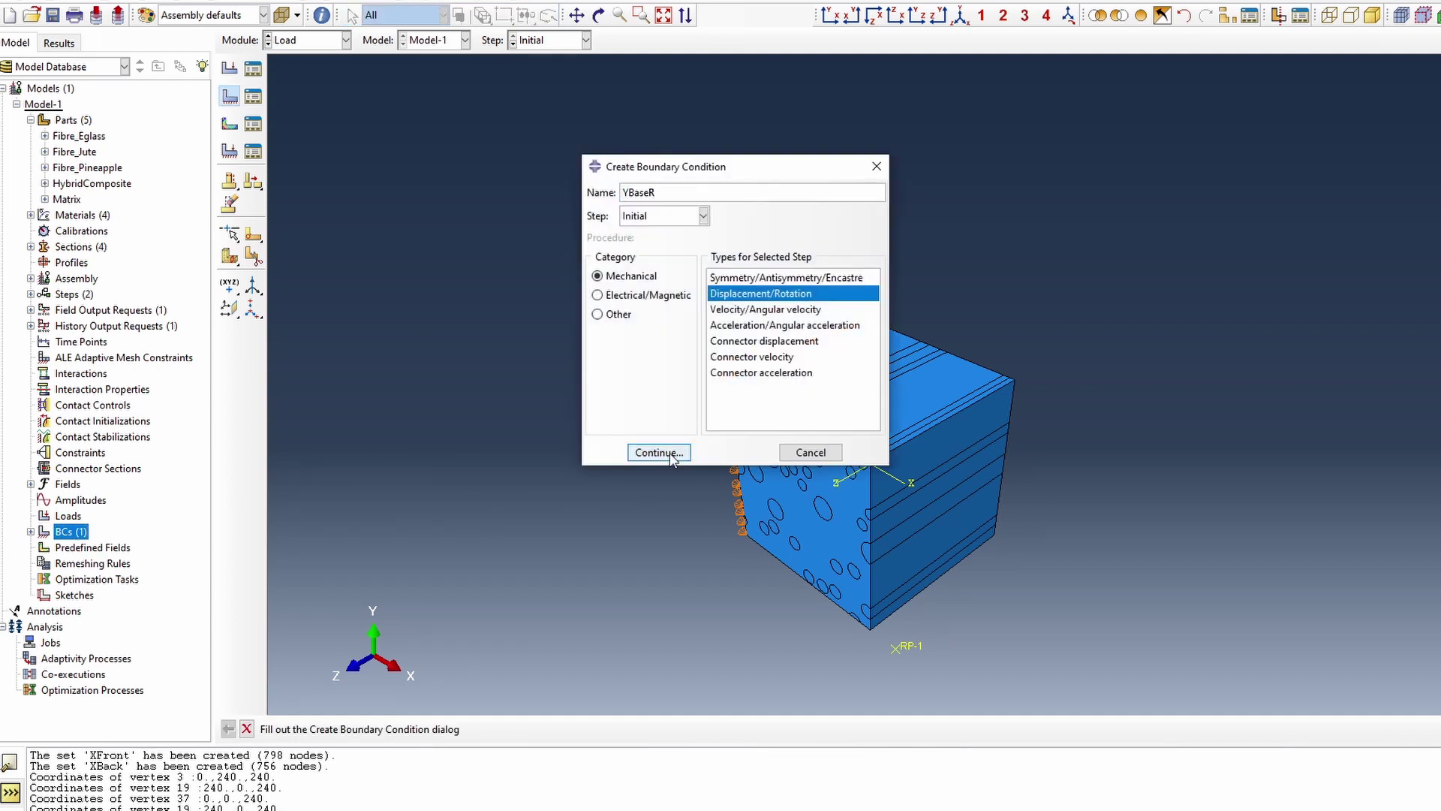
pyautogui.click(659, 452)
pyautogui.click(75, 293)
pyautogui.click(88, 553)
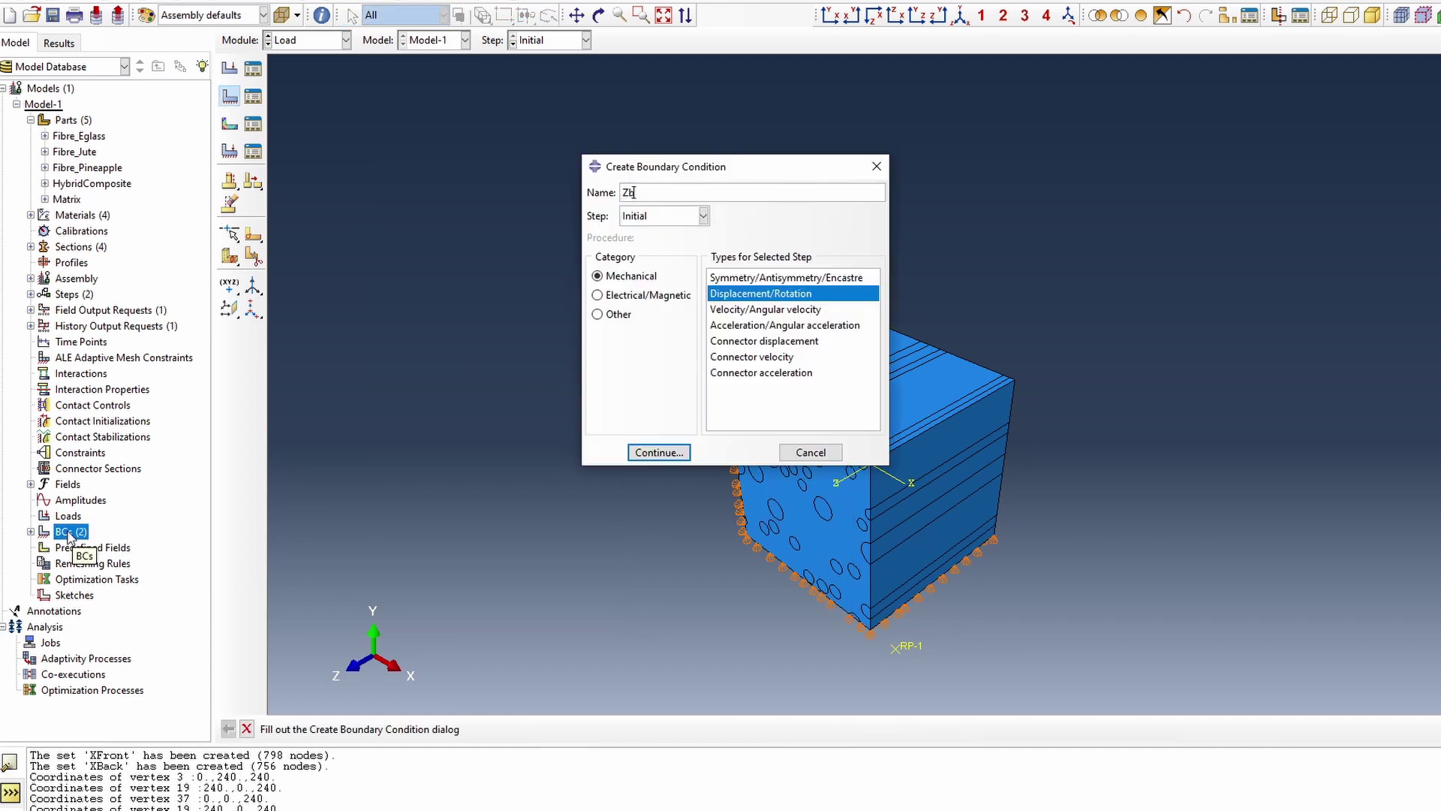
# Create a Displacement/Rotation boundary condition named ZBackR in the Initial step on the HybridComposite-1.ZBack node set.
pyautogui.write('ack')
pyautogui.press('Return')
pyautogui.click(75, 322)
pyautogui.click(81, 553)
pyautogui.click(666, 614)
# Create a Displacement/Rotation boundary condition named XTens in loadingStep, applying a U1 displacement of 24 to RPSet.
pyautogui.doubleClick(72, 533)
pyautogui.write('XTens')
pyautogui.click(701, 218)
pyautogui.click(675, 235)
pyautogui.click(653, 454)
pyautogui.click(75, 356)
pyautogui.click(87, 553)
pyautogui.click(644, 411)
pyautogui.write('24')
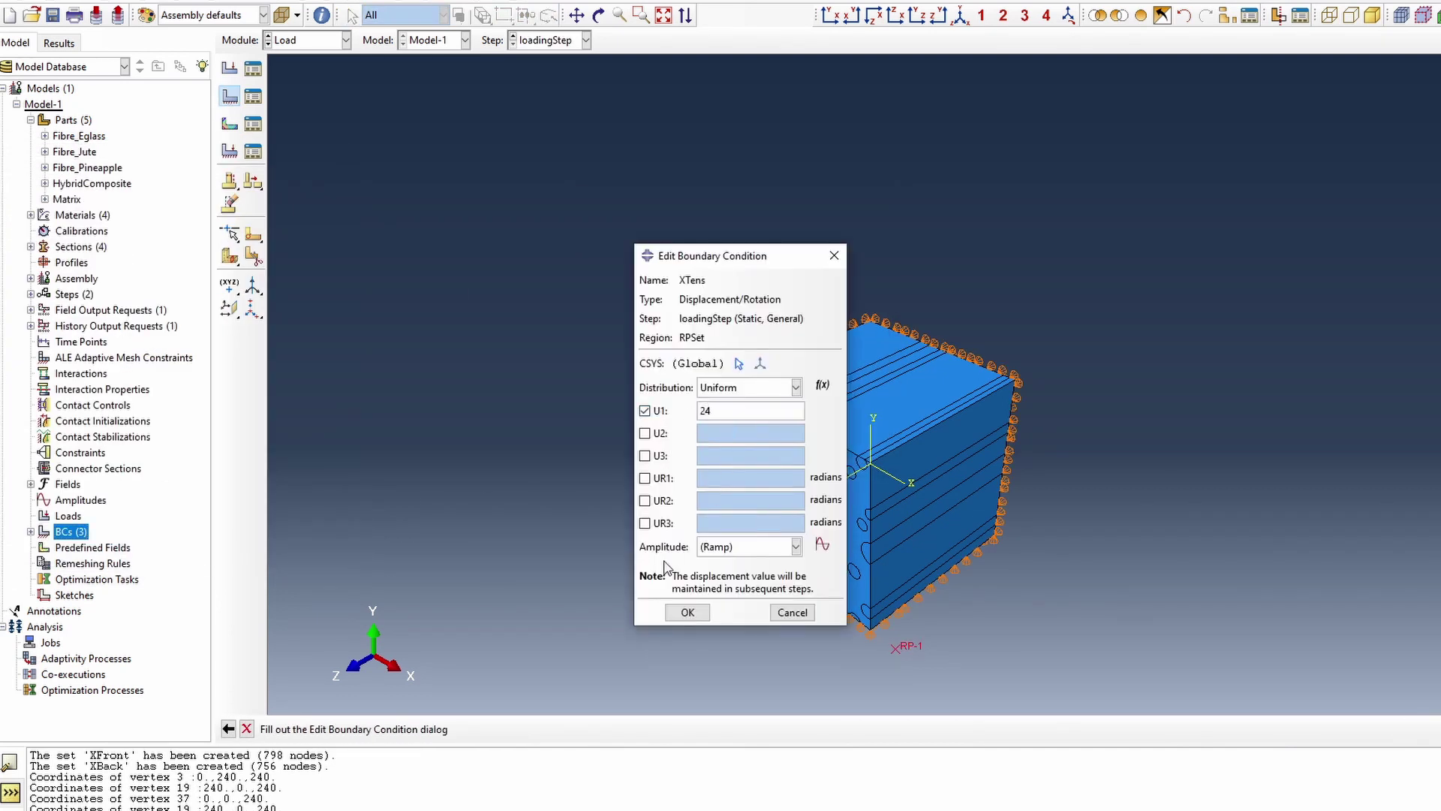
pyautogui.click(687, 612)
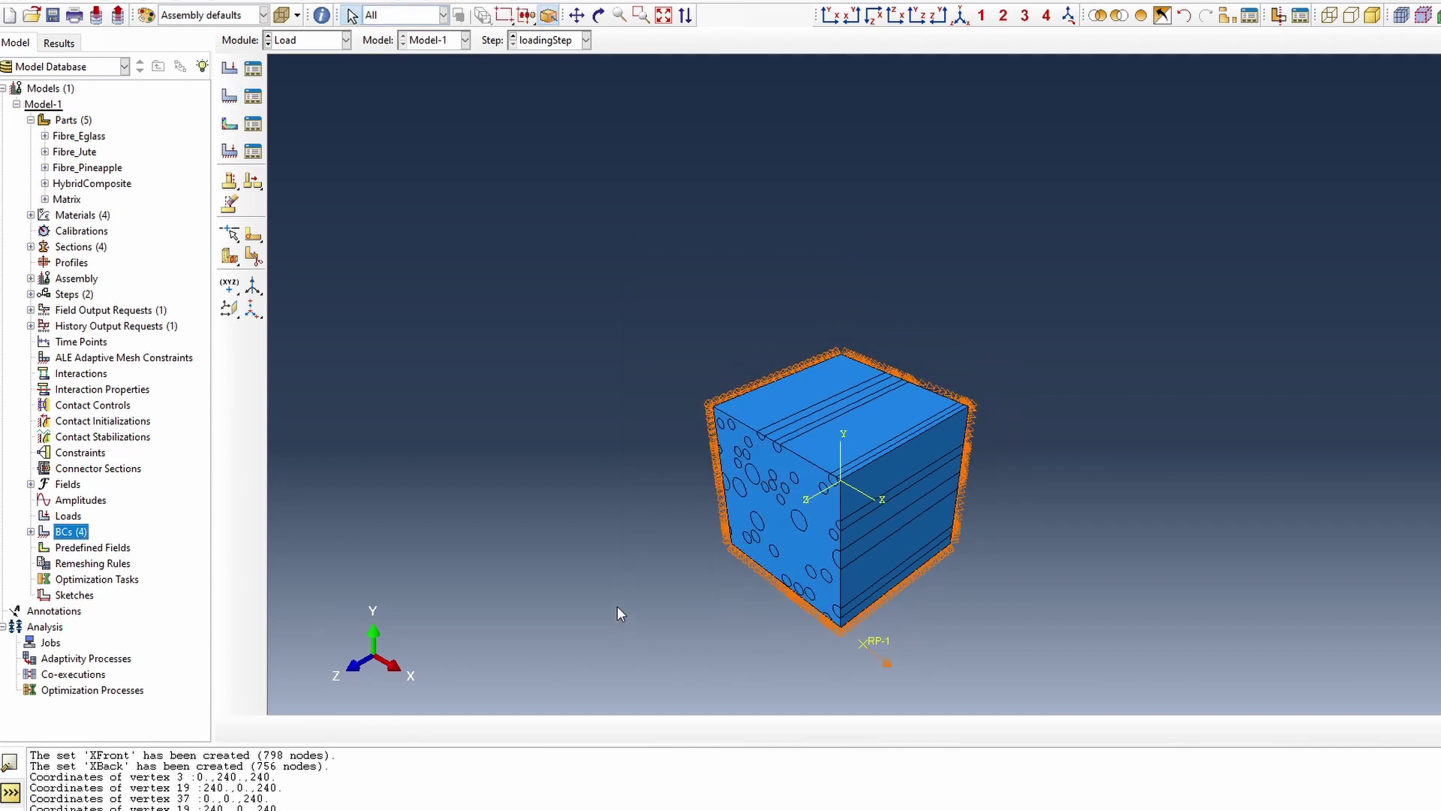
pyautogui.scroll(-1, 618, 605)
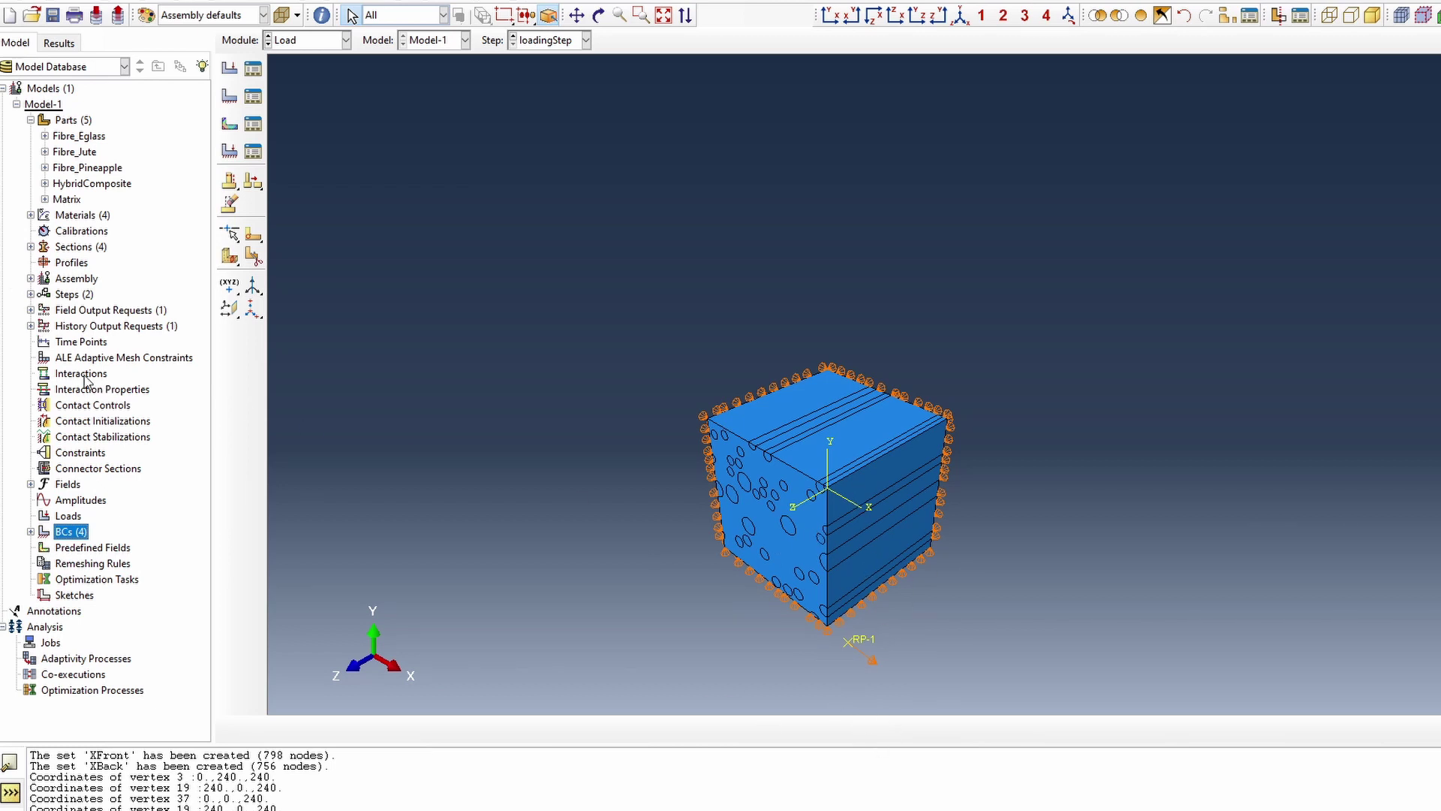
# Create a constraint of type Equation named ConstraintEqn.
pyautogui.click(81, 453)
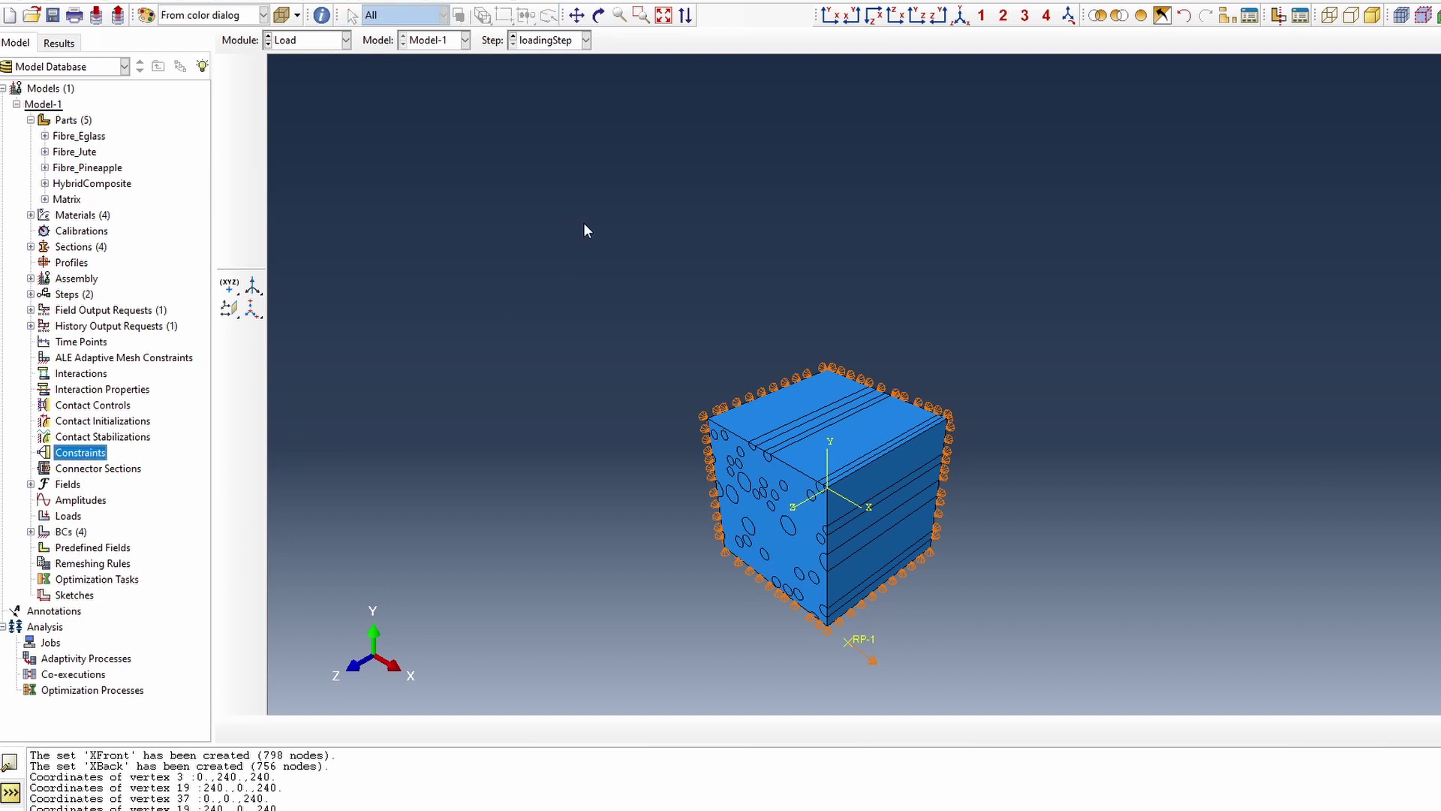
pyautogui.write('Co')
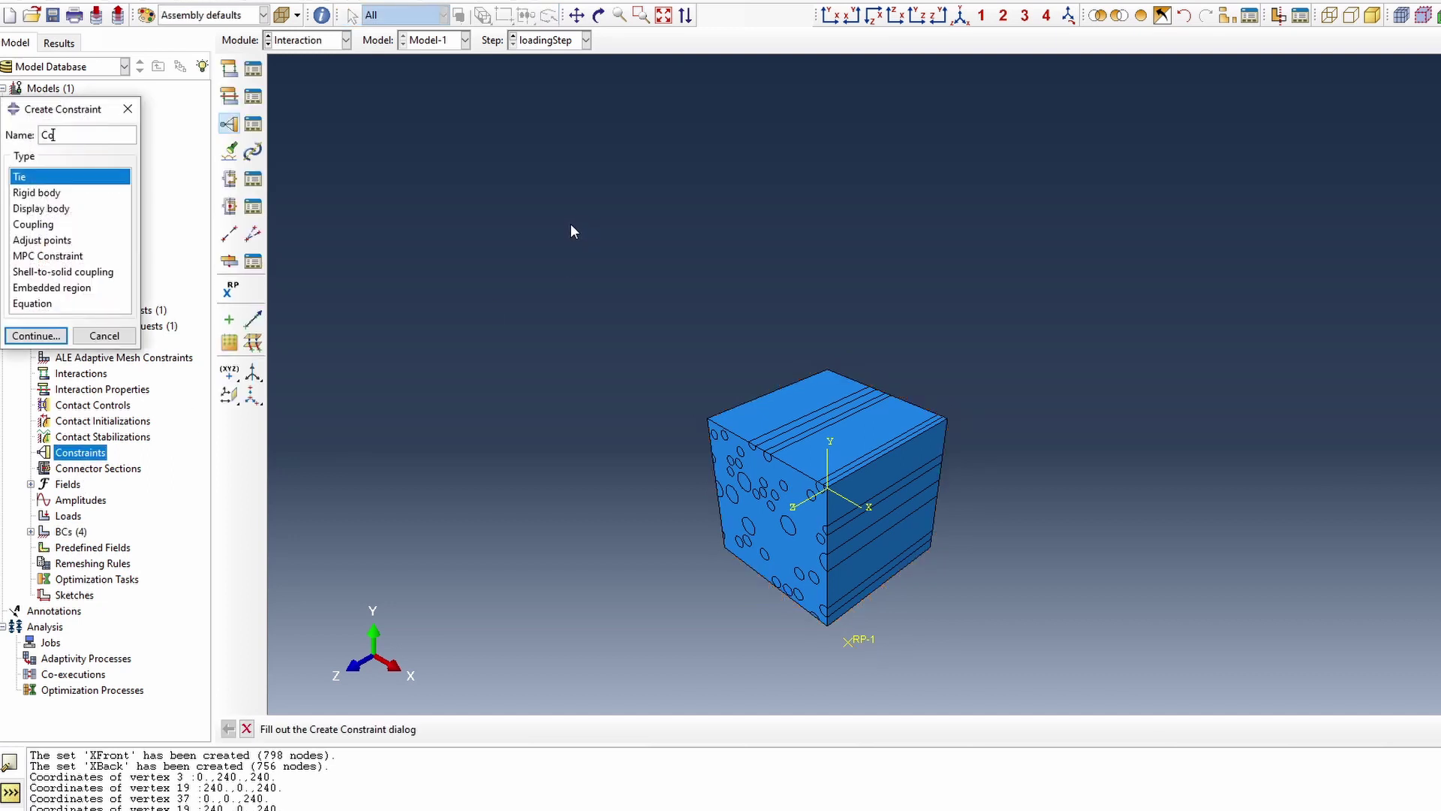
pyautogui.write('nstraintEqn')
pyautogui.click(45, 303)
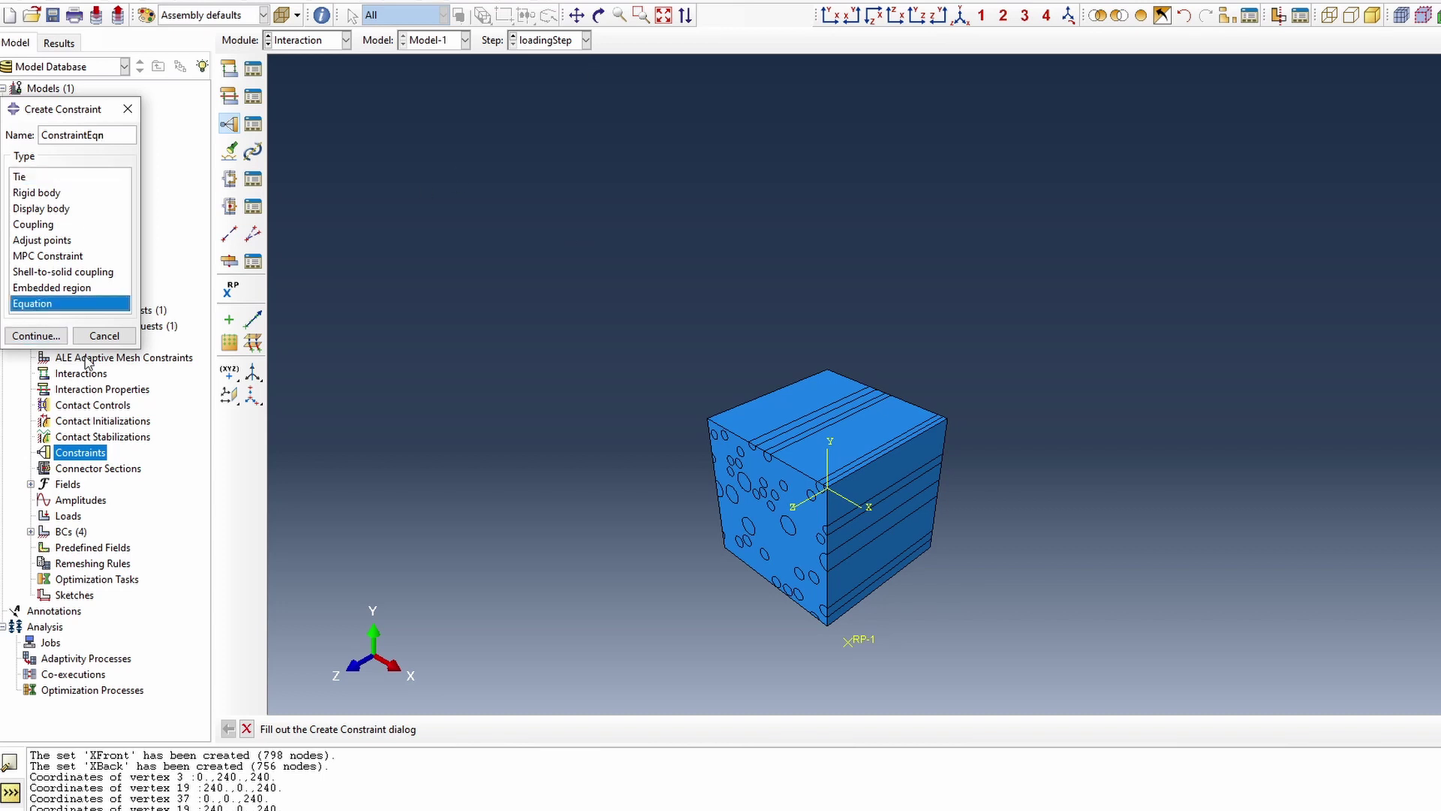
pyautogui.click(36, 336)
# Define the equation's first term with coefficient 1, set HybridComposite-1.XFront and degree of freedom 1.
pyautogui.doubleClick(48, 211)
pyautogui.write('1')
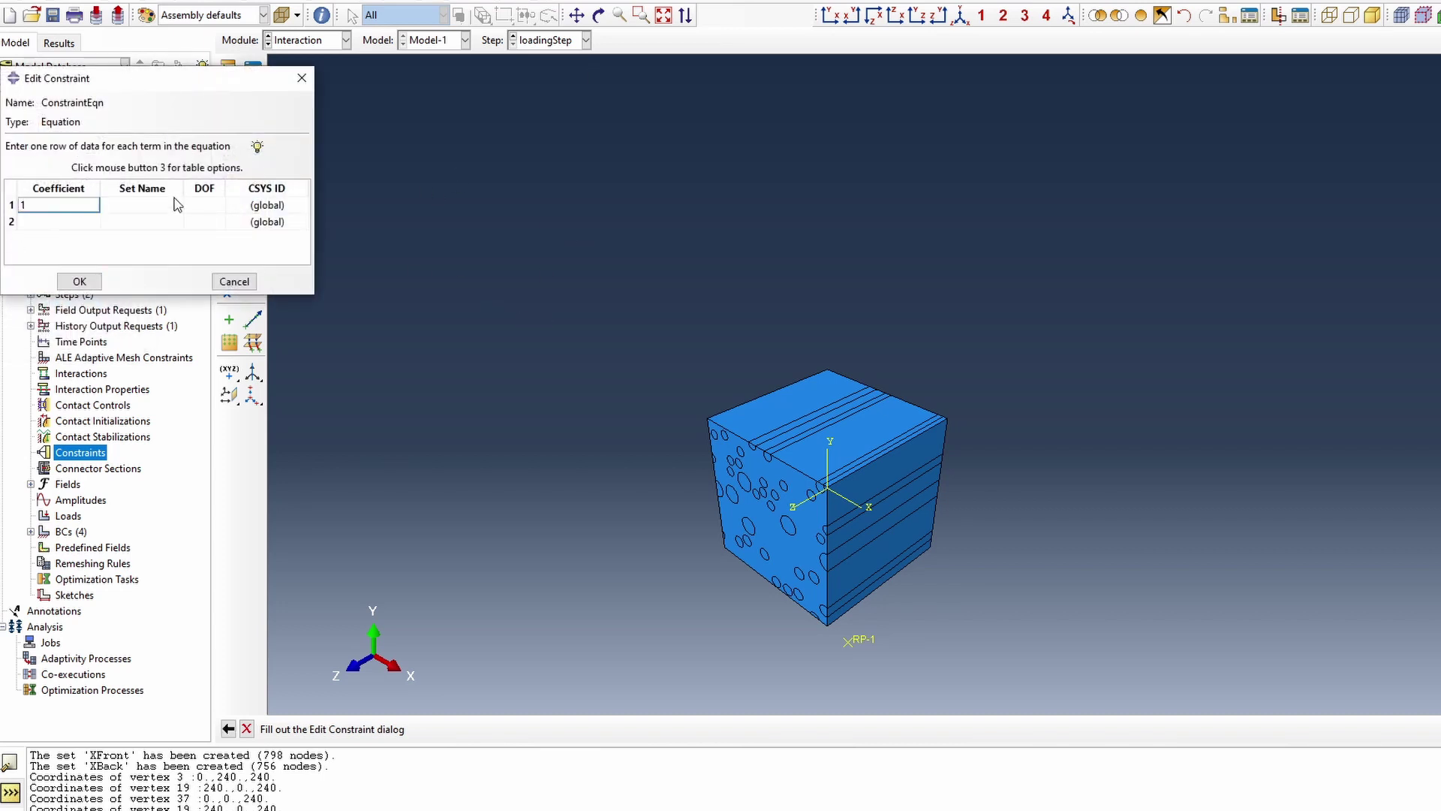
pyautogui.moveTo(317, 128); pyautogui.dragTo(697, 127)
pyautogui.click(162, 206)
pyautogui.moveTo(186, 189); pyautogui.dragTo(350, 190)
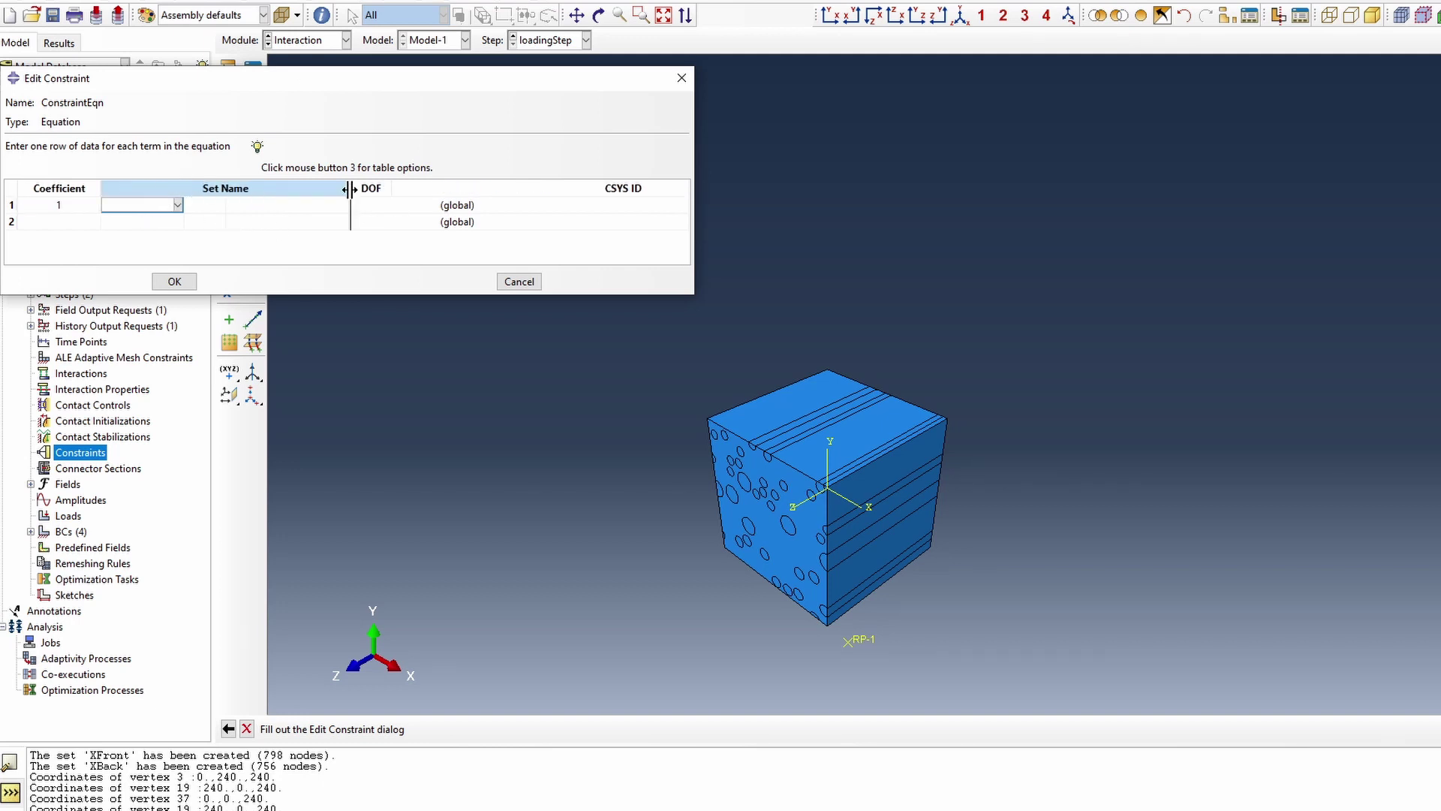
pyautogui.click(344, 205)
pyautogui.click(210, 250)
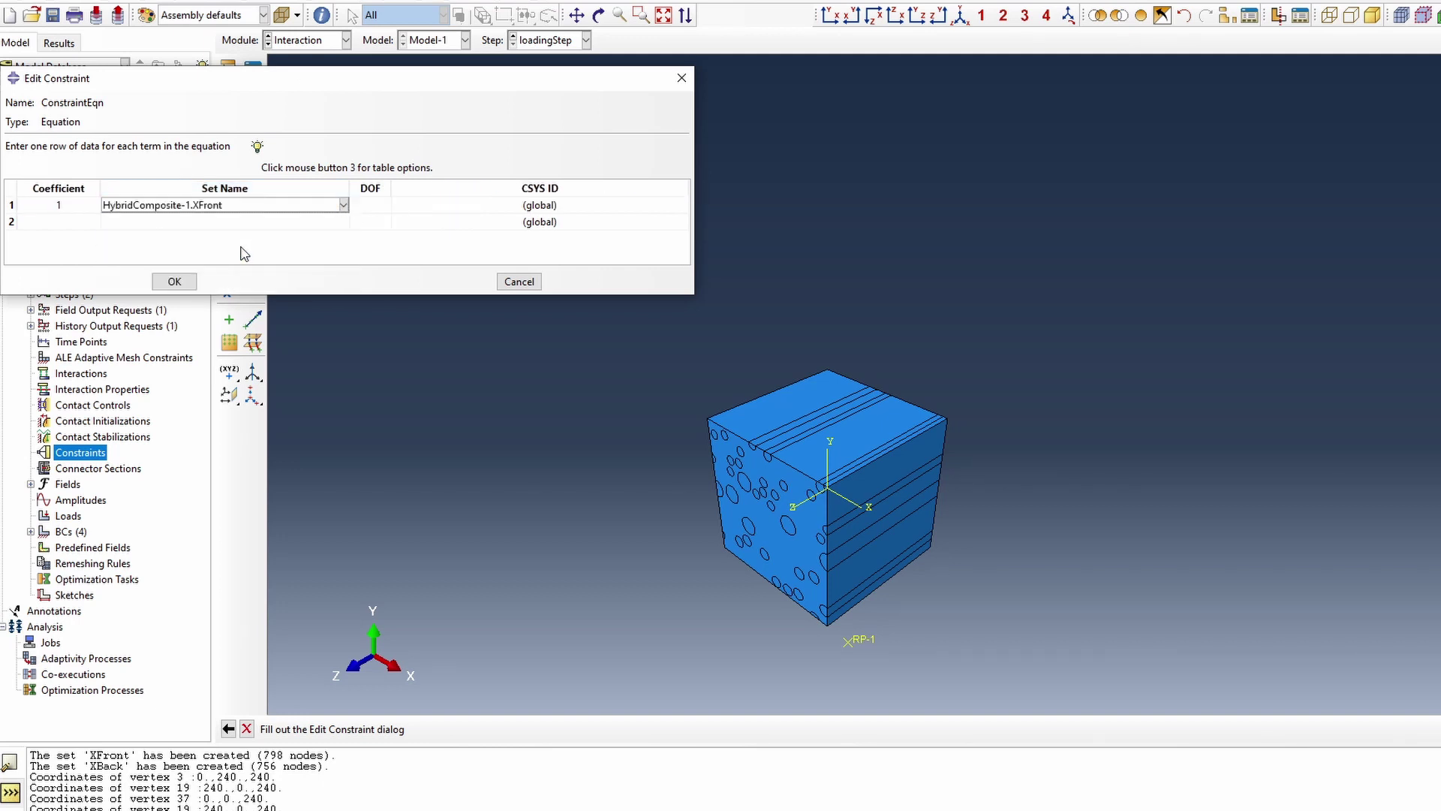
pyautogui.click(365, 204)
pyautogui.write('1')
# Define the equation's second term with coefficient -1, set RPSet and degree of freedom 1, and accept the constraint.
pyautogui.click(87, 224)
pyautogui.click(270, 222)
pyautogui.click(293, 225)
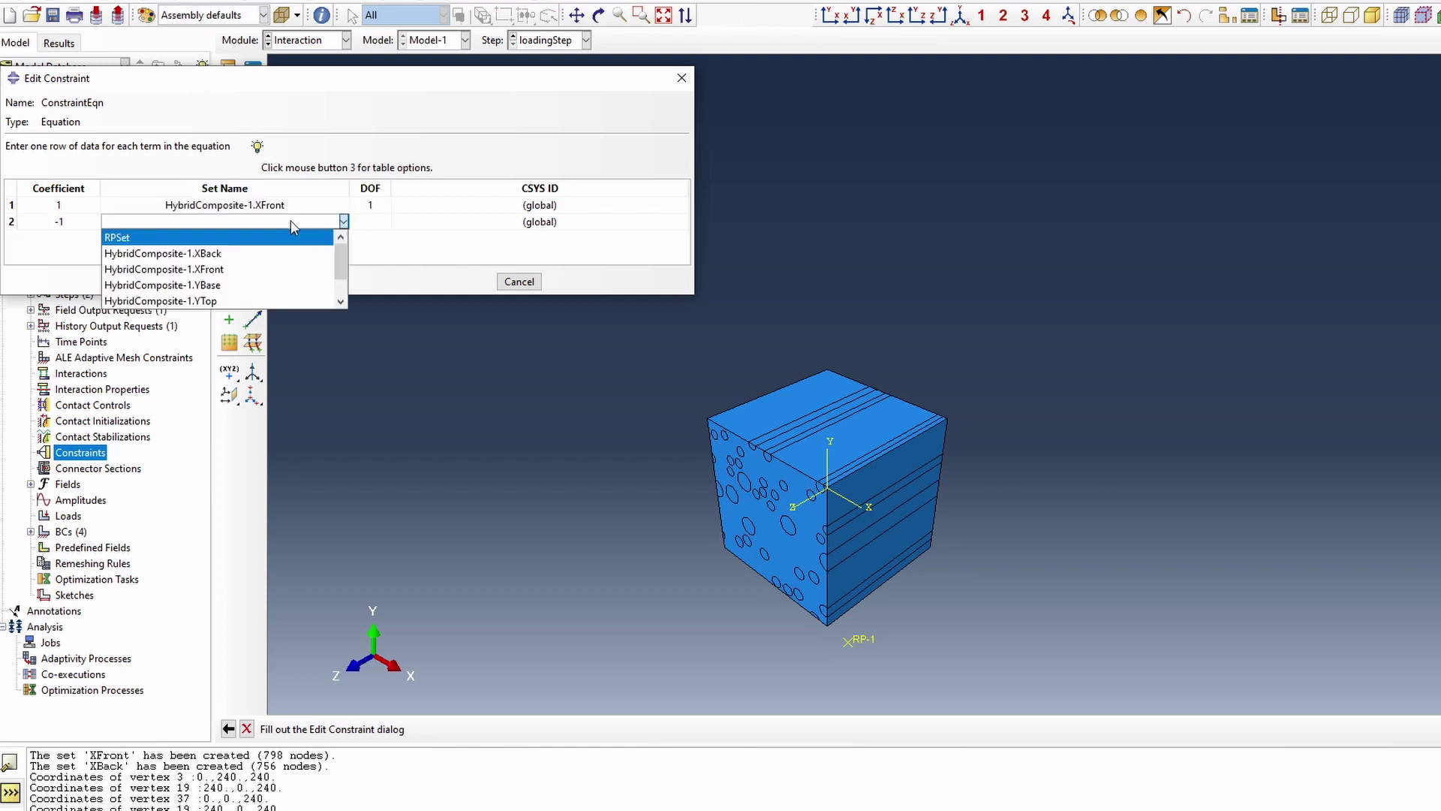
pyautogui.click(199, 238)
pyautogui.click(371, 222)
pyautogui.write('1')
pyautogui.click(172, 282)
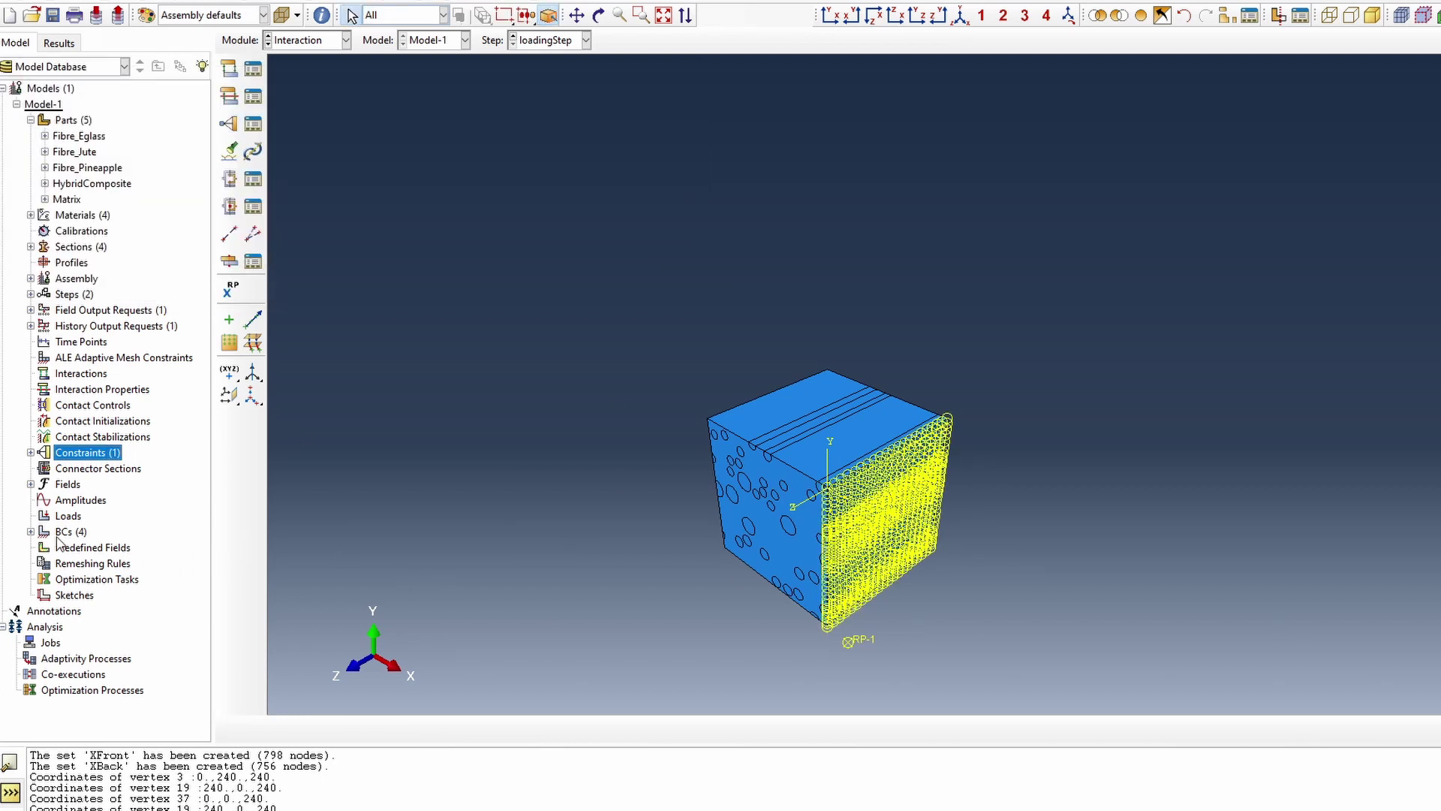
# Review the settings of the XTens boundary condition and close them without changes.
pyautogui.click(31, 532)
pyautogui.doubleClick(66, 563)
pyautogui.click(808, 616)
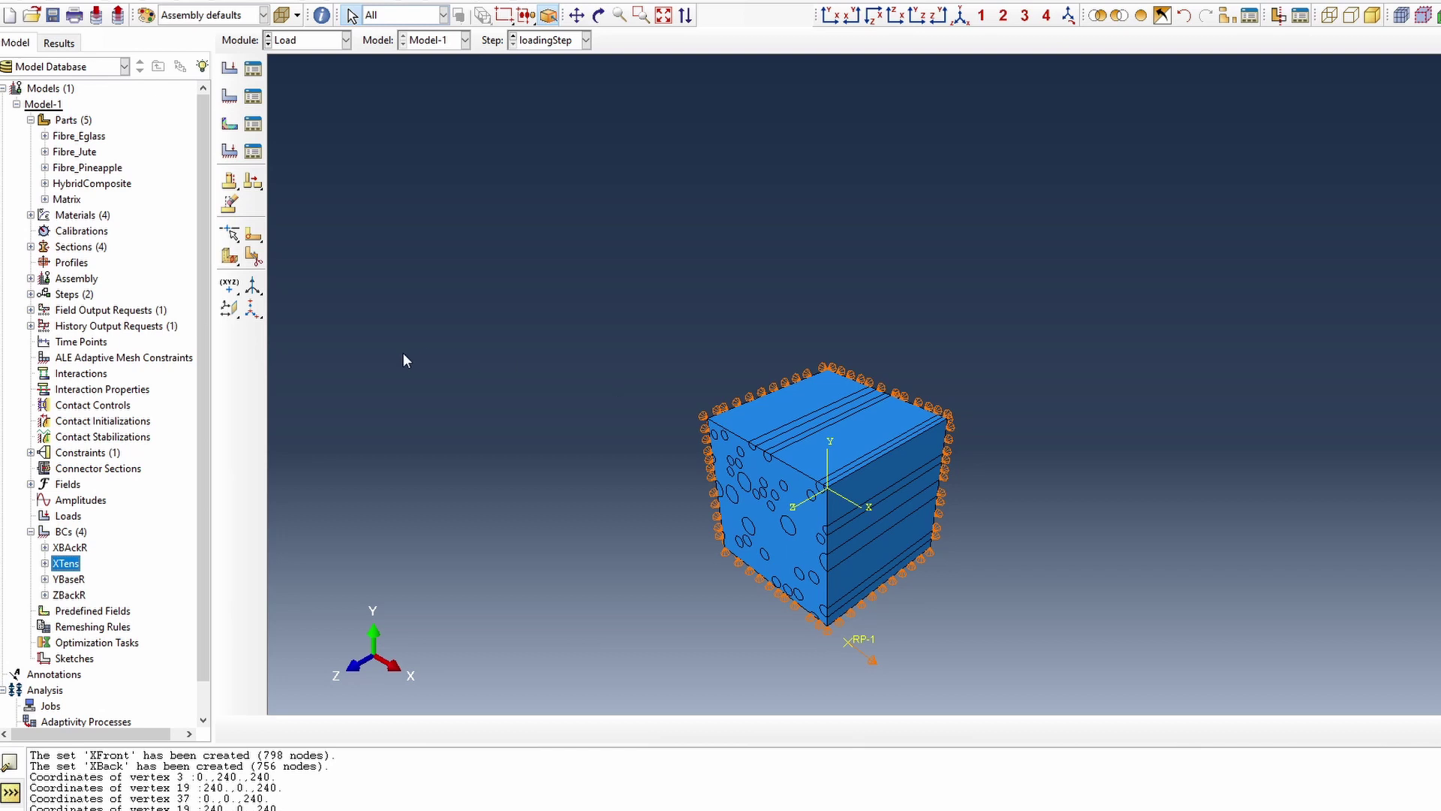
# Rename Model-1 as TransverseXAxis_Tension.
pyautogui.click(17, 104)
pyautogui.rightClick(42, 105)
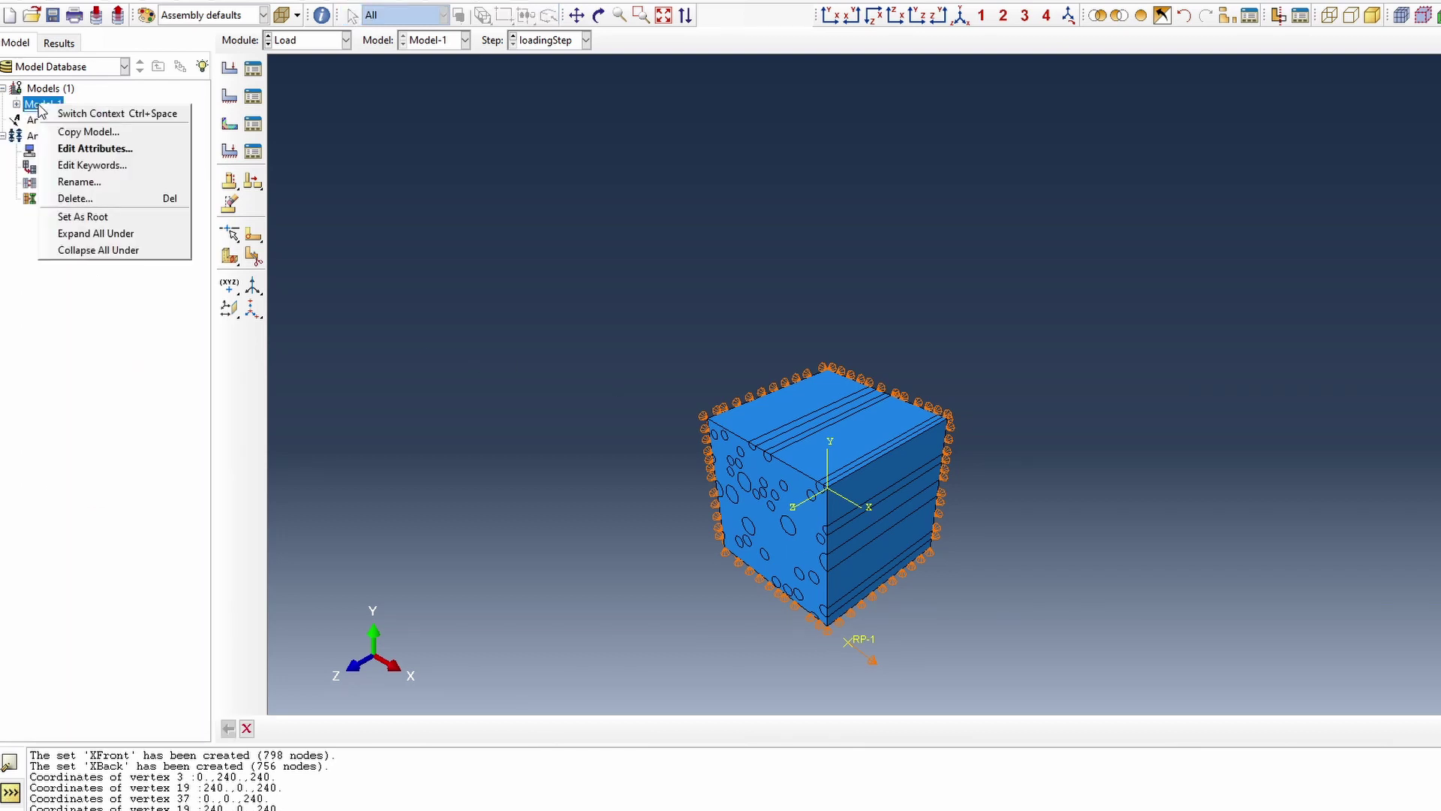
pyautogui.click(78, 181)
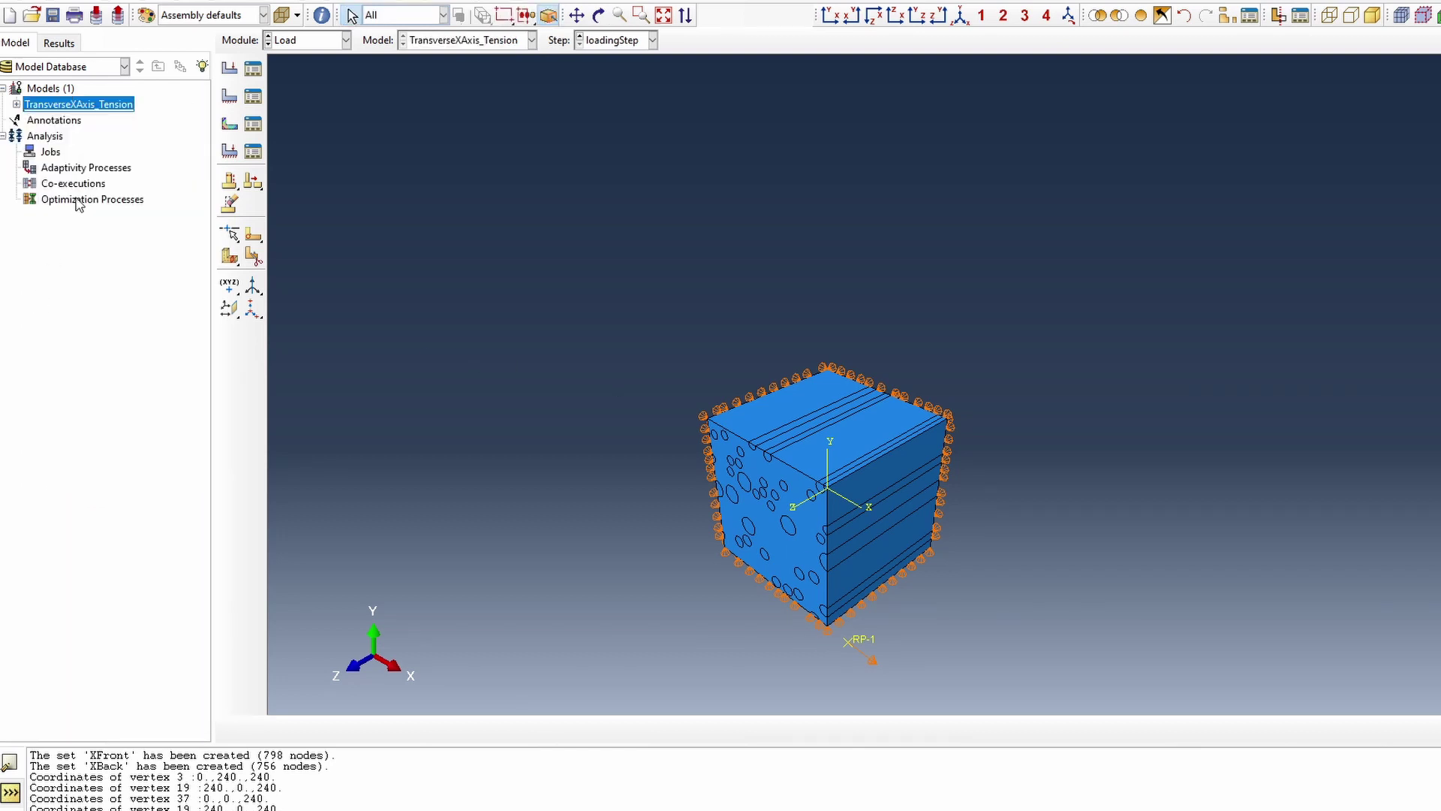
# Copy the TransverseXAxis_Tension model to a new model named LongitudinalZAxis_Tension.
pyautogui.rightClick(45, 107)
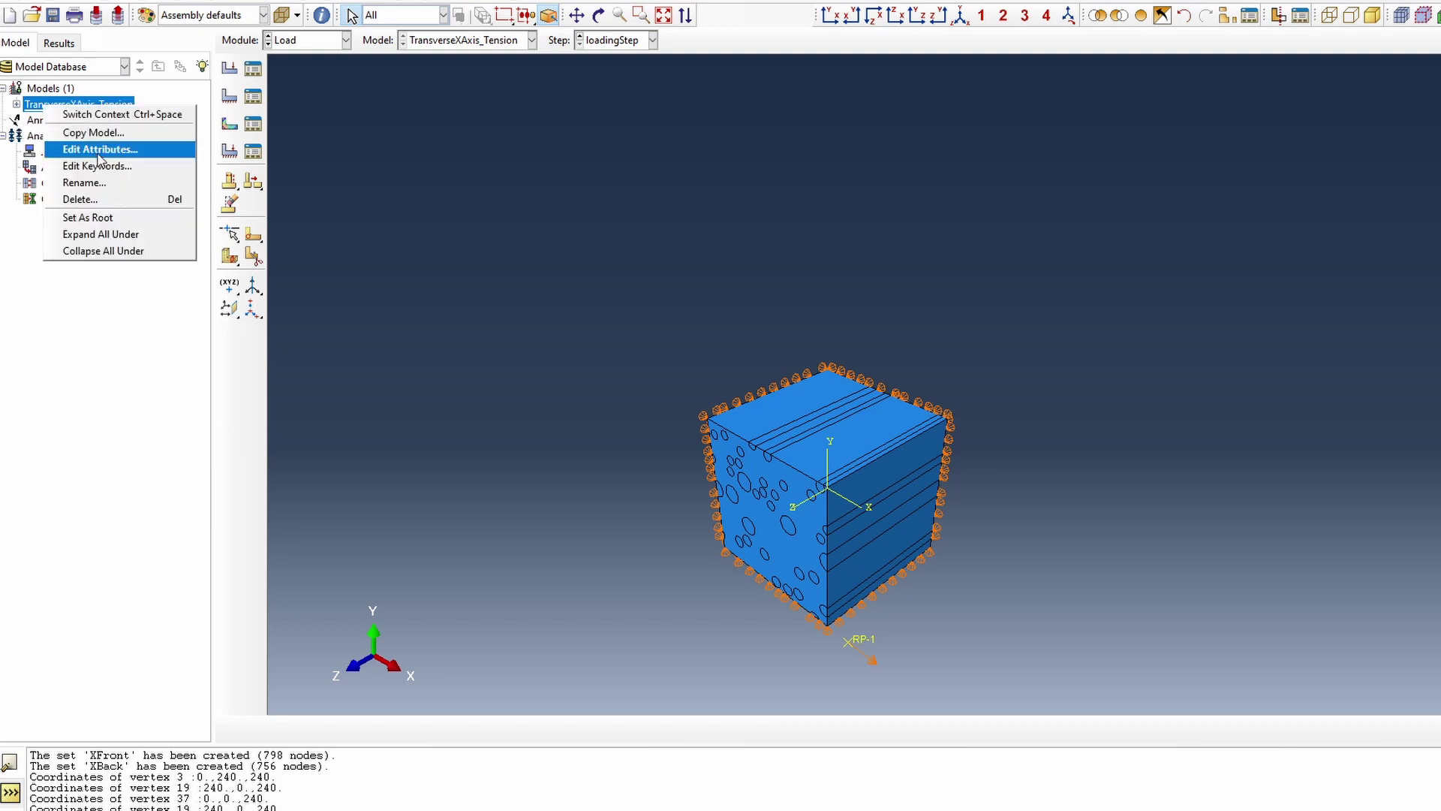
pyautogui.click(109, 133)
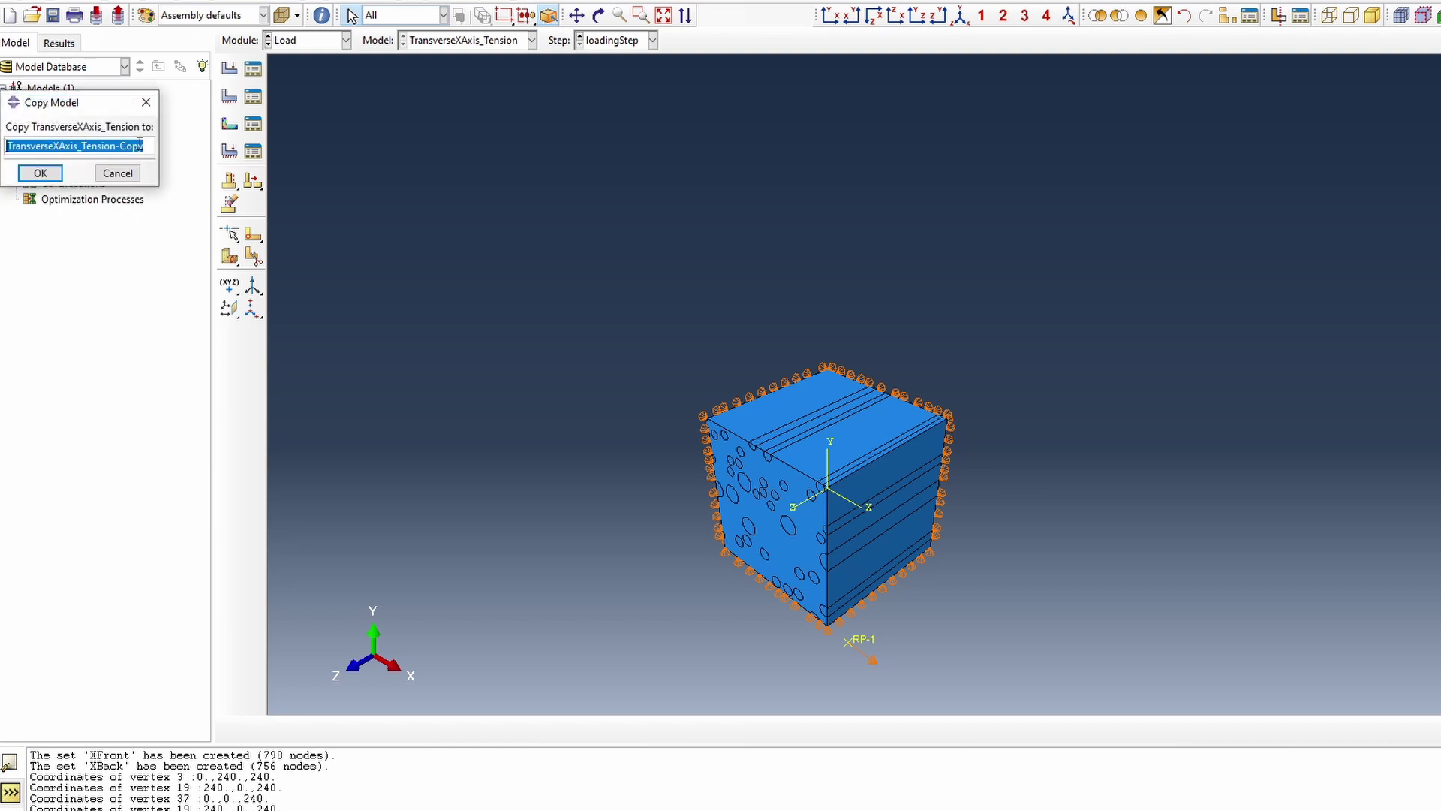
pyautogui.moveTo(148, 144); pyautogui.dragTo(21, 145)
pyautogui.write('LongitudinalZAxis_Tension')
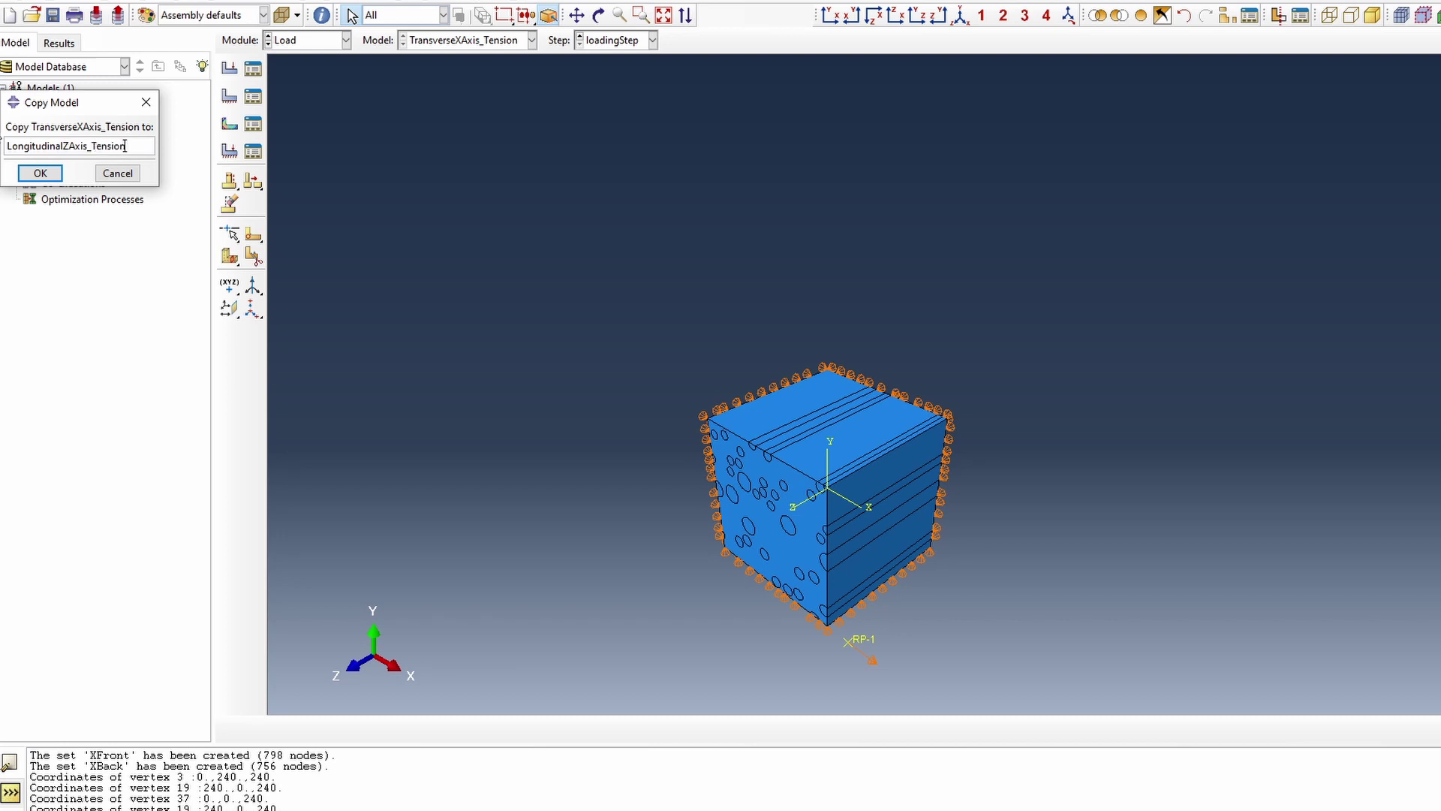
pyautogui.press('Return')
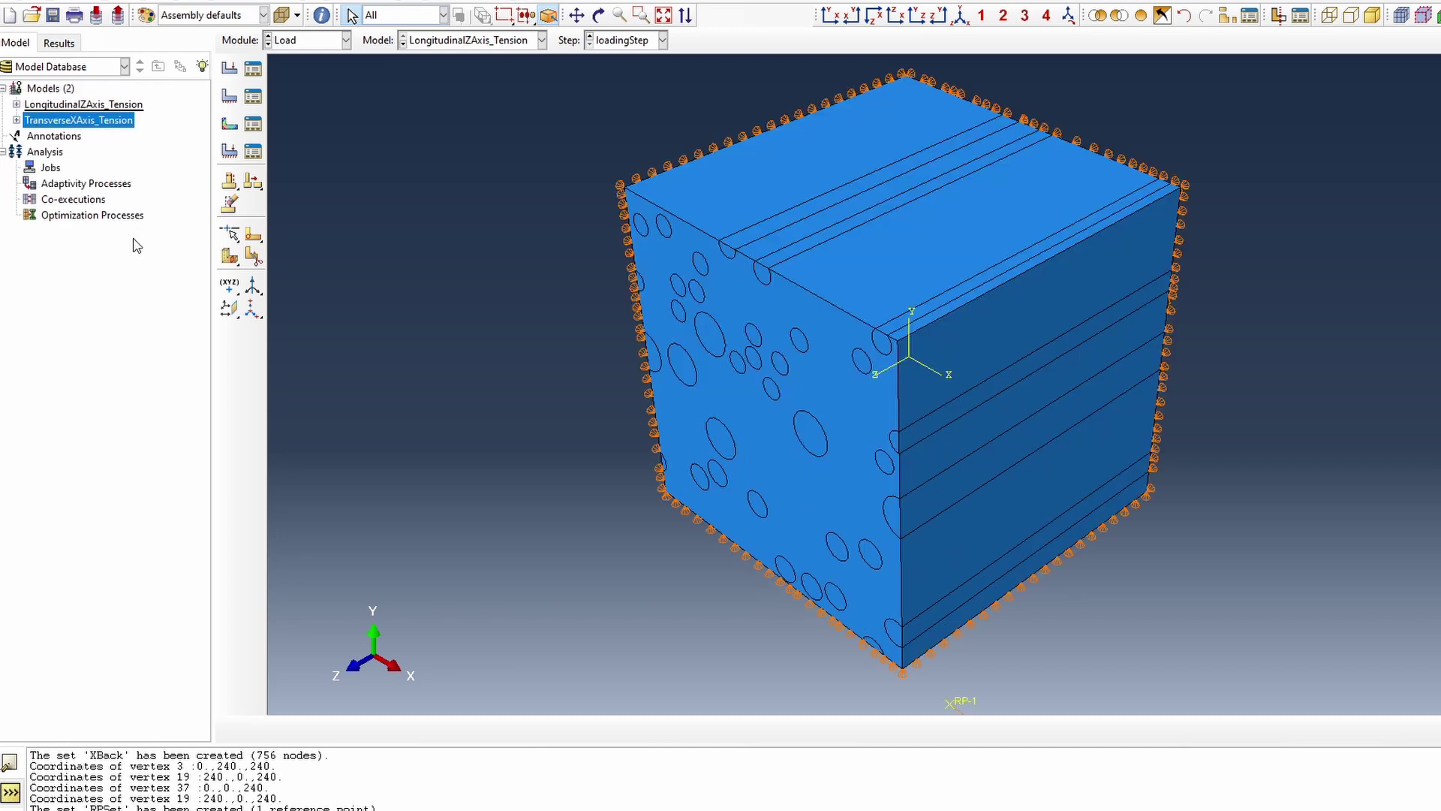
# Create a full analysis job named TransverseXAxis_Tension_Main from the TransverseXAxis_Tension model with default settings.
pyautogui.click(16, 120)
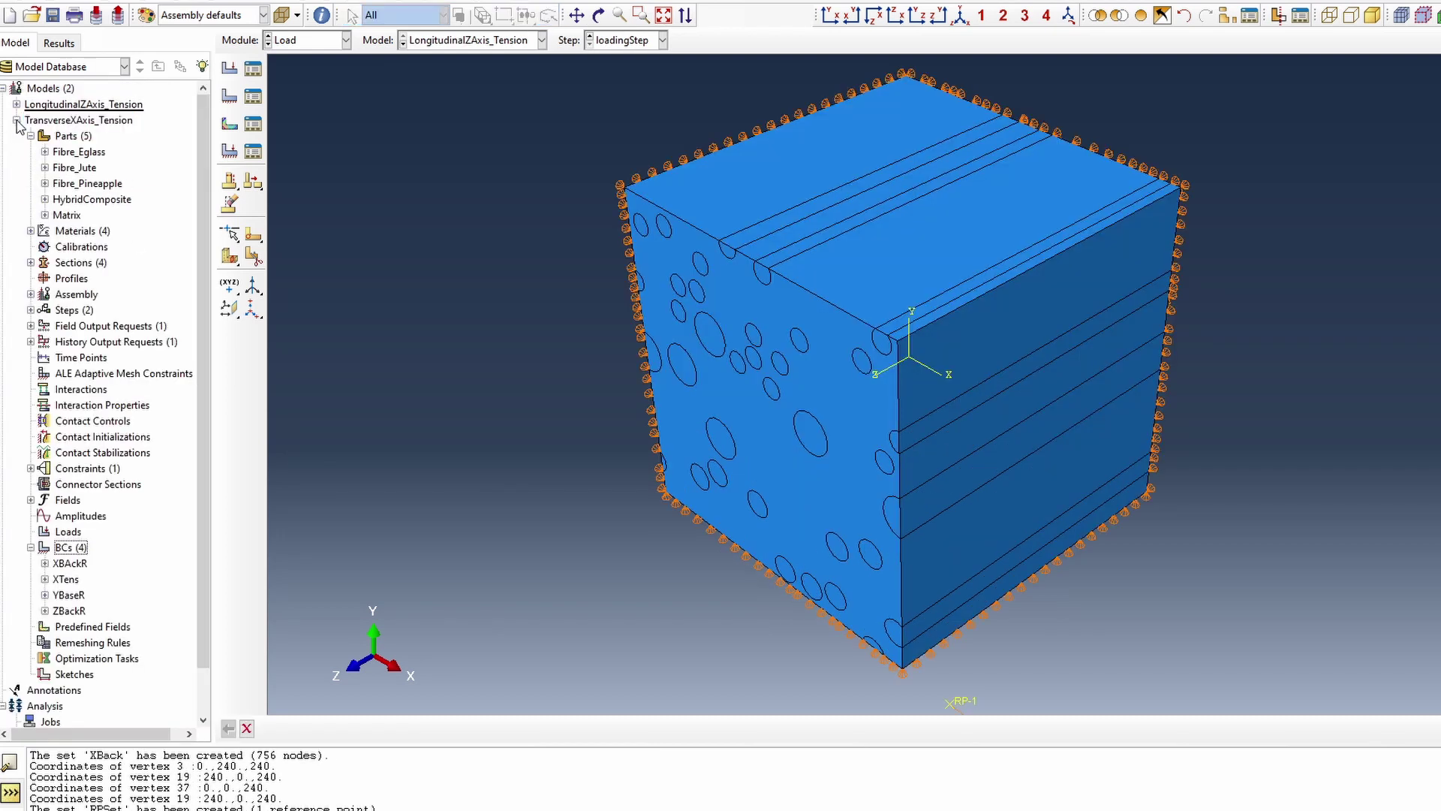
pyautogui.scroll(-2, 79, 398)
pyautogui.click(52, 671)
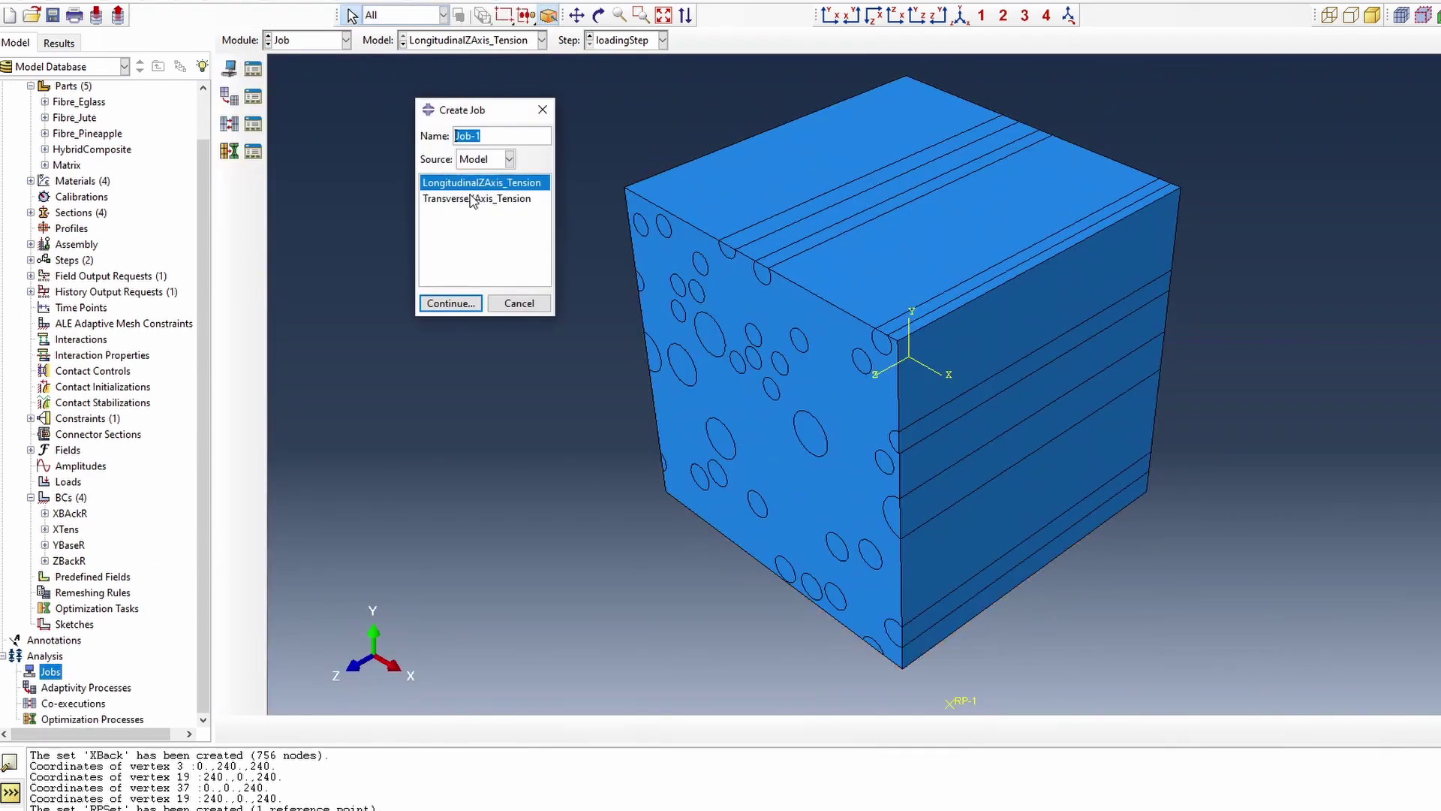
pyautogui.click(473, 199)
pyautogui.click(508, 132)
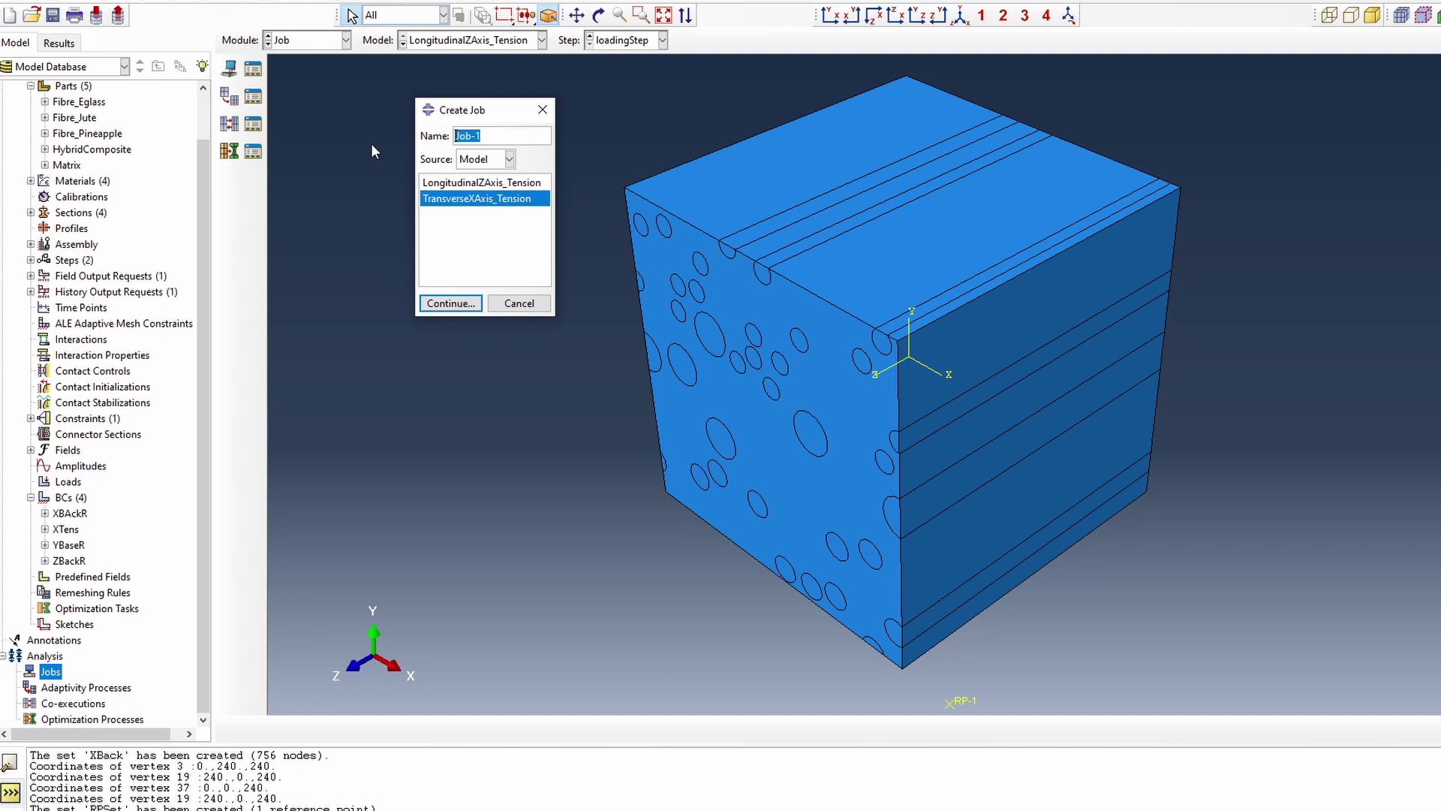
pyautogui.hotkey('ctrl', 'v')
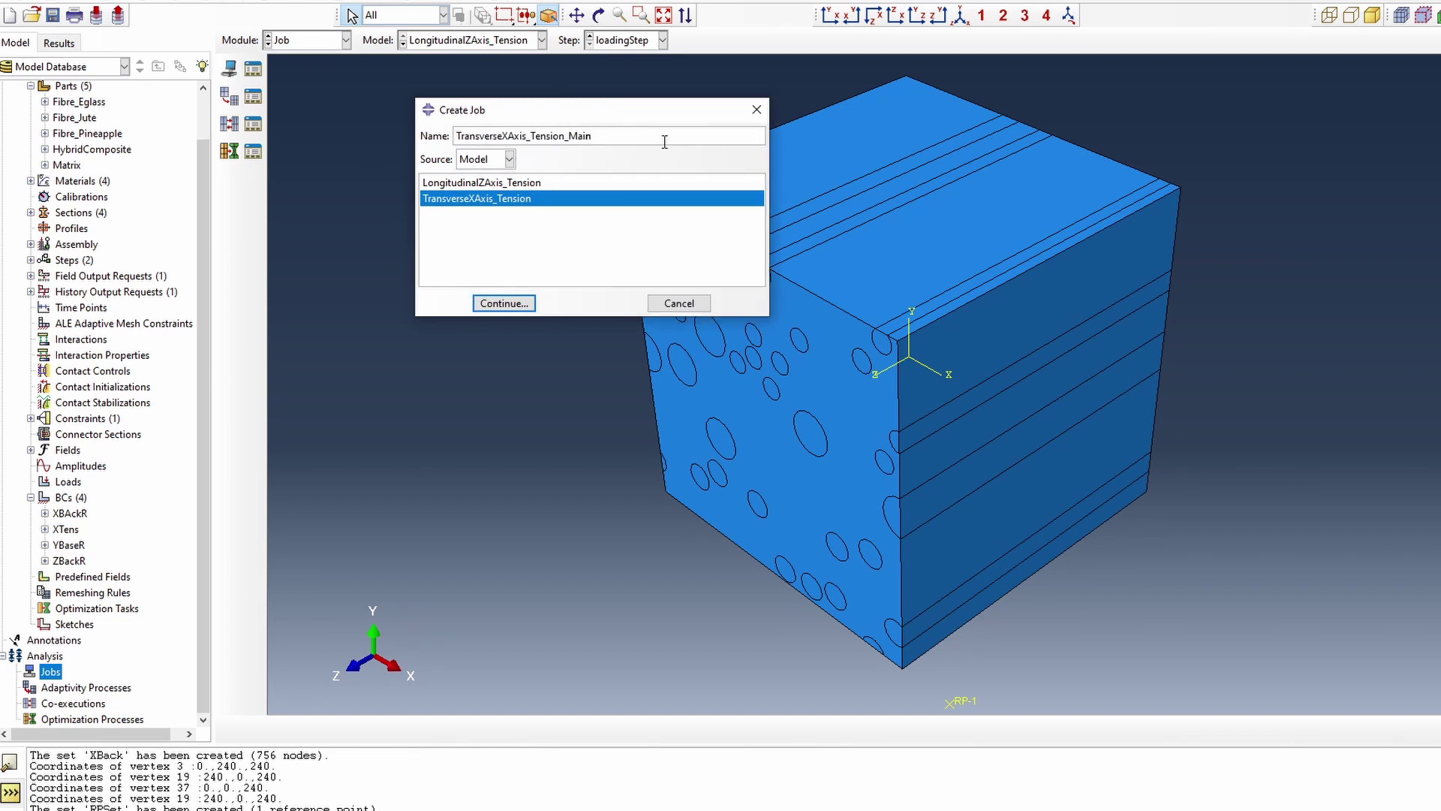
pyautogui.click(512, 305)
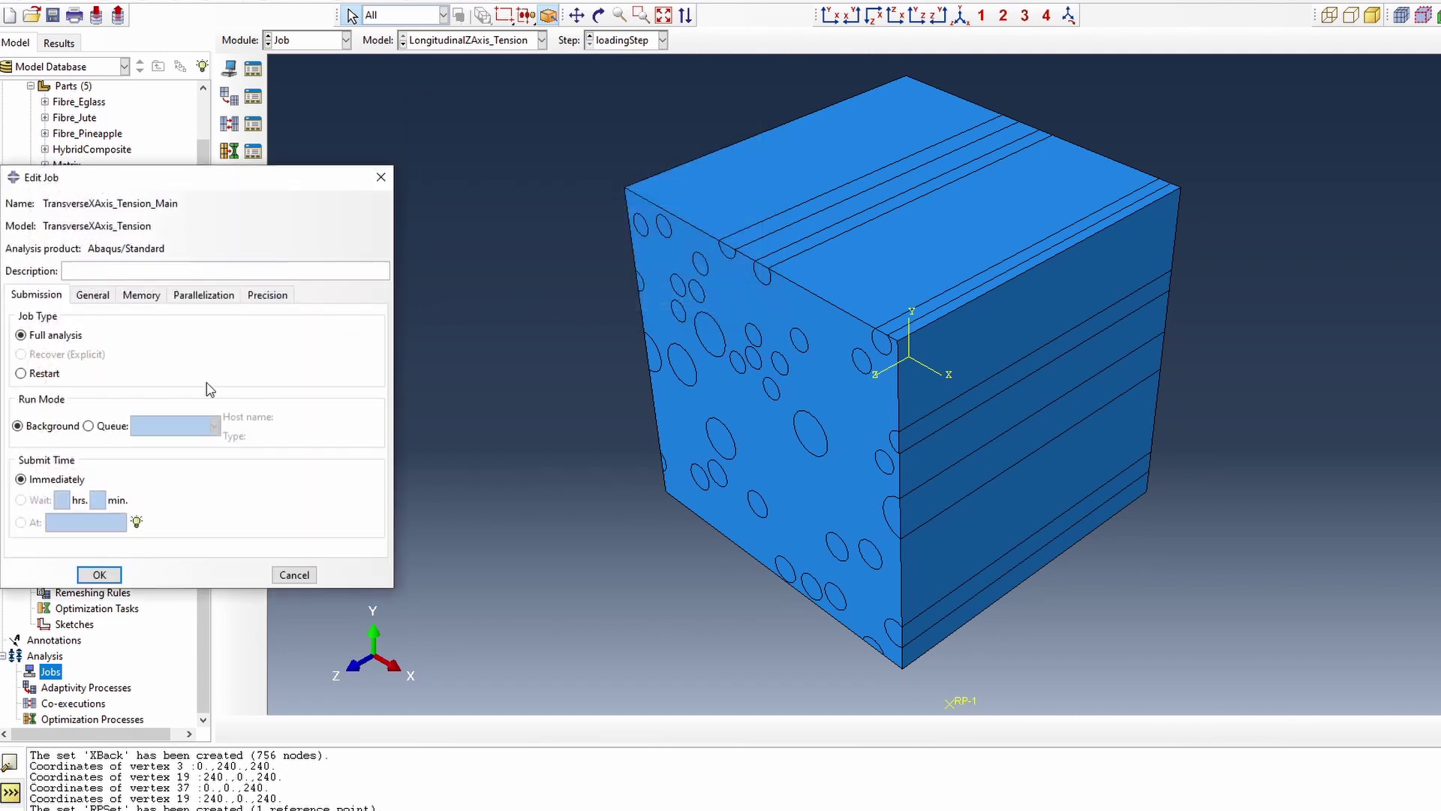
pyautogui.click(98, 575)
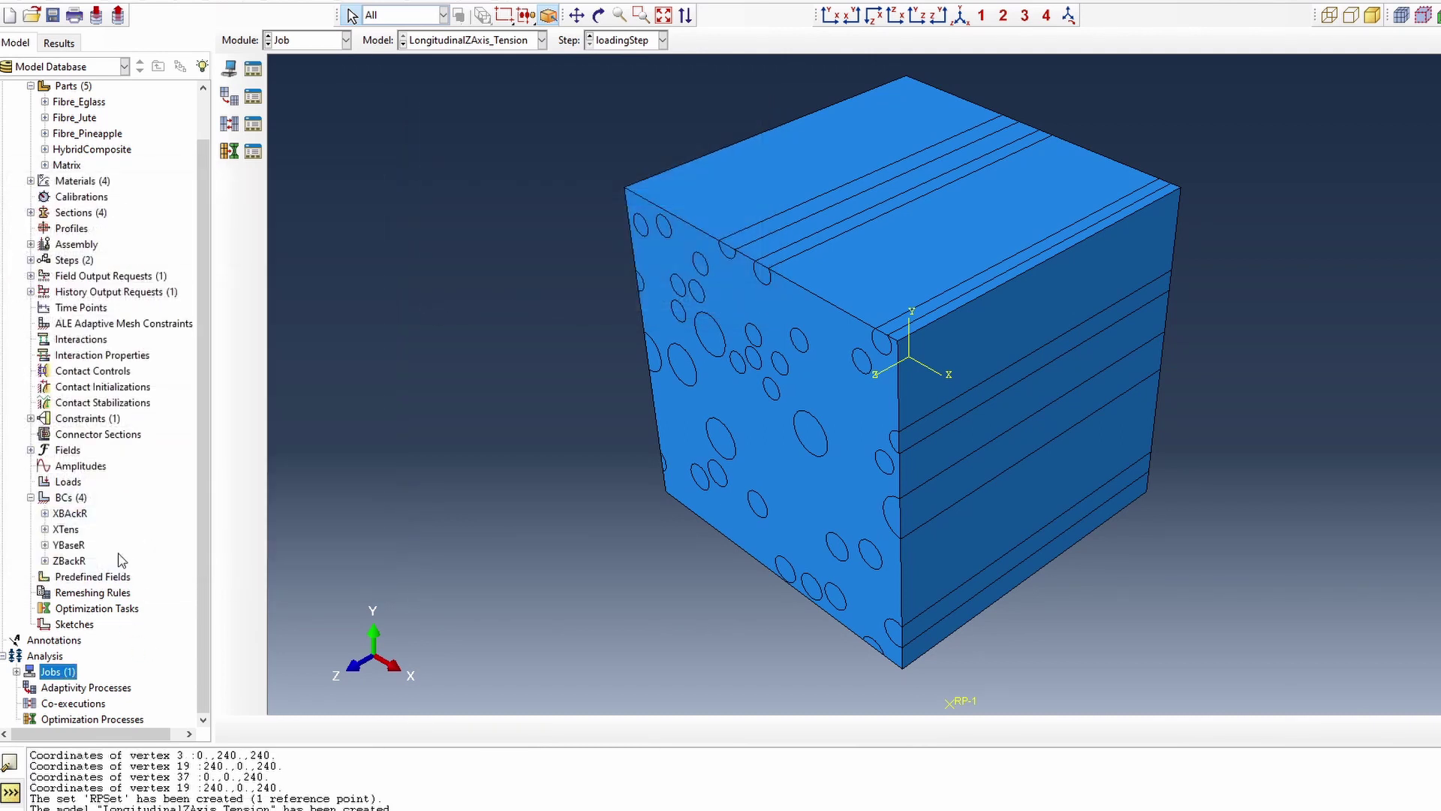
# Rename the XTens boundary condition of the LongitudinalZAxis_Tension model as ZTens.
pyautogui.scroll(1, 97, 378)
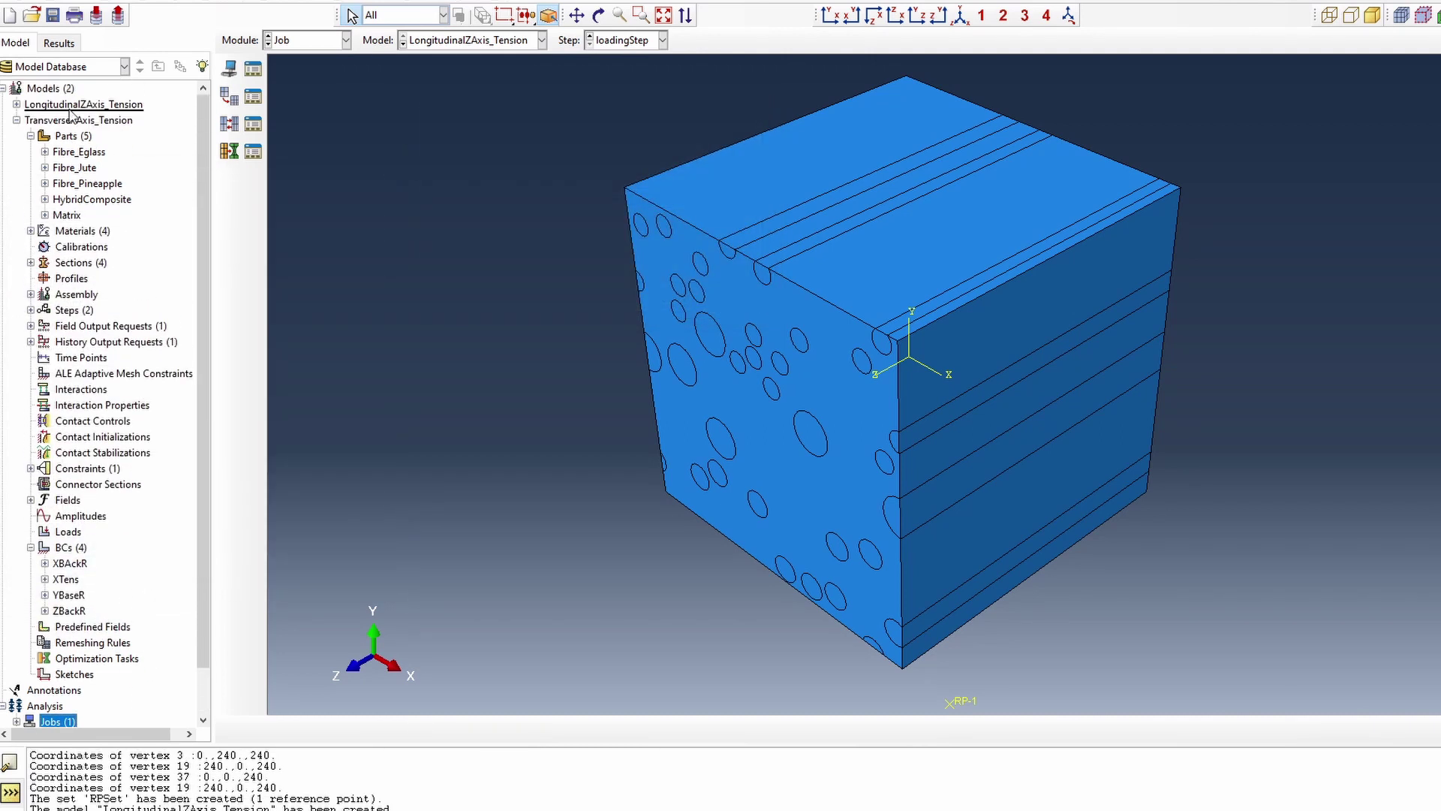
pyautogui.click(16, 119)
pyautogui.click(16, 105)
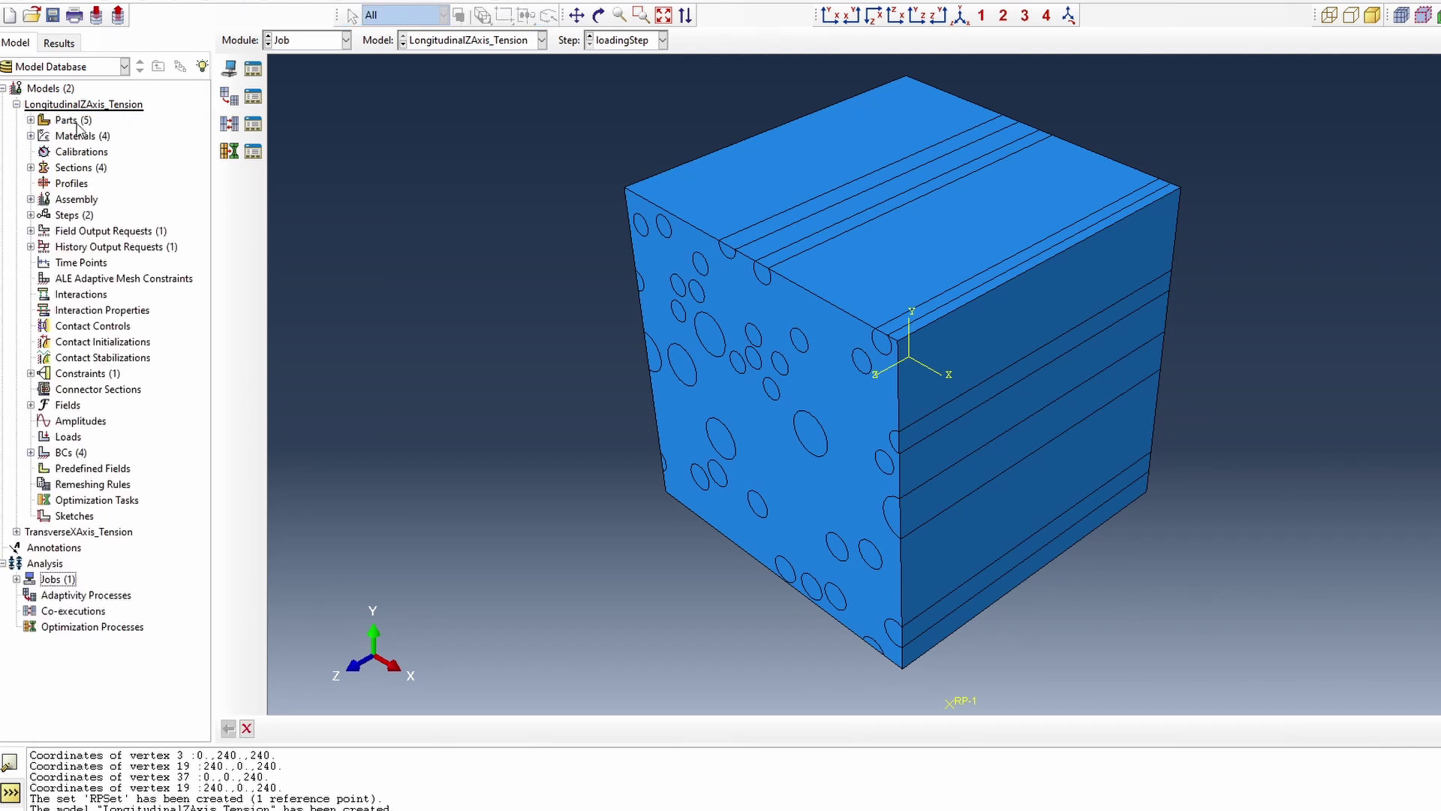
pyautogui.click(31, 452)
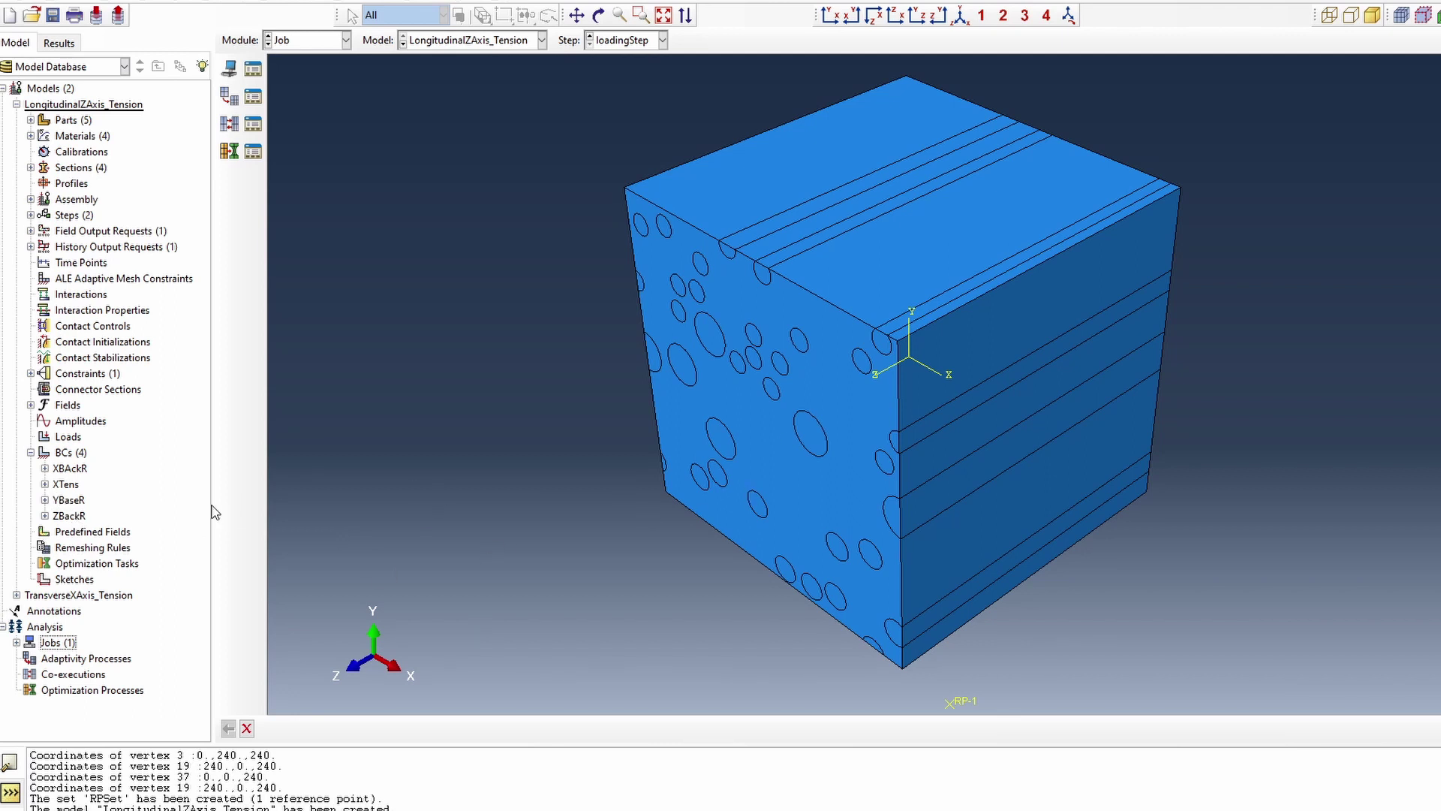
pyautogui.rightClick(66, 485)
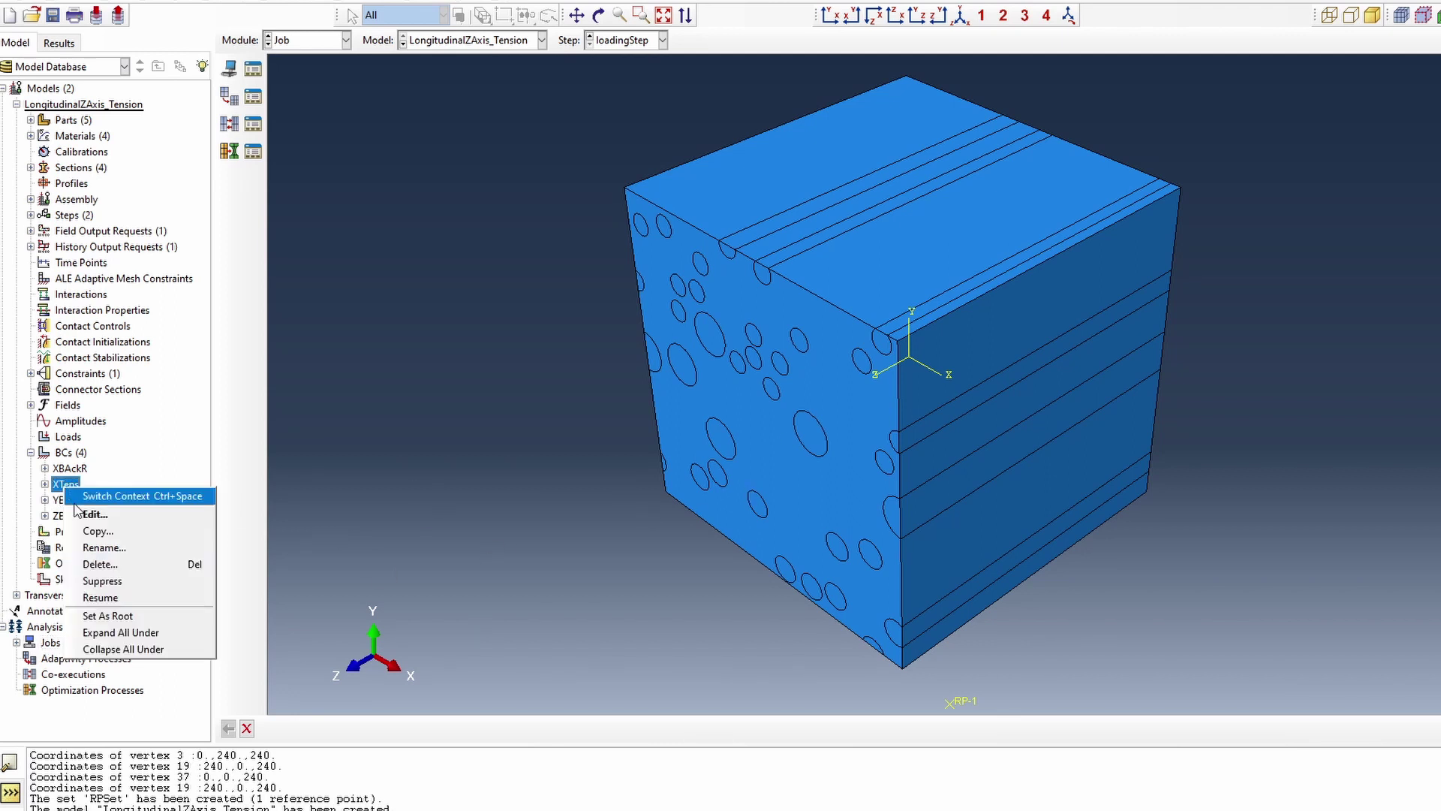
pyautogui.click(116, 547)
pyautogui.write('ZTens')
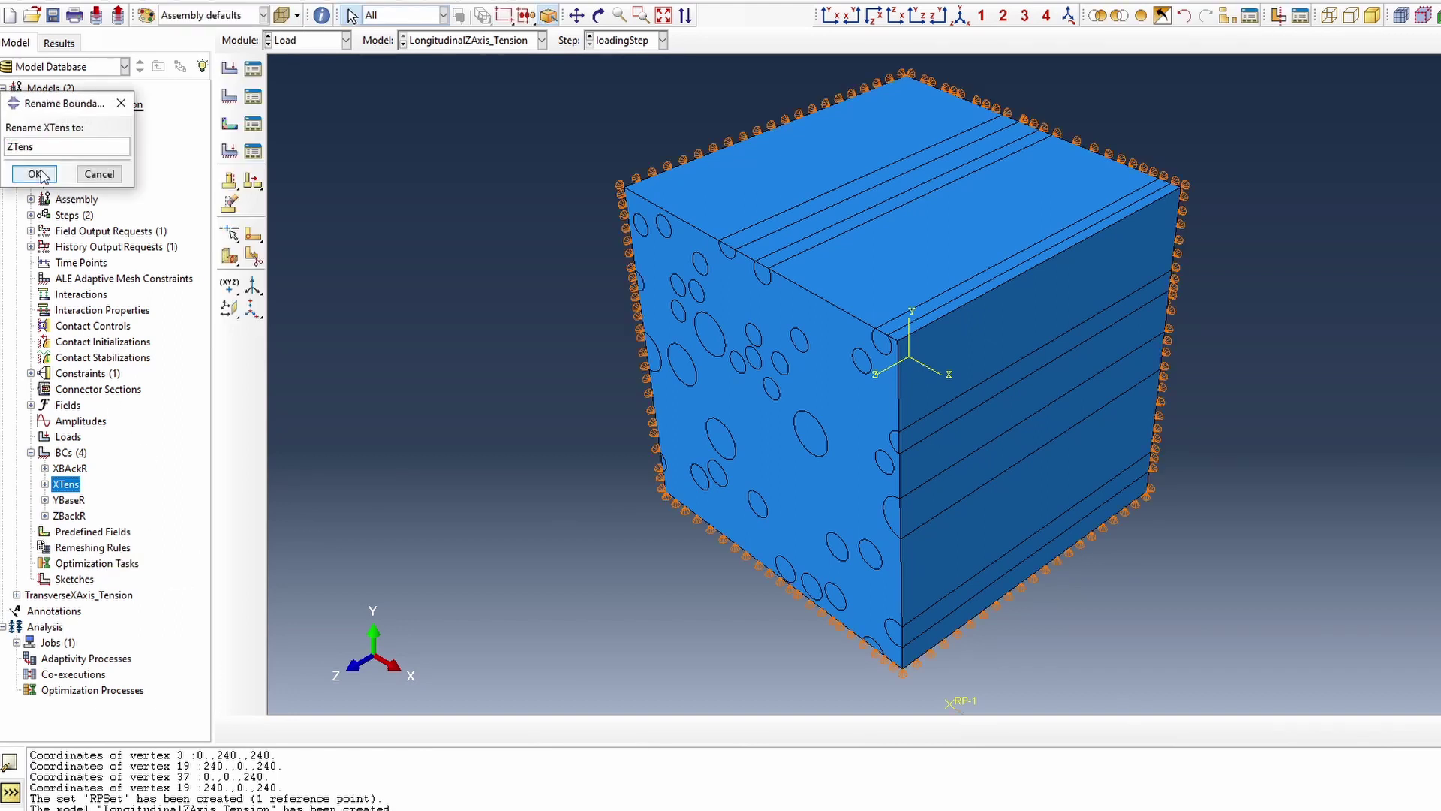
pyautogui.click(34, 174)
# Change the ZTens boundary condition to release U1 and prescribe a U3 displacement of 24.
pyautogui.doubleClick(66, 516)
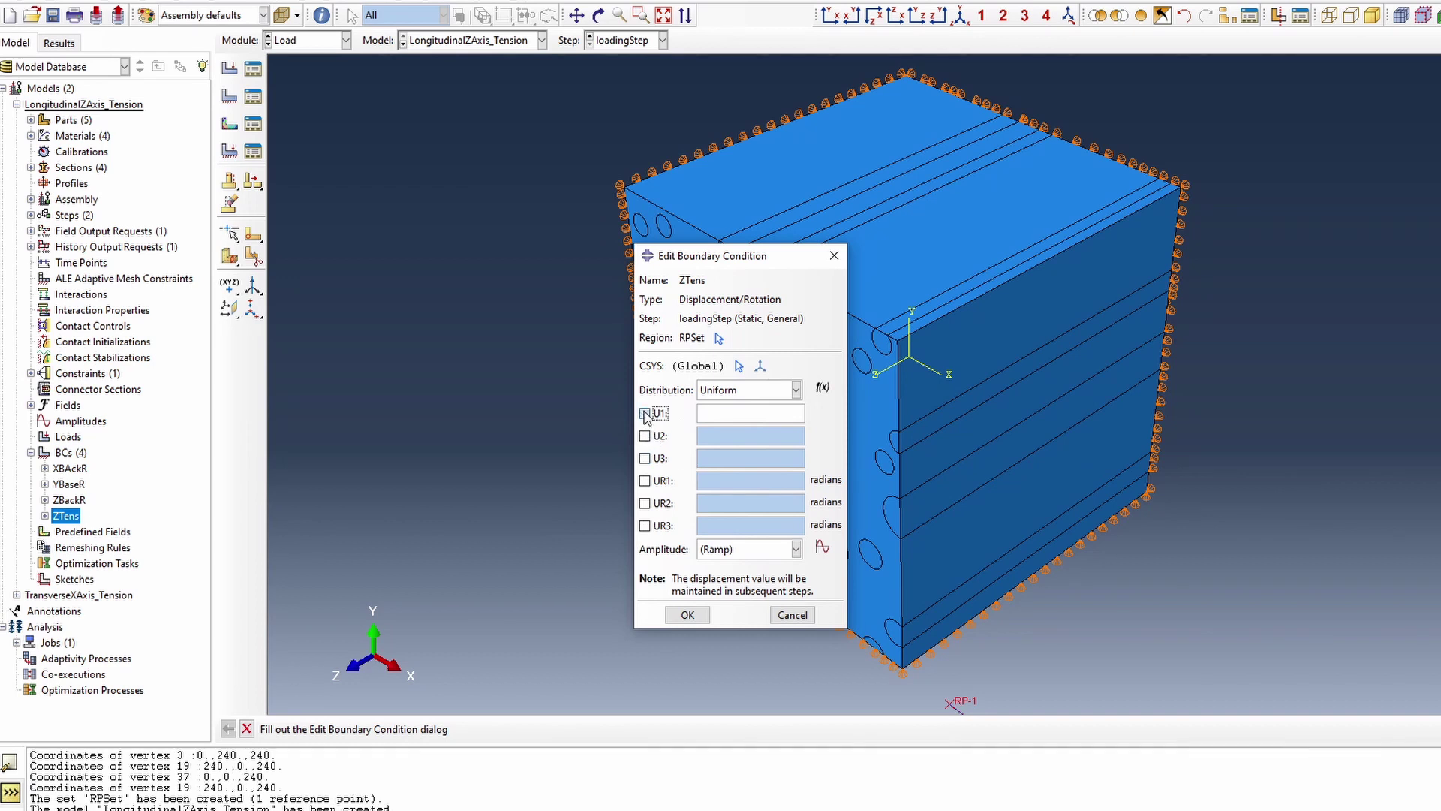
pyautogui.click(644, 413)
pyautogui.click(660, 459)
pyautogui.write('24')
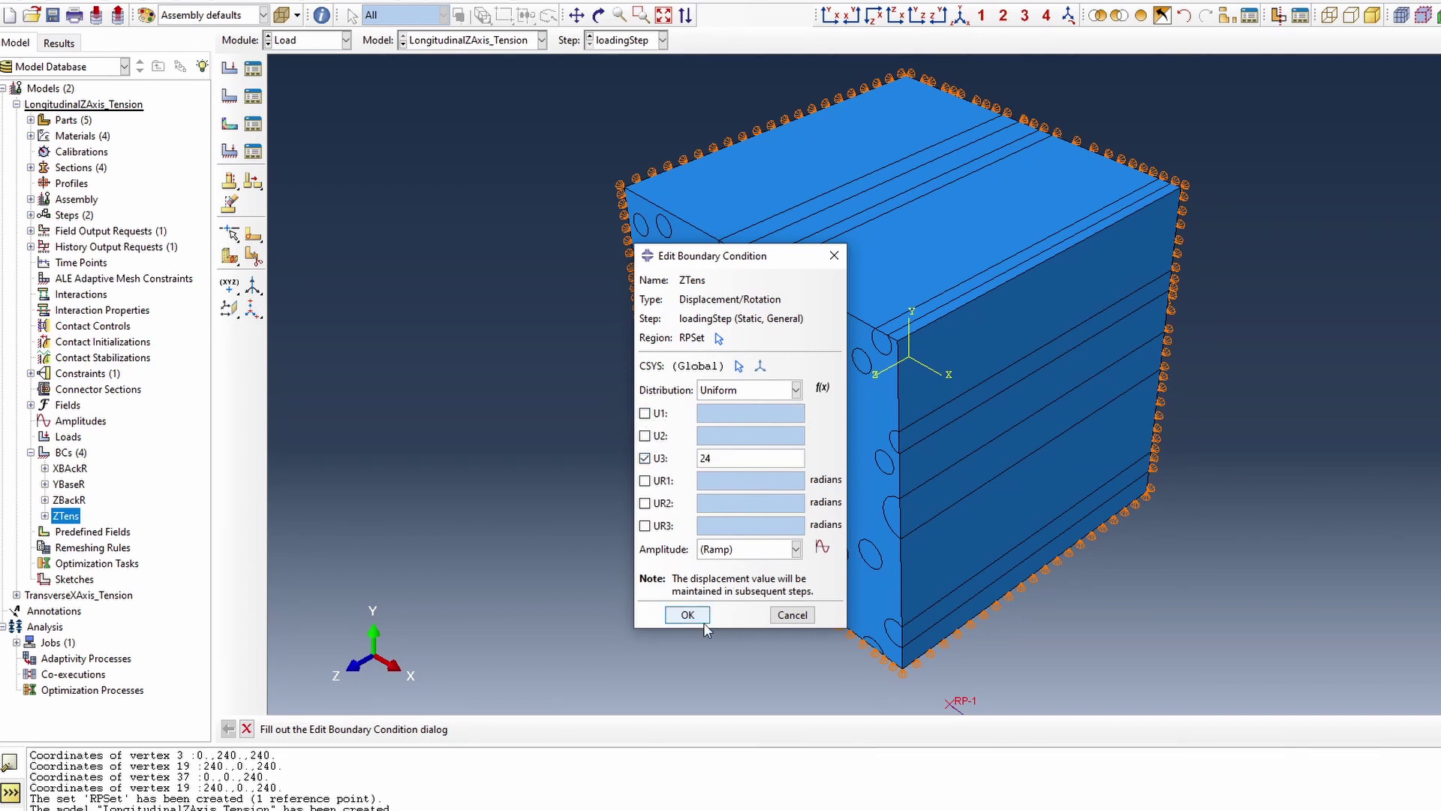
pyautogui.click(688, 616)
pyautogui.scroll(-3, 1043, 638)
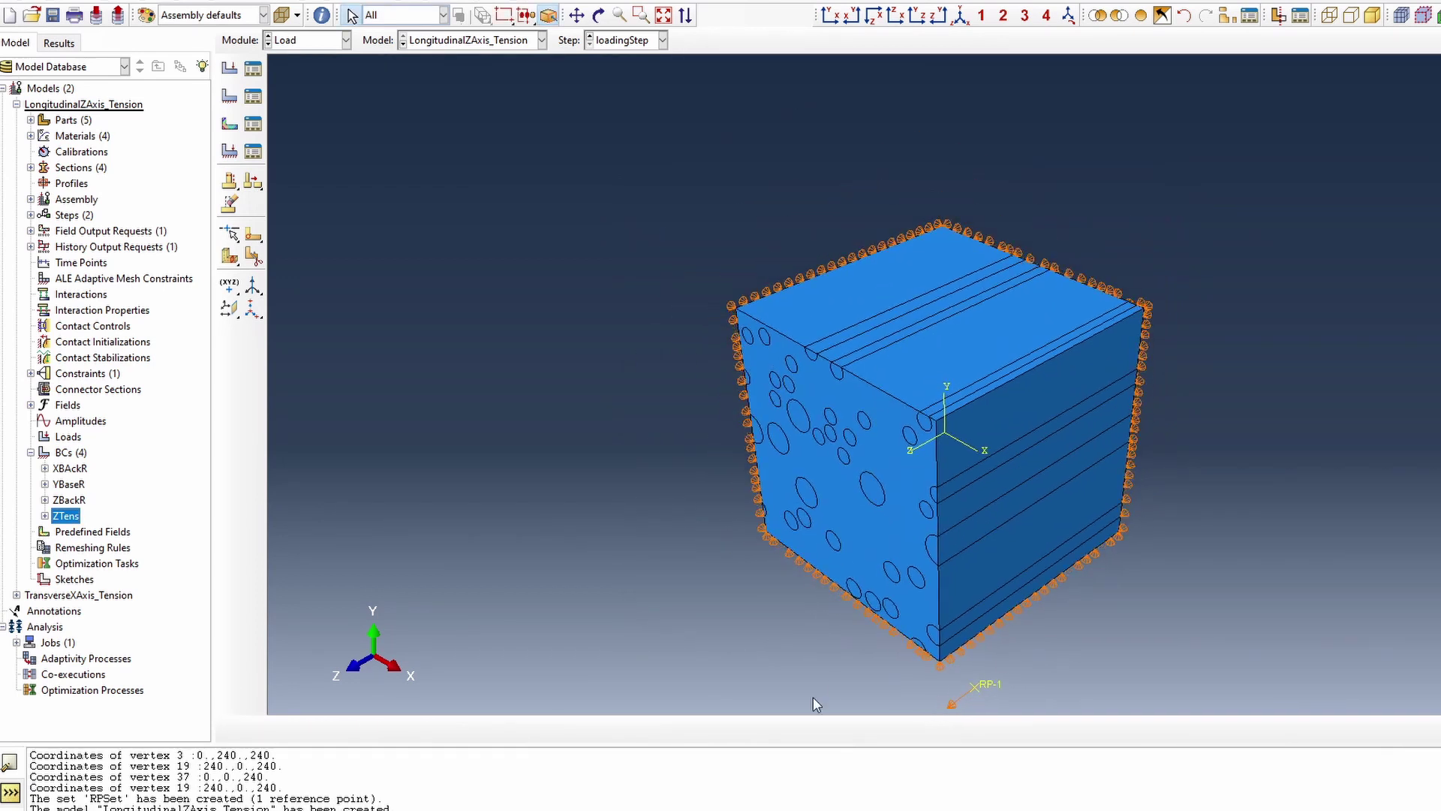
# In the LongitudinalZAxis_Tension model's ConstraintEqn, change the first term's set to HybridComposite-1.ZFront.
pyautogui.click(31, 373)
pyautogui.click(83, 388)
pyautogui.doubleClick(83, 388)
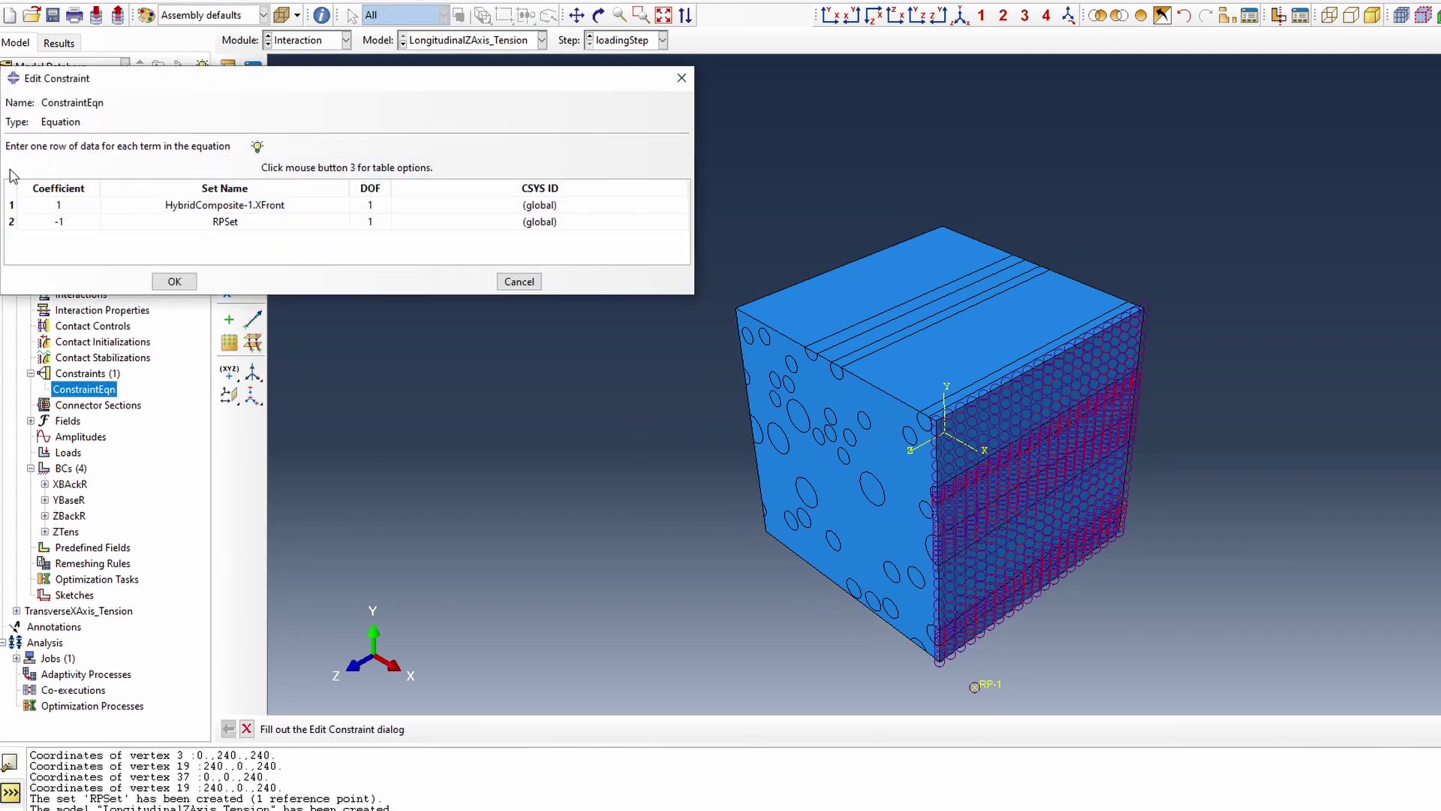
pyautogui.click(218, 207)
pyautogui.click(218, 207)
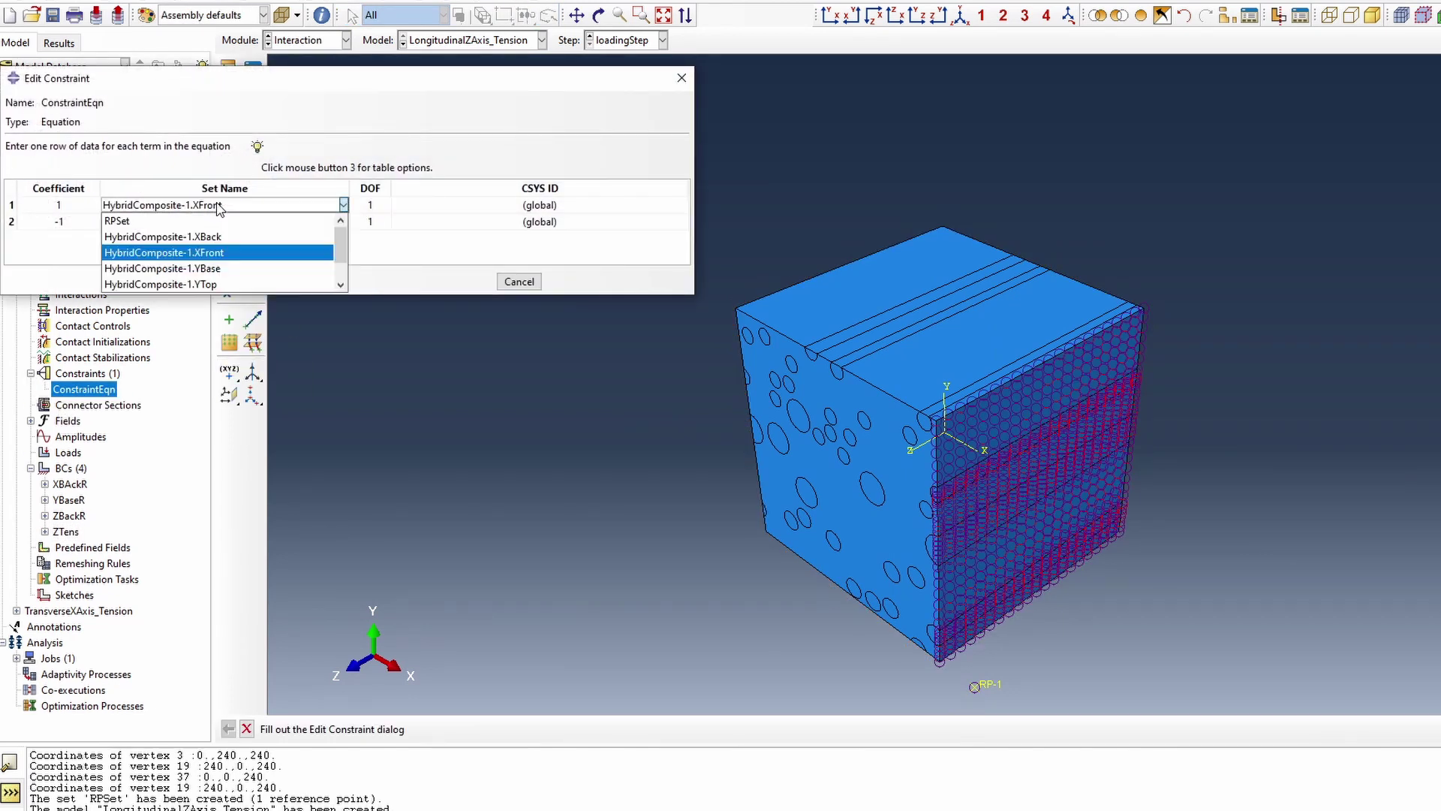
pyautogui.scroll(-2, 218, 274)
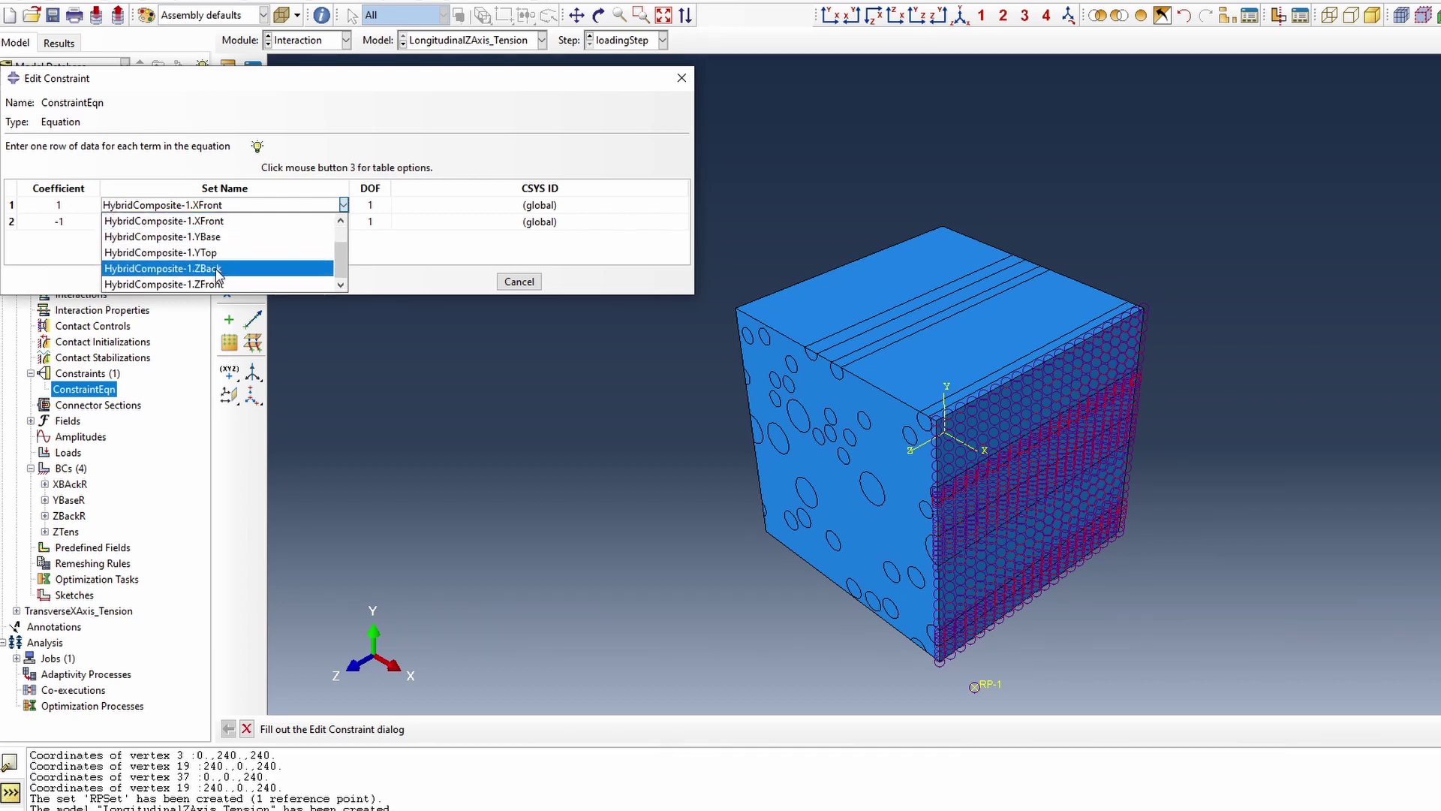
pyautogui.click(219, 284)
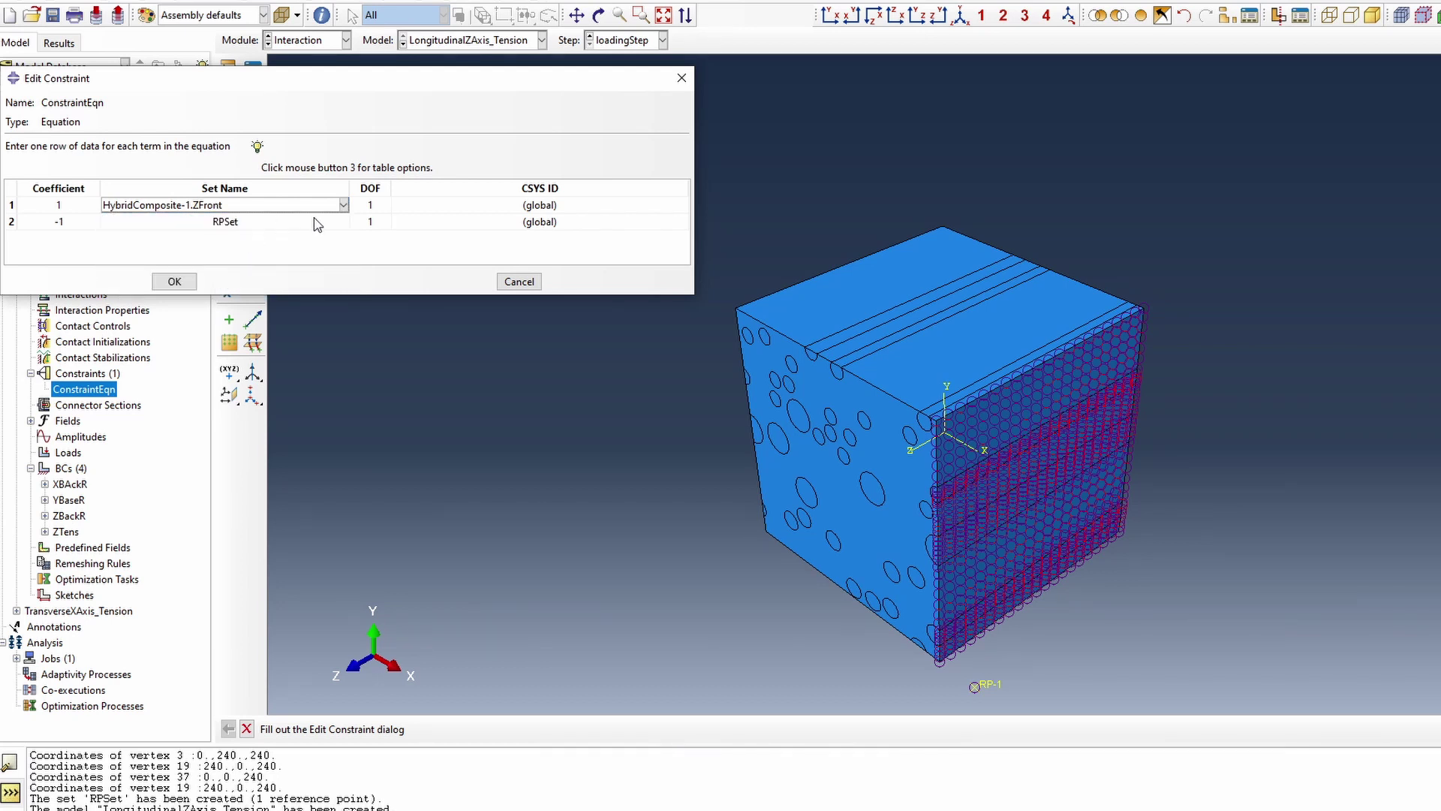
# Set the degree of freedom to 3 for both terms of ConstraintEqn and accept the edited constraint.
pyautogui.click(370, 205)
pyautogui.write('3')
pyautogui.click(370, 222)
pyautogui.write('3')
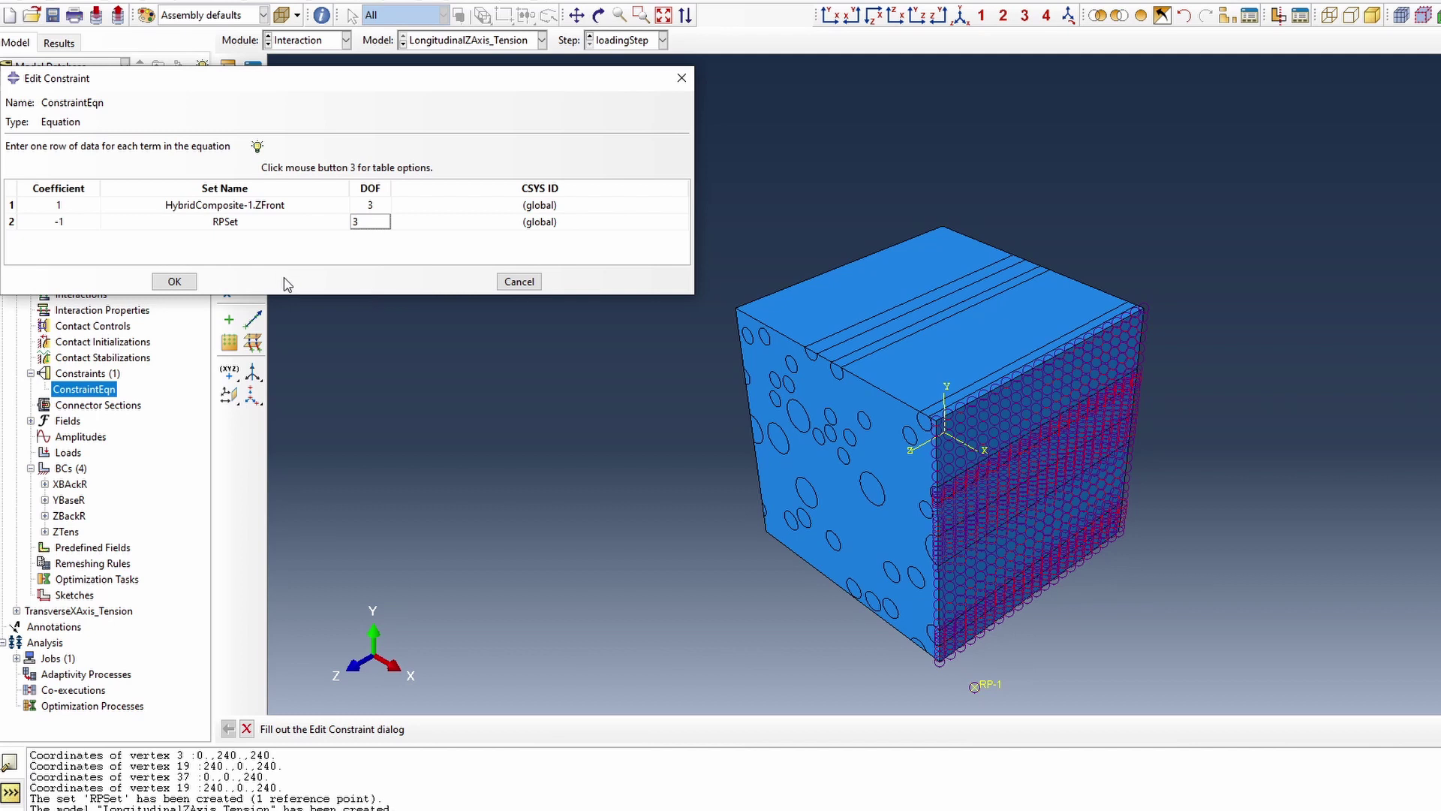
pyautogui.click(174, 281)
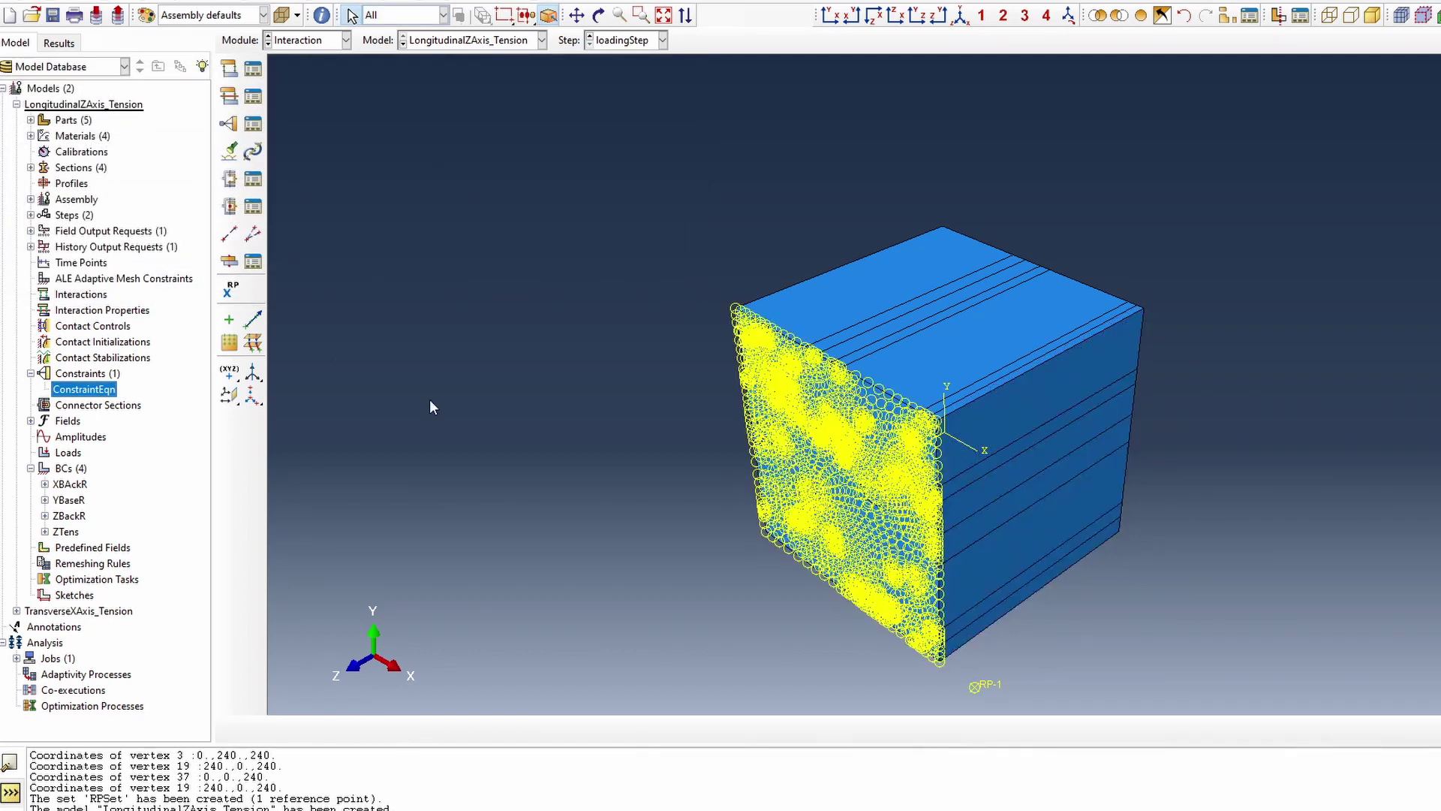
pyautogui.scroll(-1, 431, 406)
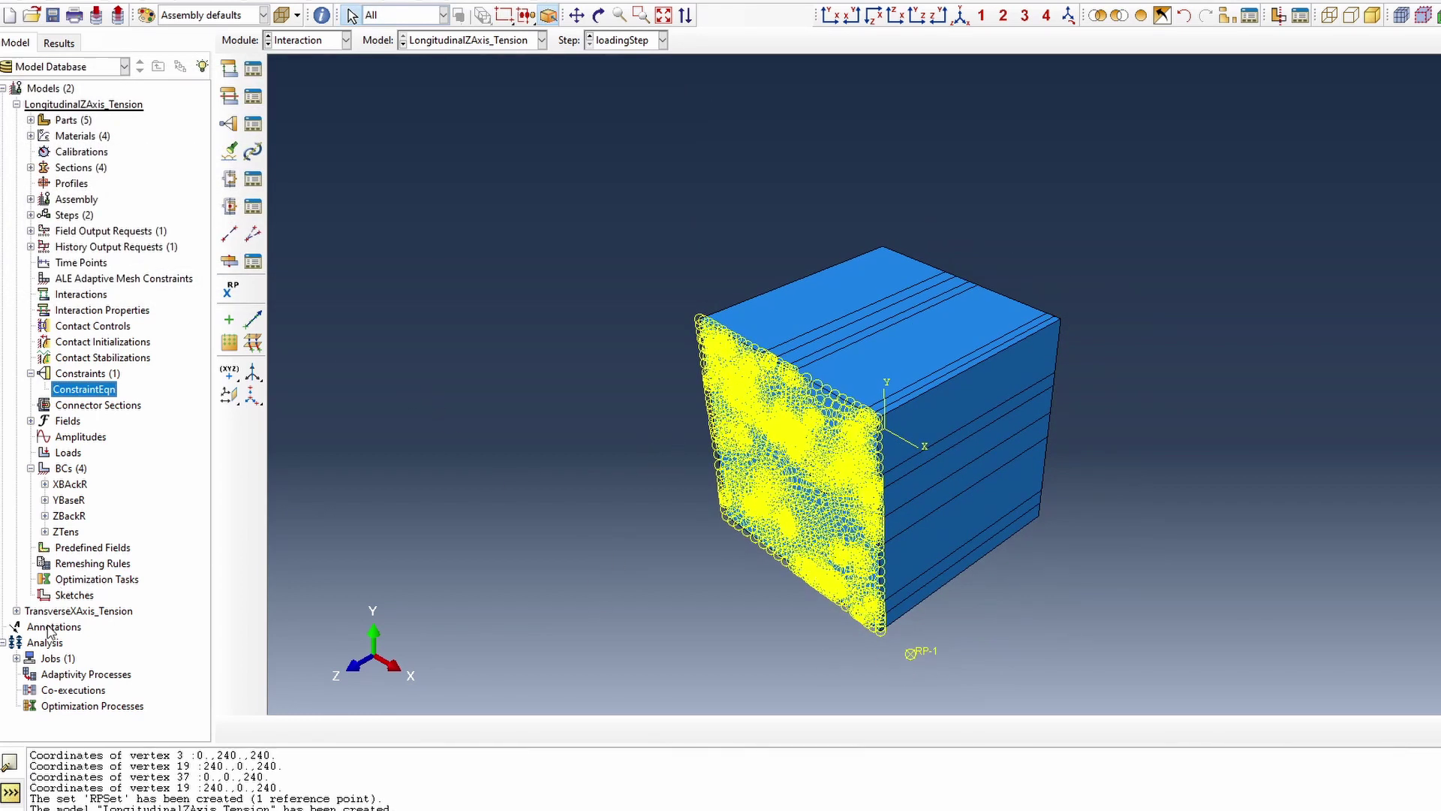
# Create a job named LongiXAxisTension_Main from the LongitudinalZAxis_Tension model with default settings.
pyautogui.doubleClick(60, 658)
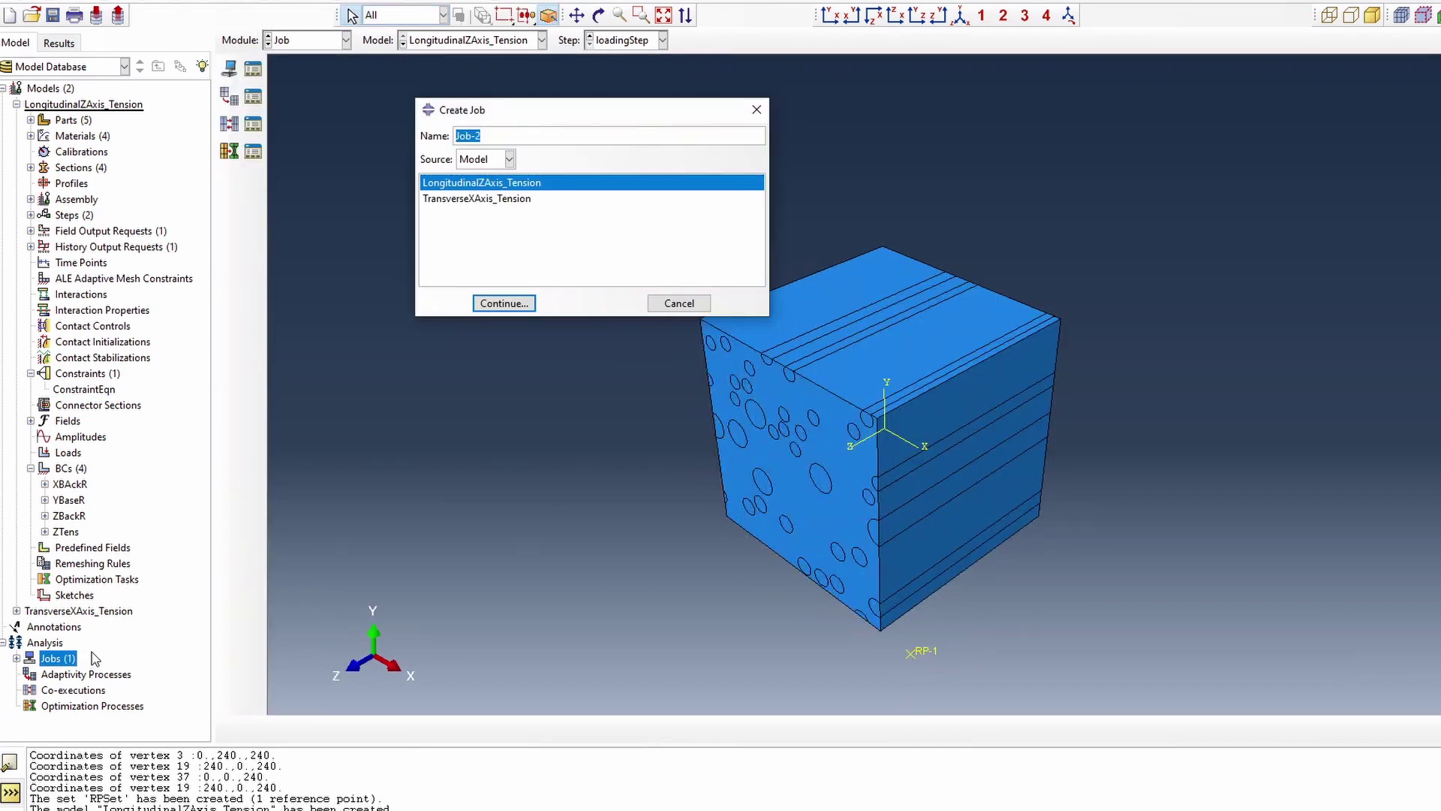
pyautogui.write('LongiXAxisTension_Main')
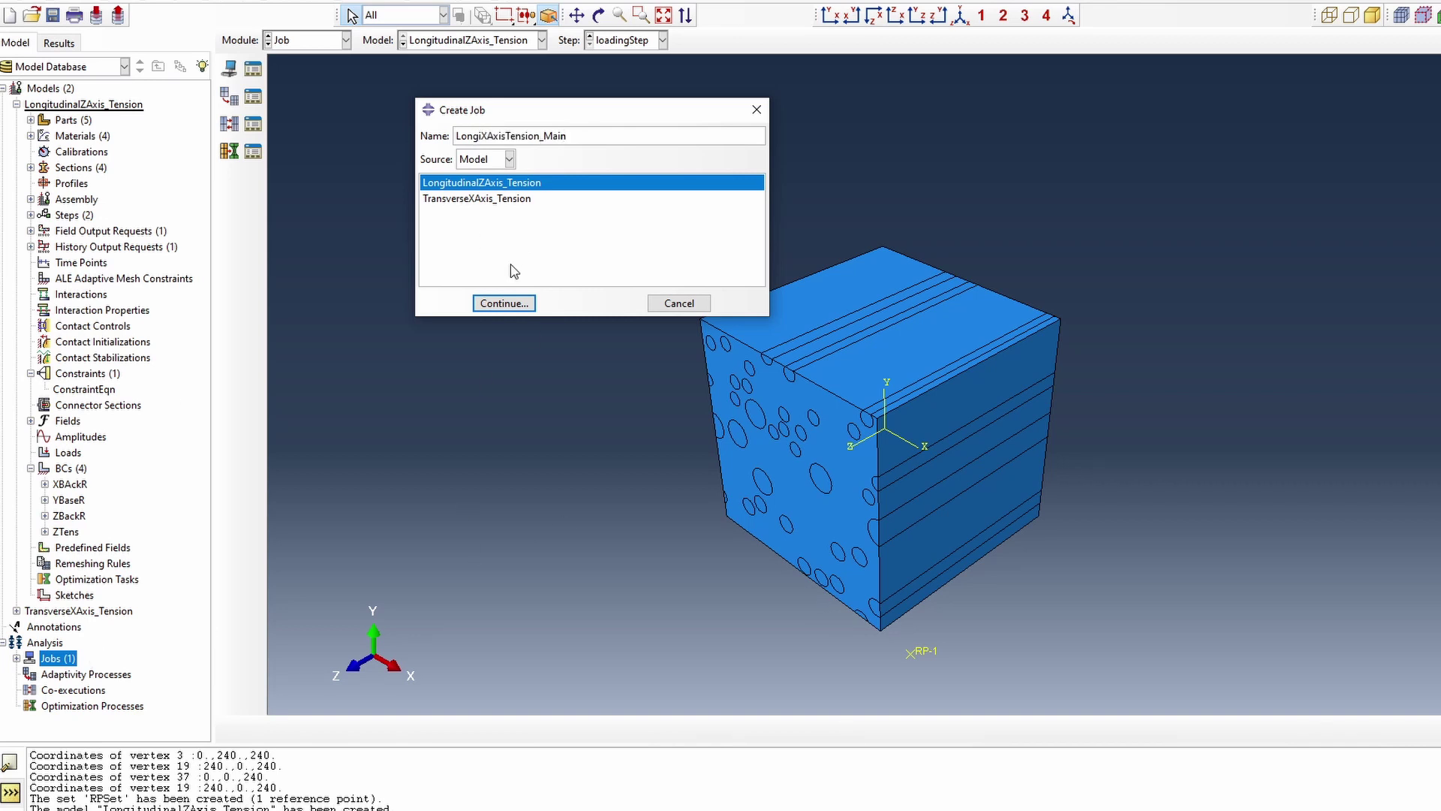
pyautogui.click(503, 303)
pyautogui.click(99, 574)
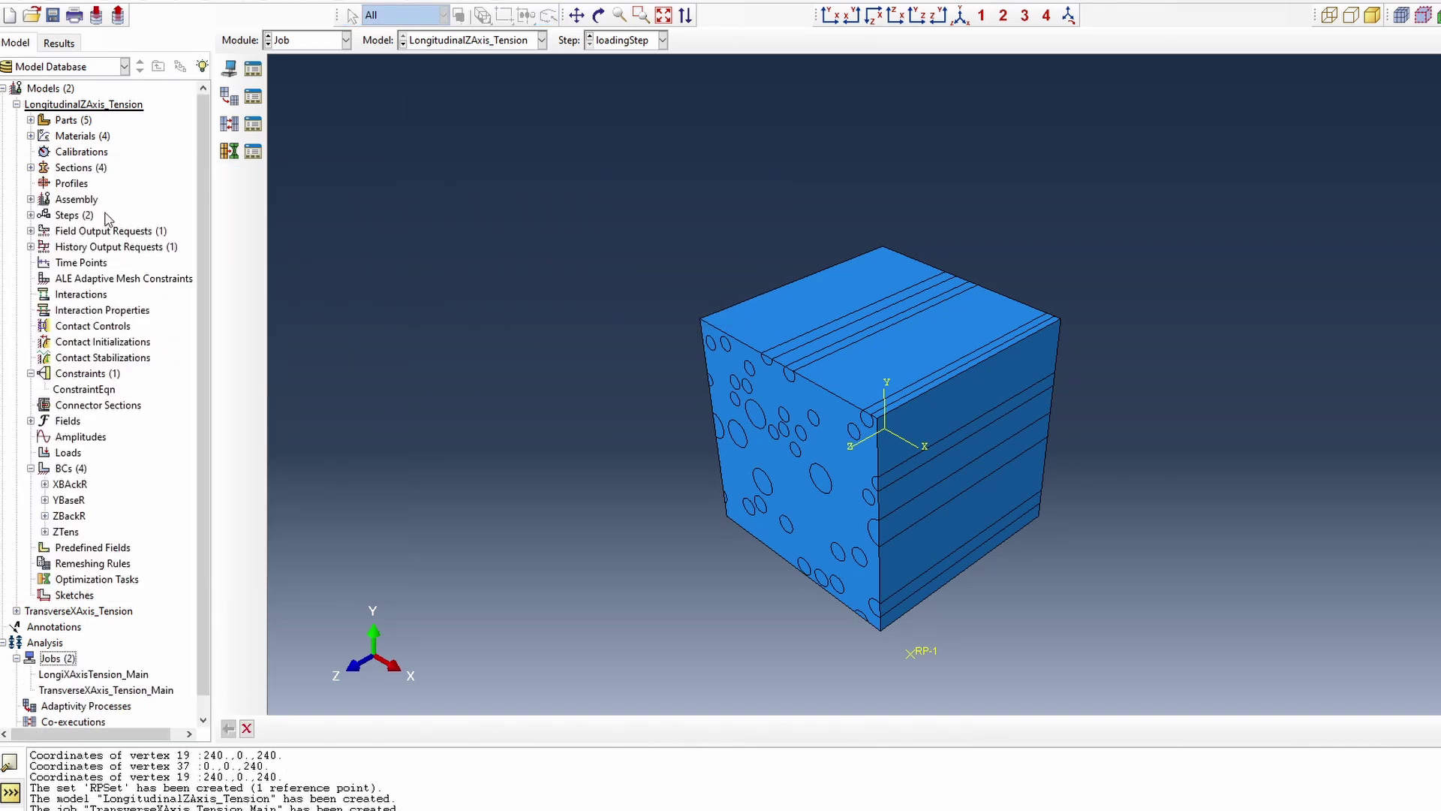
pyautogui.click(17, 105)
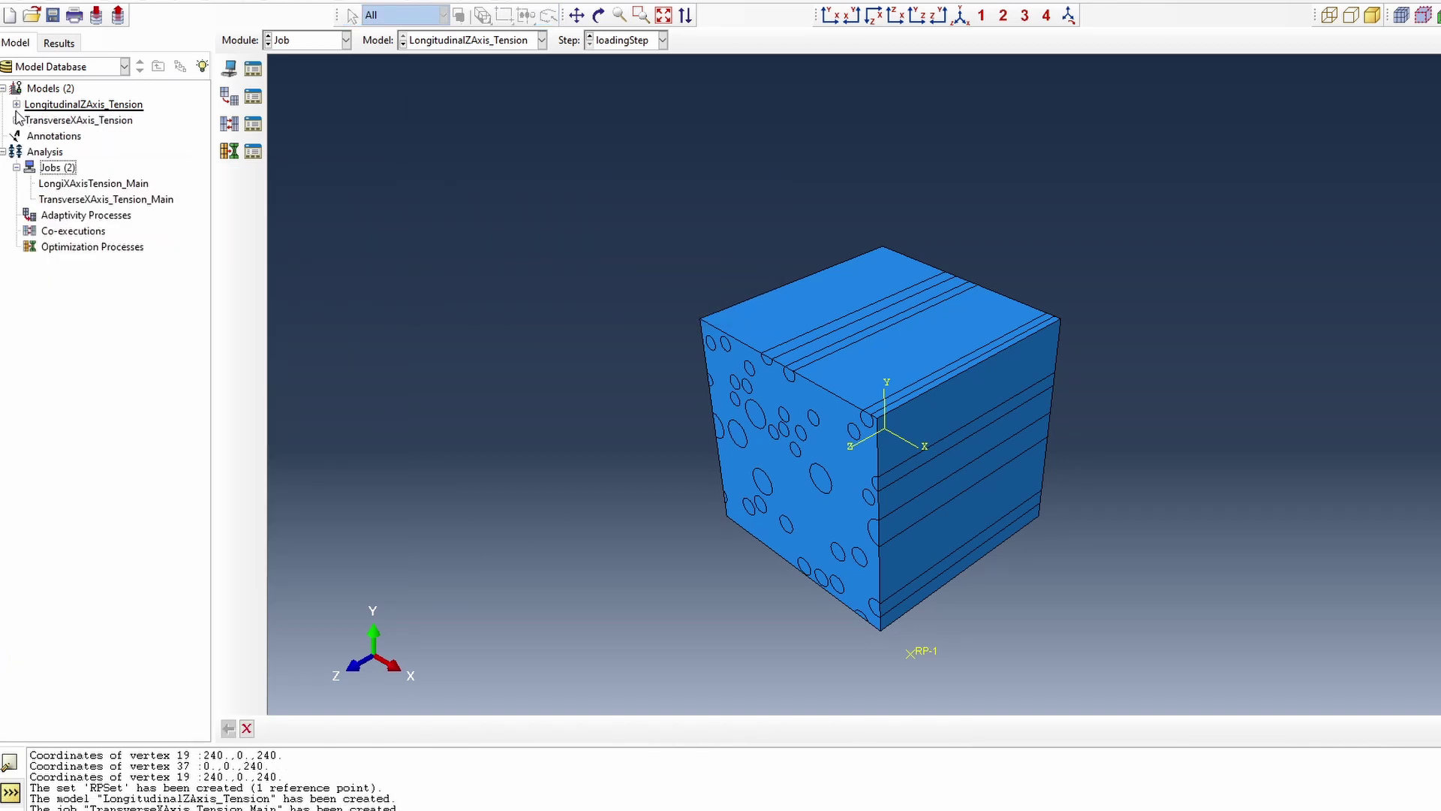
pyautogui.click(62, 108)
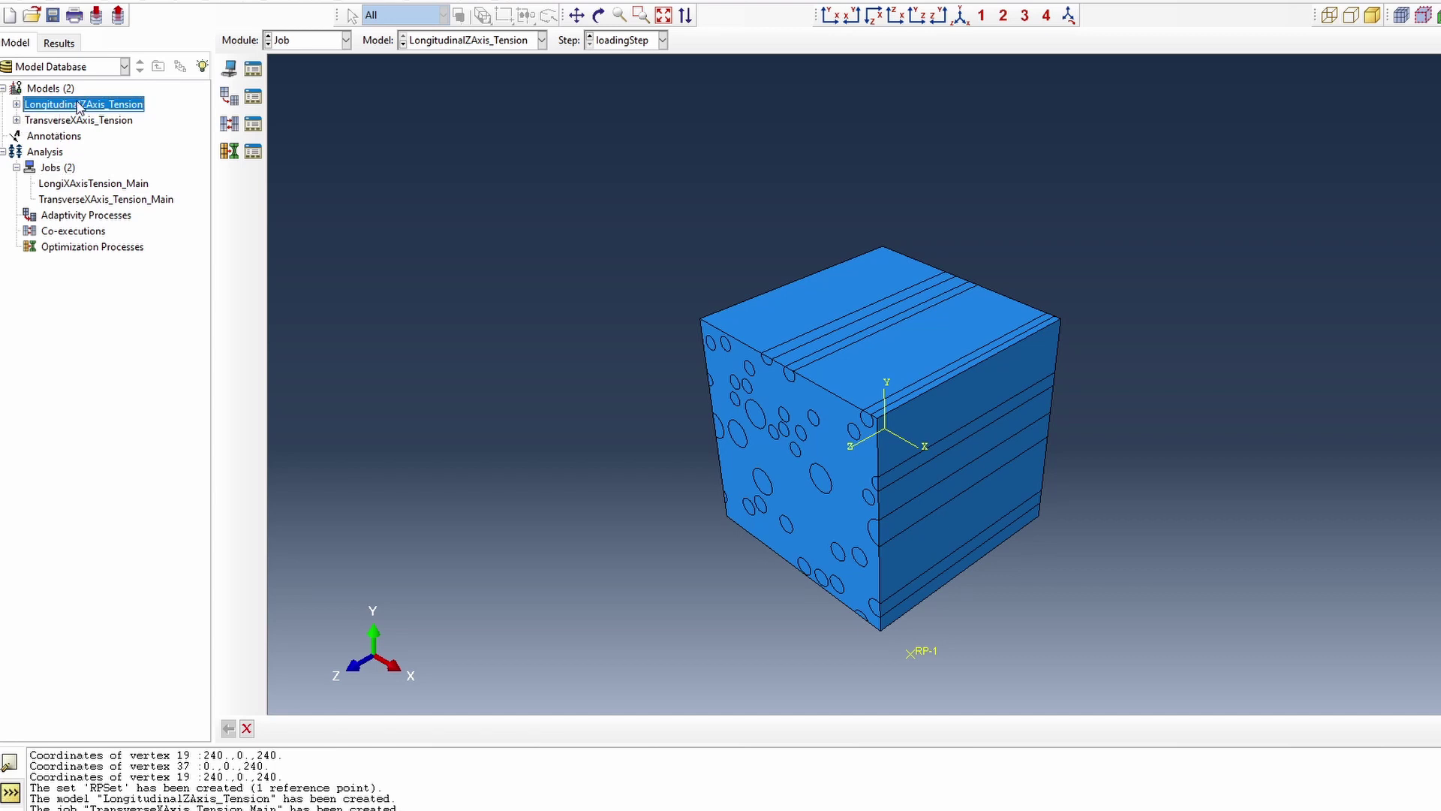
pyautogui.rightClick(80, 108)
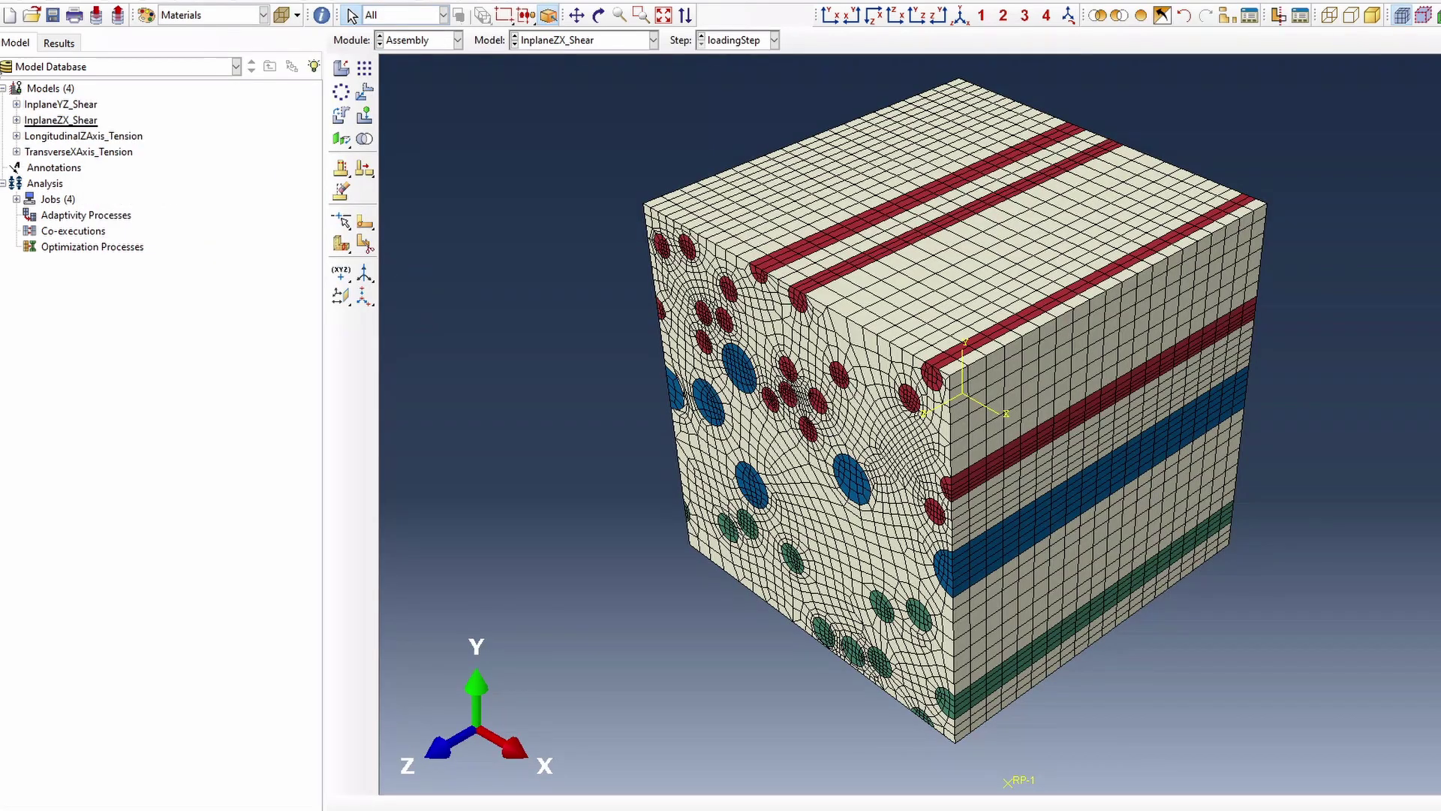
# In the InplaneYZ_Shear model, also restrain U1 and U3 in the YBaseR boundary condition, and review the YZShear boundary condition.
pyautogui.click(16, 104)
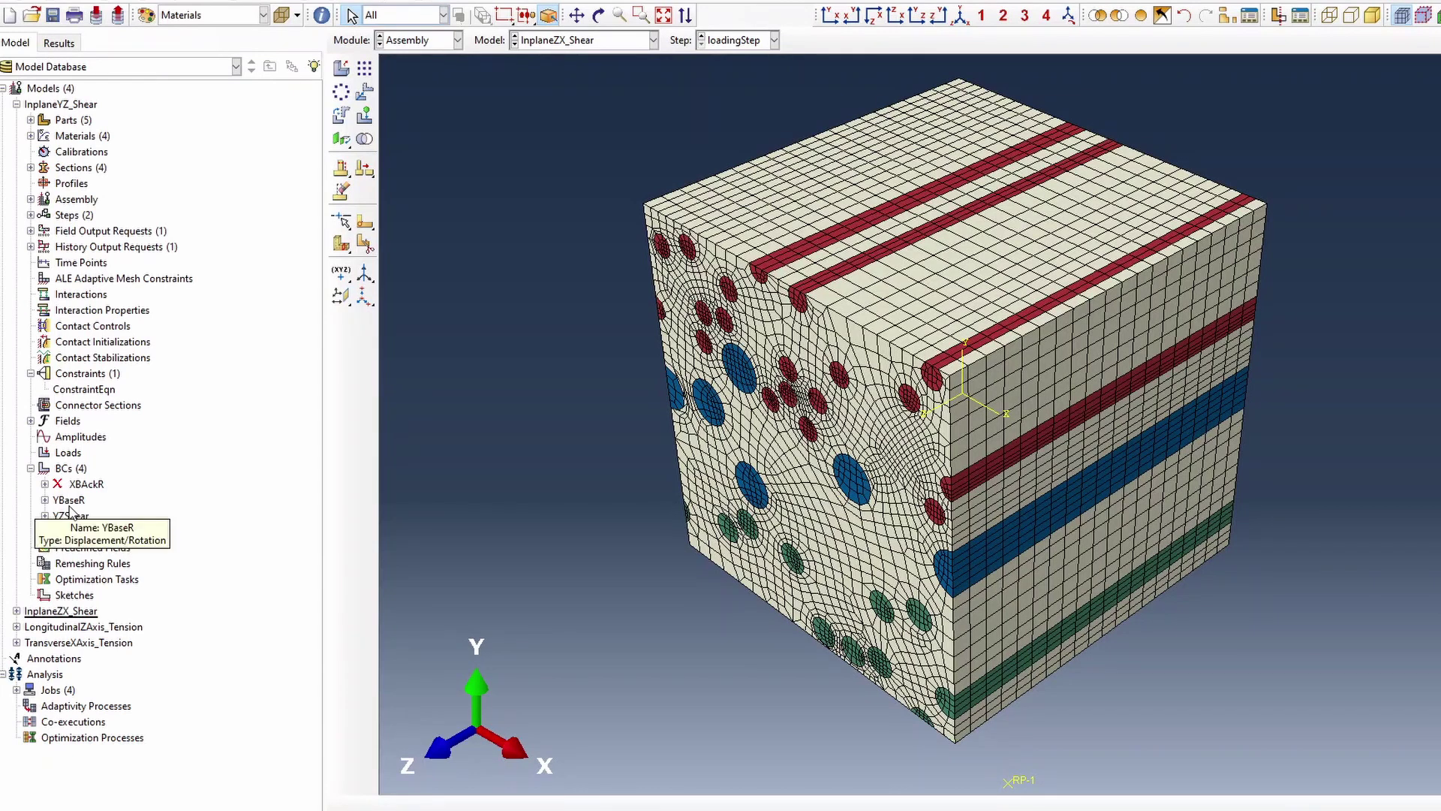
pyautogui.click(65, 501)
pyautogui.doubleClick(66, 500)
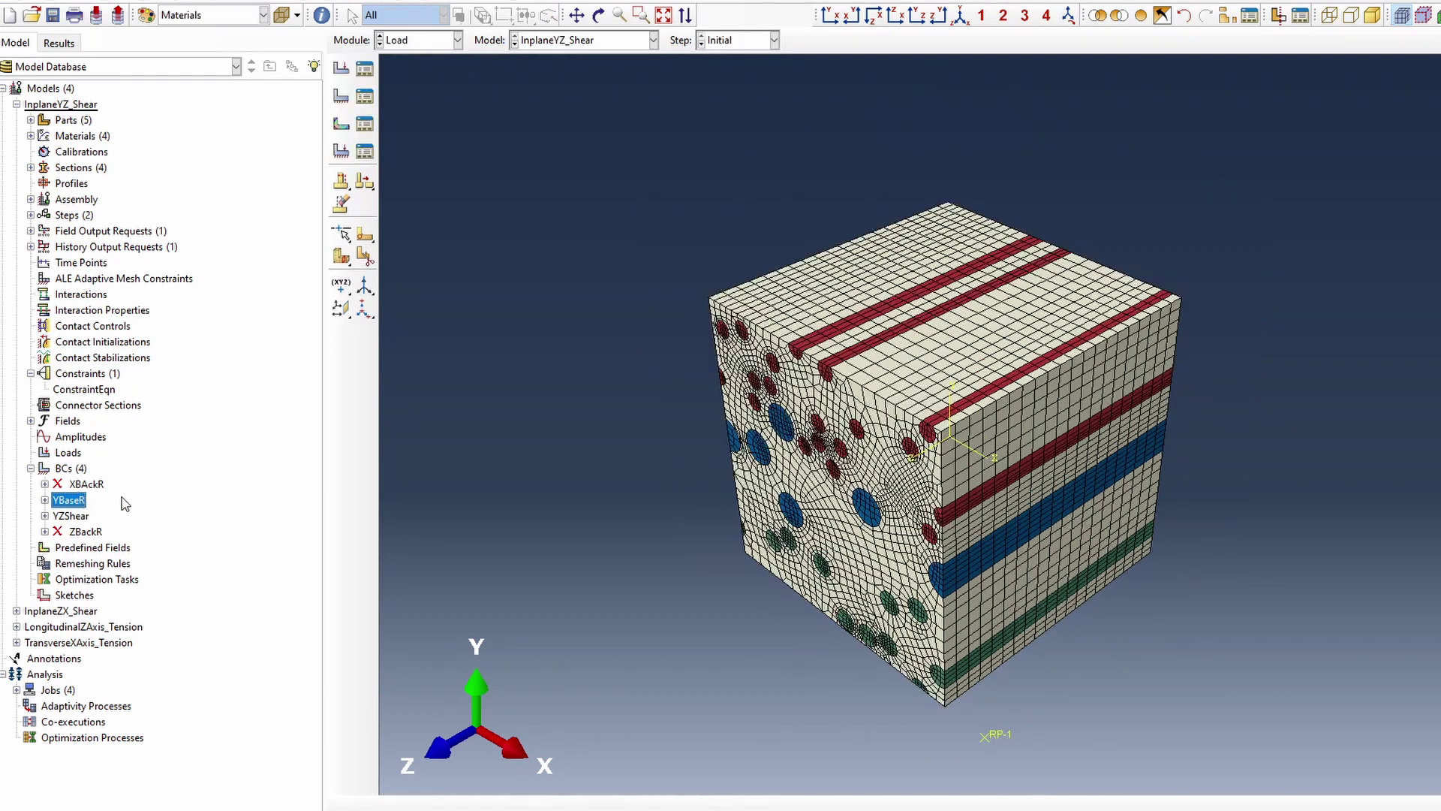
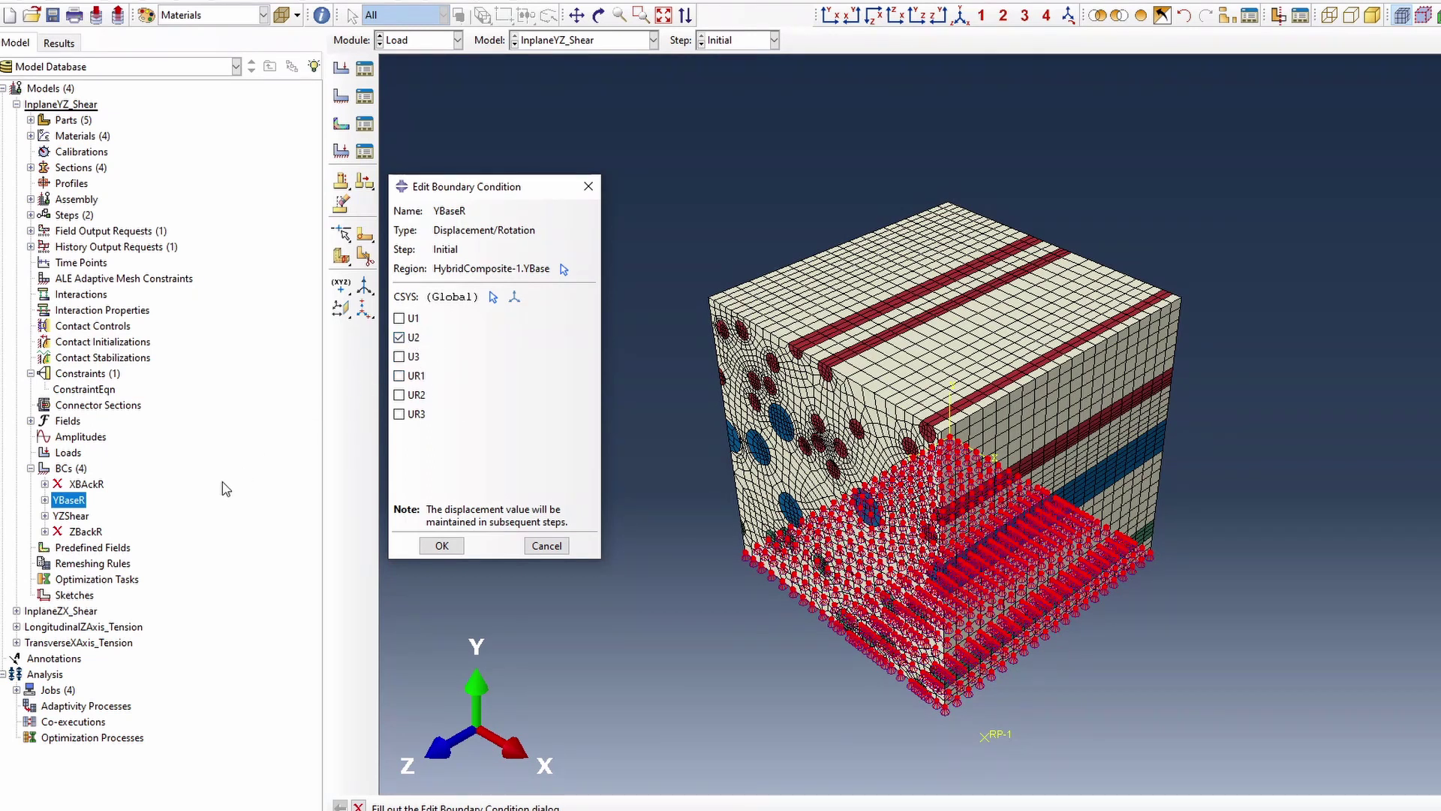
pyautogui.click(398, 318)
pyautogui.click(399, 356)
pyautogui.click(441, 546)
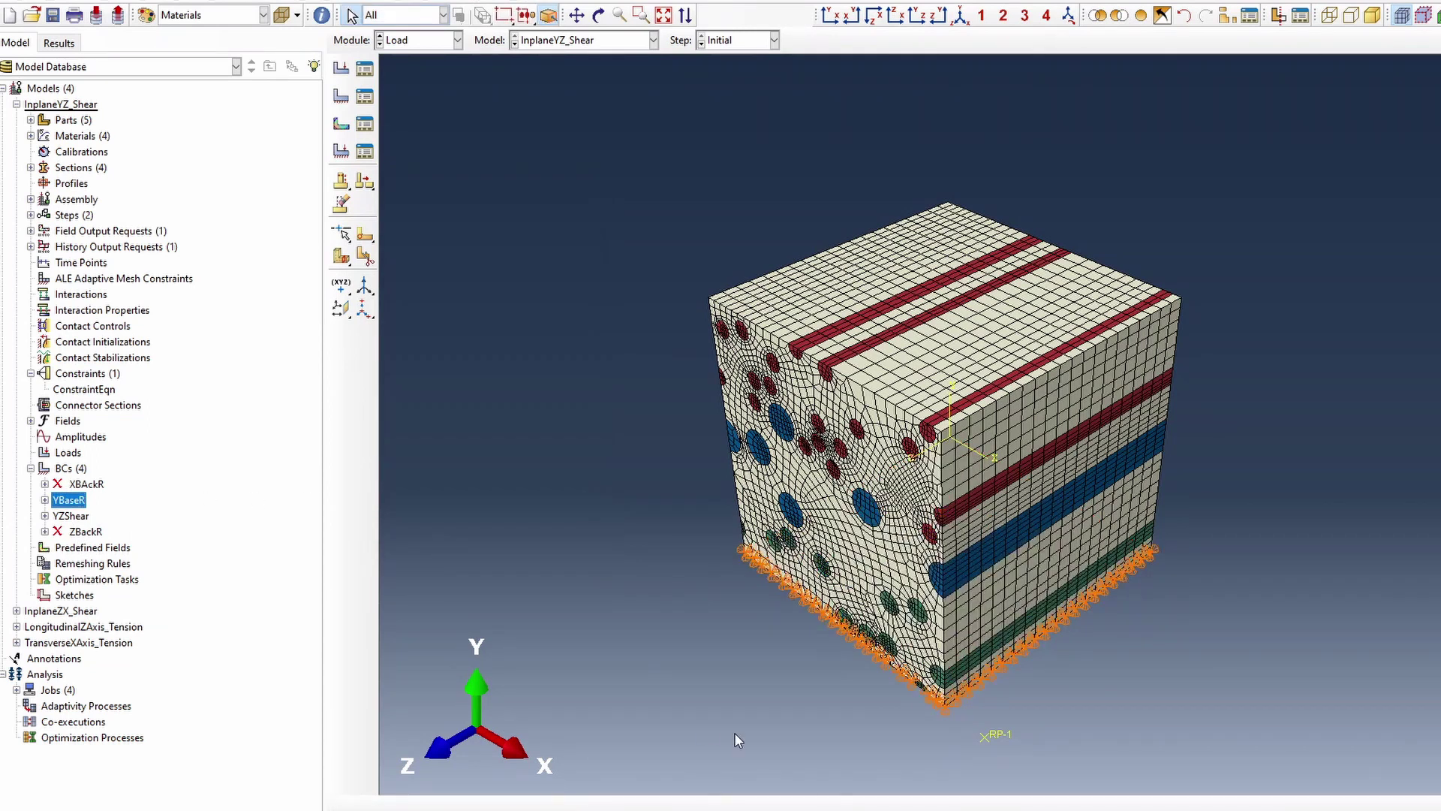
pyautogui.doubleClick(72, 516)
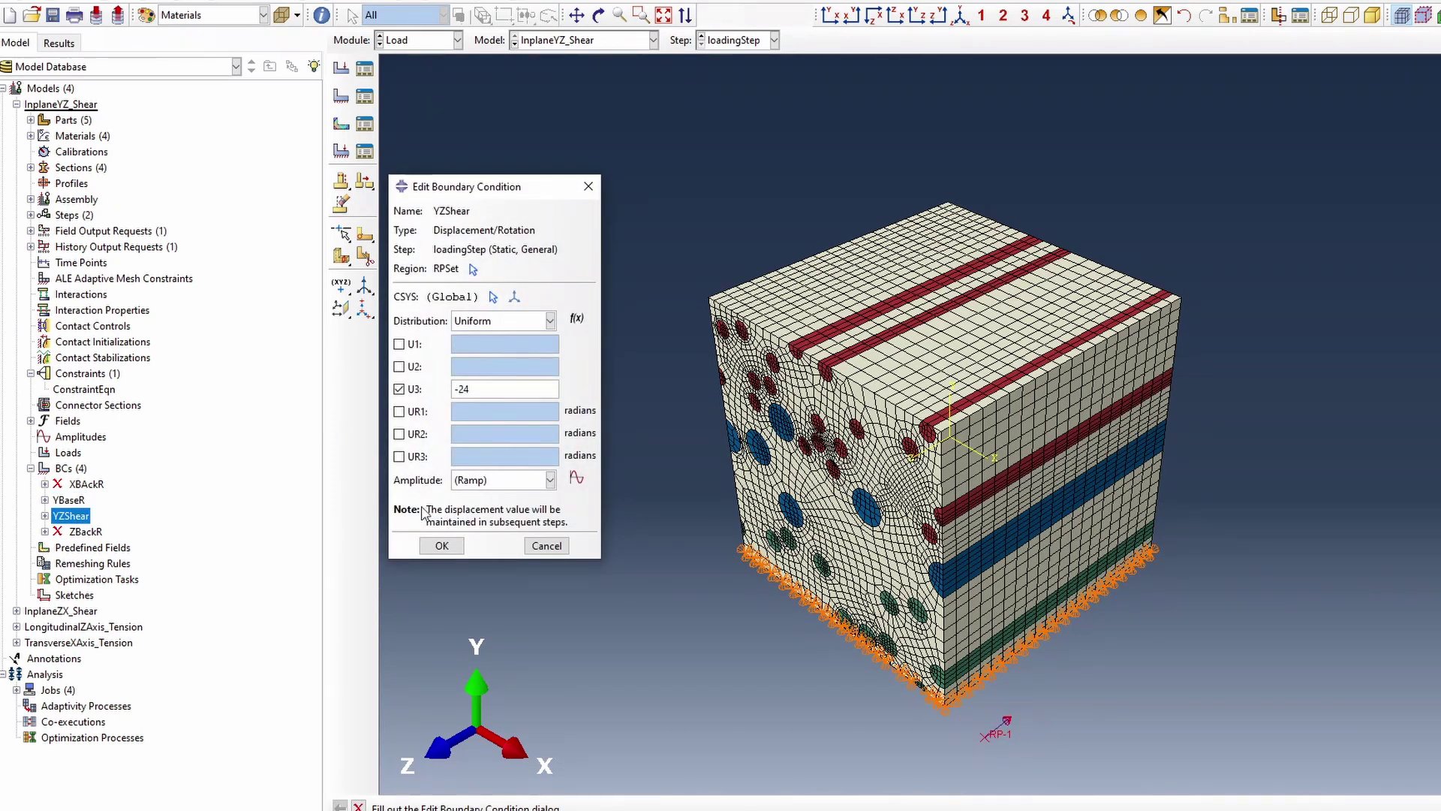
pyautogui.click(441, 546)
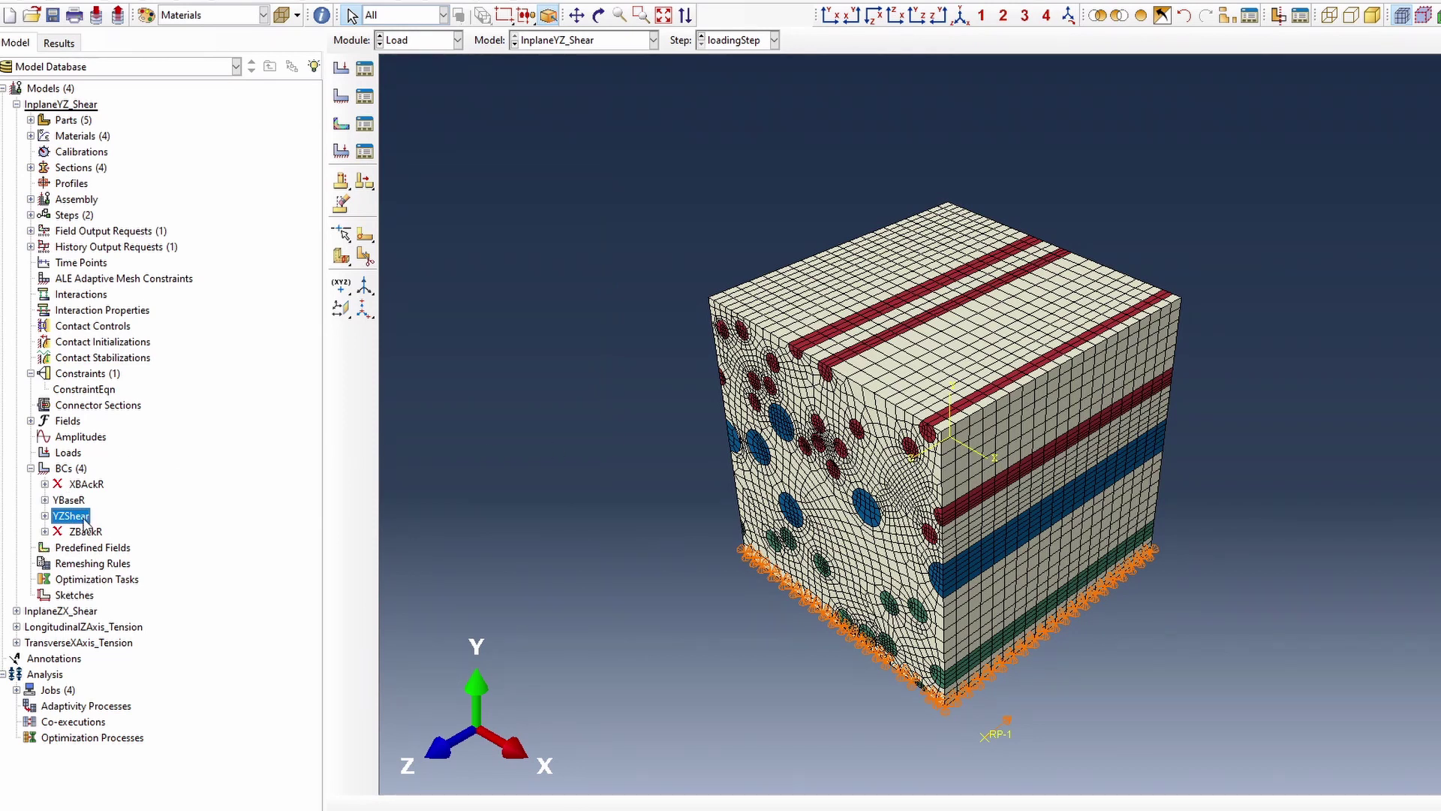
# Create a Displacement/Rotation boundary condition named YTop in the Initial step on the HybridComposite-1.YTop set.
pyautogui.doubleClick(73, 469)
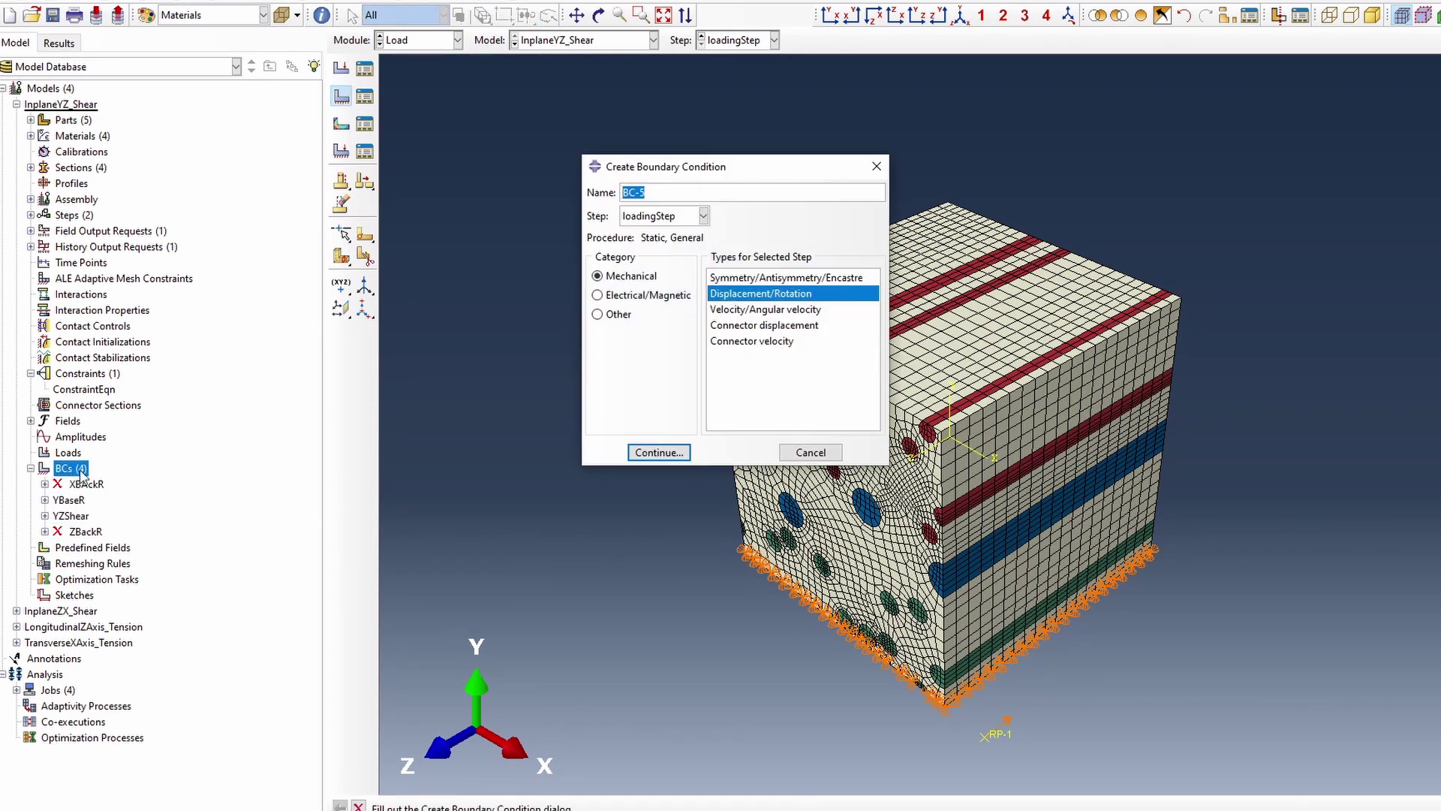
pyautogui.write('Y')
pyautogui.click(659, 216)
pyautogui.click(647, 230)
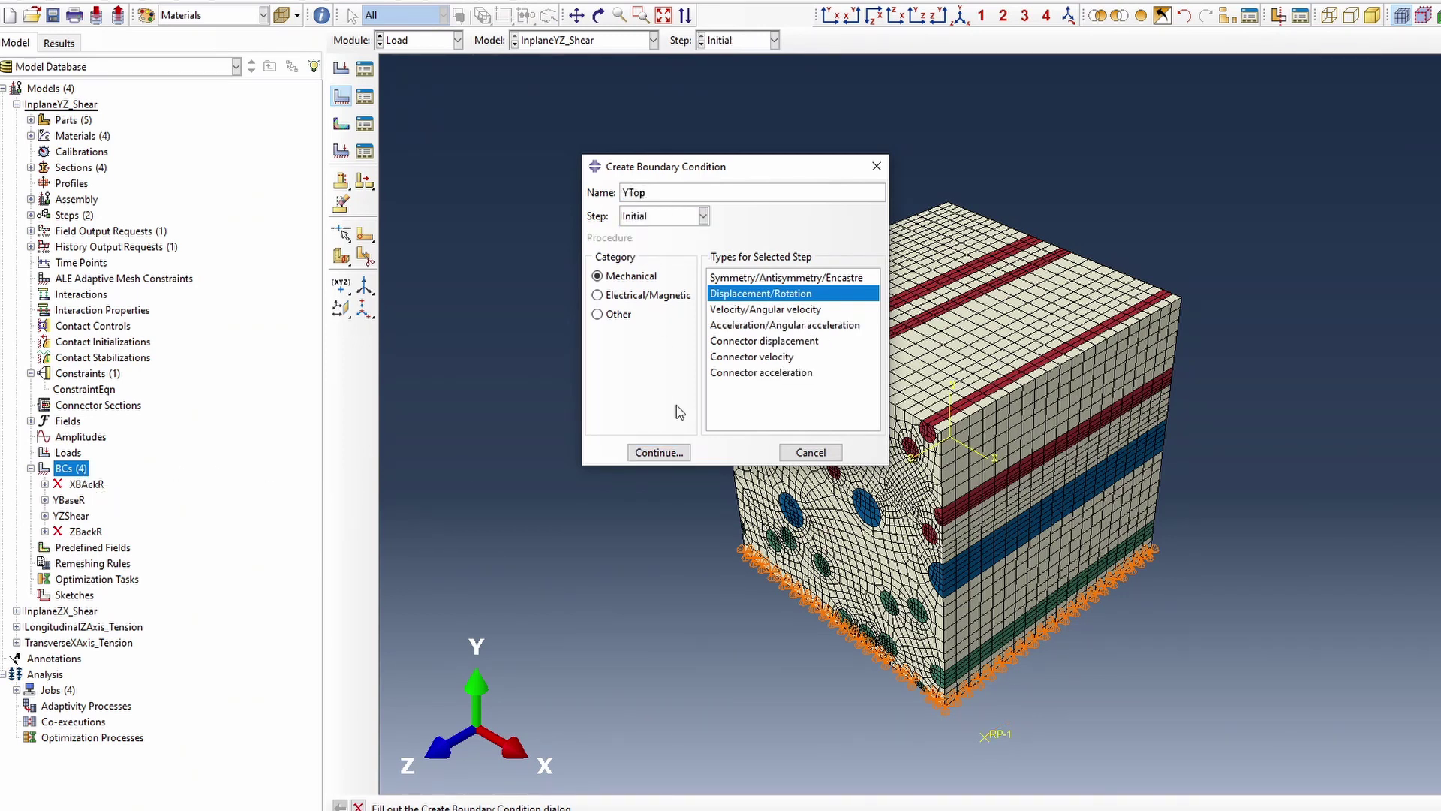
pyautogui.click(650, 452)
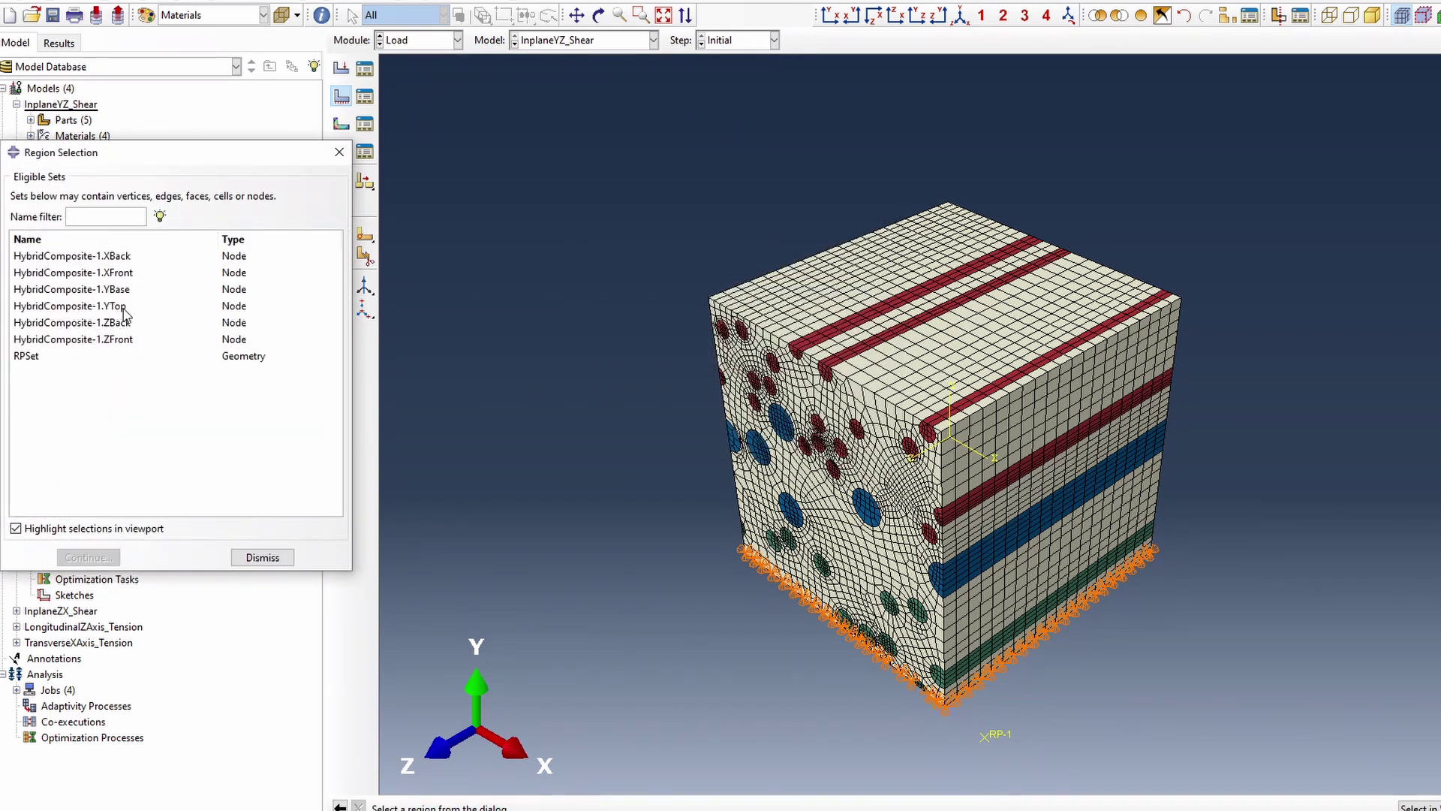
pyautogui.click(127, 310)
pyautogui.click(88, 557)
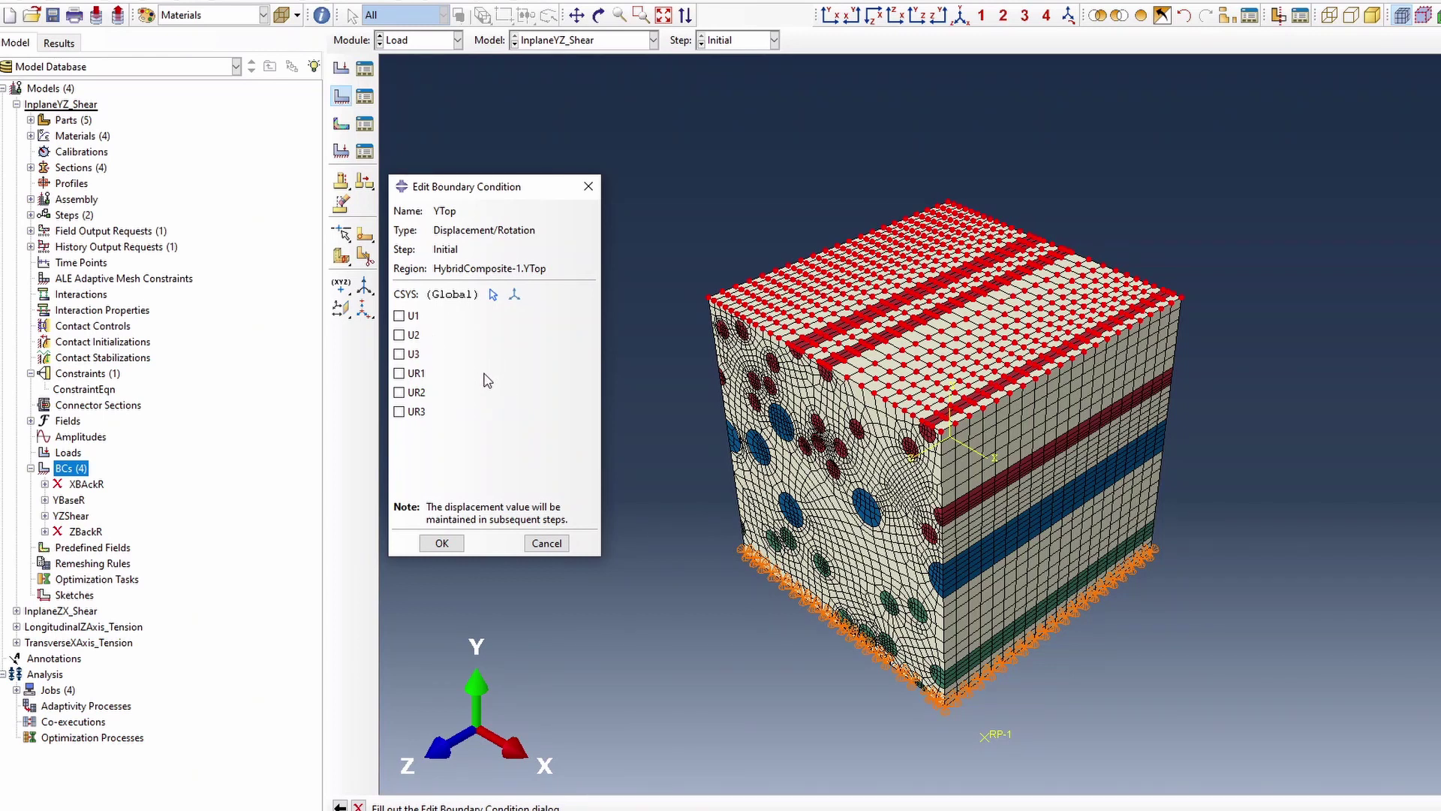
# Restrain U2 and U3 in the YTop boundary condition and accept it.
pyautogui.click(399, 335)
pyautogui.click(403, 354)
pyautogui.click(441, 544)
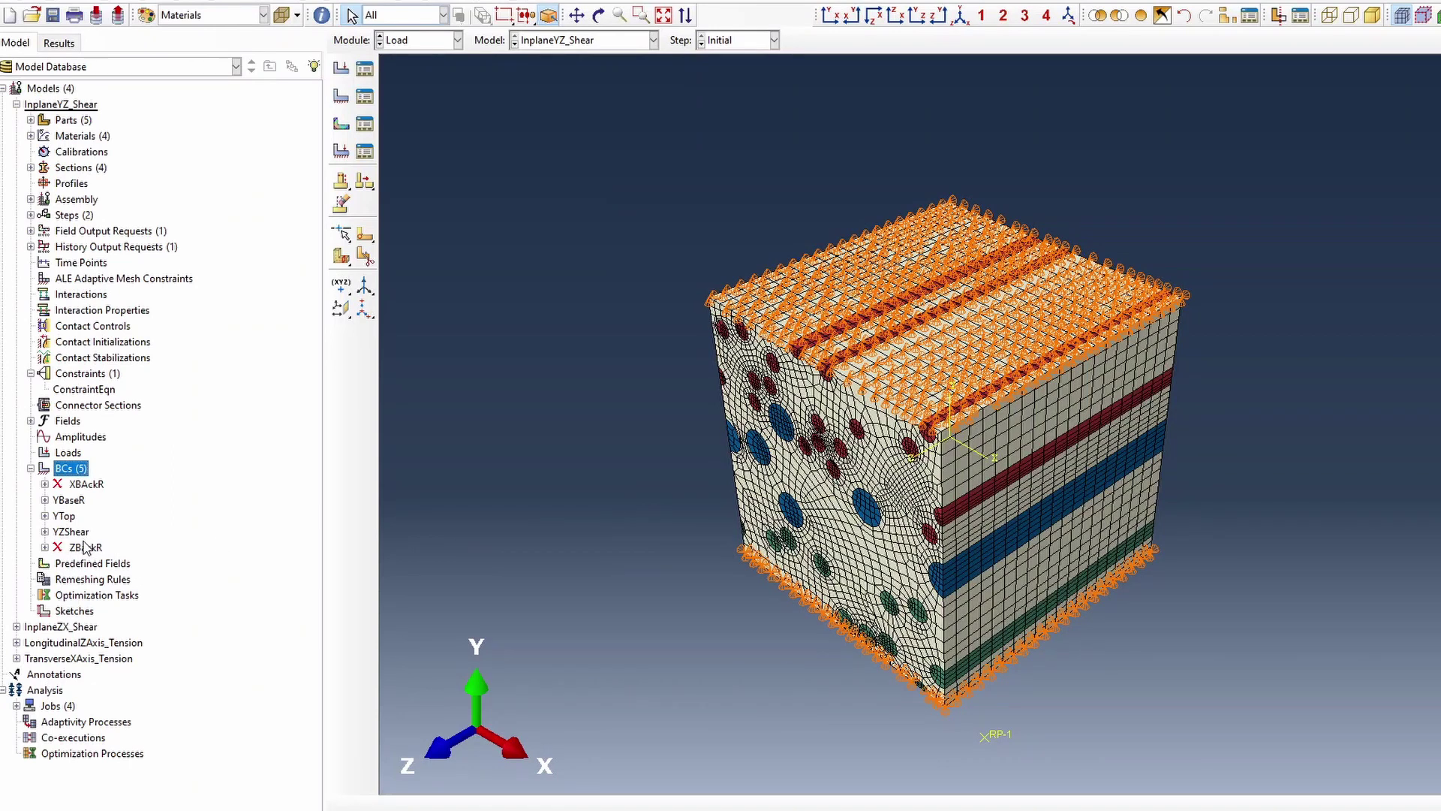
# Review the YZShear boundary condition and the terms of ConstraintEqn in the InplaneYZ_Shear model, leaving both unchanged.
pyautogui.doubleClick(62, 532)
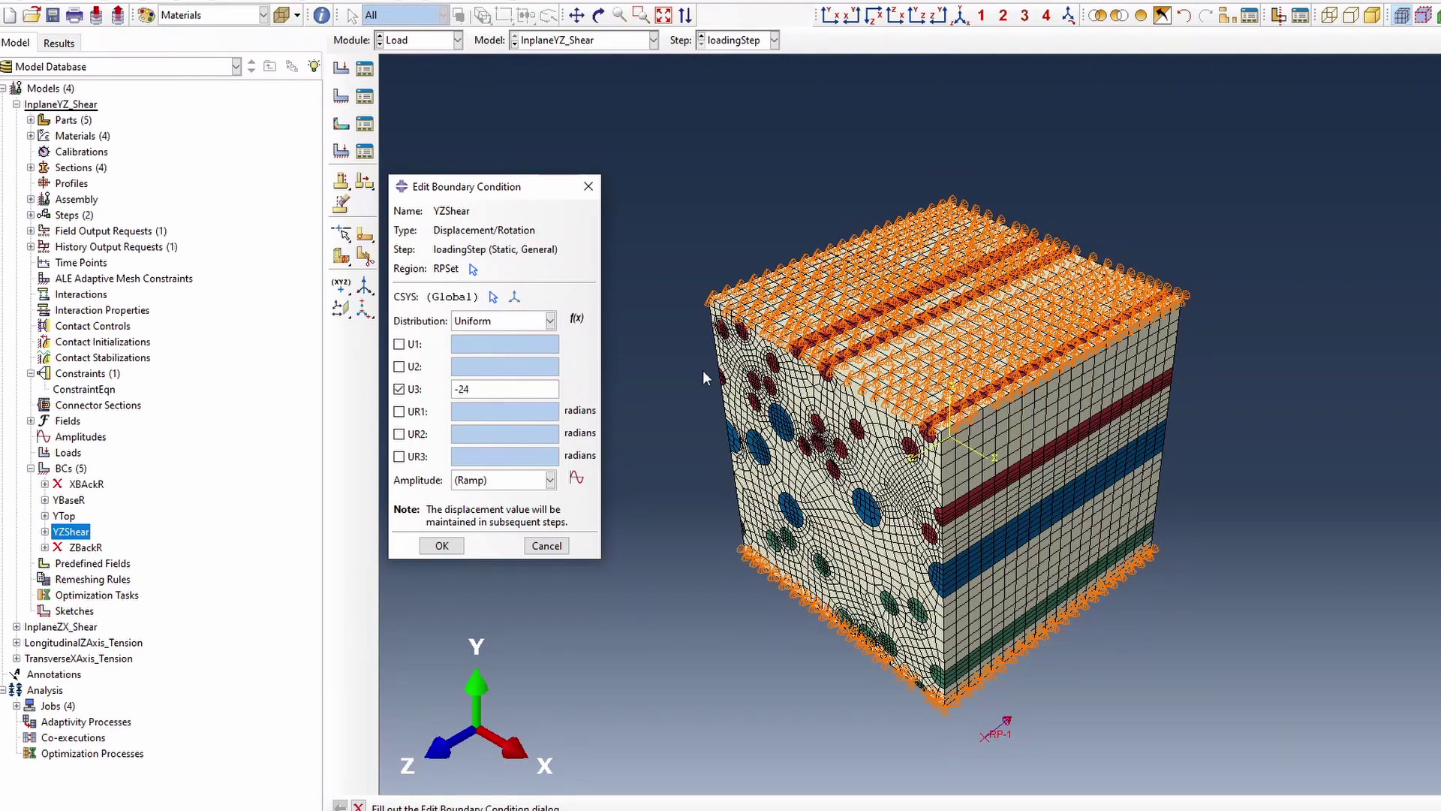
pyautogui.click(442, 546)
pyautogui.doubleClick(83, 390)
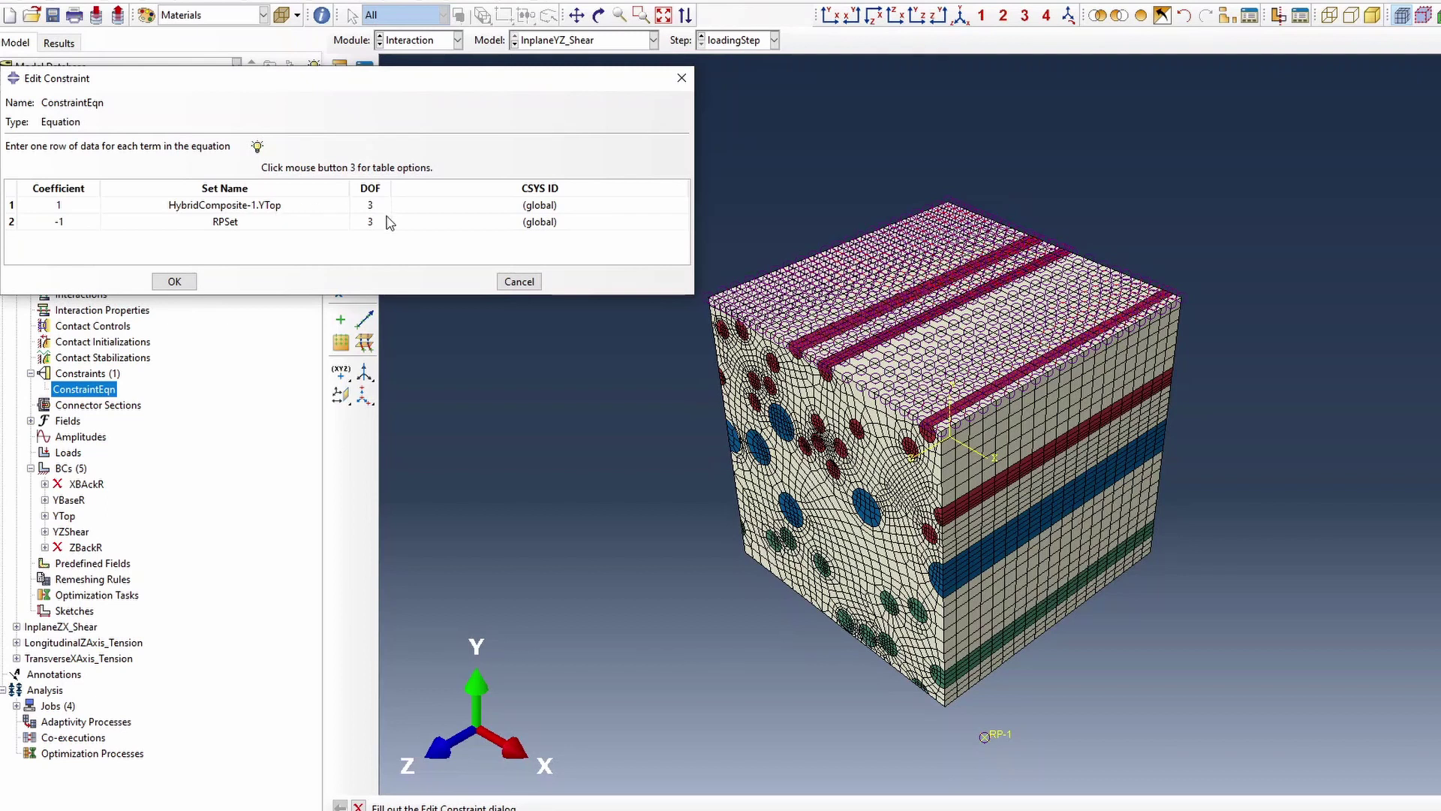
pyautogui.click(174, 281)
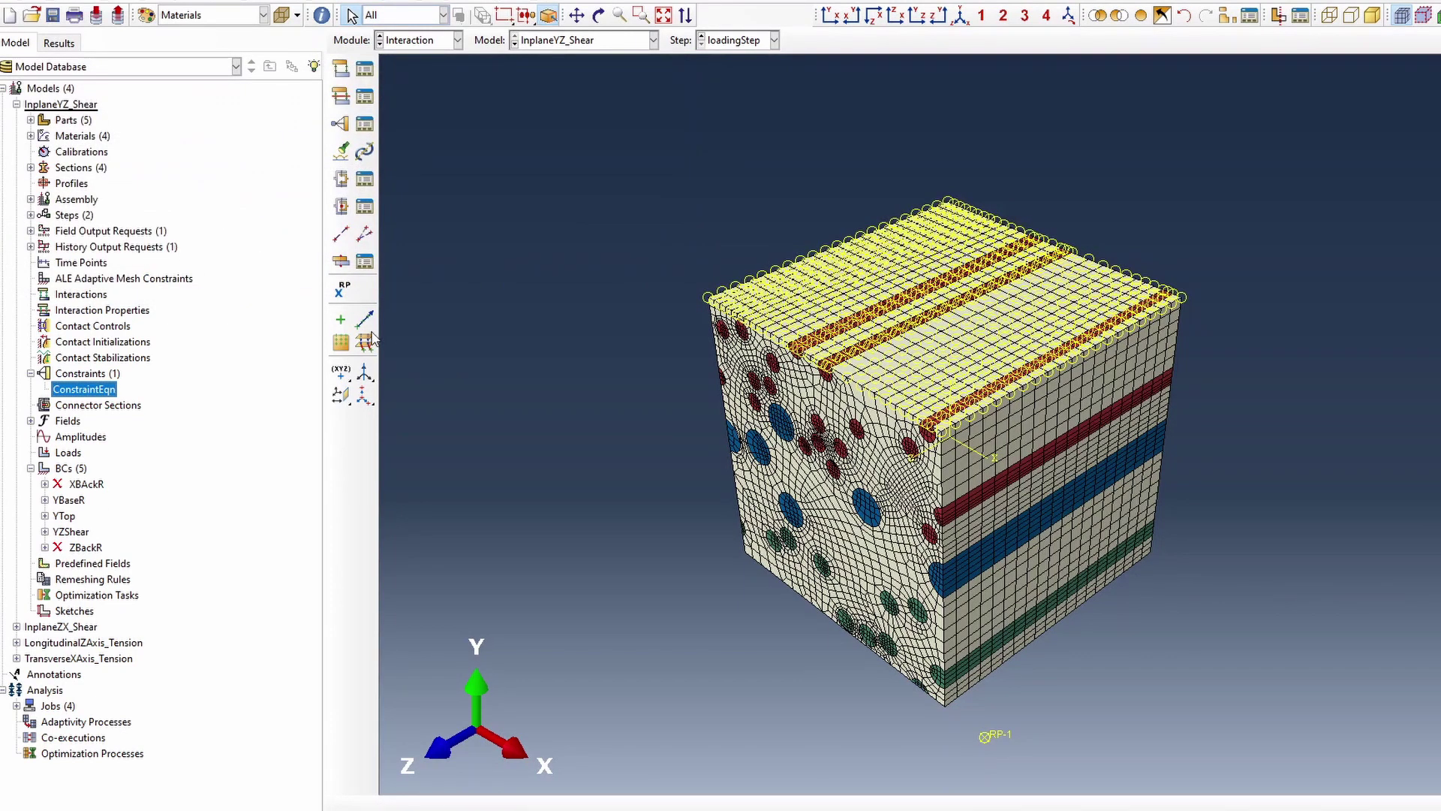
# Review the restrained directions of the ZBackR and ZFrontR boundary conditions in the InplaneZX_Shear model.
pyautogui.click(17, 105)
pyautogui.click(17, 121)
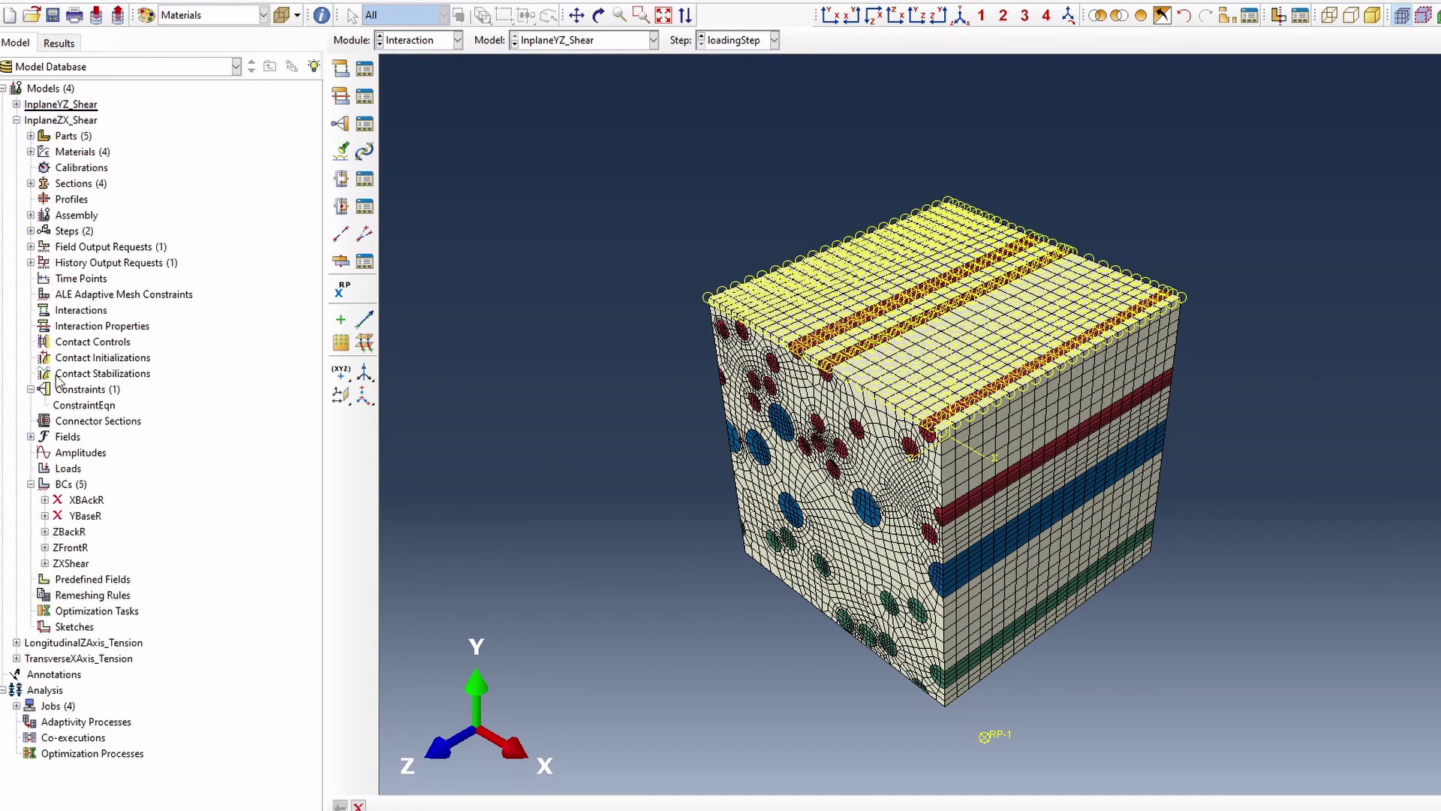
pyautogui.doubleClick(75, 531)
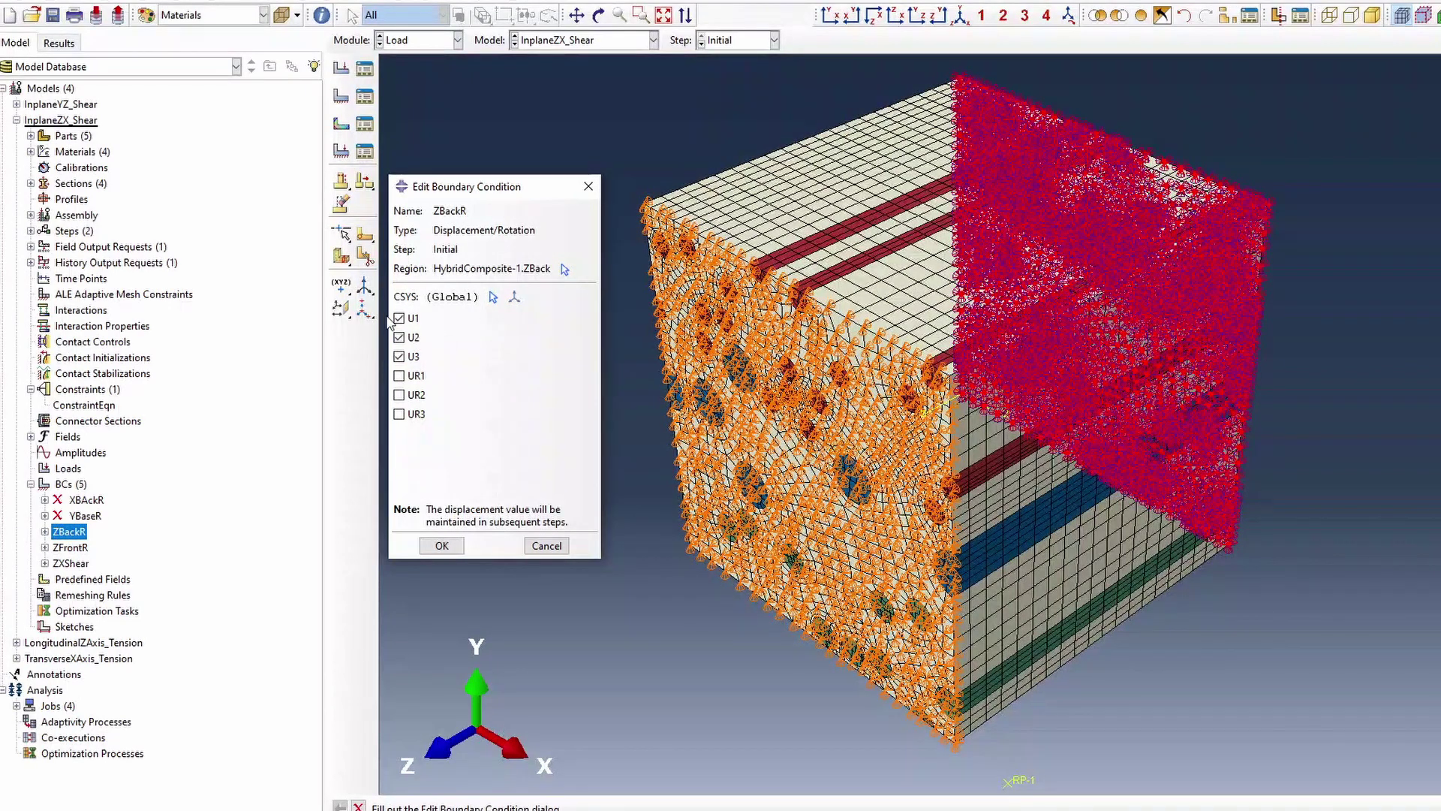
pyautogui.click(442, 546)
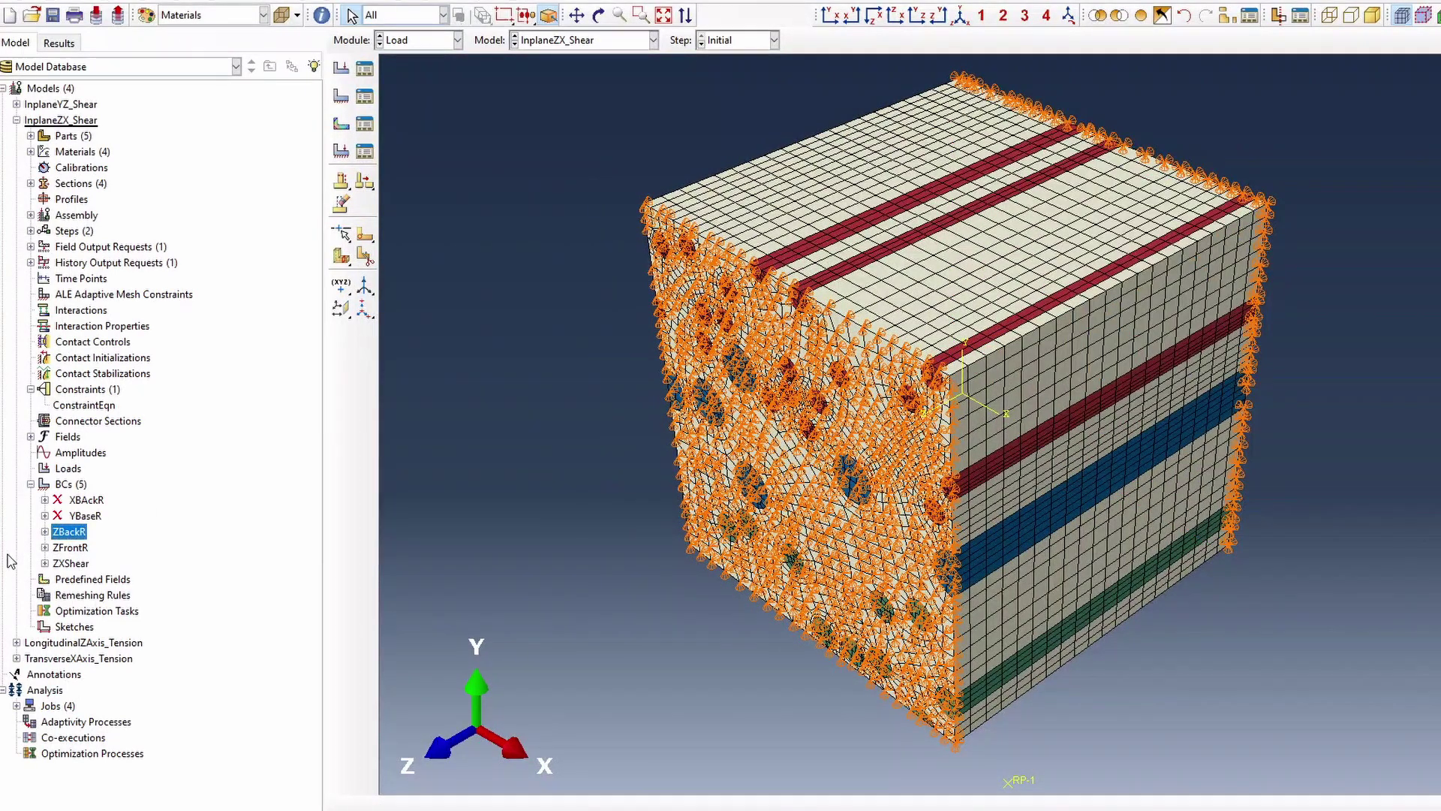
pyautogui.doubleClick(73, 548)
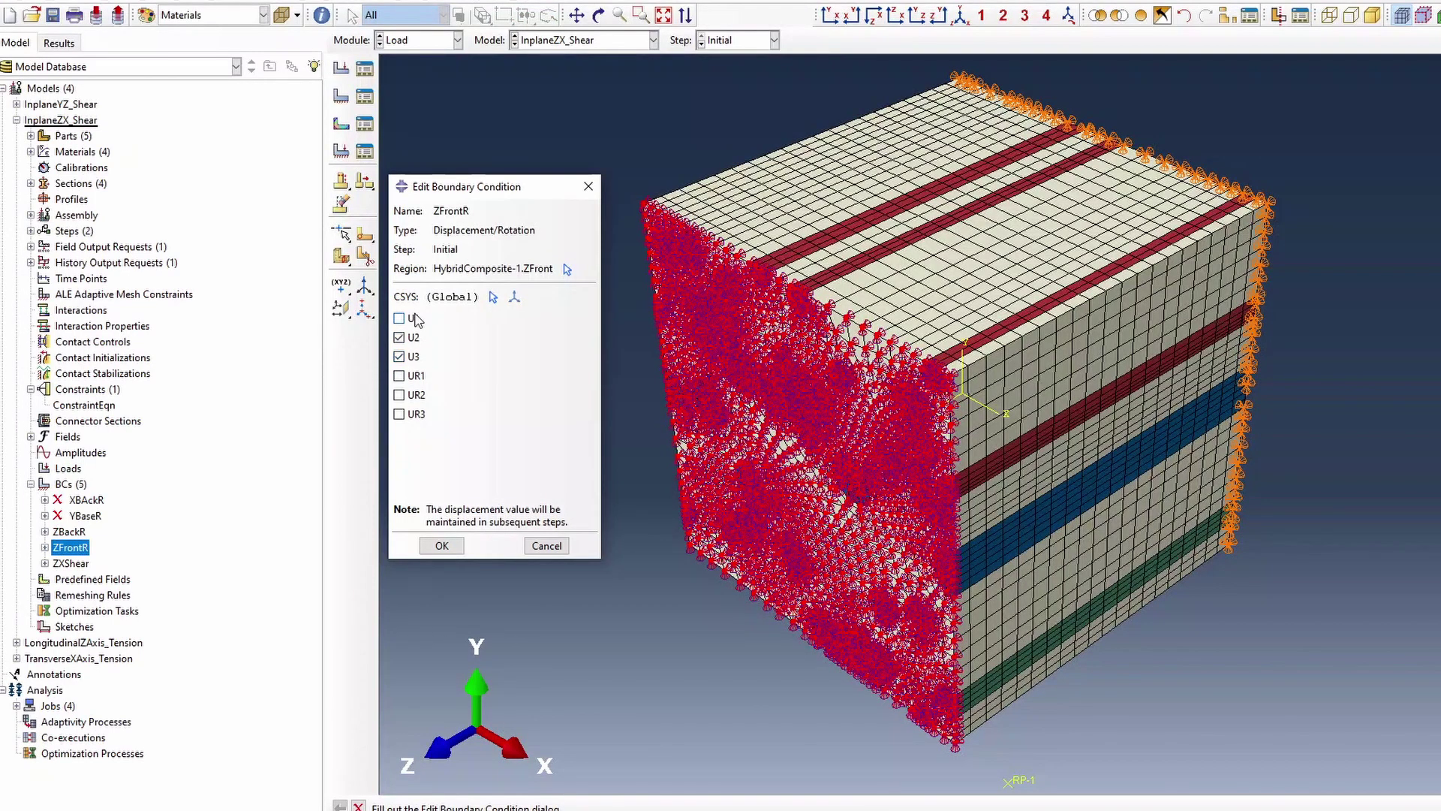
pyautogui.click(441, 545)
# Review the ZXShear boundary condition and the terms of ConstraintEqn in the InplaneZX_Shear model.
pyautogui.doubleClick(70, 564)
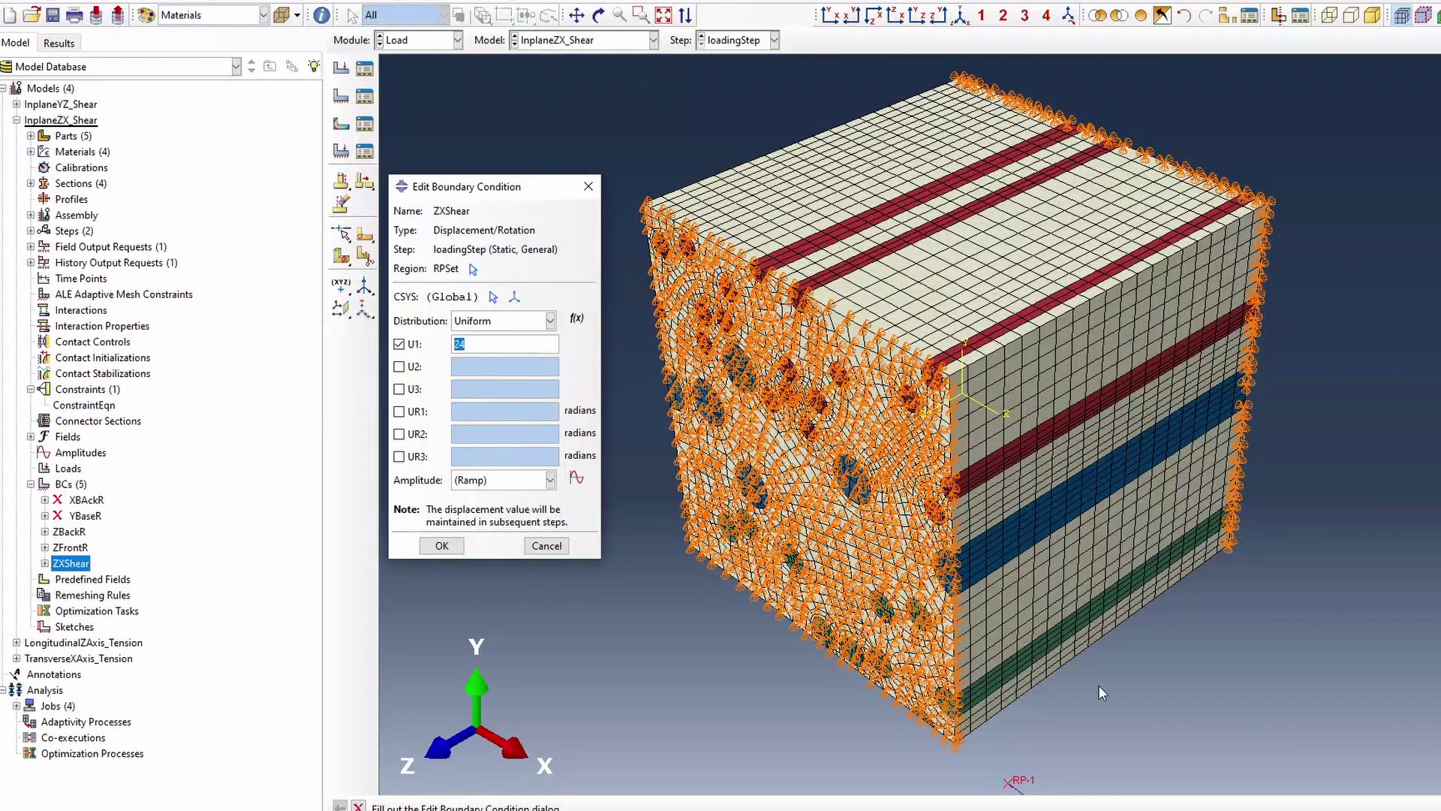
pyautogui.scroll(-2, 1058, 747)
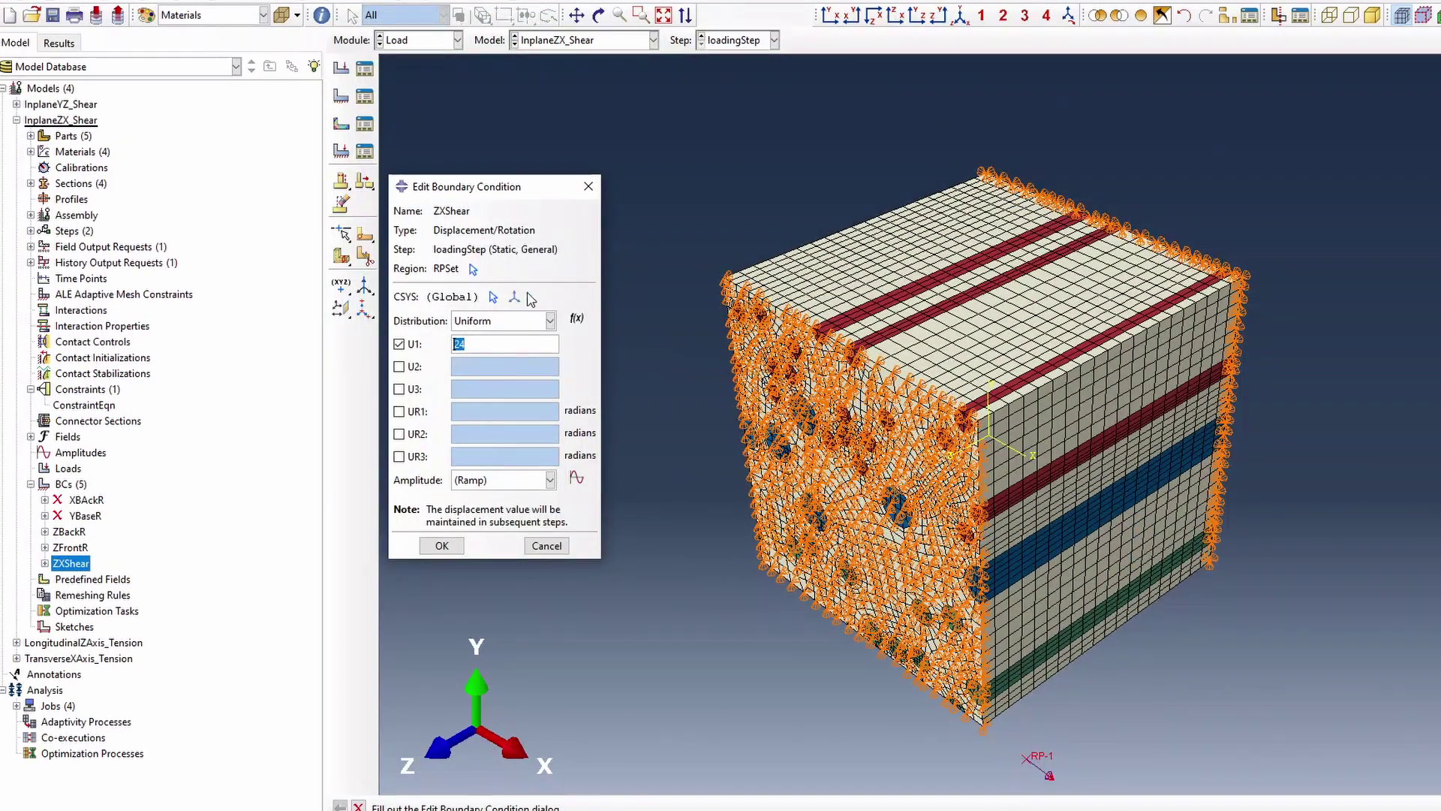
pyautogui.click(441, 545)
pyautogui.doubleClick(79, 405)
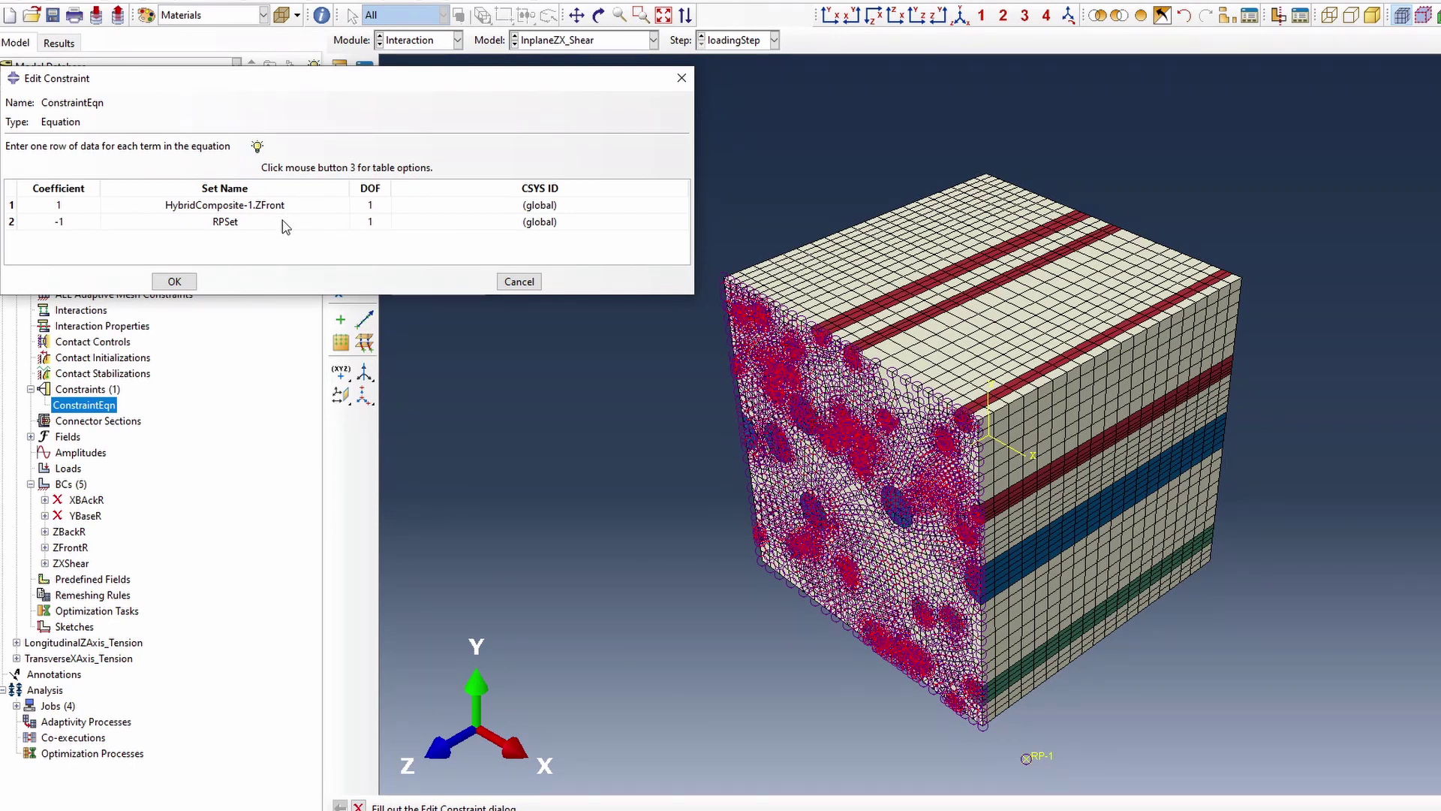
pyautogui.click(177, 283)
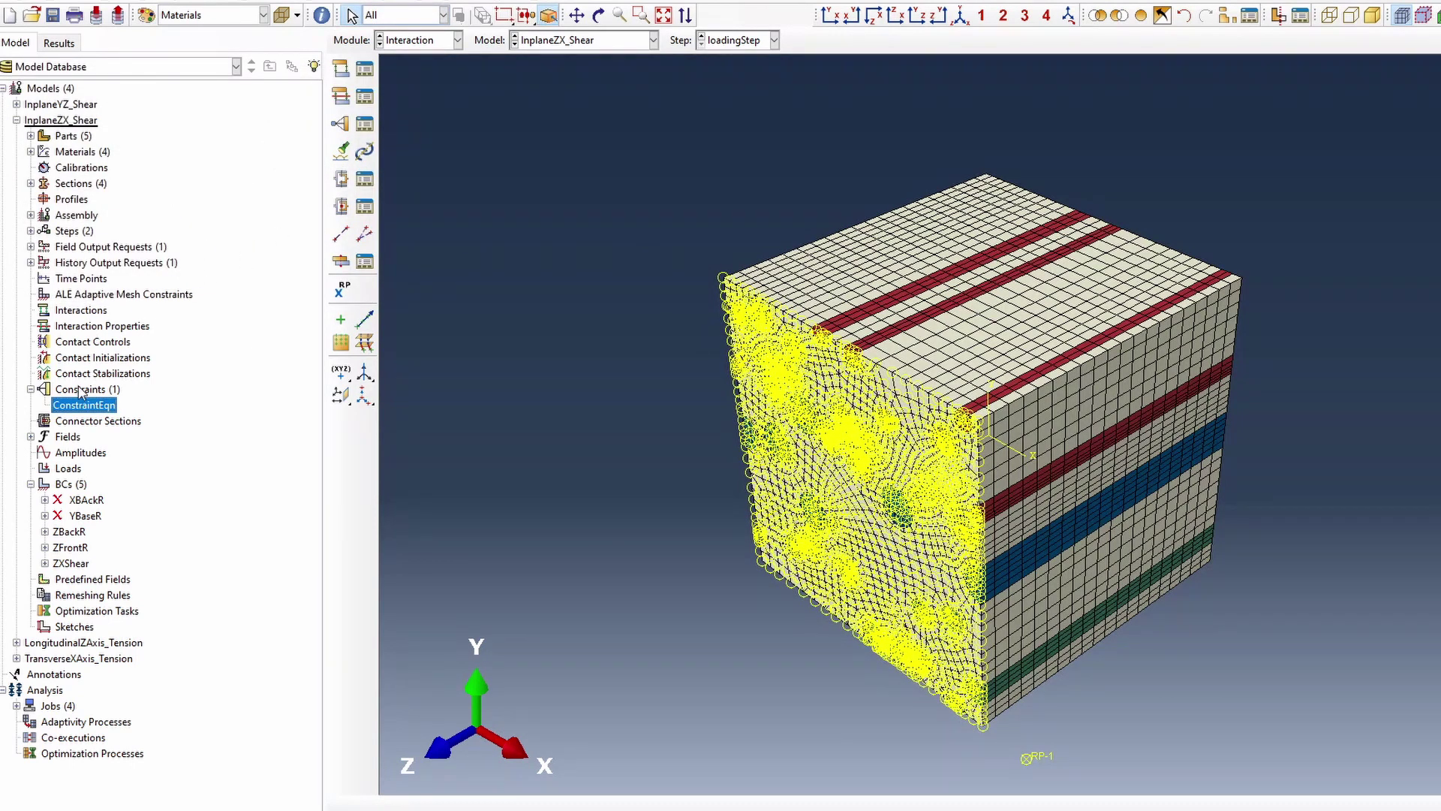
pyautogui.click(15, 120)
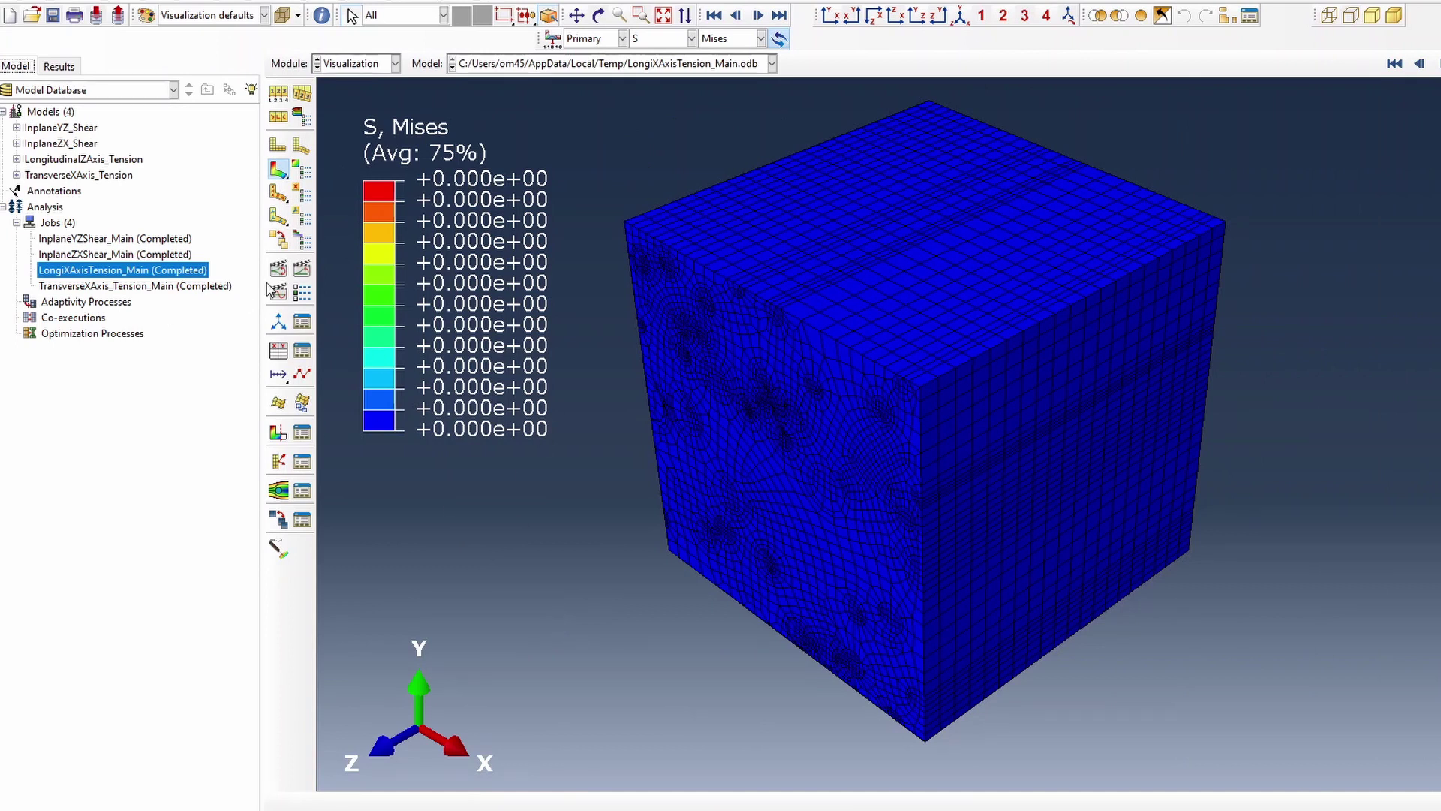
# Open the results of the LongiXAxisTension_Main job and animate the Mises stress contour over the loading history.
pyautogui.rightClick(103, 275)
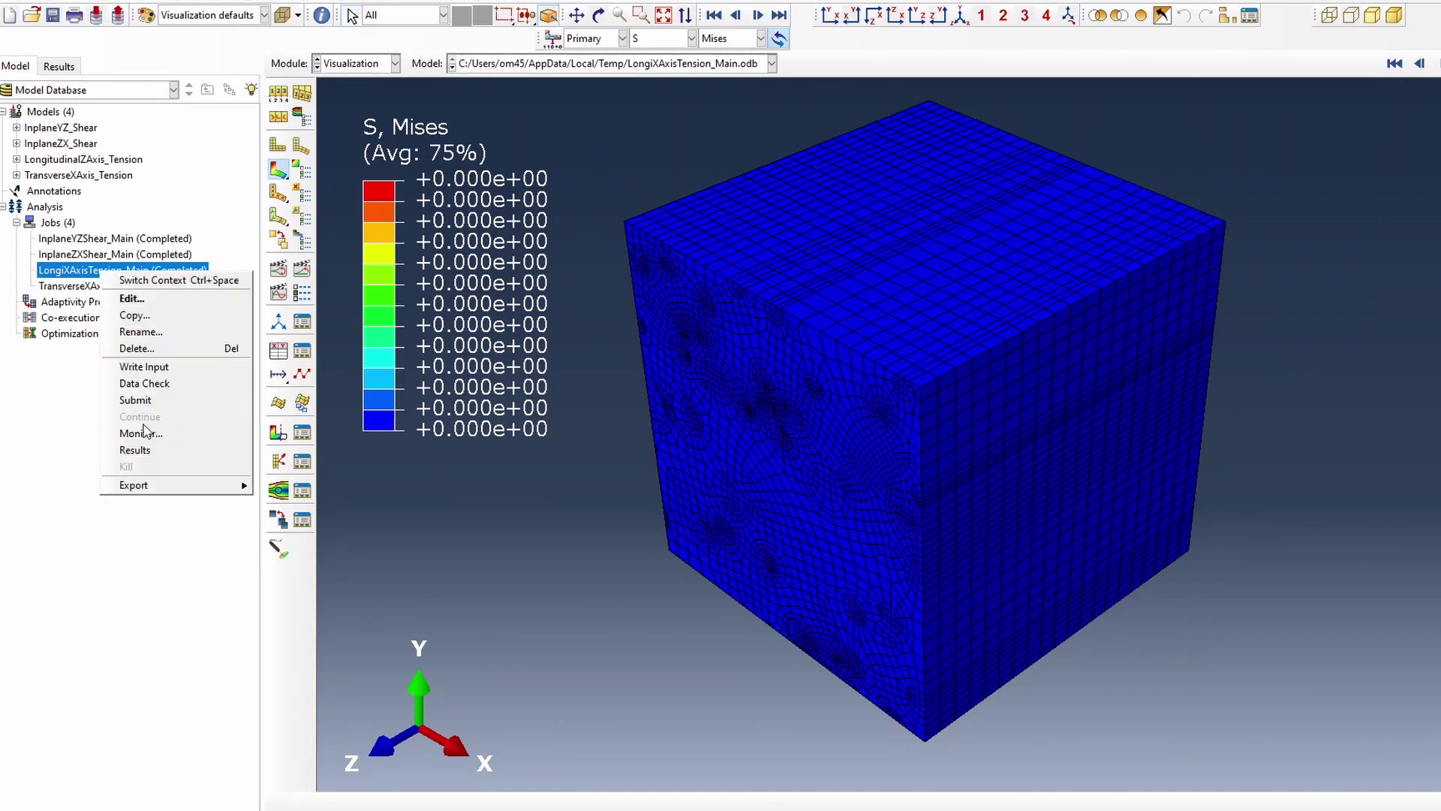
pyautogui.click(135, 451)
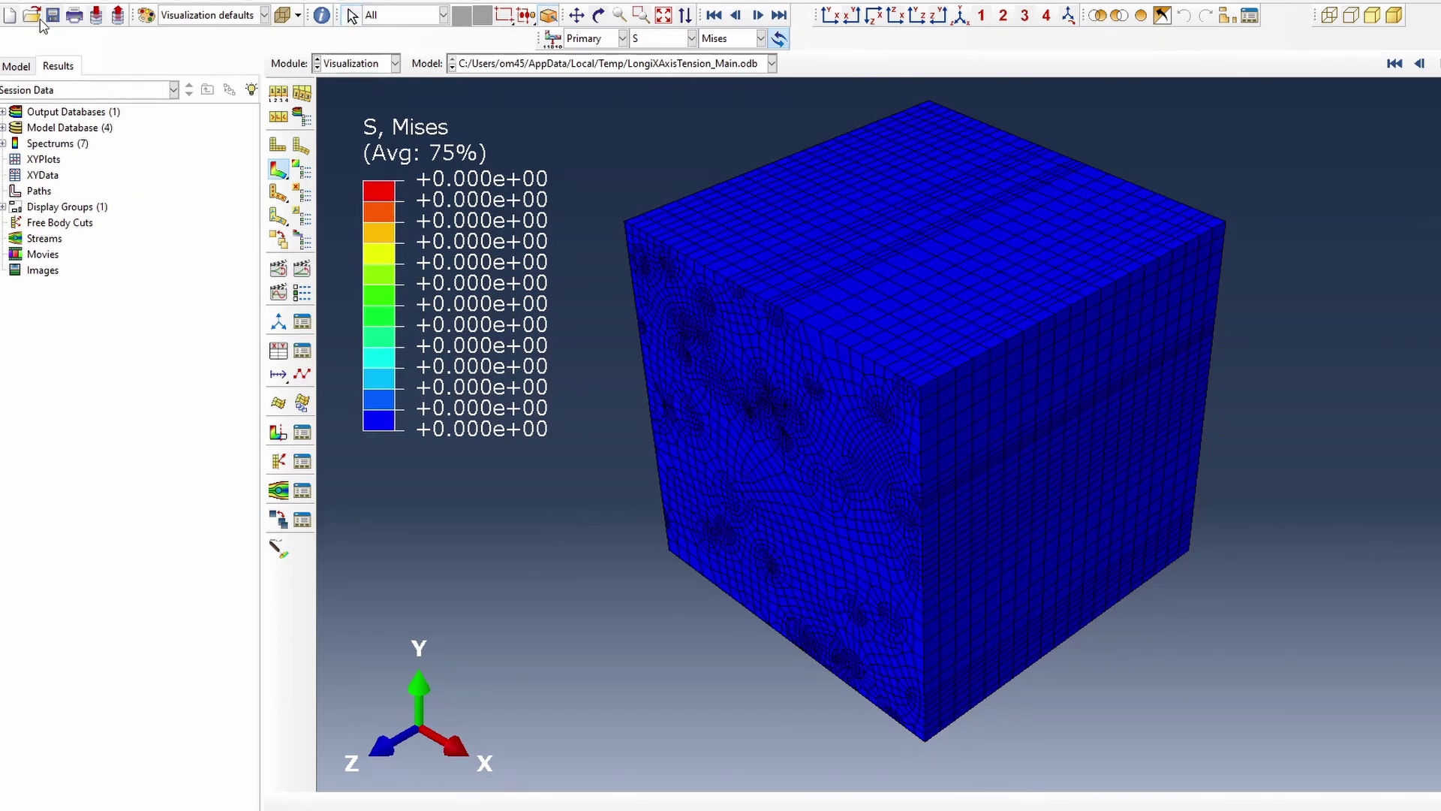
pyautogui.click(16, 66)
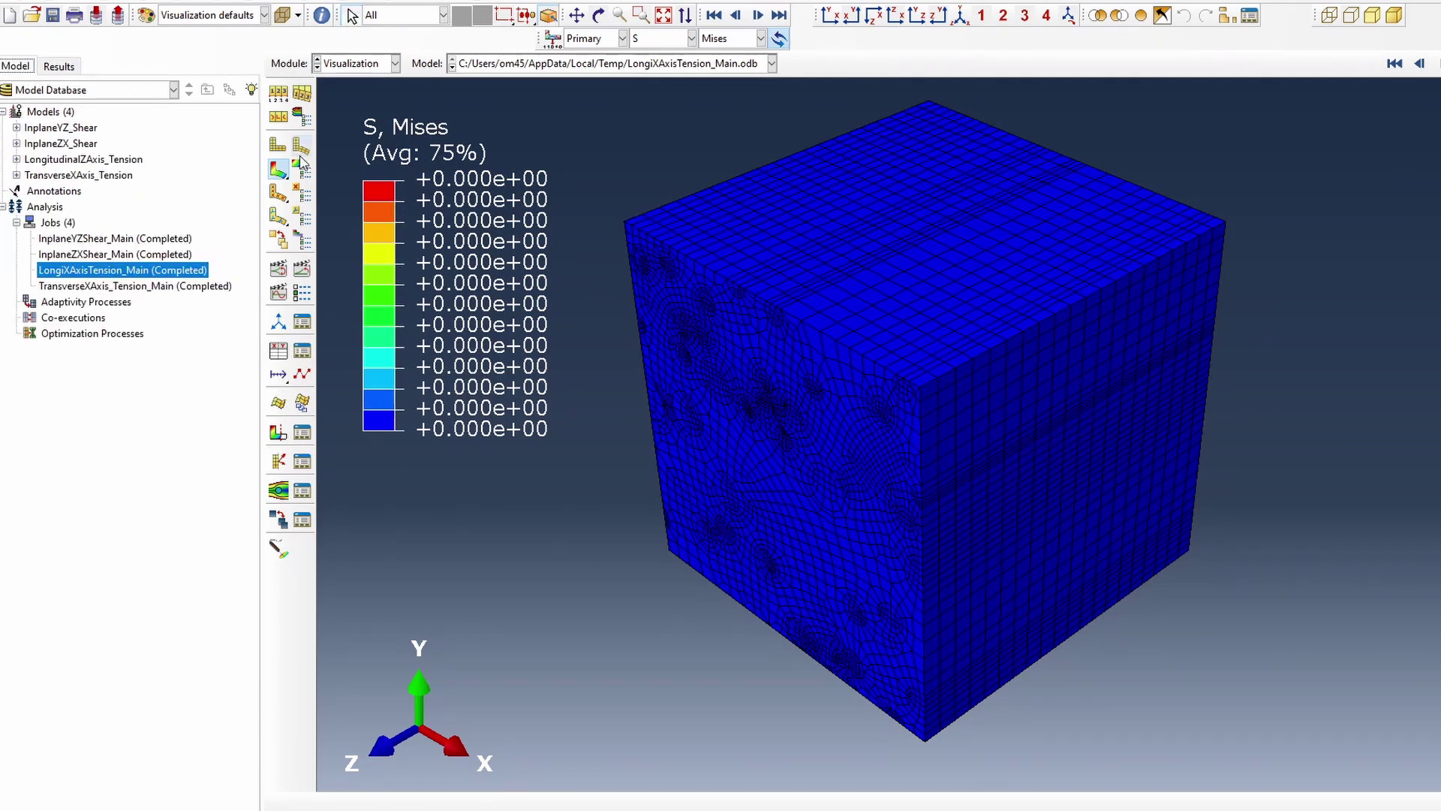
pyautogui.click(277, 268)
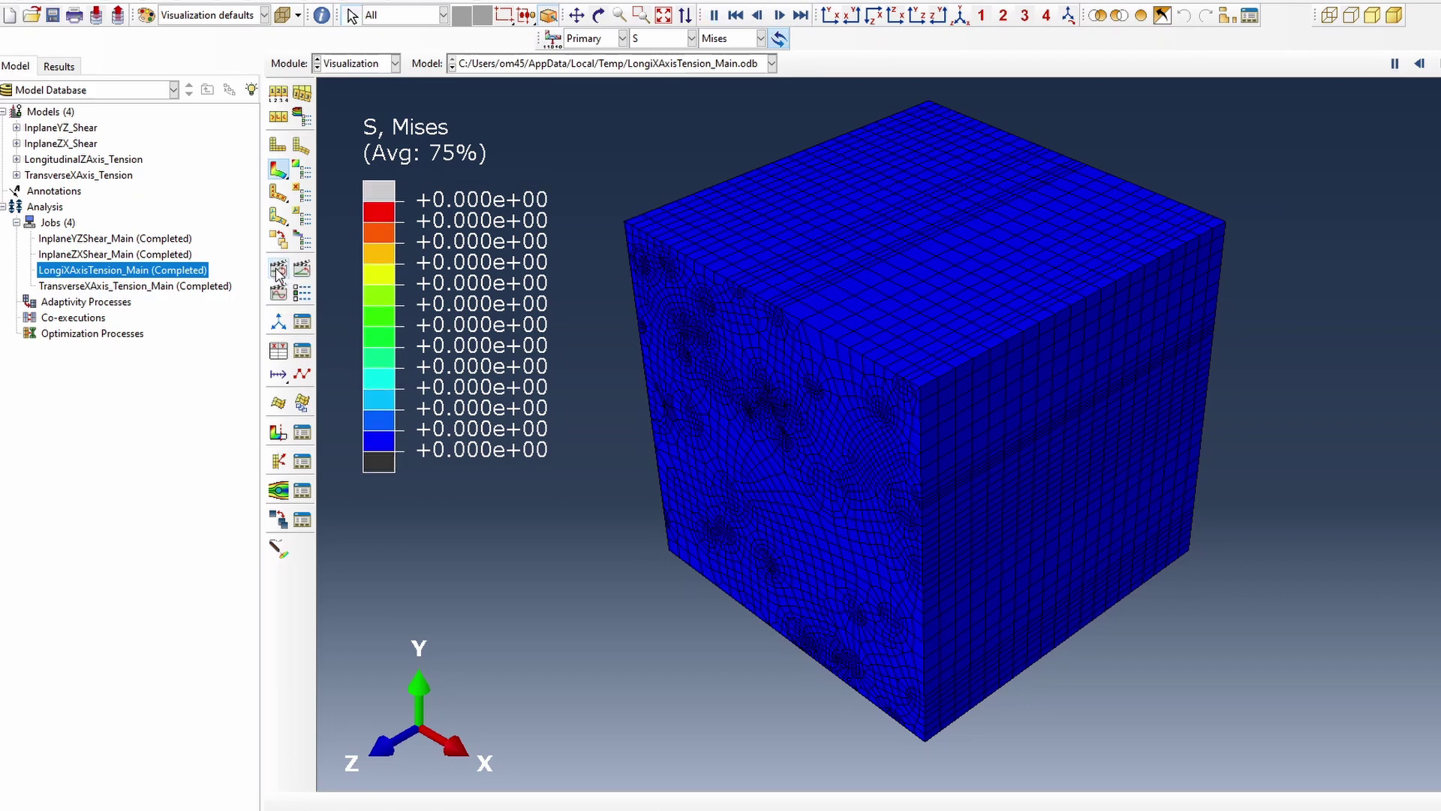
pyautogui.click(577, 15)
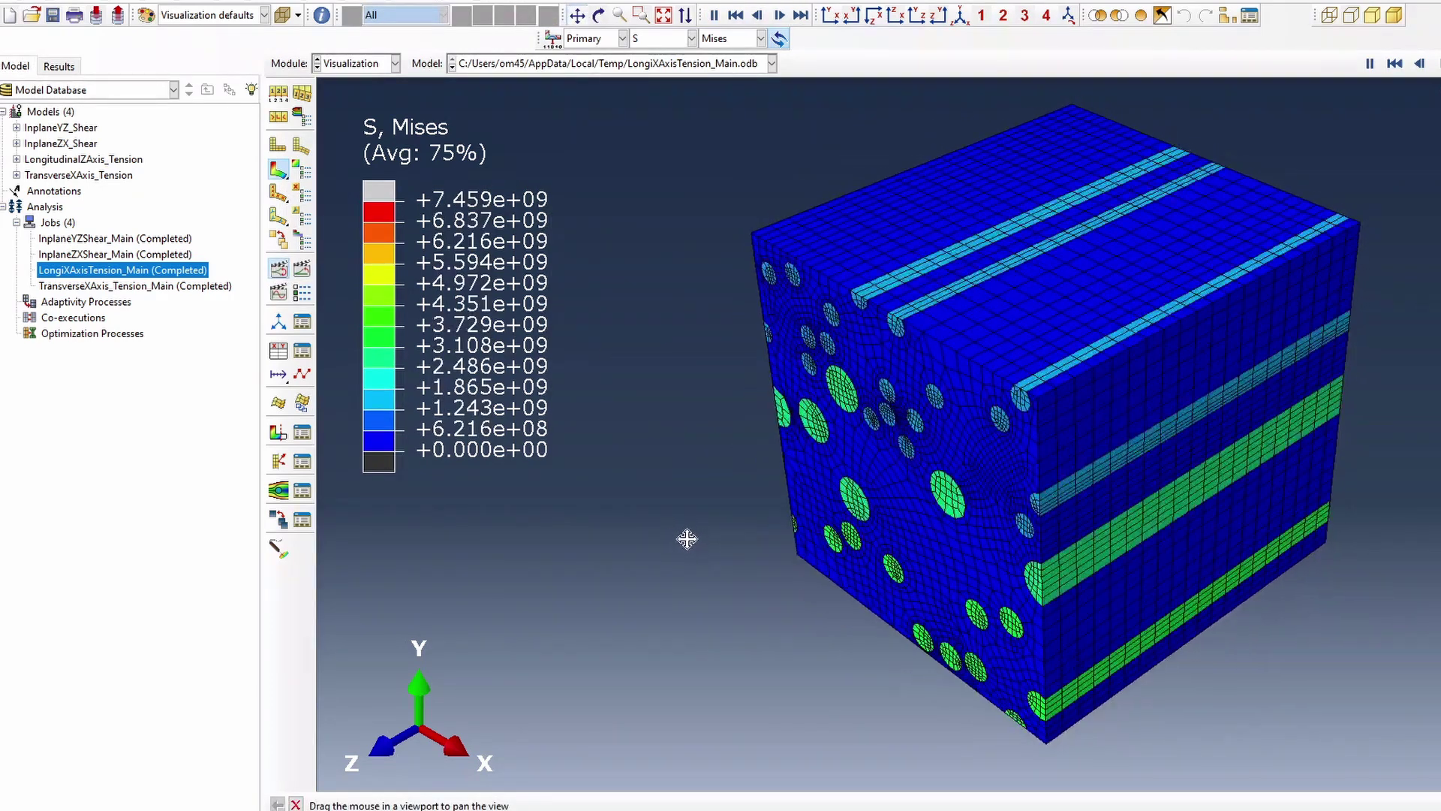
# Set a uniform deformation scale factor of 3 in the common plot options of the longitudinal tension results.
pyautogui.click(280, 95)
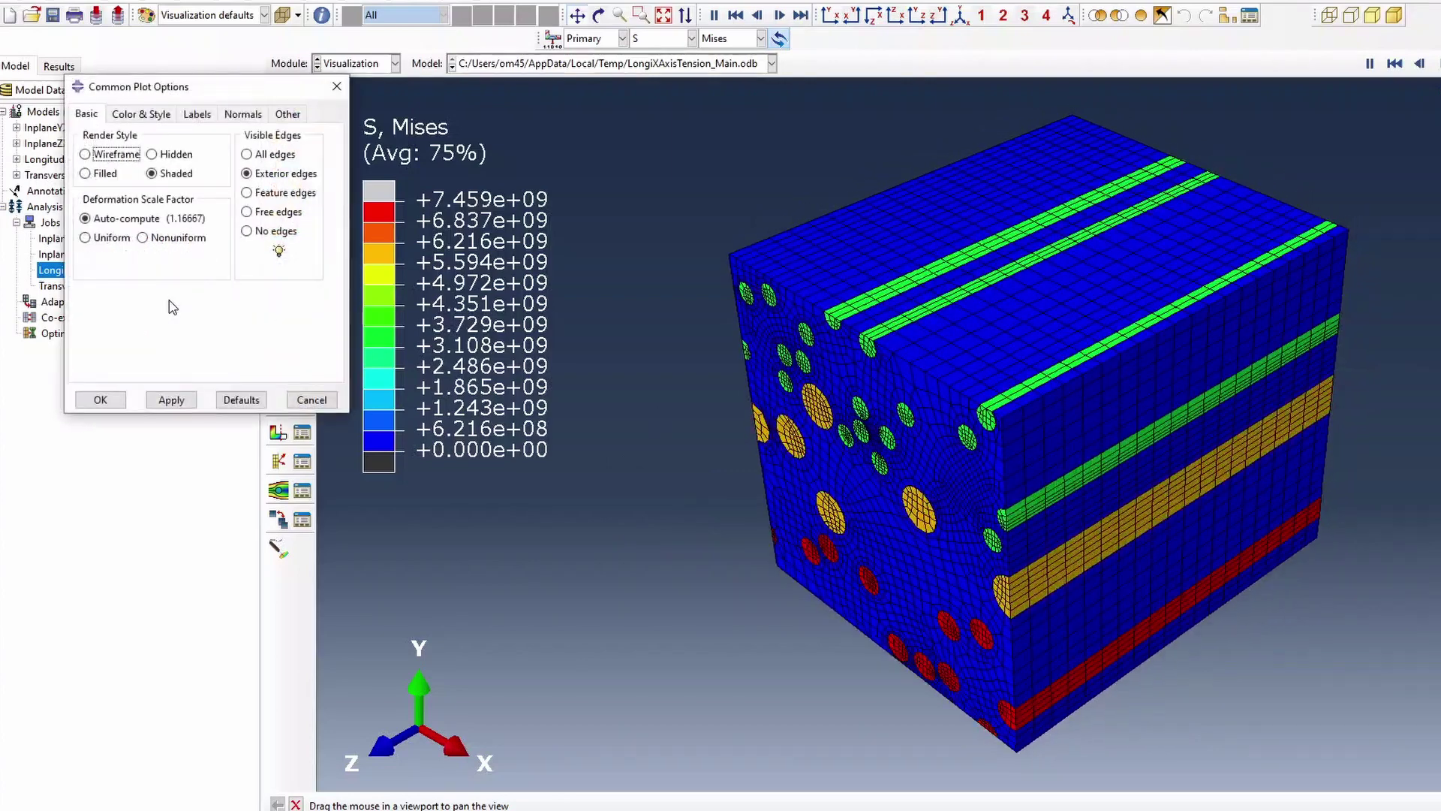
pyautogui.click(86, 237)
pyautogui.tripleClick(149, 260)
pyautogui.write('3')
pyautogui.click(172, 400)
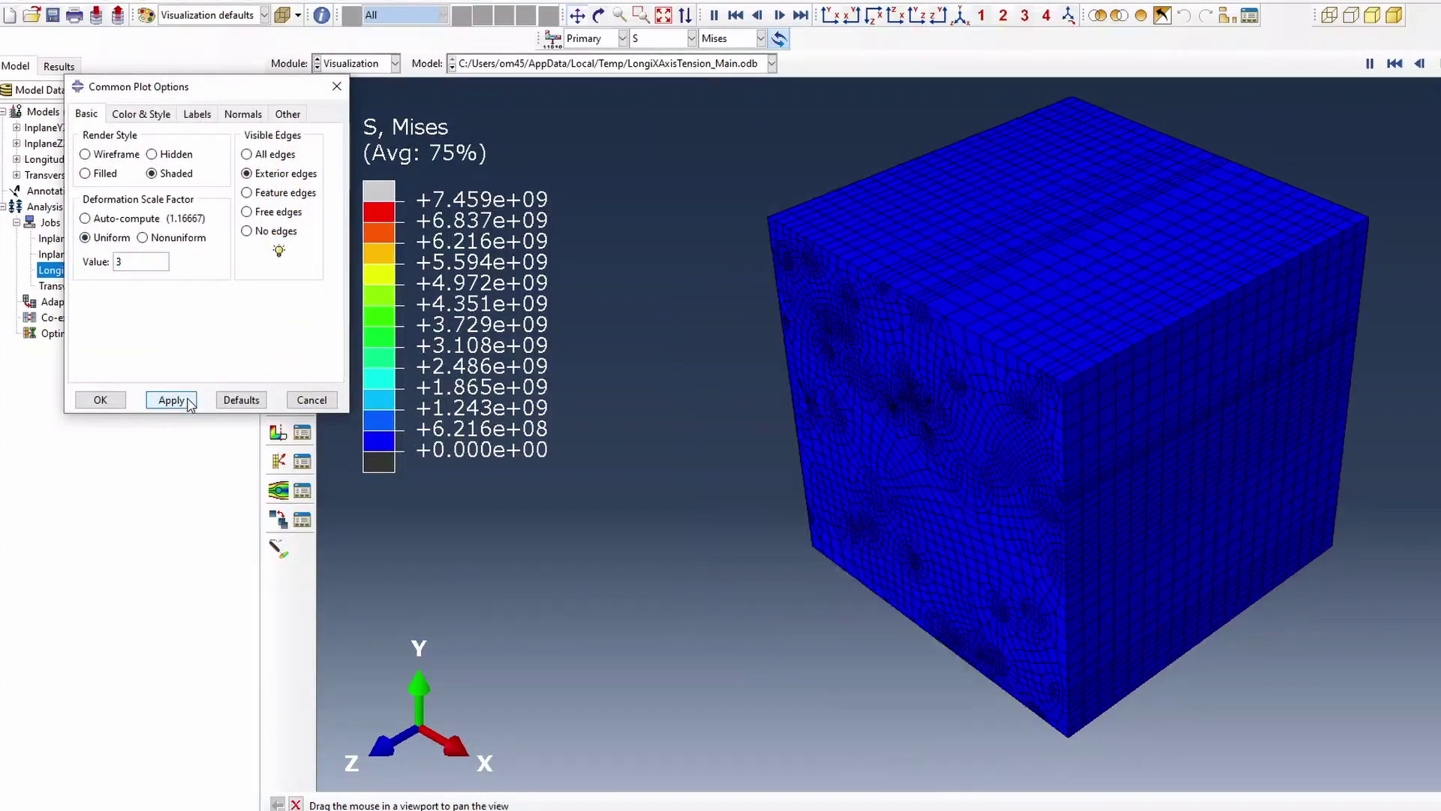
pyautogui.click(99, 399)
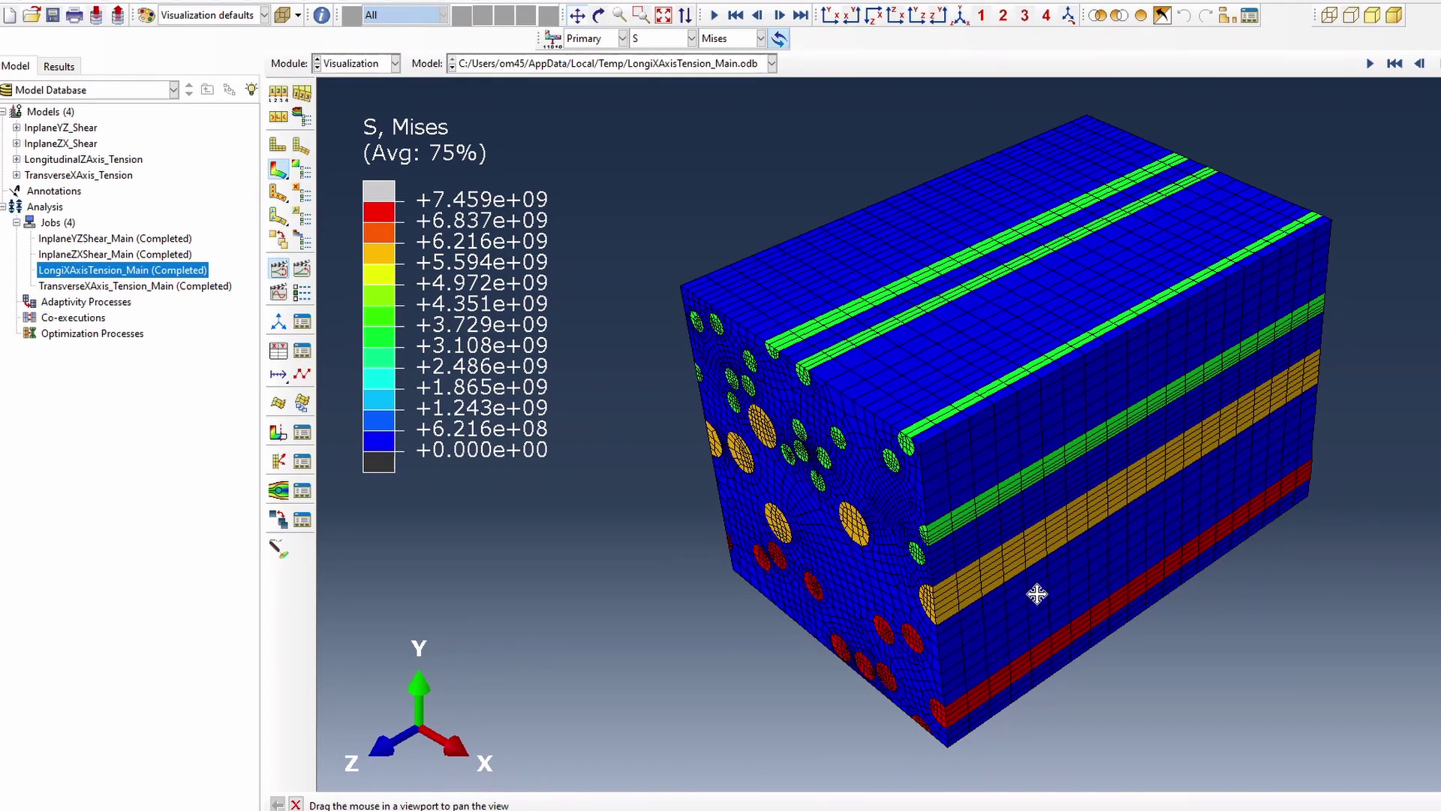
# Plot the maximum principal plastic strain (PE) on the longitudinal tension model and examine its distribution around the fibres from several angles.
pyautogui.click(677, 38)
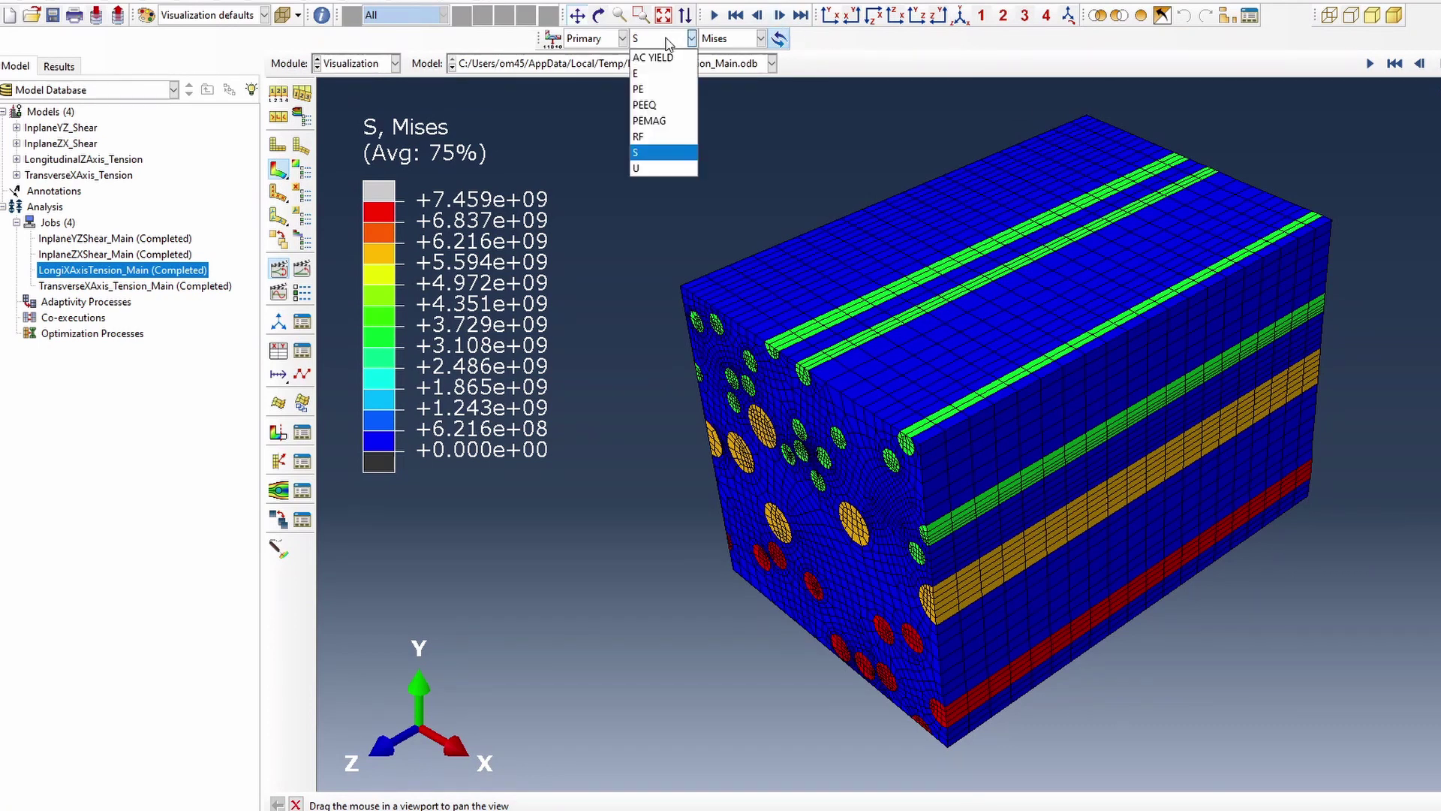
pyautogui.click(675, 90)
pyautogui.scroll(1, 869, 539)
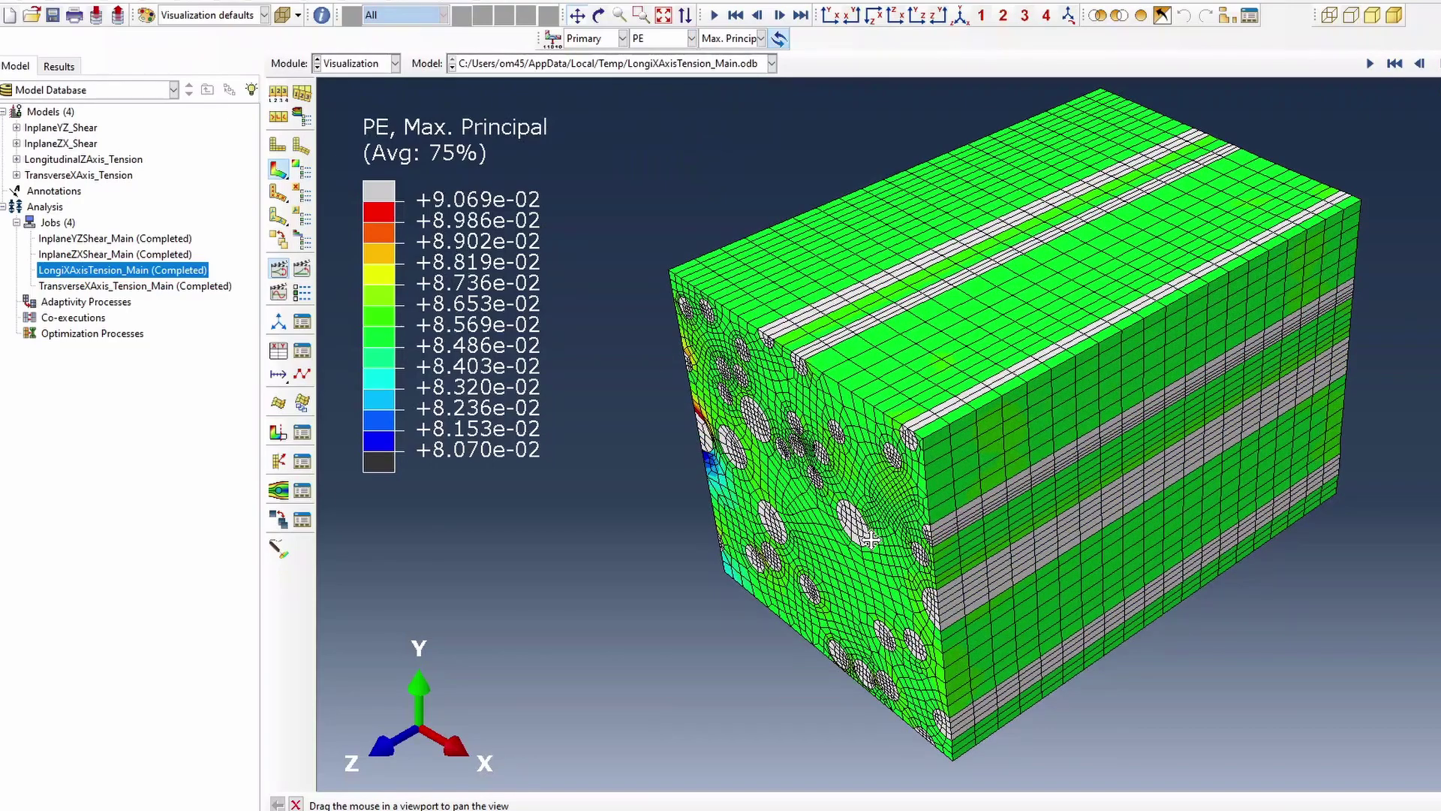
pyautogui.click(599, 15)
pyautogui.moveTo(854, 439); pyautogui.dragTo(890, 403)
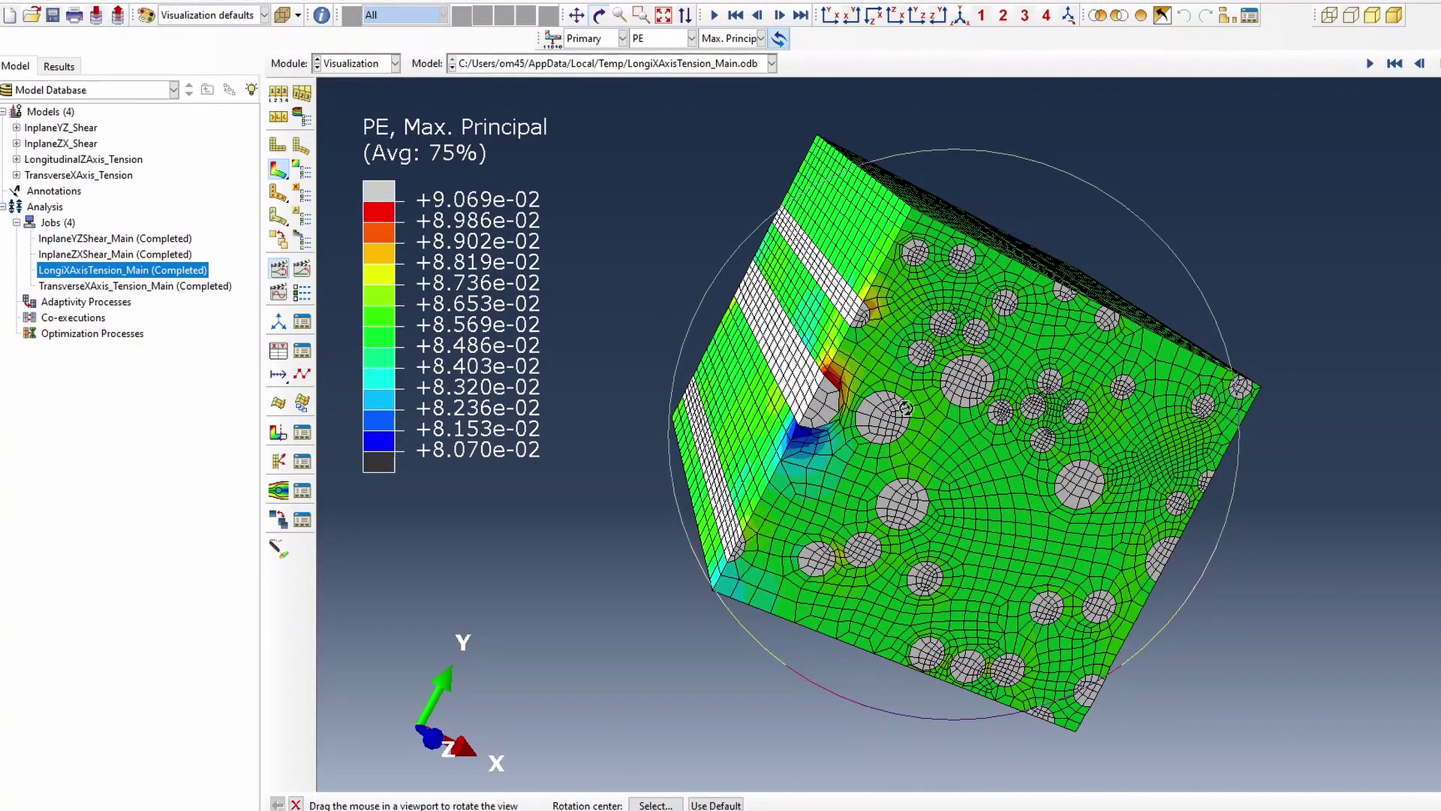
pyautogui.moveTo(900, 430); pyautogui.dragTo(869, 367)
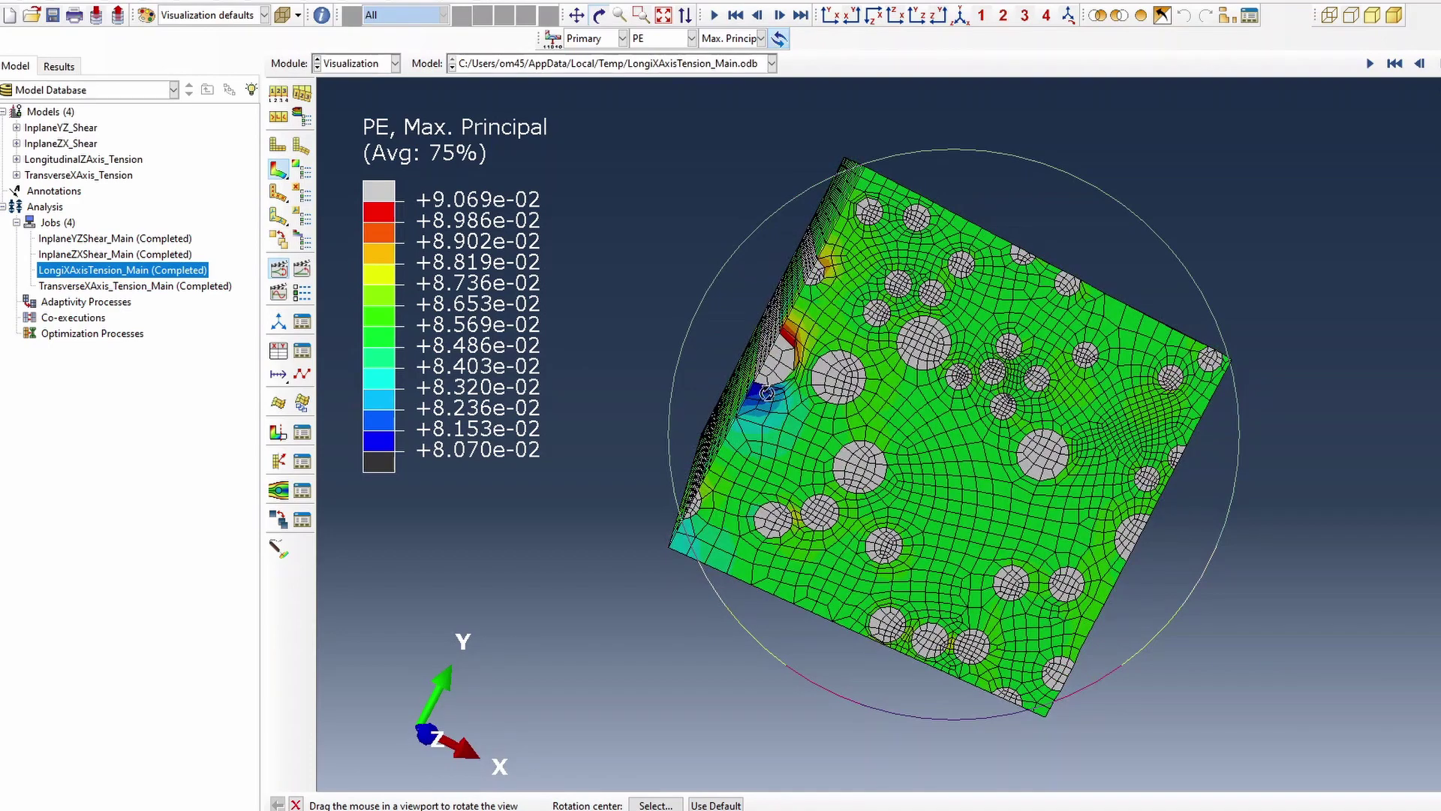
pyautogui.moveTo(1131, 493); pyautogui.dragTo(1027, 491)
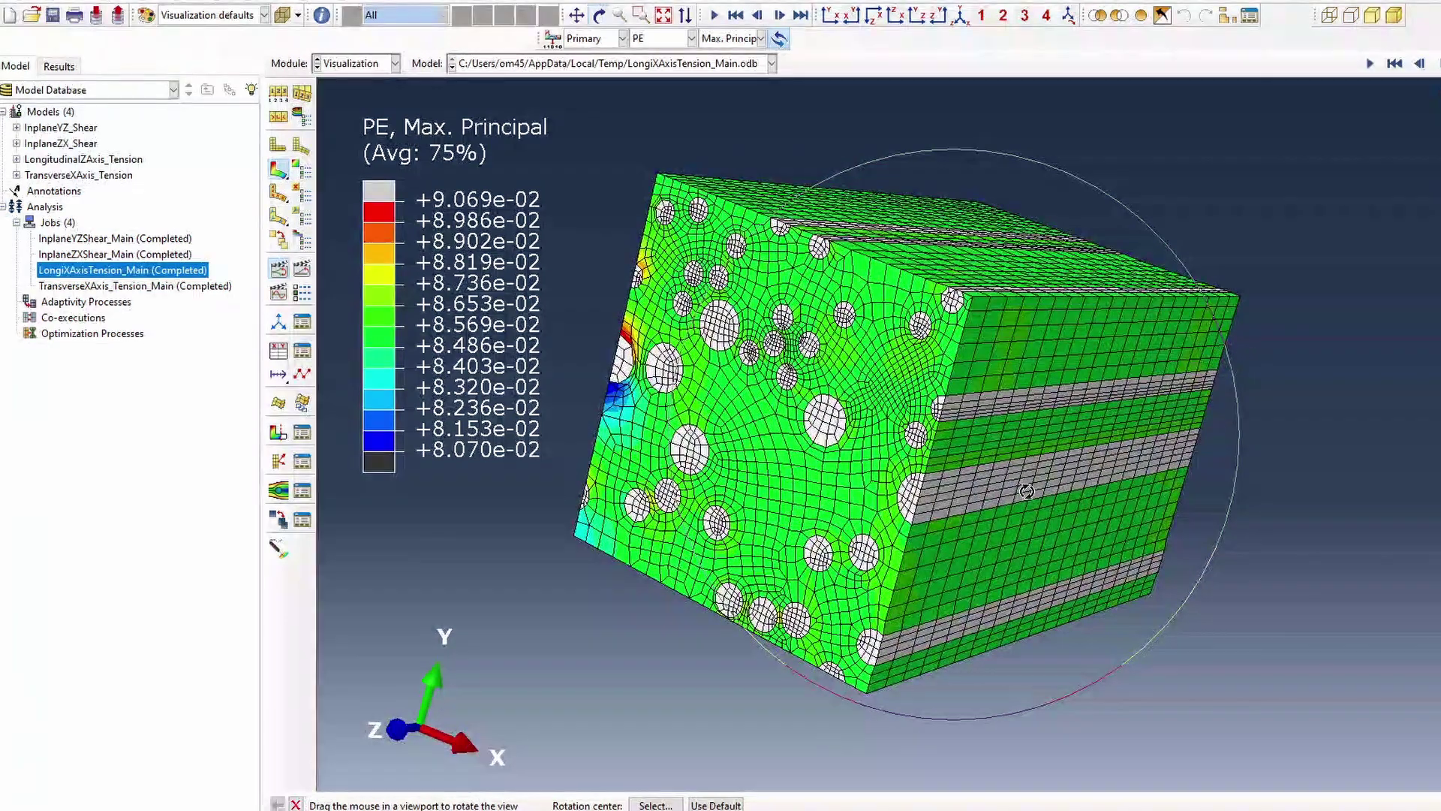
pyautogui.moveTo(905, 429); pyautogui.dragTo(949, 428)
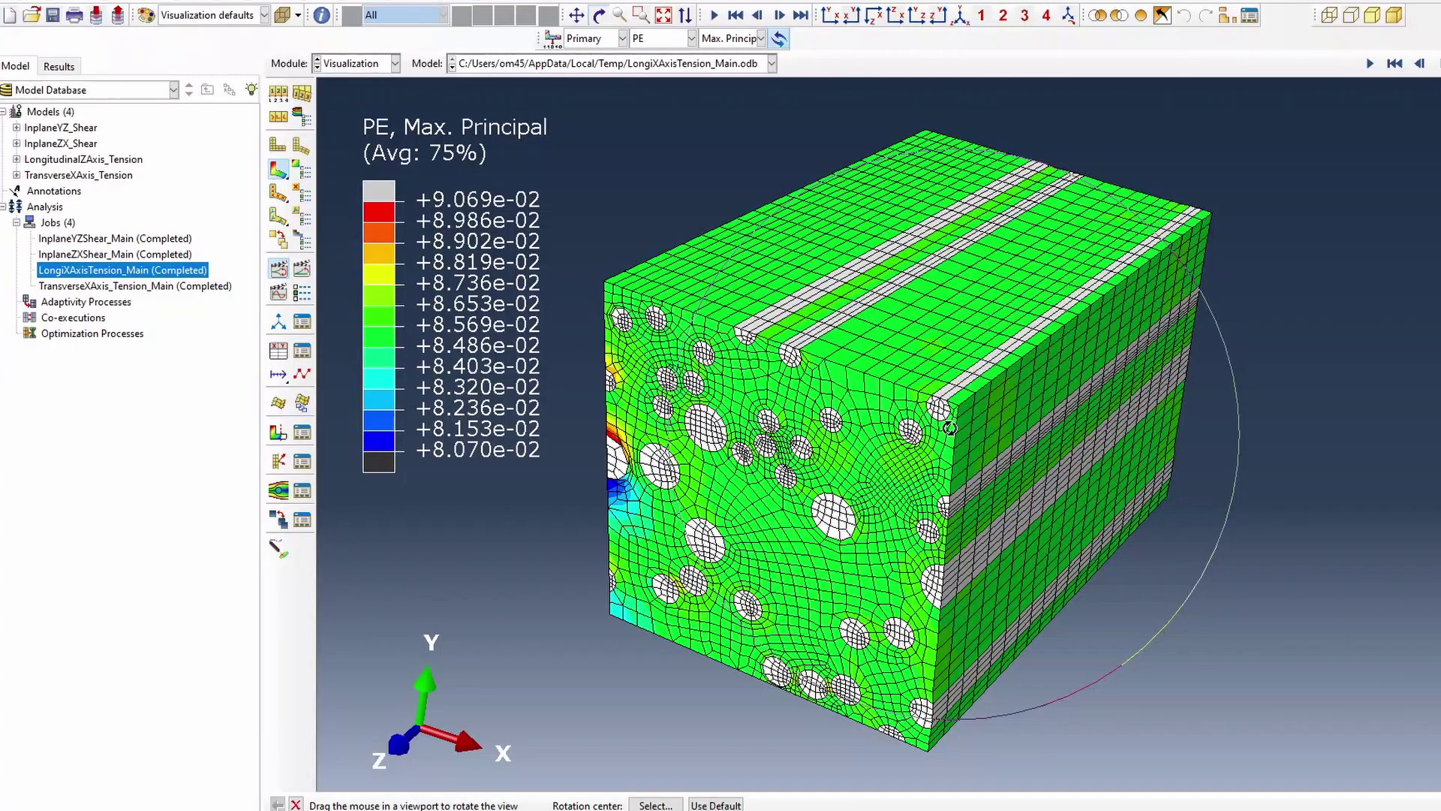
pyautogui.moveTo(966, 500); pyautogui.dragTo(900, 518)
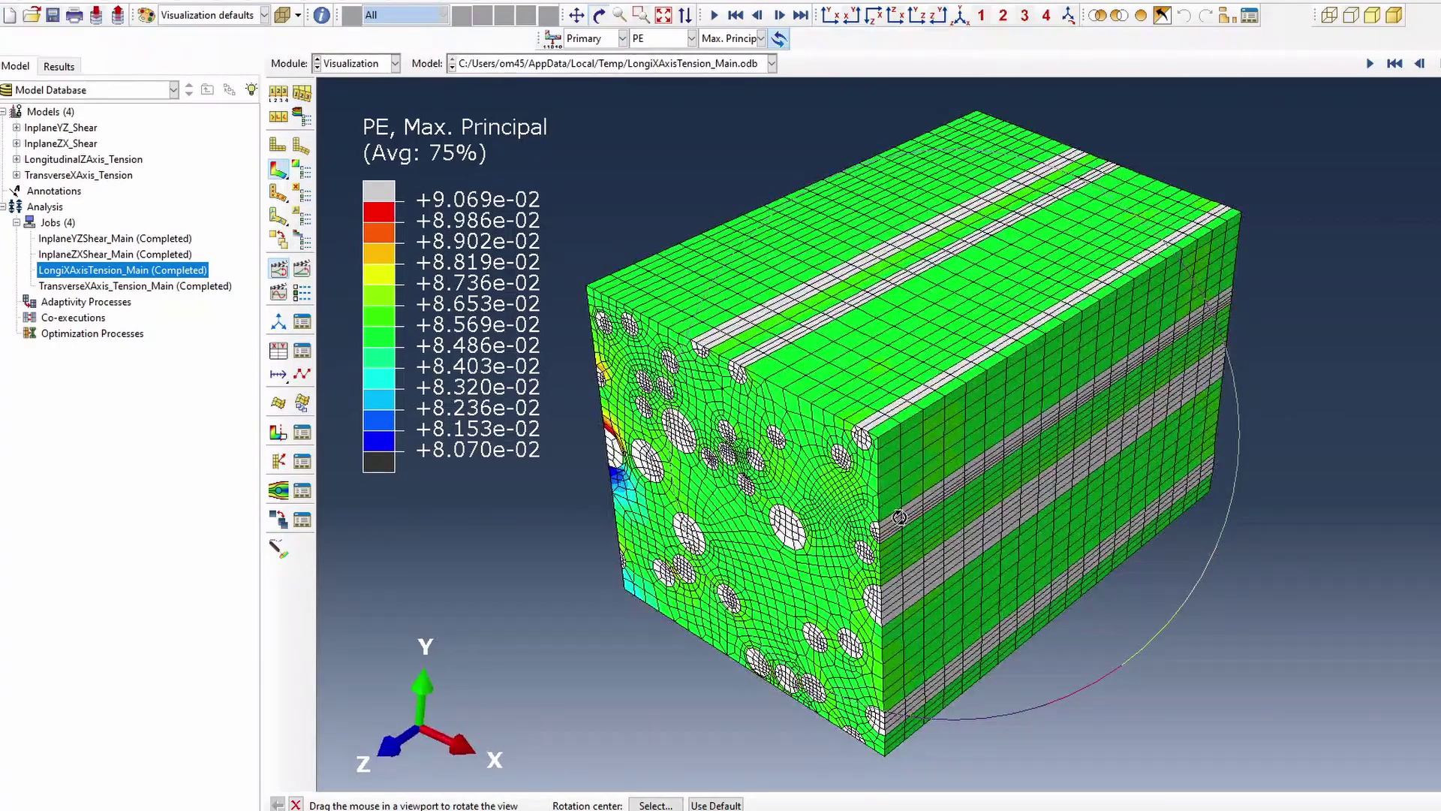
pyautogui.moveTo(858, 429); pyautogui.dragTo(1078, 315)
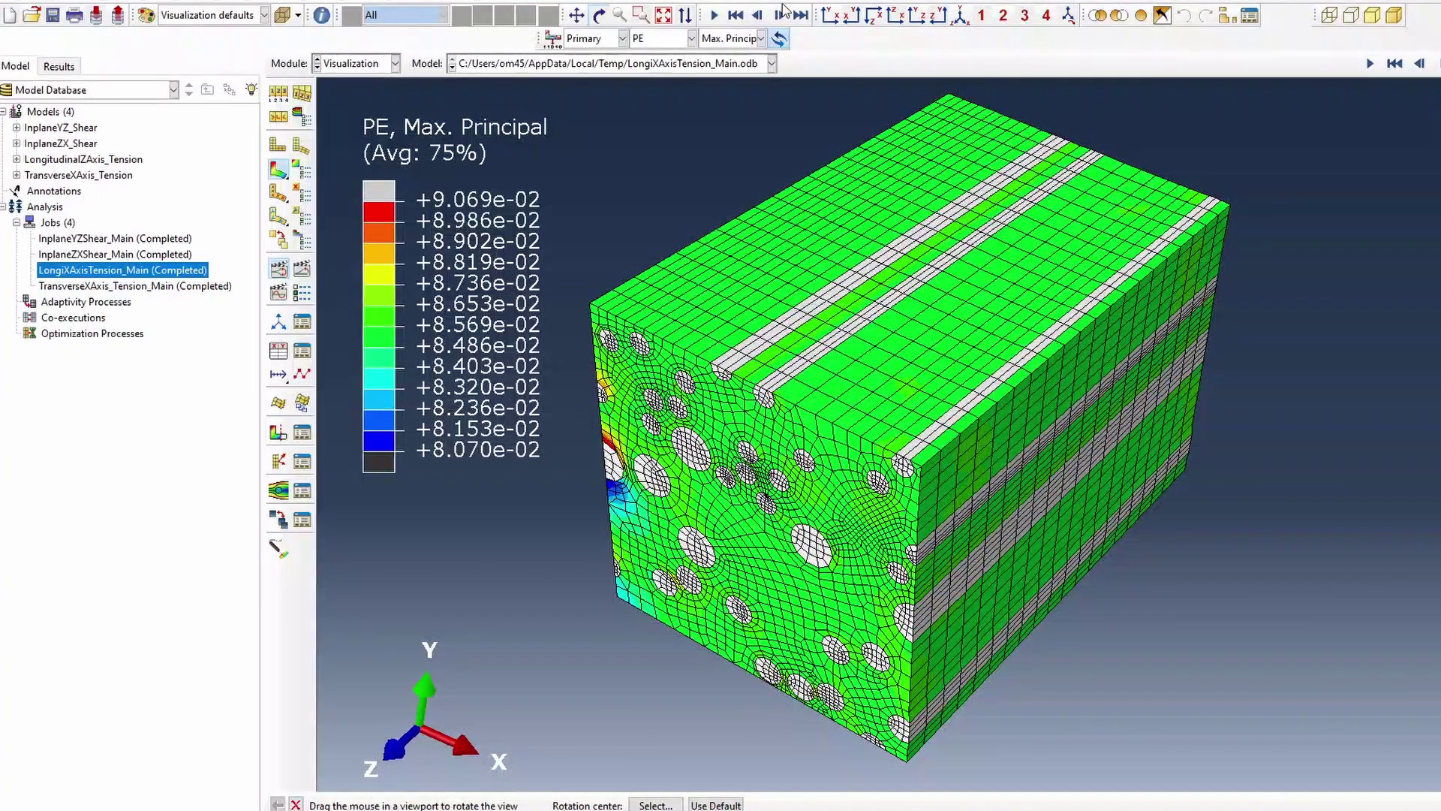
# Open the results of the TransverseXAxis_Tension_Main job and plot the Mises stress contours on the deformed shape.
pyautogui.click(93, 287)
pyautogui.rightClick(93, 286)
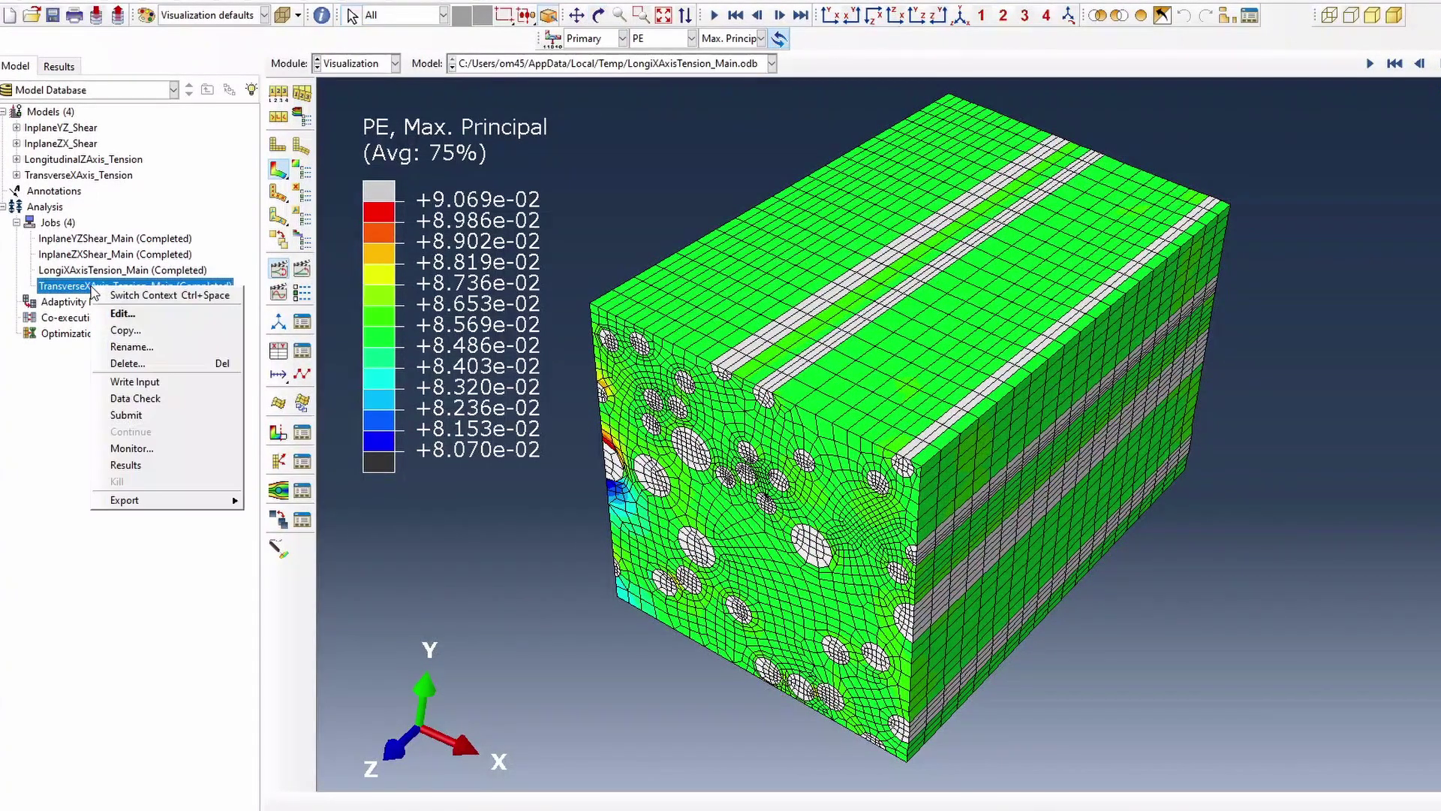
pyautogui.click(135, 466)
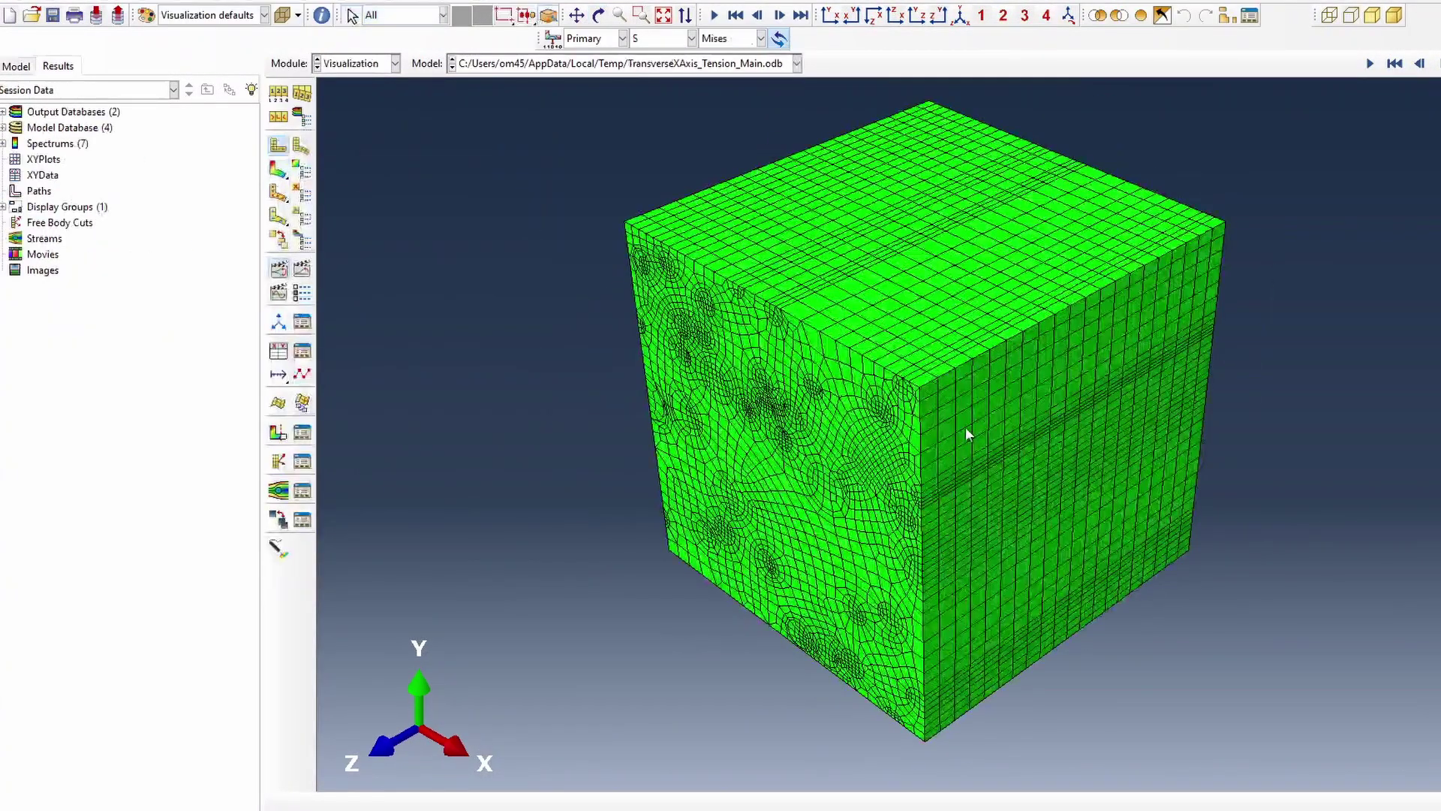
pyautogui.click(281, 173)
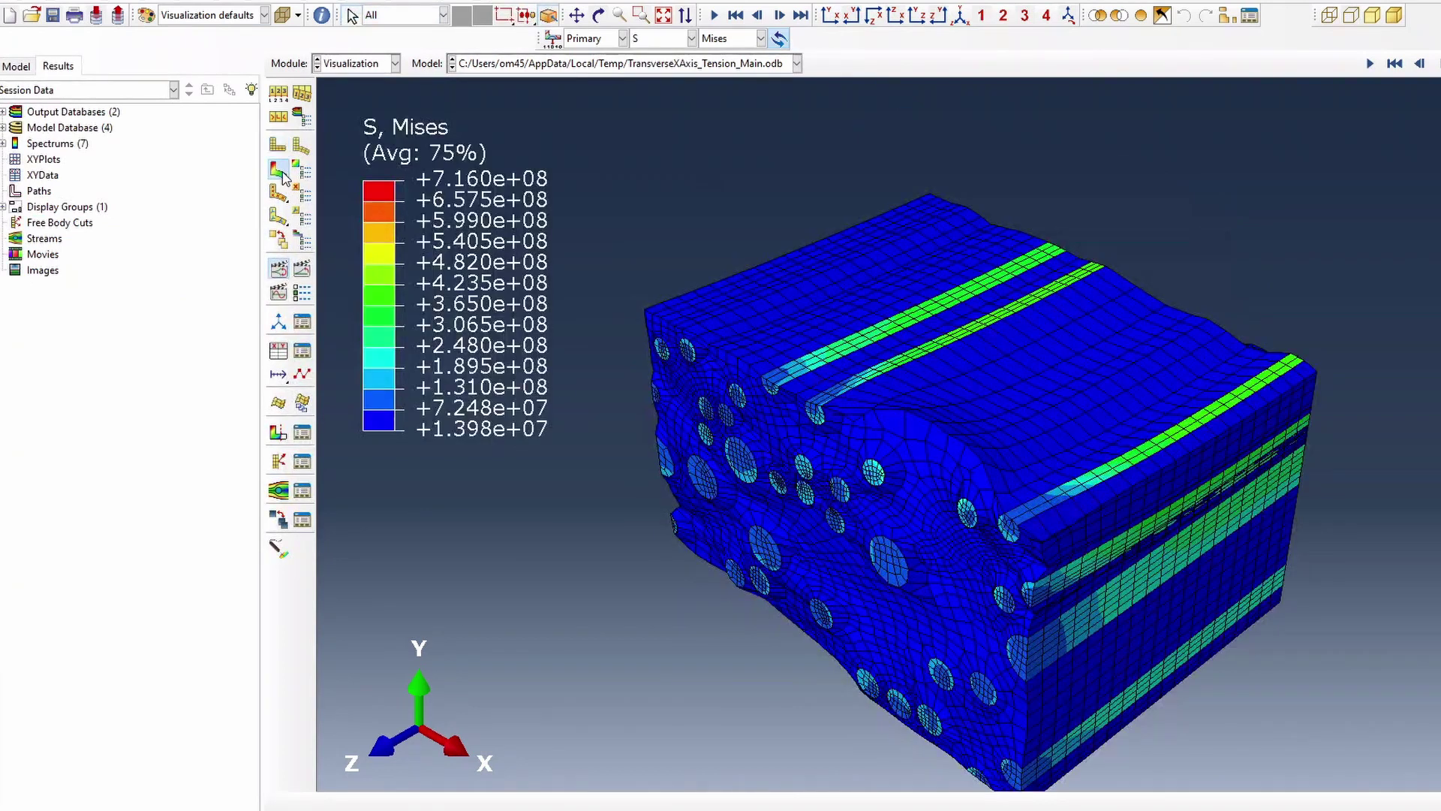
pyautogui.click(598, 15)
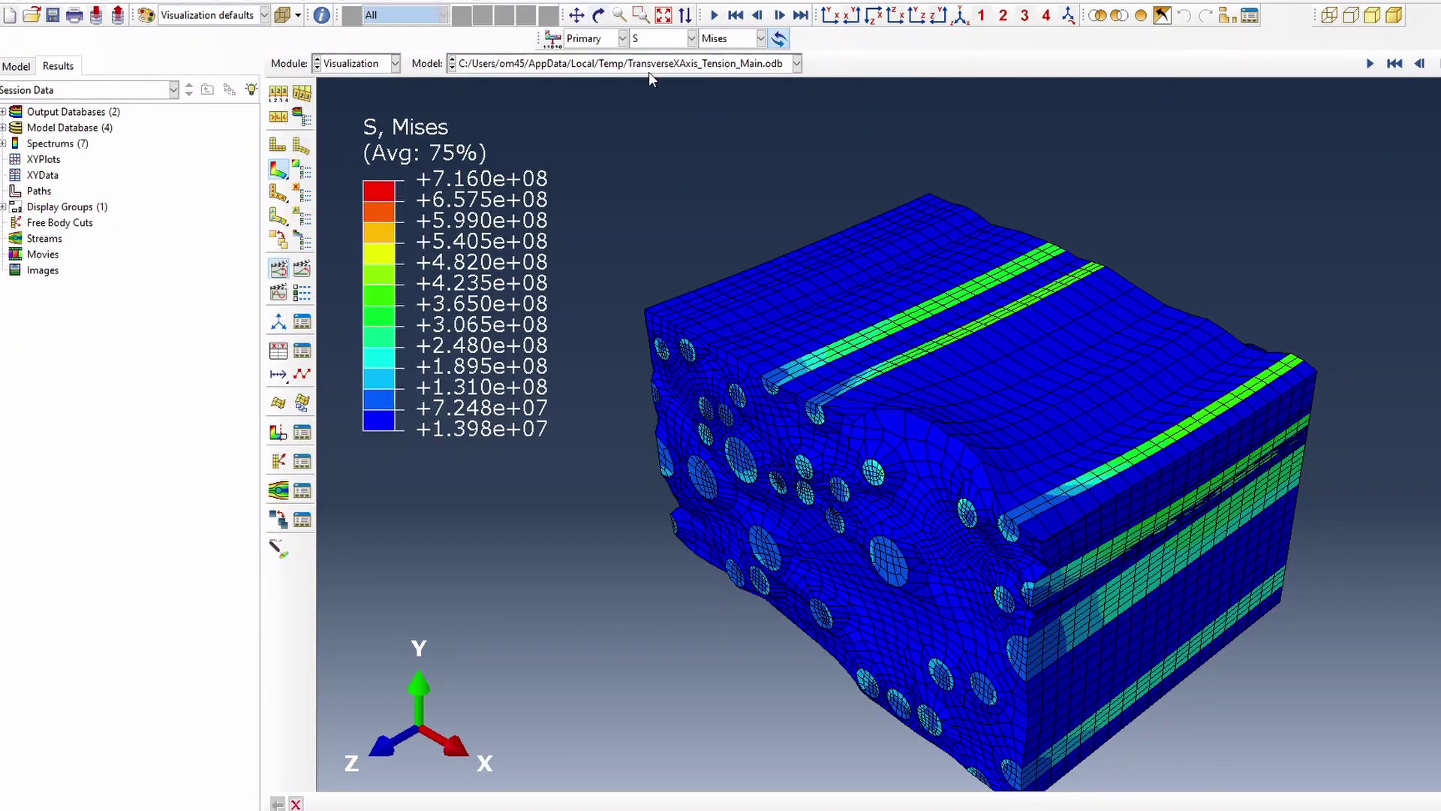
pyautogui.click(577, 17)
pyautogui.moveTo(988, 396); pyautogui.dragTo(978, 280)
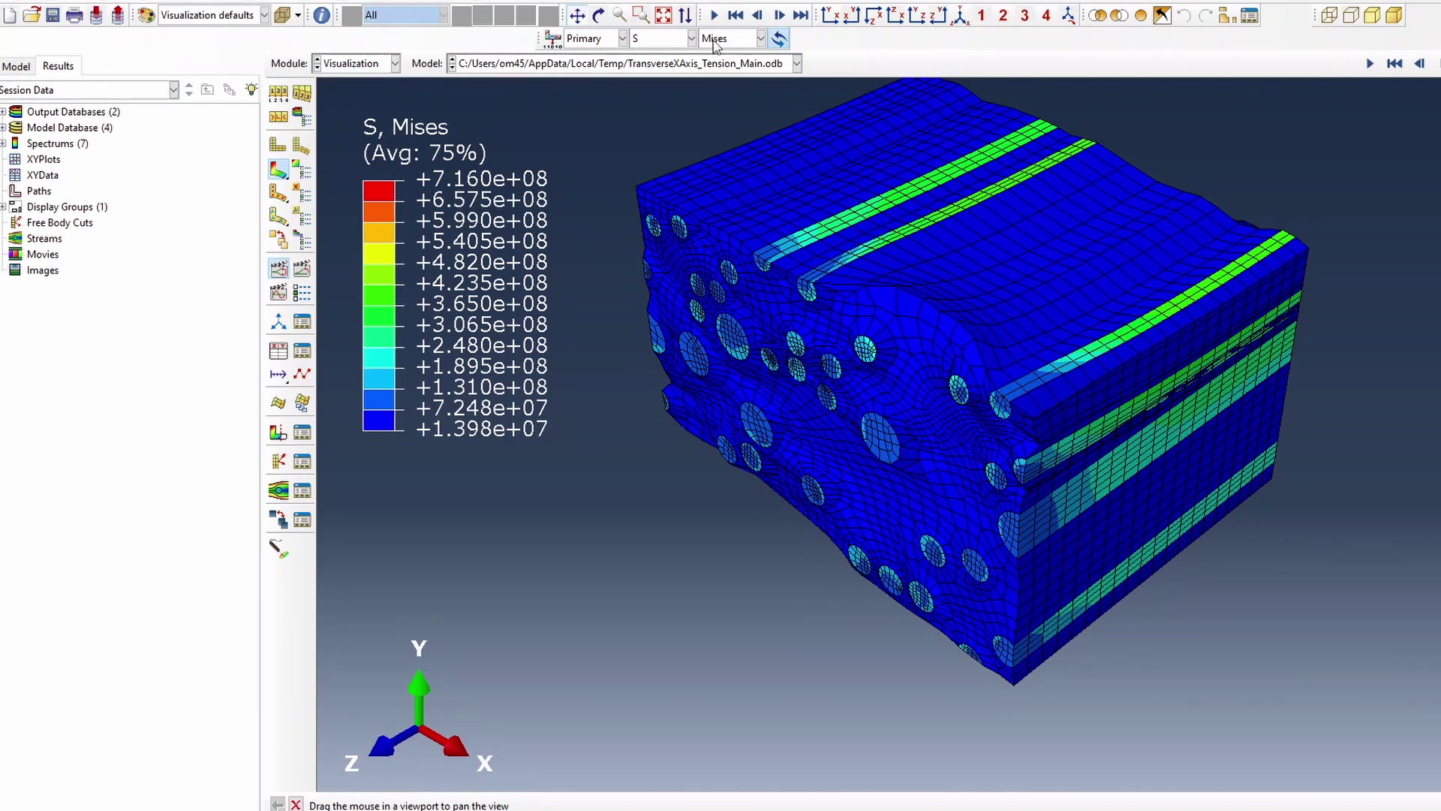
# Plot the maximum principal plastic strain (PE) on the transverse tension model, examine it from several angles and restore the isometric view.
pyautogui.click(691, 38)
pyautogui.click(652, 84)
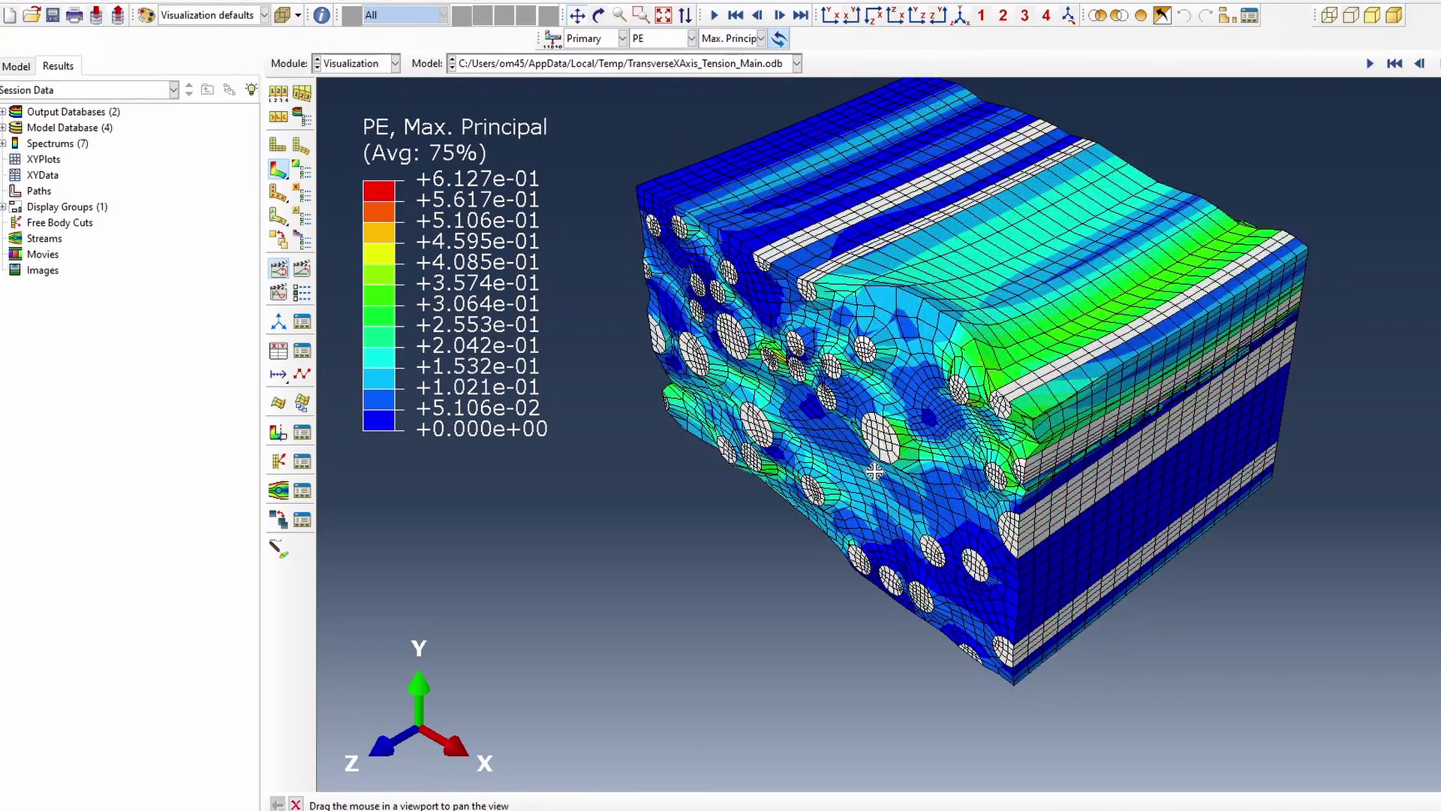
pyautogui.moveTo(1070, 485); pyautogui.dragTo(1070, 545)
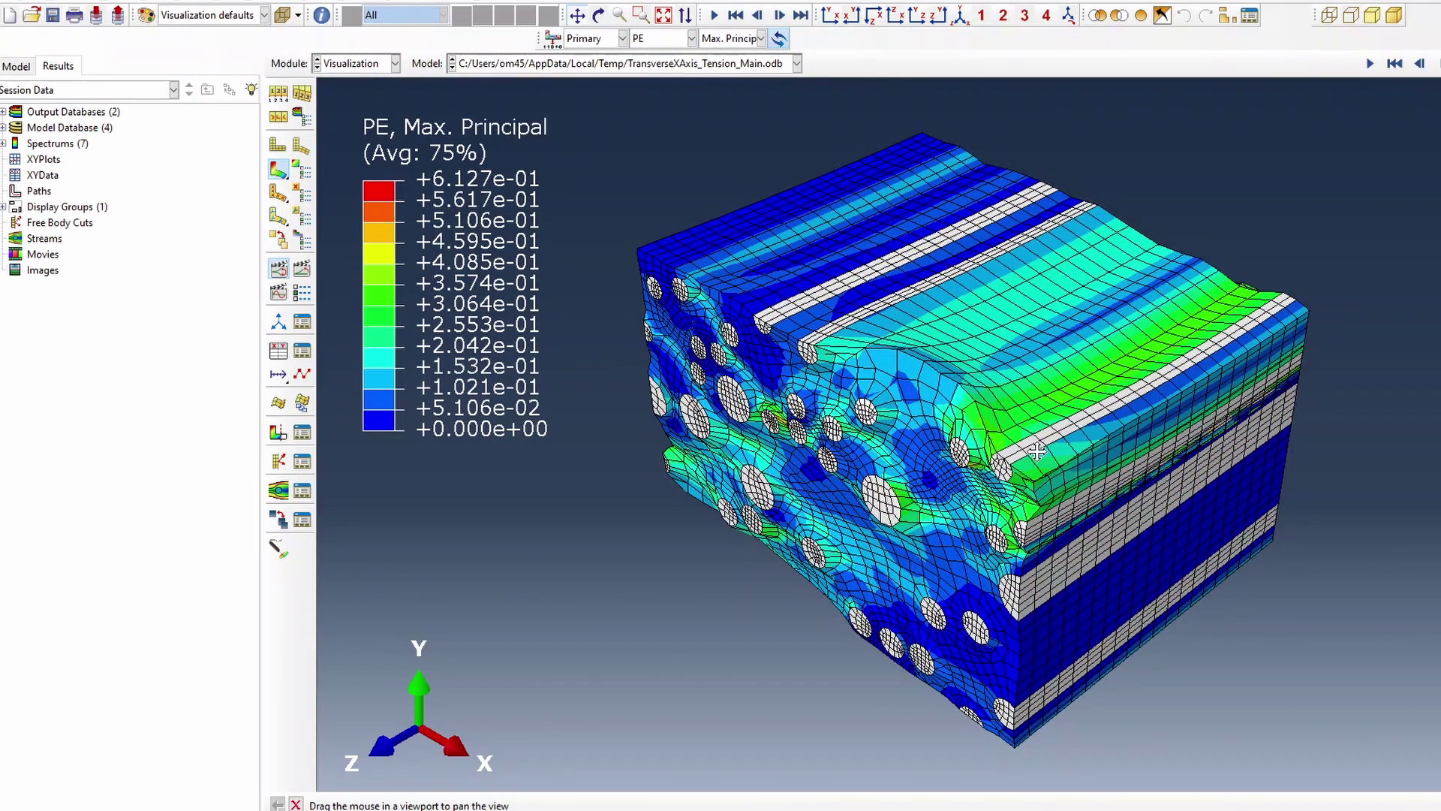
pyautogui.click(599, 15)
pyautogui.moveTo(826, 390); pyautogui.dragTo(1076, 446)
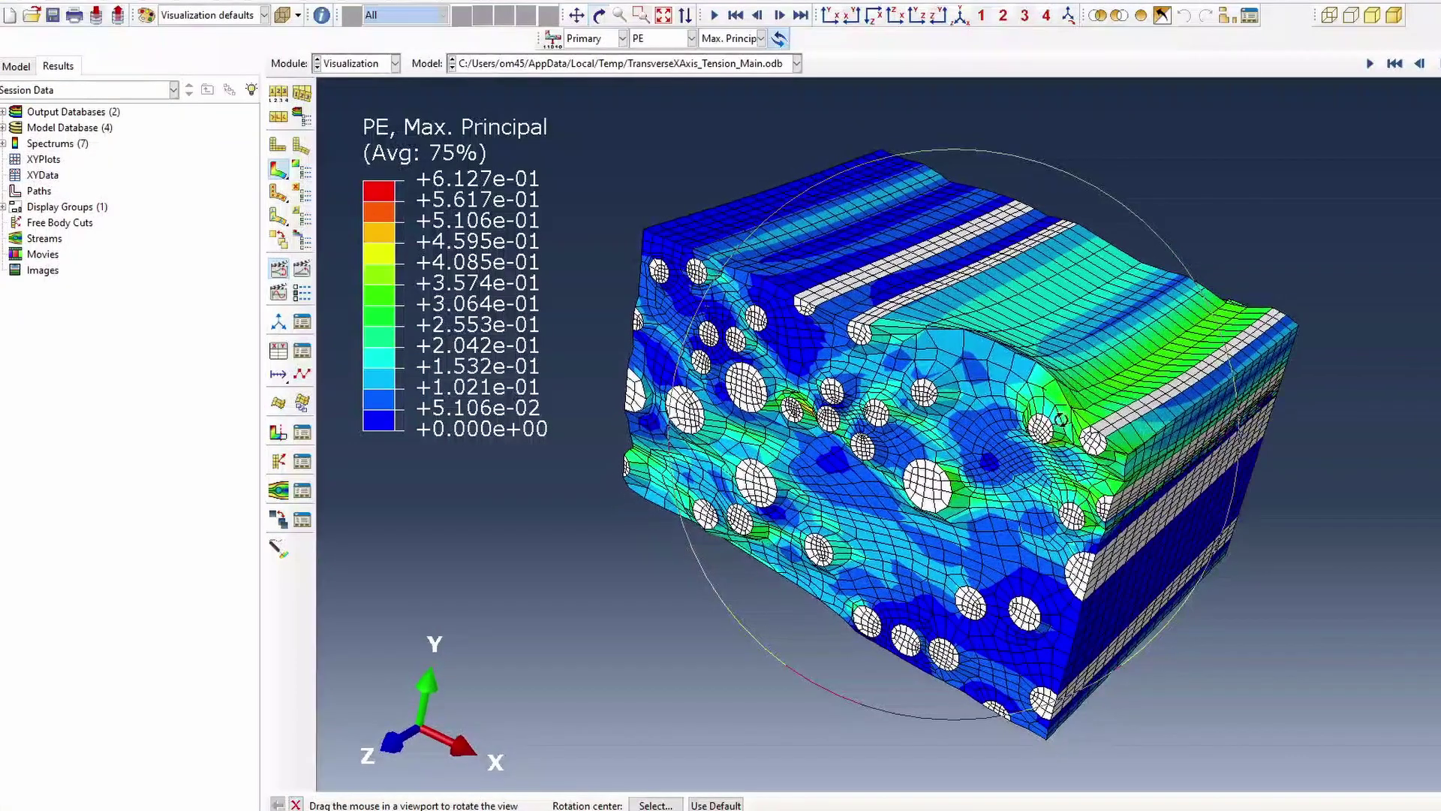
pyautogui.moveTo(1089, 496); pyautogui.dragTo(849, 336)
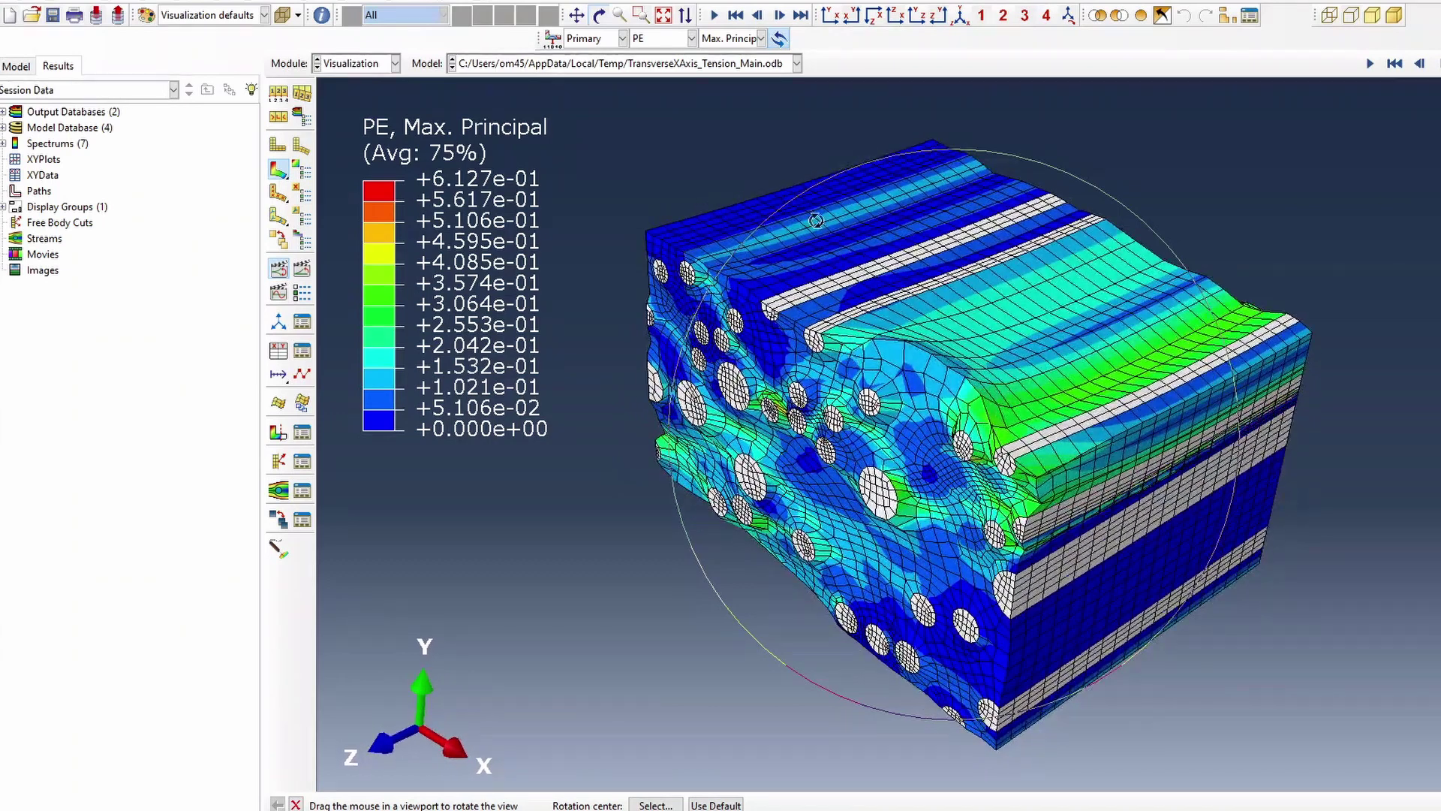
pyautogui.click(960, 16)
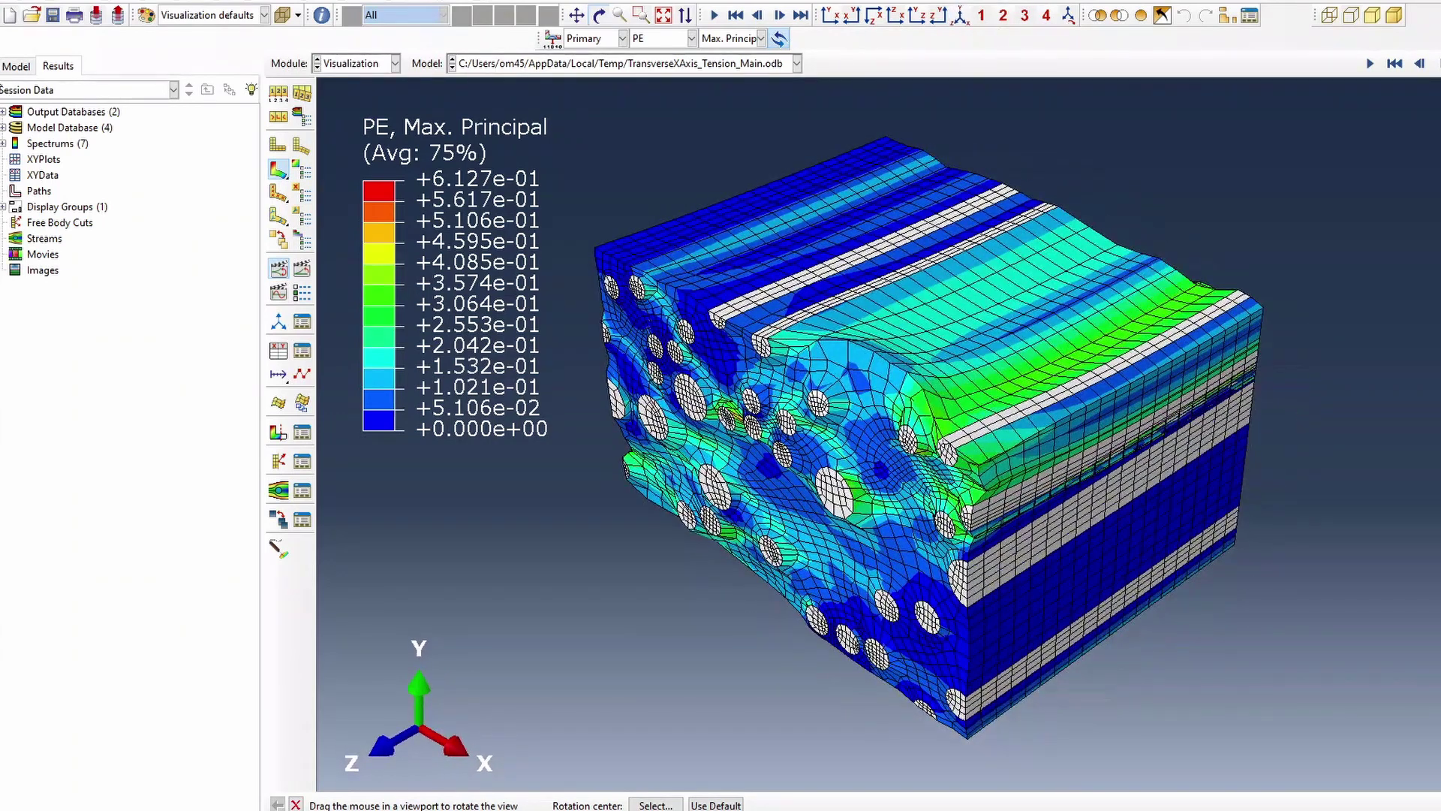
# Open the results of the InplaneZXShear_Main job and plot the Mises stress contours on the deformed shape.
pyautogui.click(17, 67)
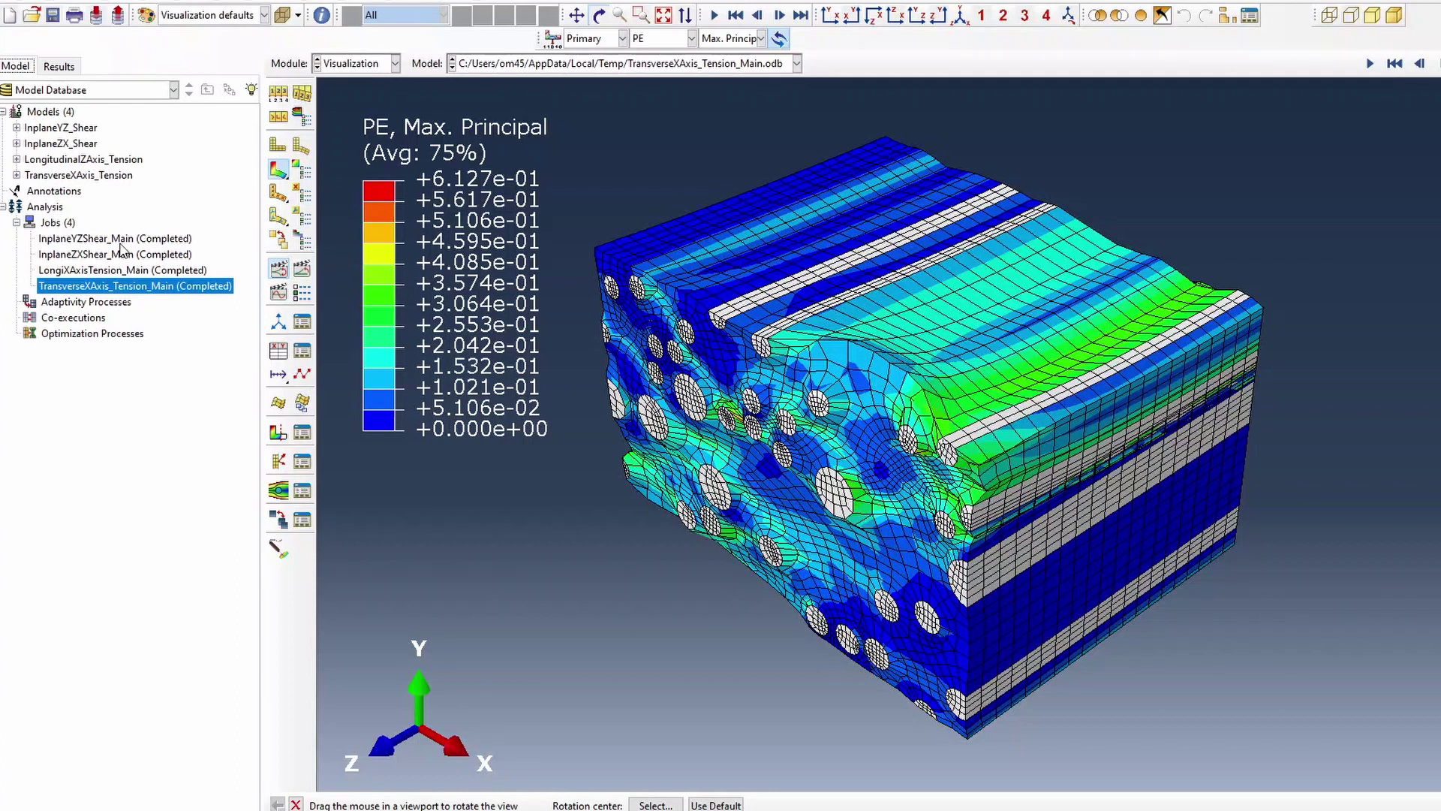
pyautogui.click(118, 240)
pyautogui.click(114, 255)
pyautogui.rightClick(112, 253)
pyautogui.click(150, 429)
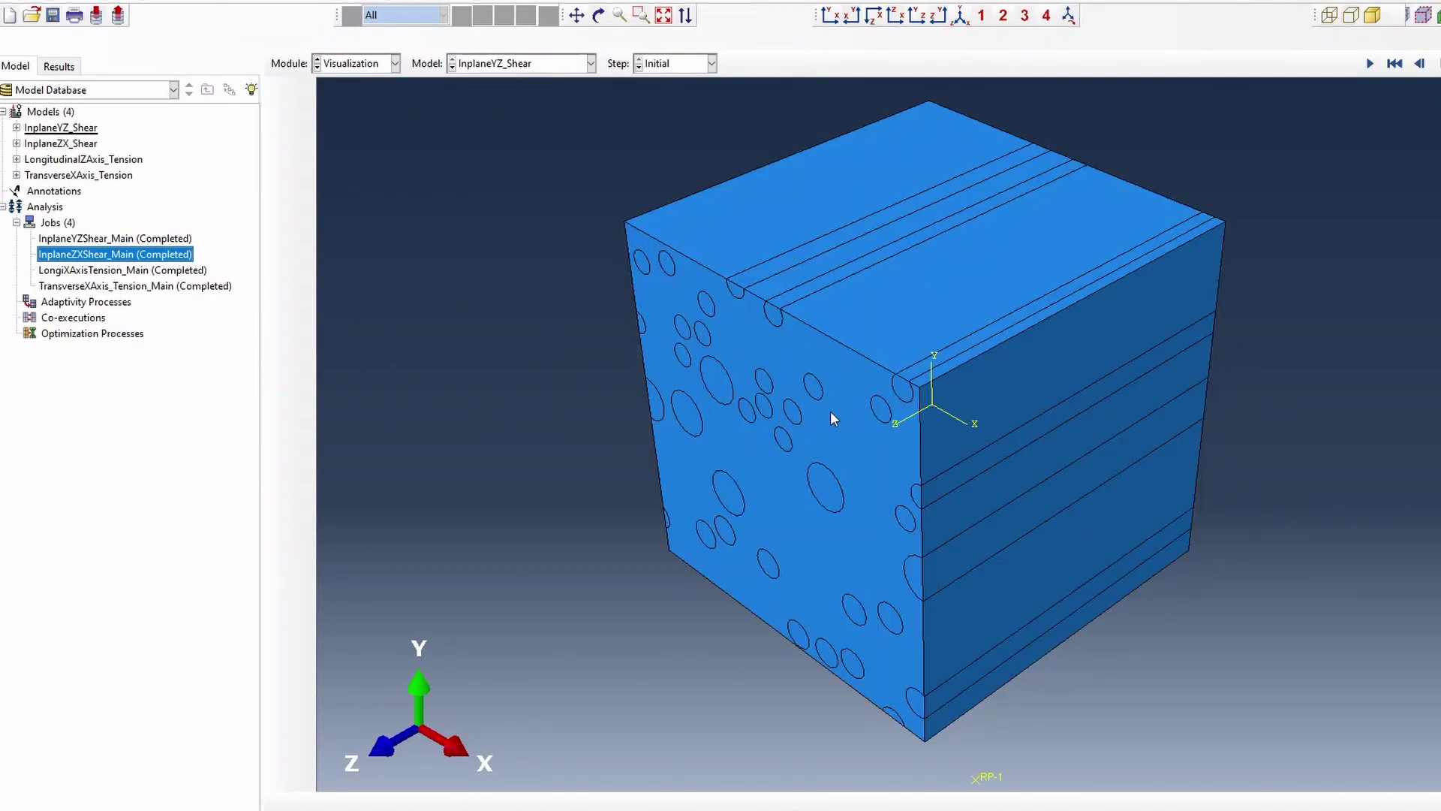
pyautogui.click(278, 172)
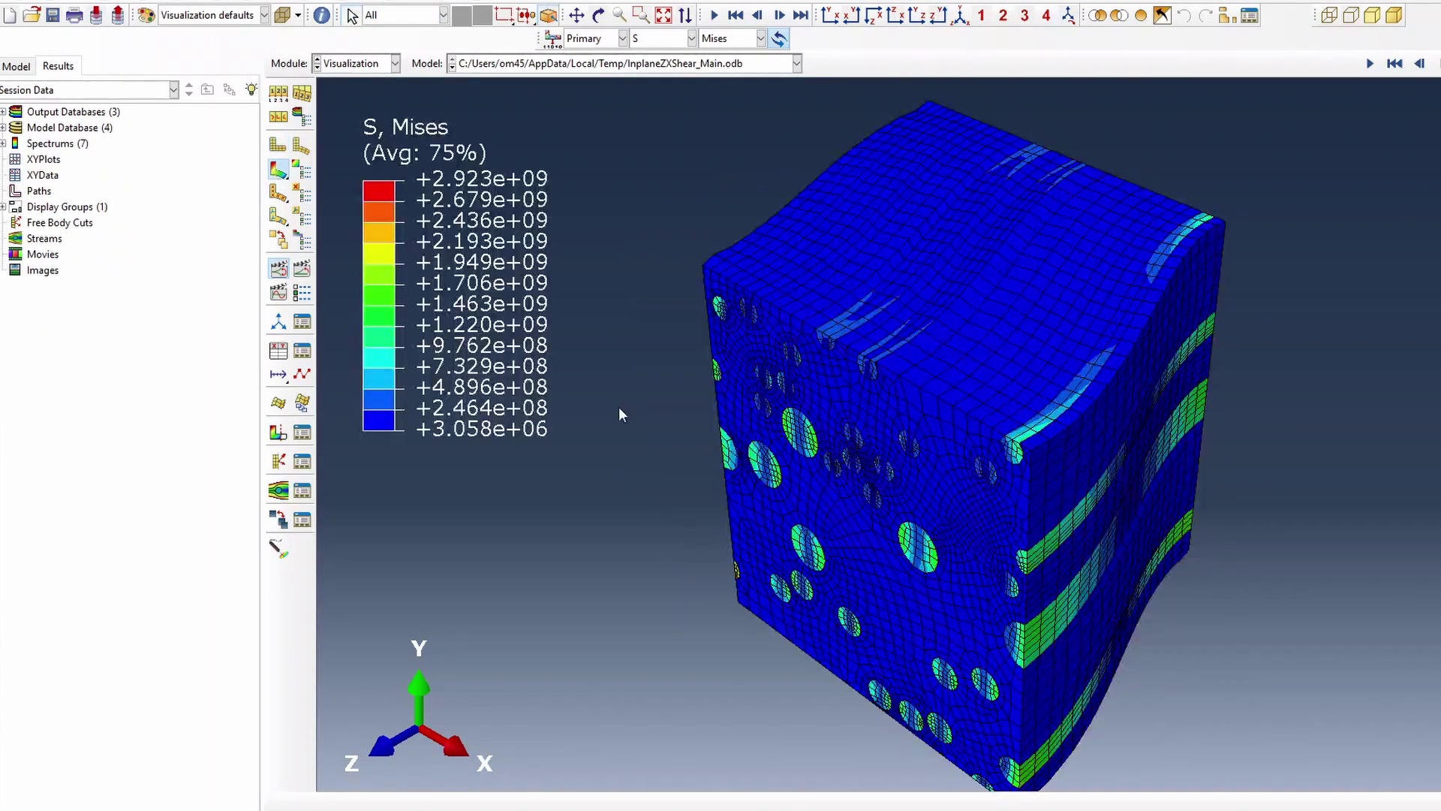
pyautogui.scroll(2, 913, 280)
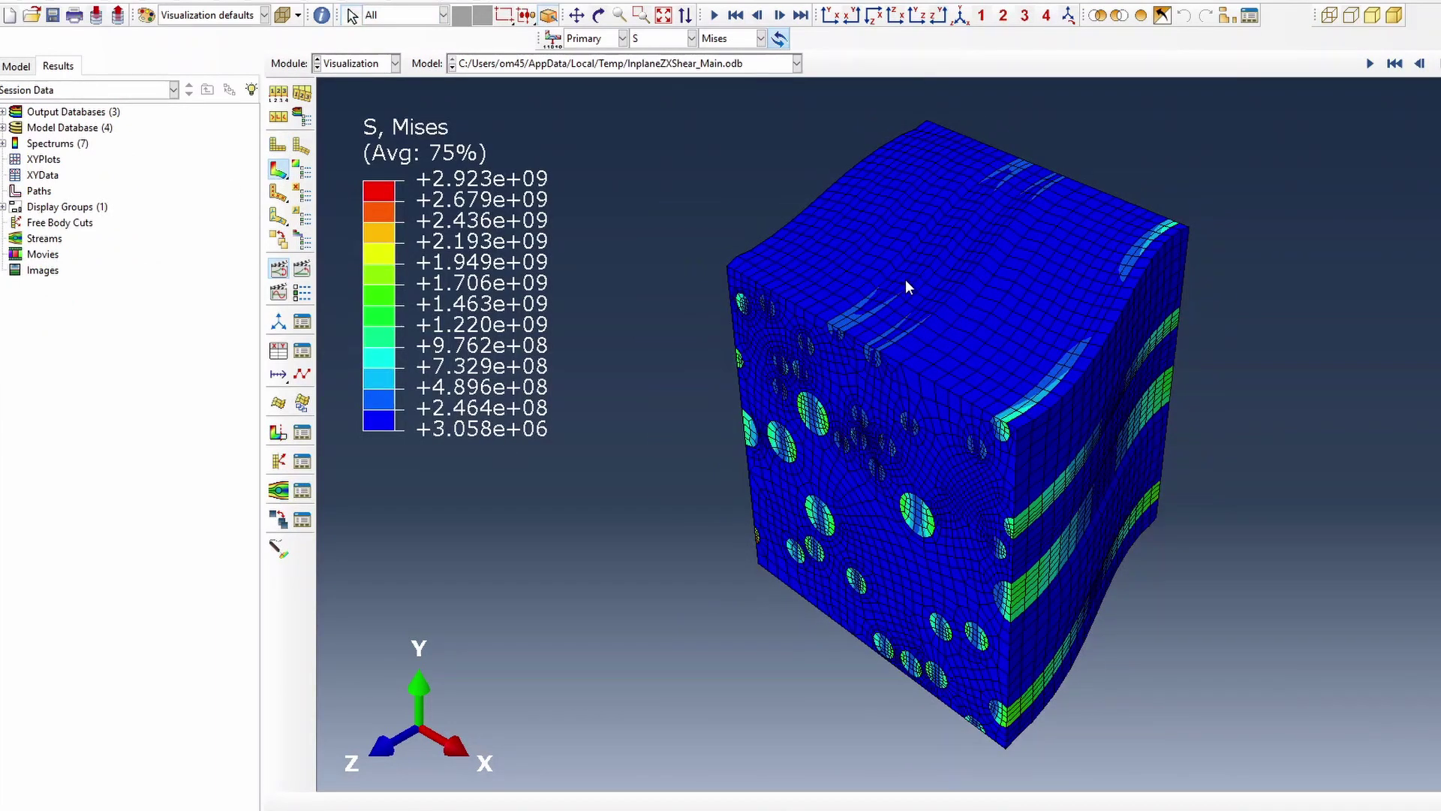
# Animate the ZX shear deformation and plot the maximum principal plastic strain (PE) on it.
pyautogui.click(278, 272)
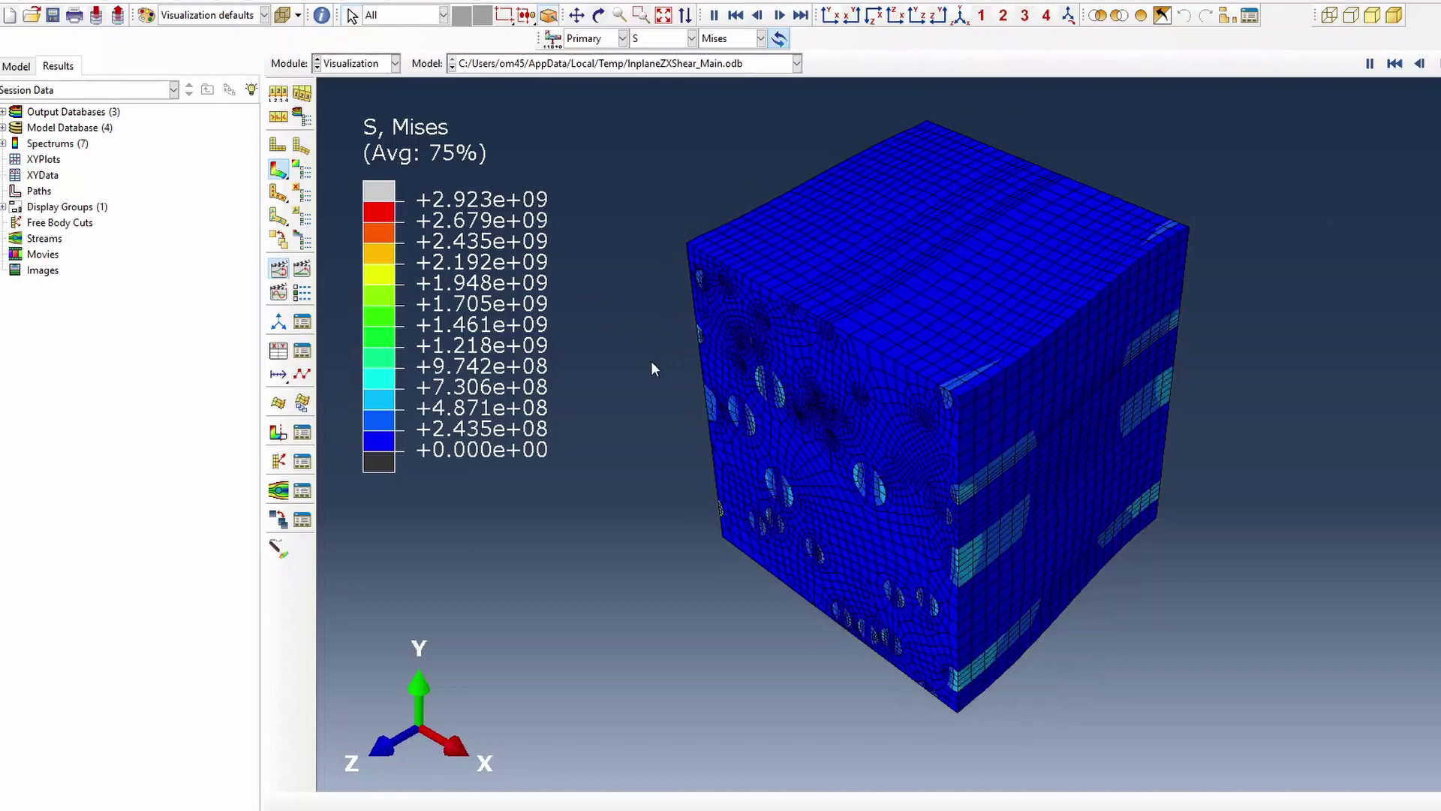
pyautogui.click(661, 43)
pyautogui.click(652, 95)
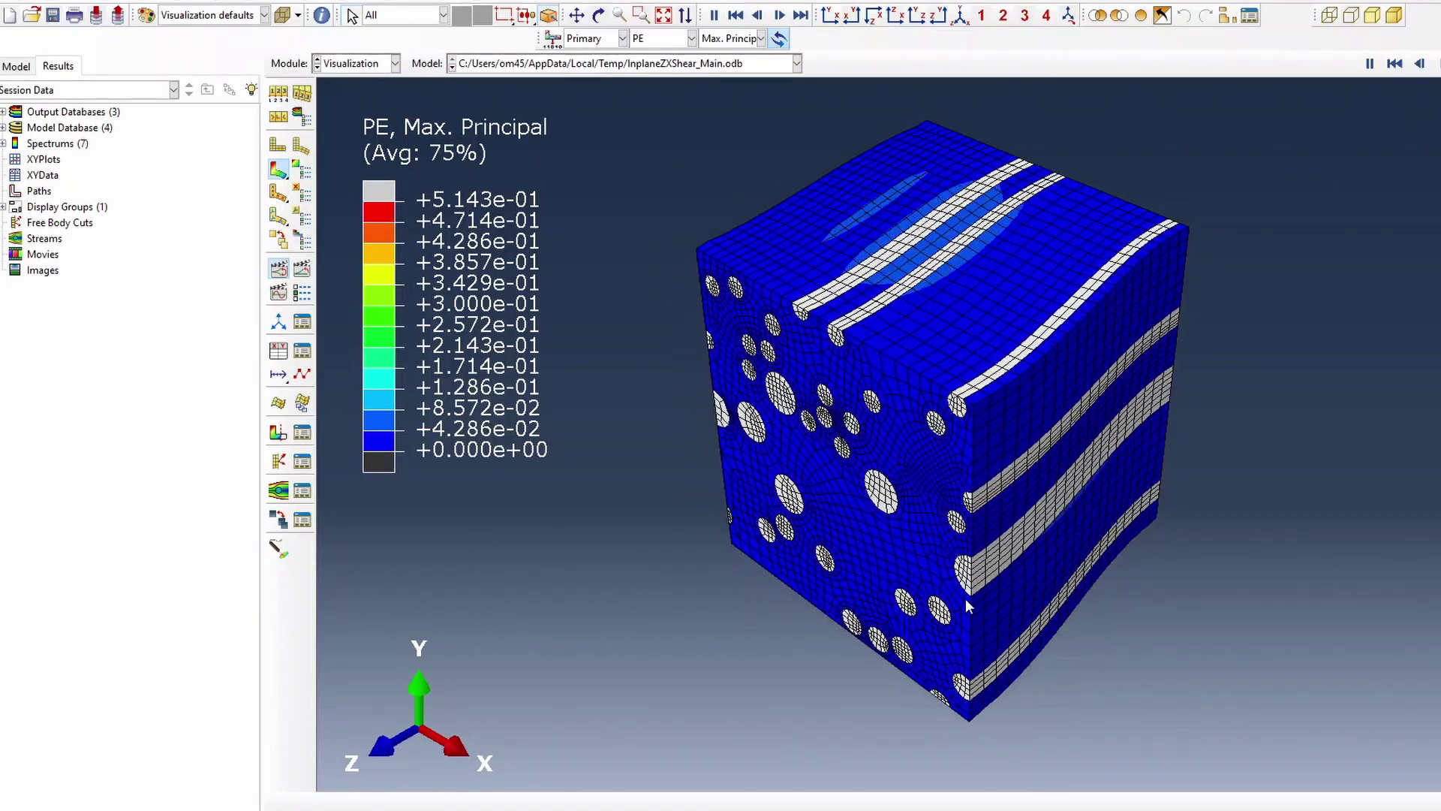
# Open the results of the InplaneYZShear_Main job and plot the Mises stress contours on the deformed shape.
pyautogui.click(17, 66)
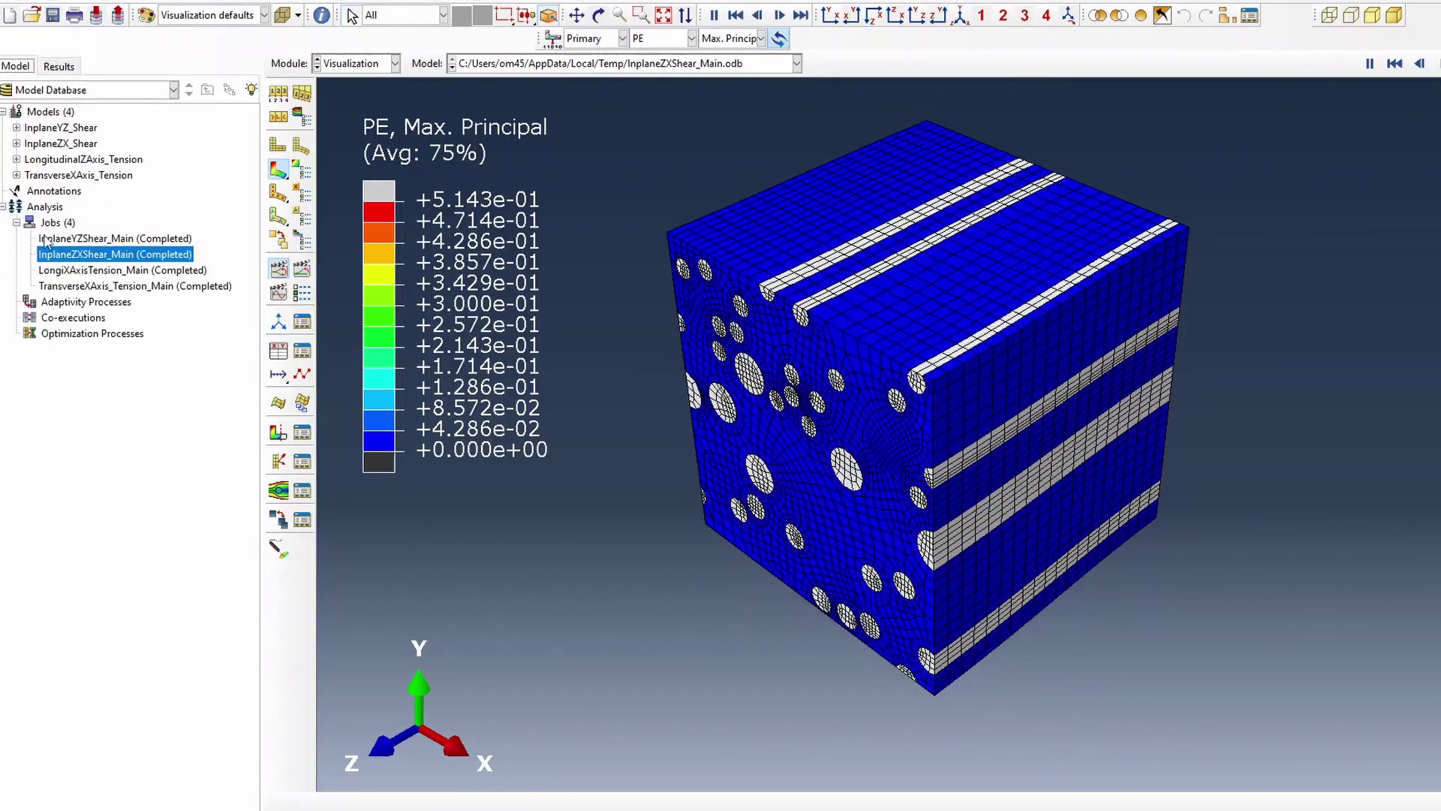
pyautogui.rightClick(93, 240)
pyautogui.click(128, 419)
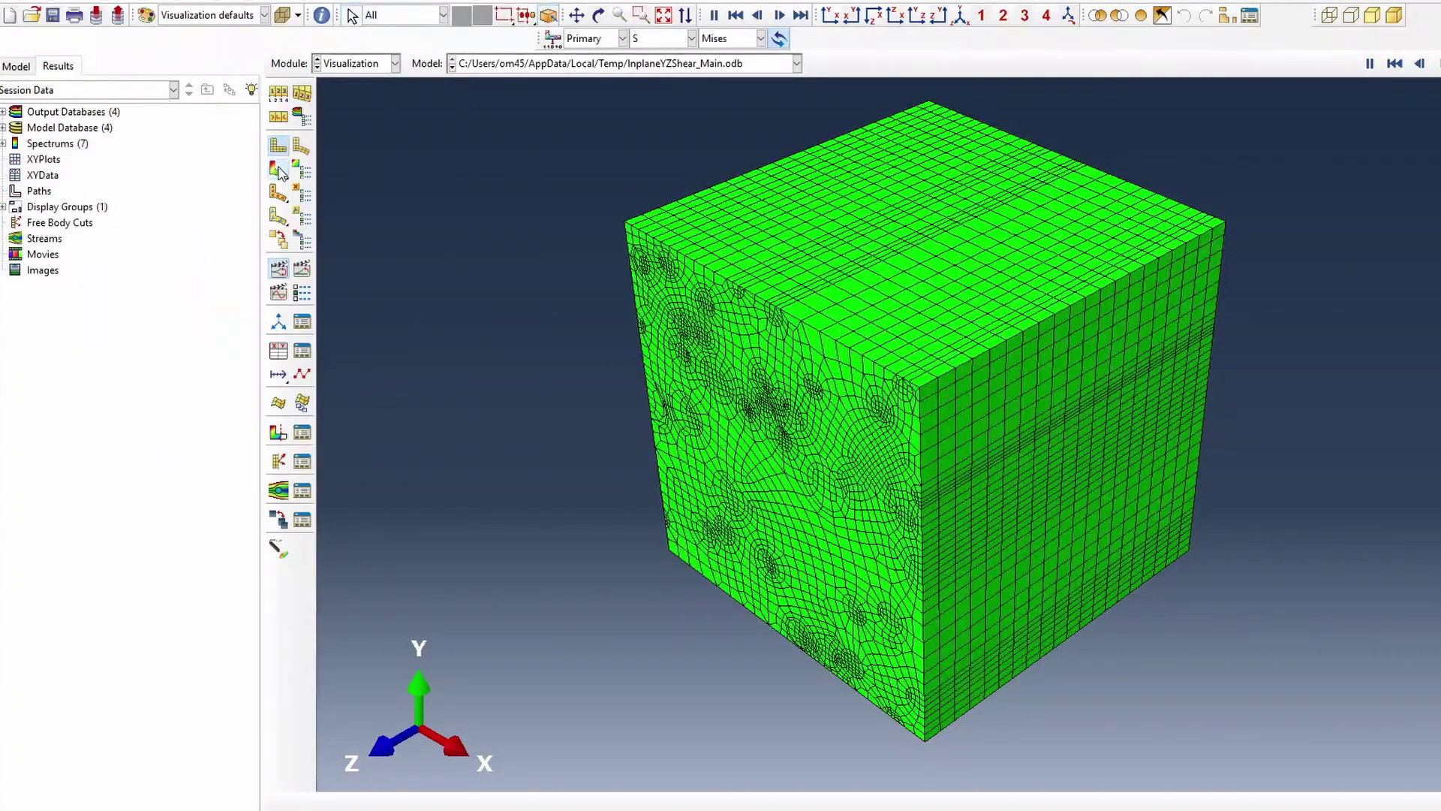
pyautogui.click(278, 172)
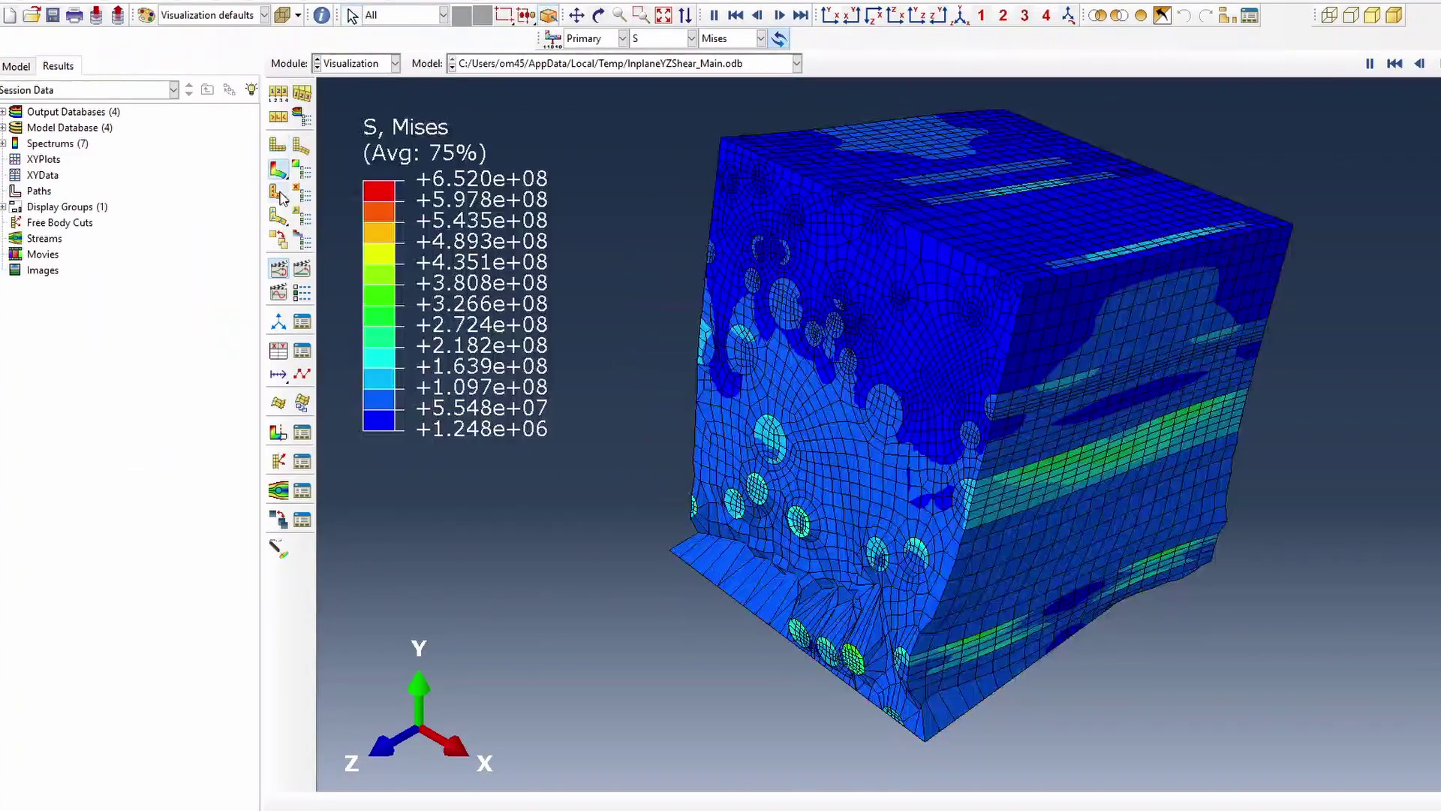
# Plot the maximum principal plastic strain (PE) on the YZ shear model and animate its deformation.
pyautogui.click(279, 92)
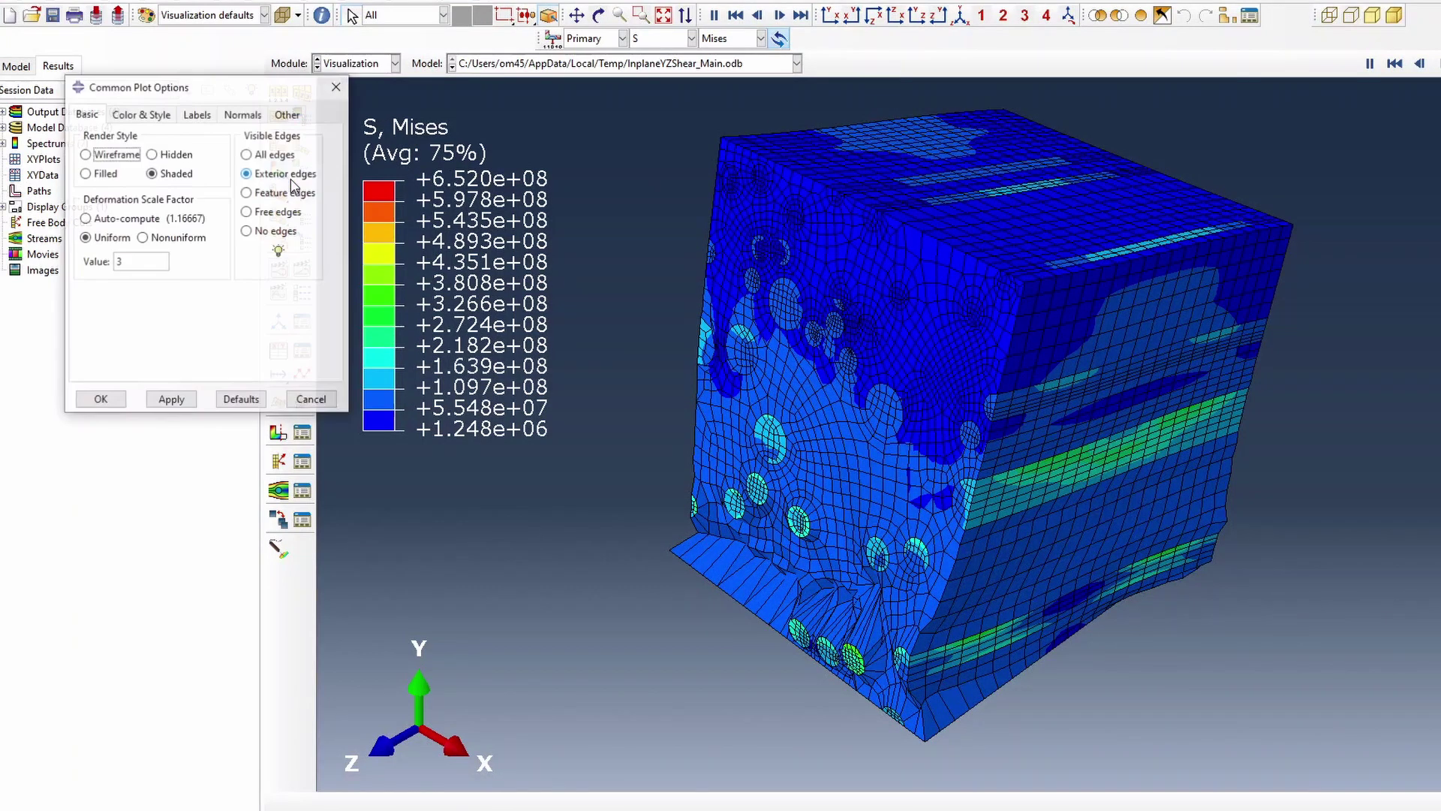
pyautogui.click(287, 401)
pyautogui.click(659, 39)
pyautogui.click(653, 129)
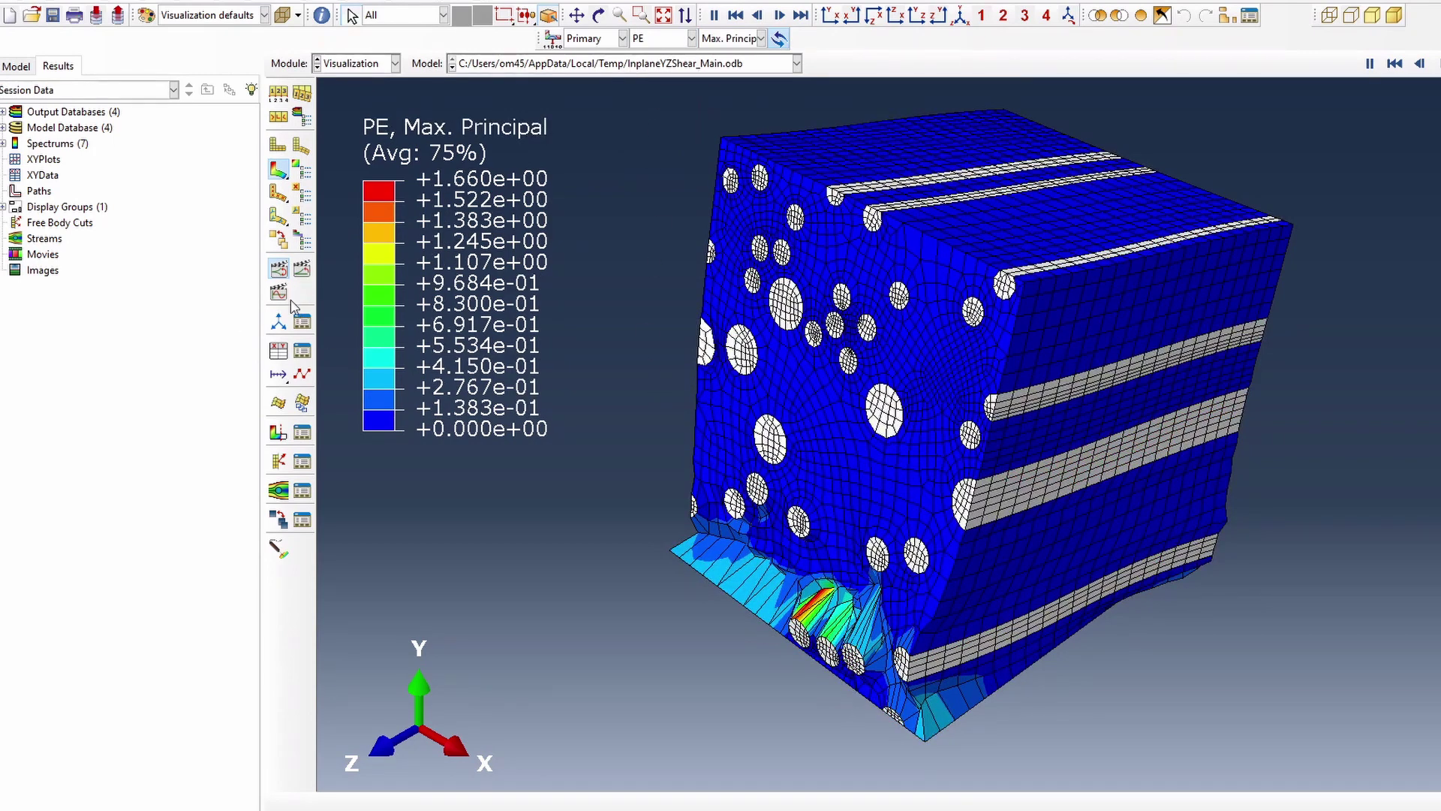
pyautogui.click(280, 278)
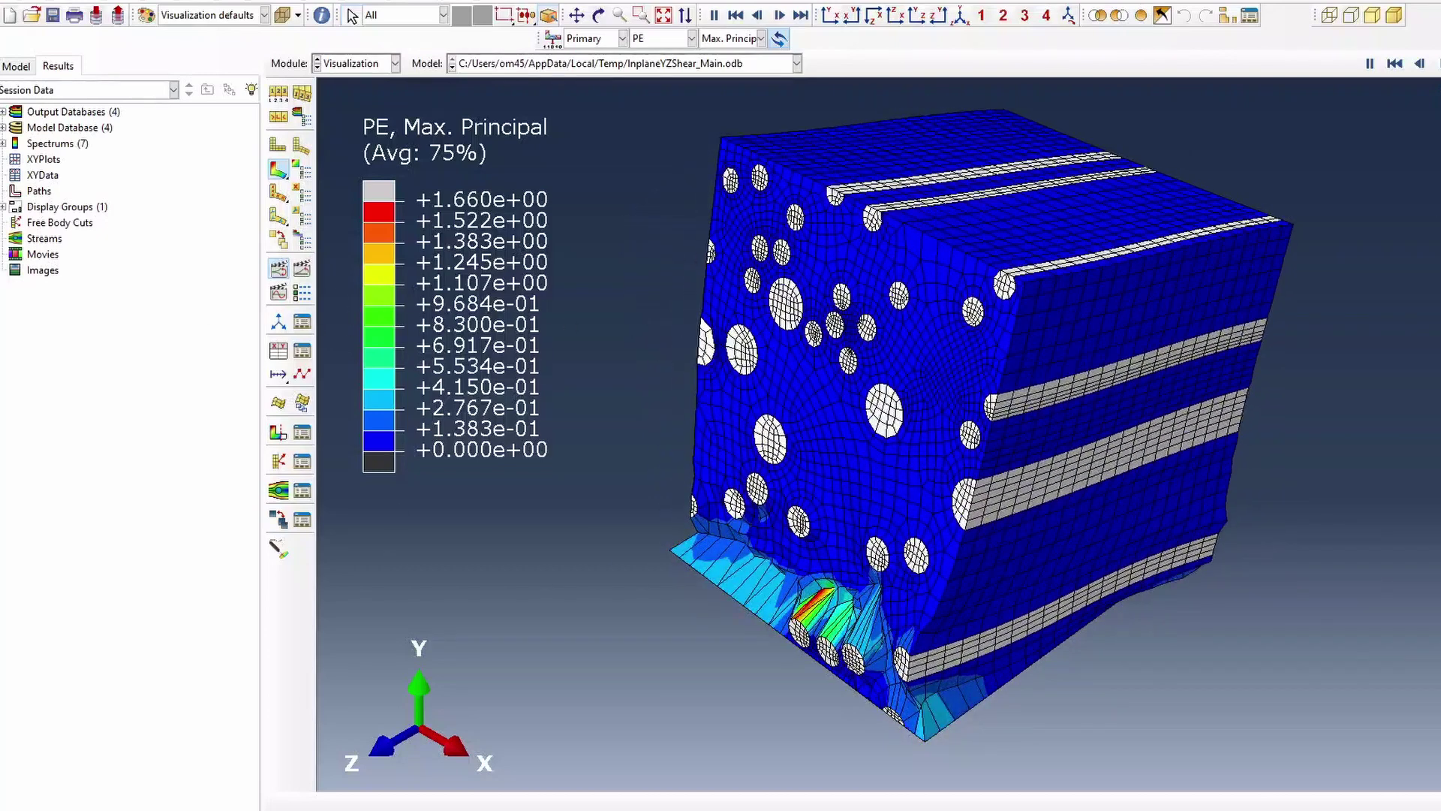
pyautogui.click(1370, 64)
# Widen the viewport area and plot the maximum principal plastic strain (PE) in all four animated result viewports.
pyautogui.moveTo(261, 220); pyautogui.dragTo(123, 225)
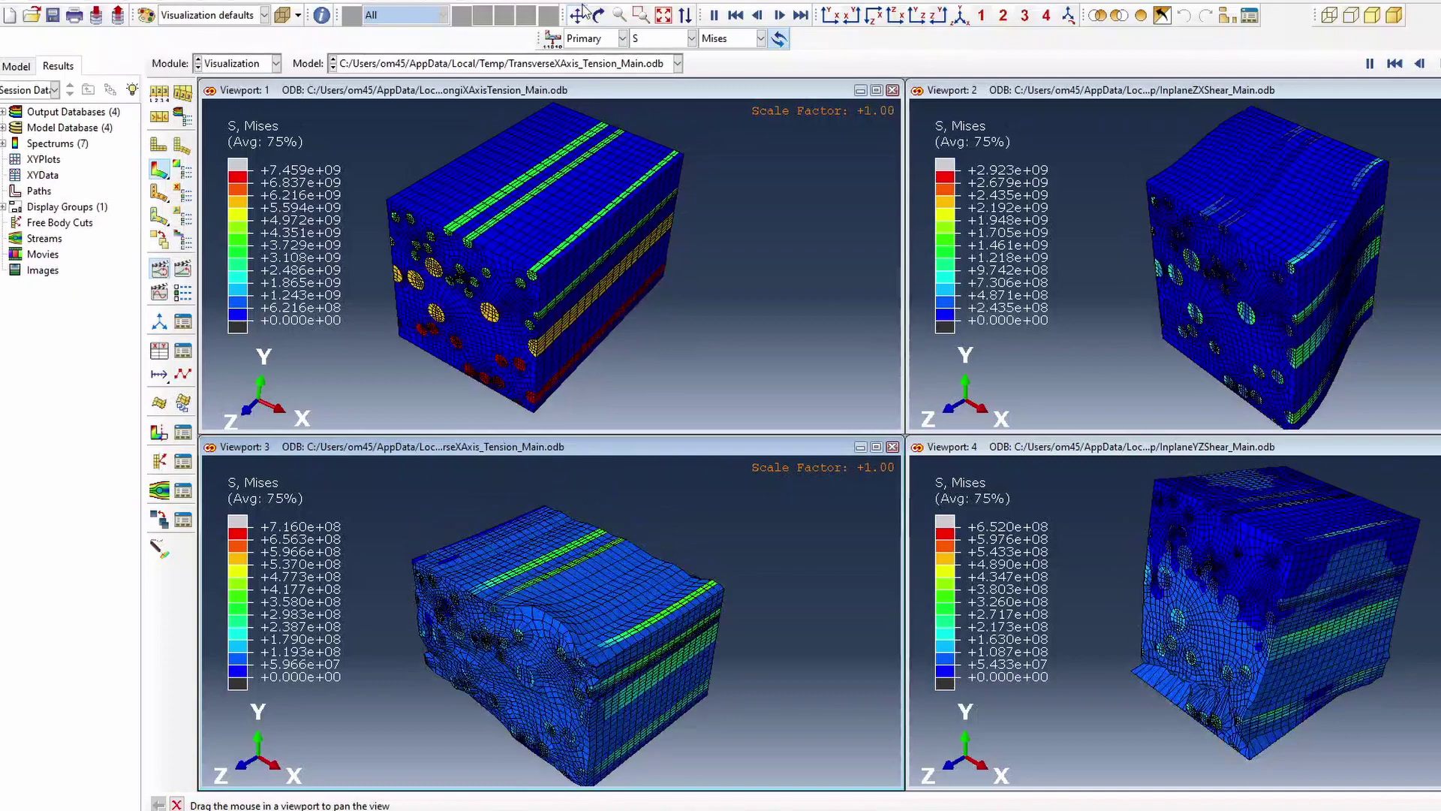
pyautogui.click(660, 38)
pyautogui.click(643, 88)
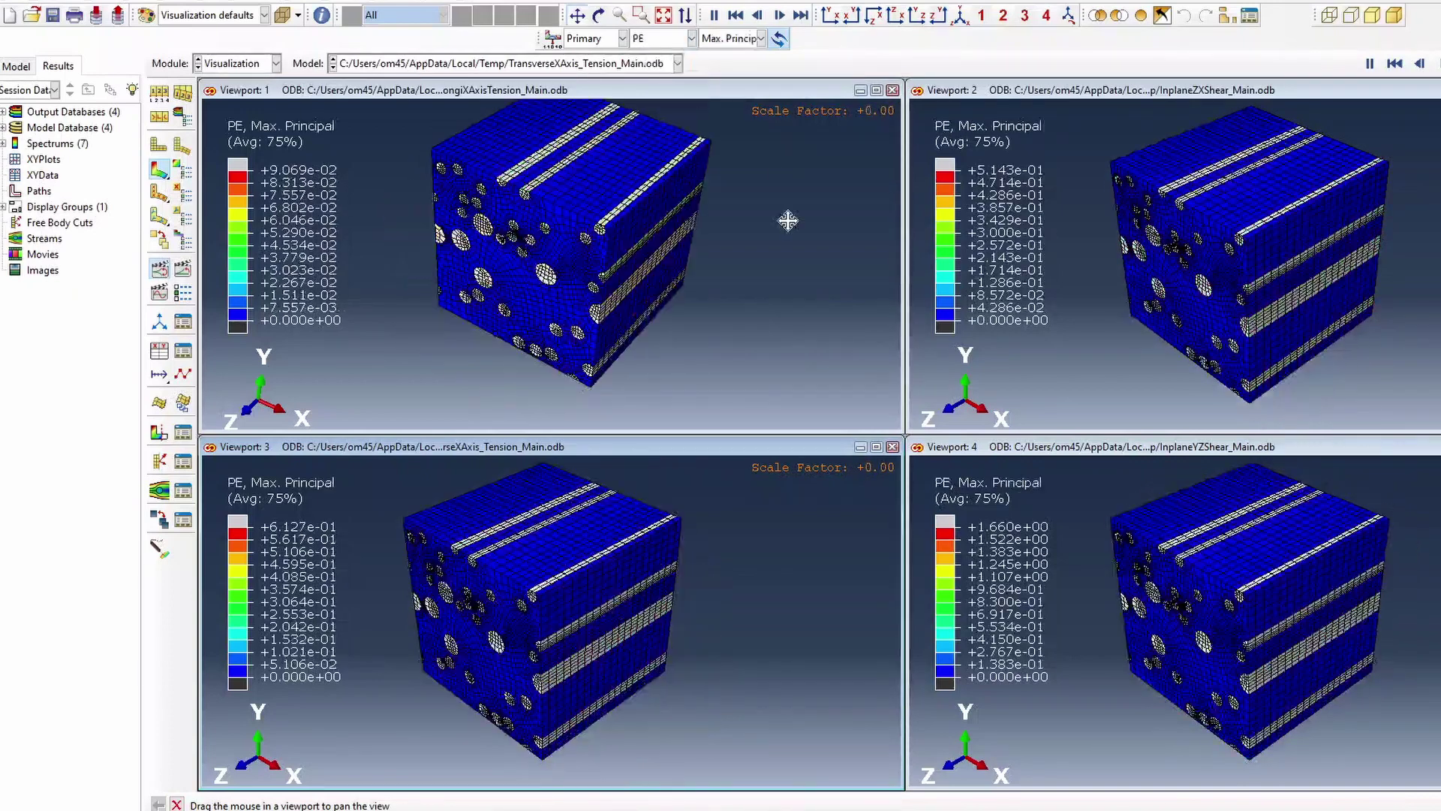